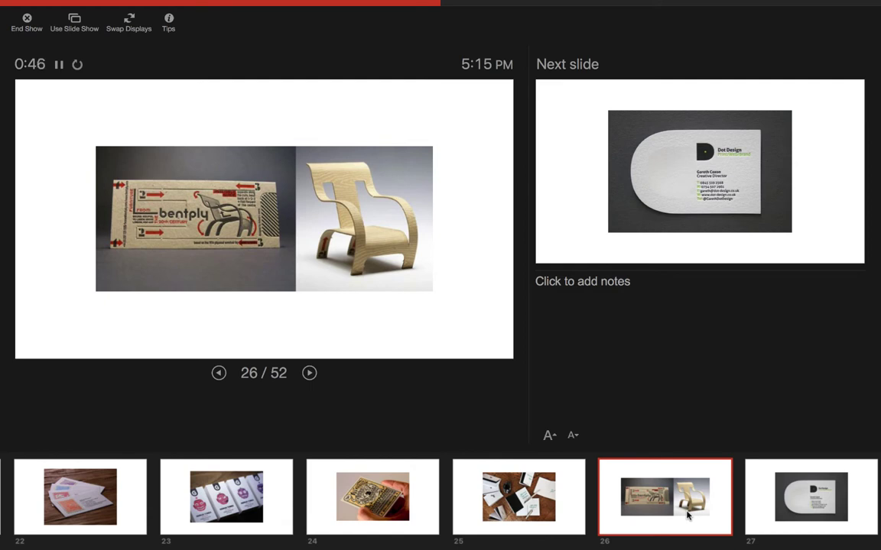
Step: End the slideshow, go to slide 2, and close the Annenberg Workshop2-Businesscards presentation
{"action": "key", "text": "Escape"}
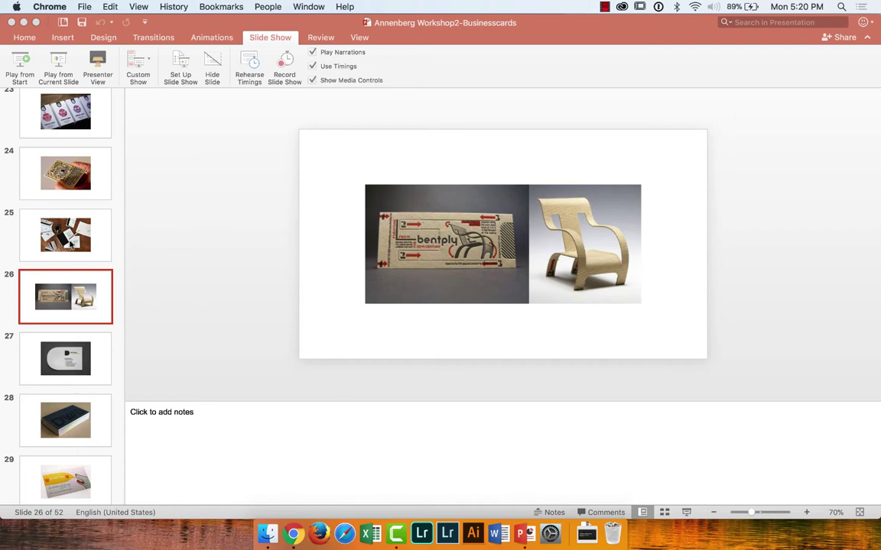
{"action": "scroll", "coordinate": [65, 222], "scroll_direction": "up", "scroll_amount": 20}
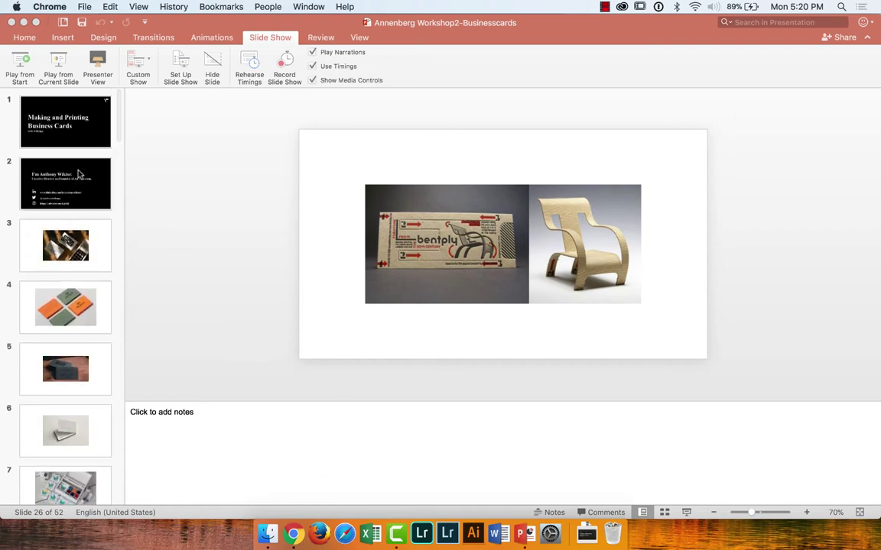
{"action": "left_click", "coordinate": [79, 174]}
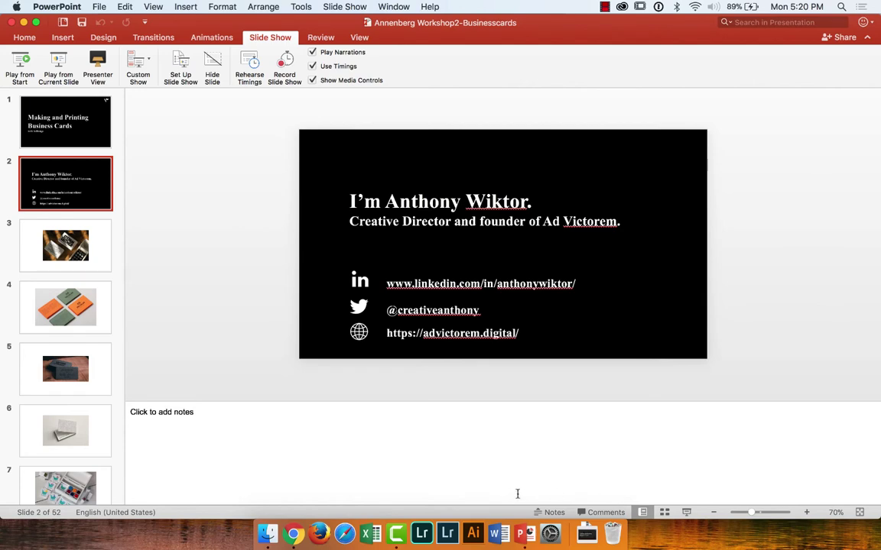
{"action": "left_click", "coordinate": [12, 23]}
Step: Close the AirDrop window and launch InDesign CC 2018 by searching 'indes' in Spotlight
{"action": "left_click", "coordinate": [104, 21]}
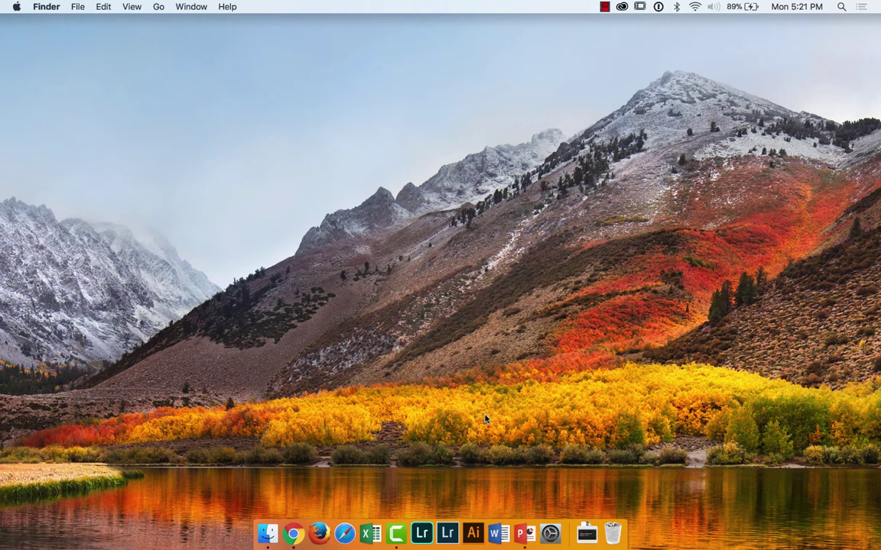
{"action": "left_click", "coordinate": [841, 6]}
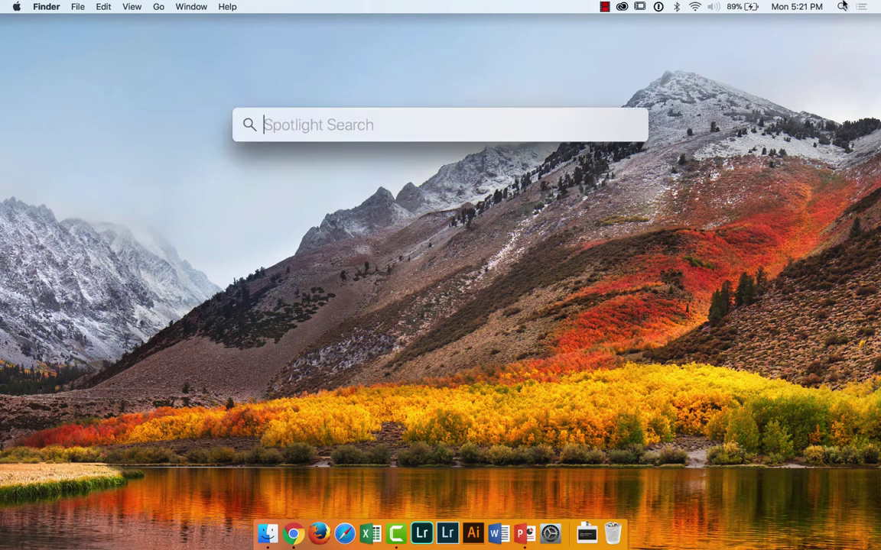
{"action": "type", "text": "indes"}
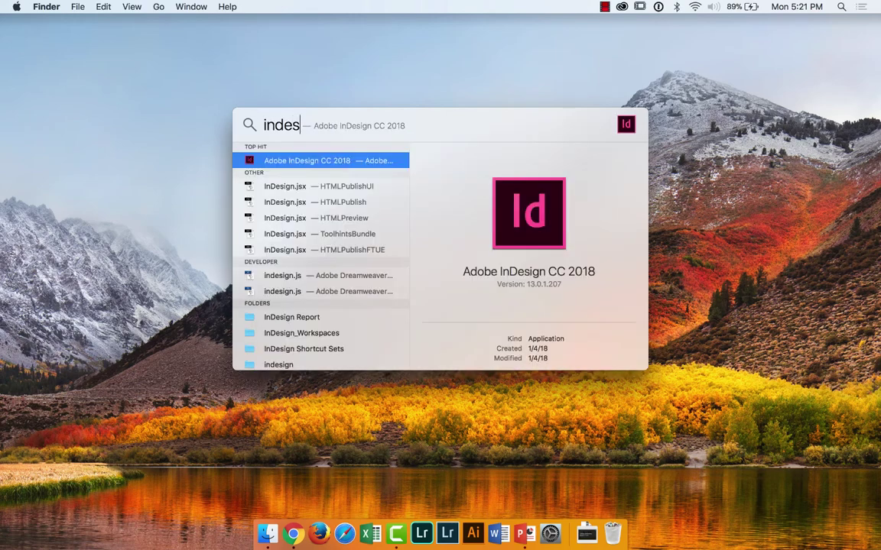
{"action": "key", "text": "Return"}
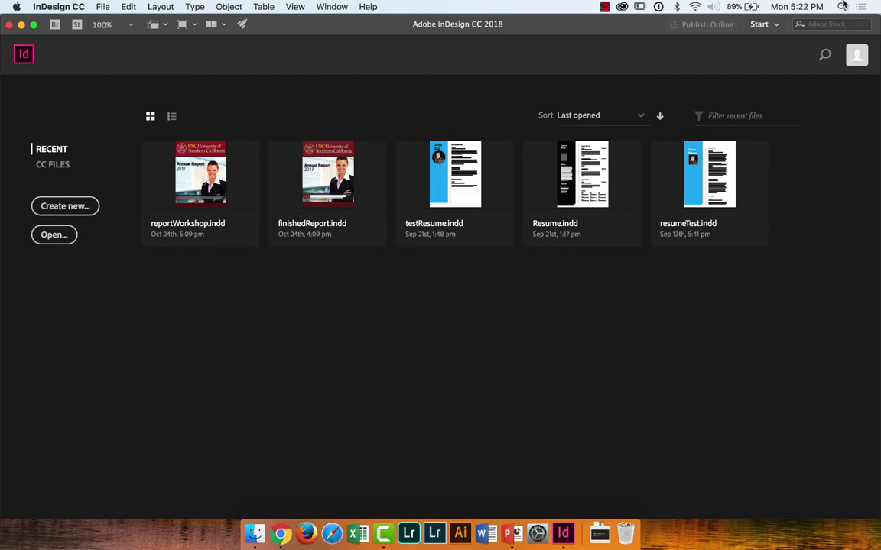
Step: Let InDesign finish loading to its recent-files start screen, then bring up the File menu
{"action": "mouse_move", "coordinate": [880, 1]}
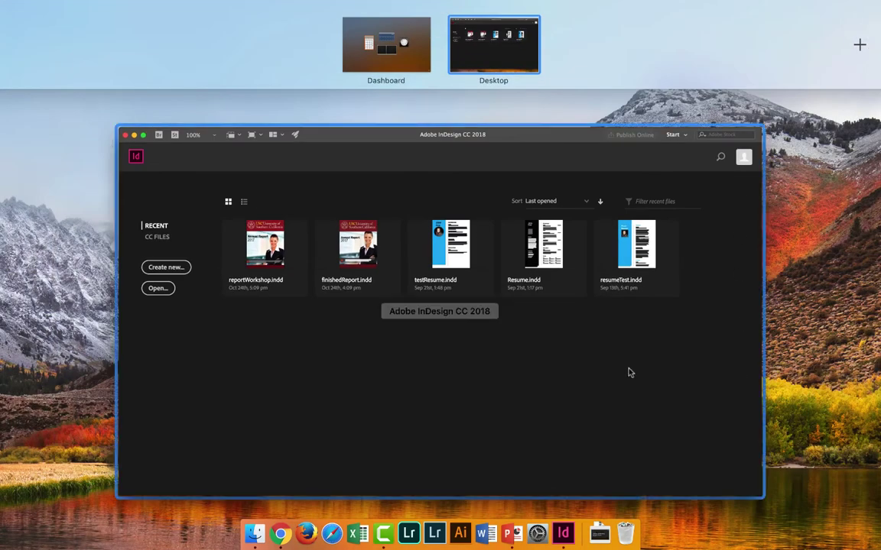
{"action": "left_click", "coordinate": [629, 370]}
{"action": "left_click", "coordinate": [105, 6]}
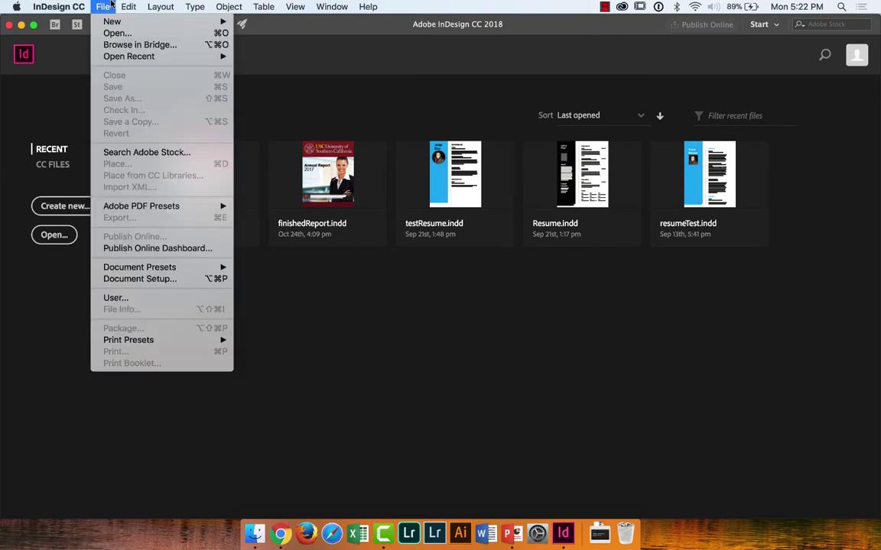
Step: Show the File > New submenu with Document, Book and Library choices
{"action": "mouse_move", "coordinate": [107, 21]}
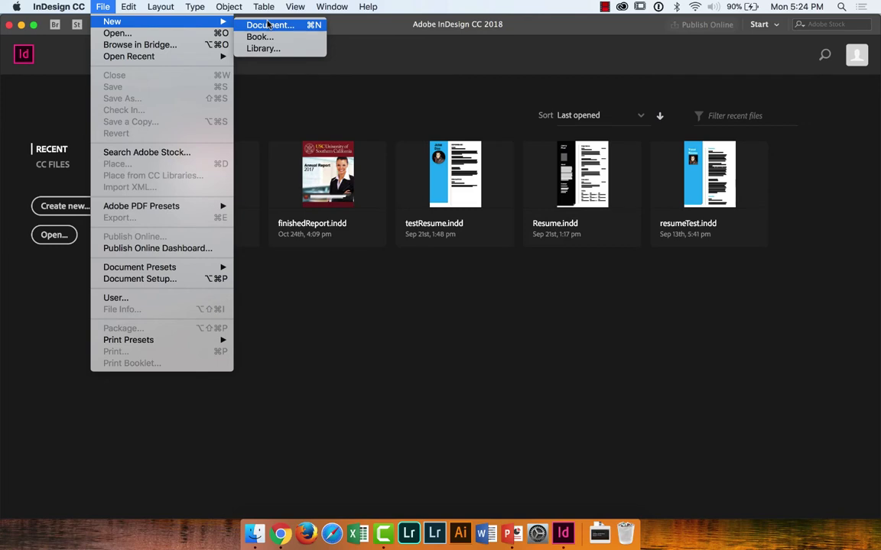
Step: Start a new landscape document 3.5 in wide by 2 in high, facing pages off, bleed settings shown
{"action": "left_click", "coordinate": [268, 26]}
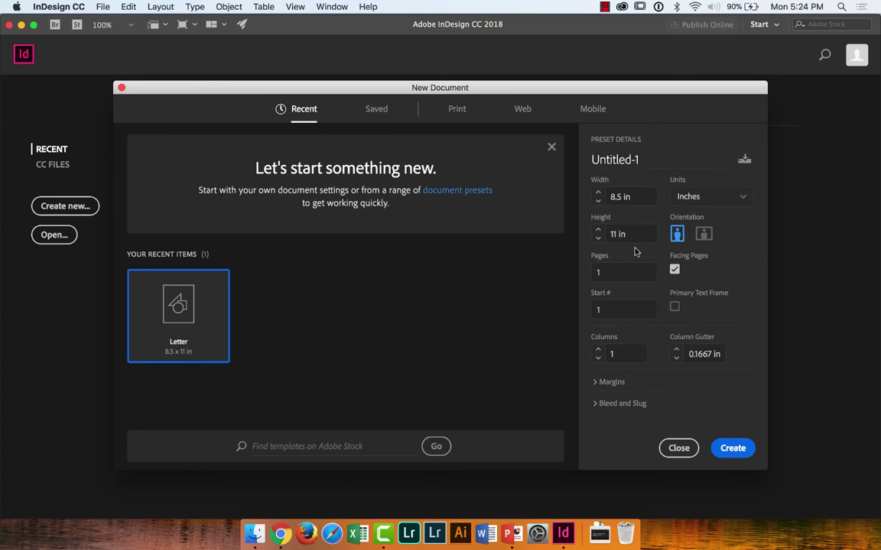
{"action": "left_click", "coordinate": [705, 236]}
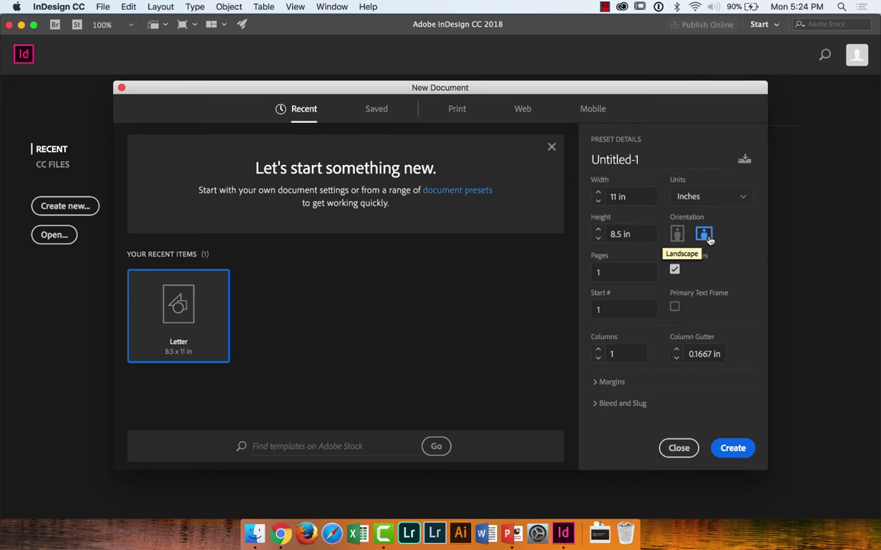
{"action": "left_click", "coordinate": [595, 197]}
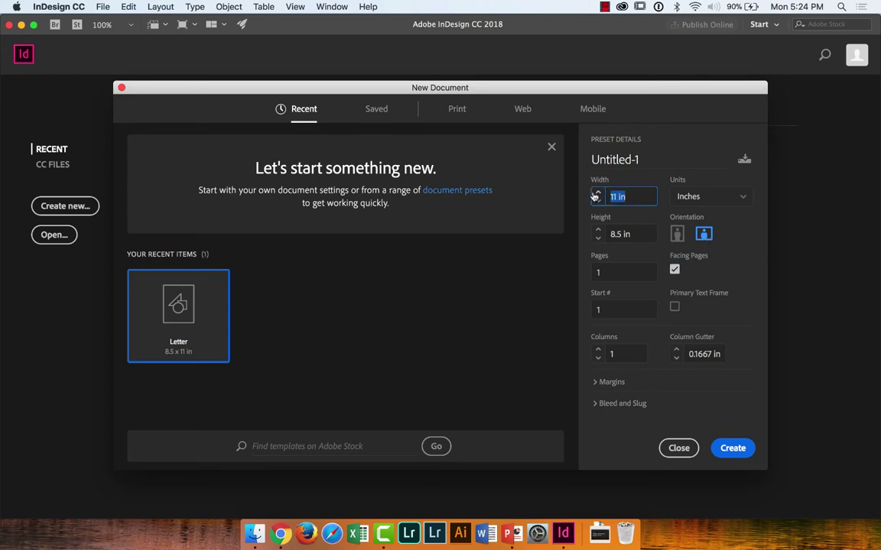
{"action": "type", "text": "3.5"}
{"action": "key", "text": "Tab"}
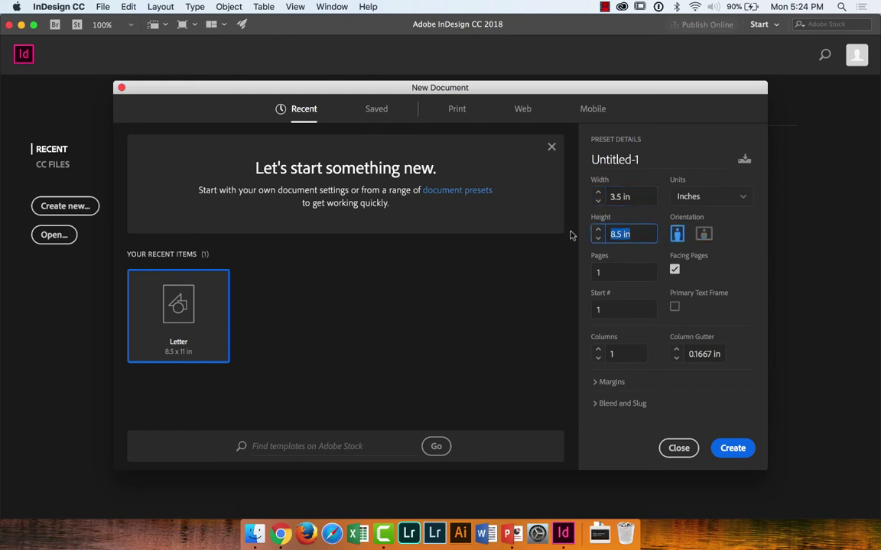
{"action": "type", "text": "2"}
{"action": "left_click", "coordinate": [674, 273]}
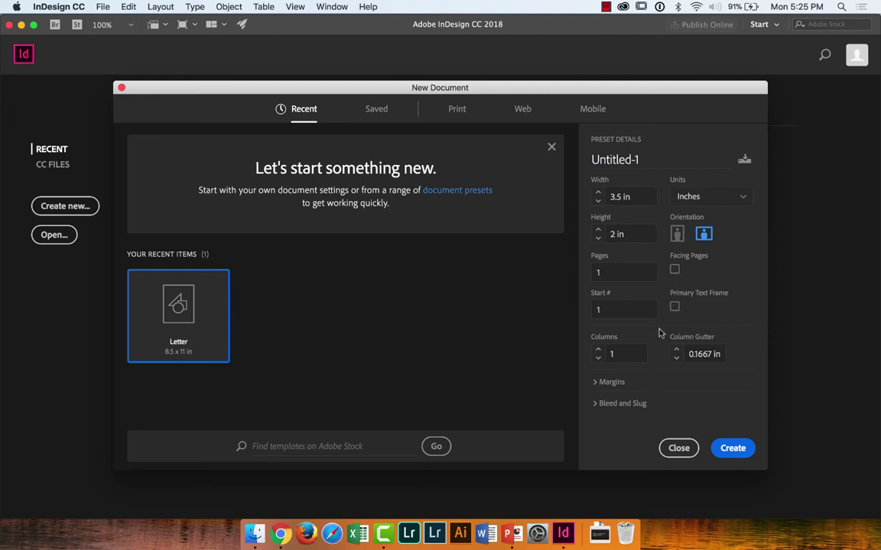
{"action": "left_click", "coordinate": [617, 403]}
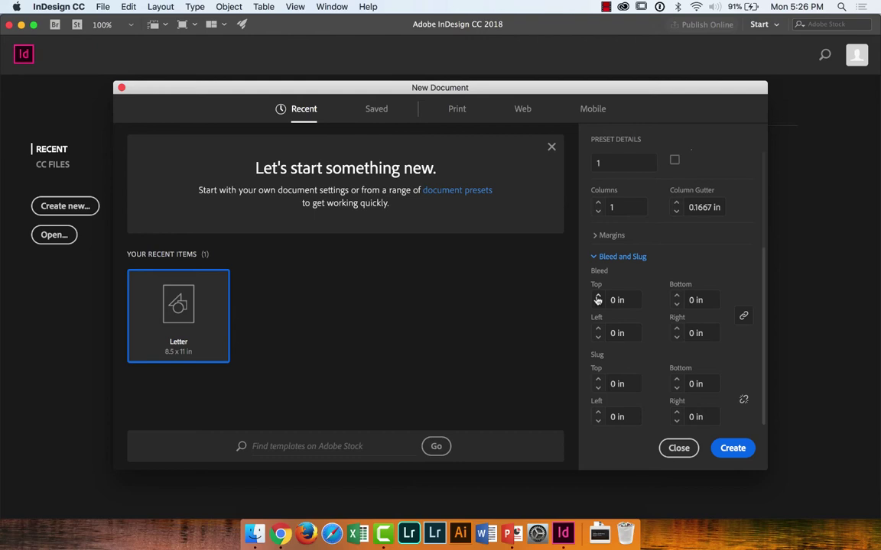
Step: Set the bleed to 0.125 in on all sides and create the card document
{"action": "left_click", "coordinate": [598, 298]}
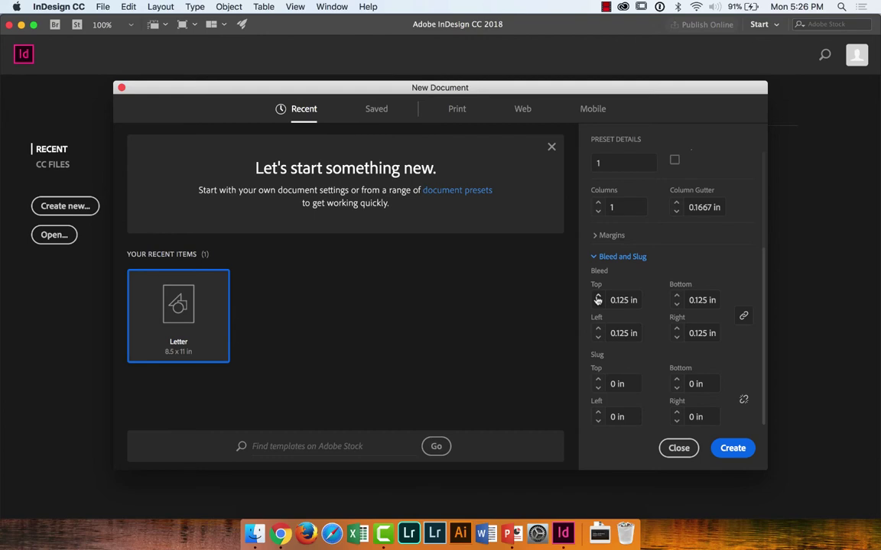
{"action": "left_click", "coordinate": [749, 448]}
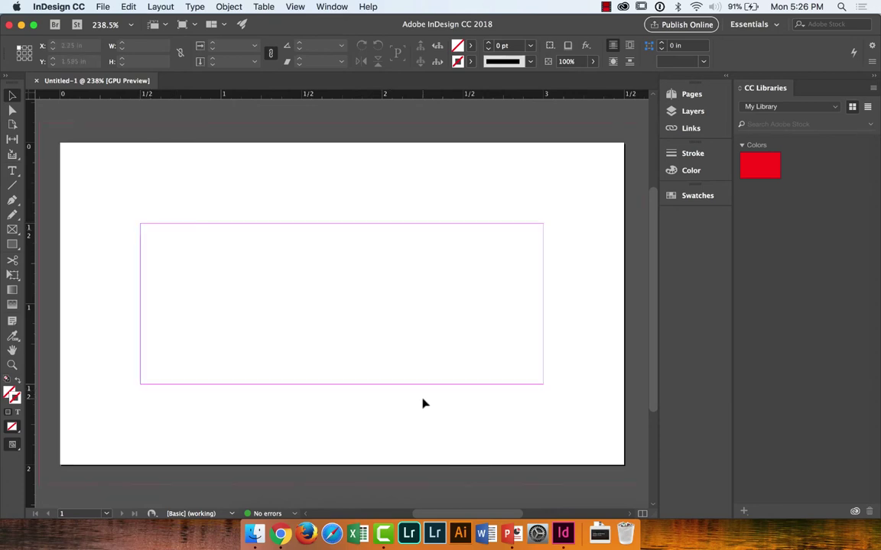
Step: Review the card's Document Setup bleed settings and cancel without changes
{"action": "left_click", "coordinate": [101, 7]}
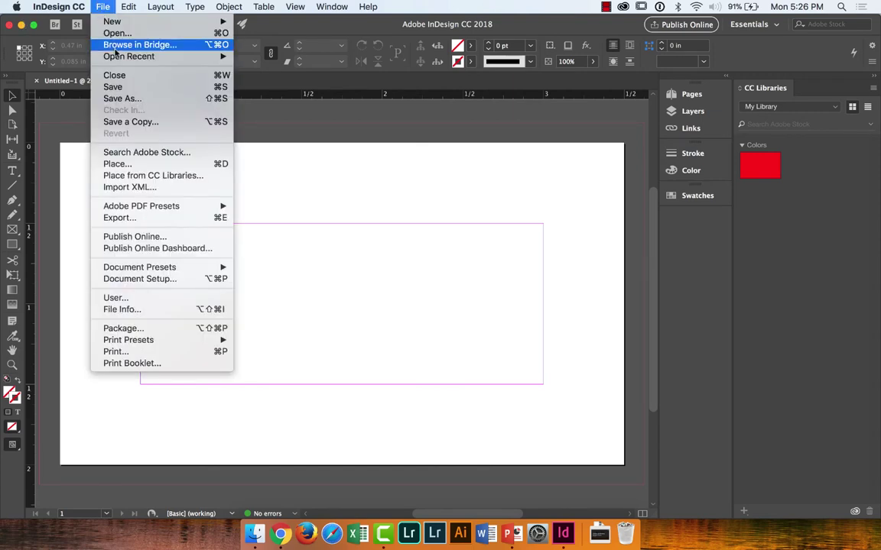
{"action": "left_click", "coordinate": [118, 280]}
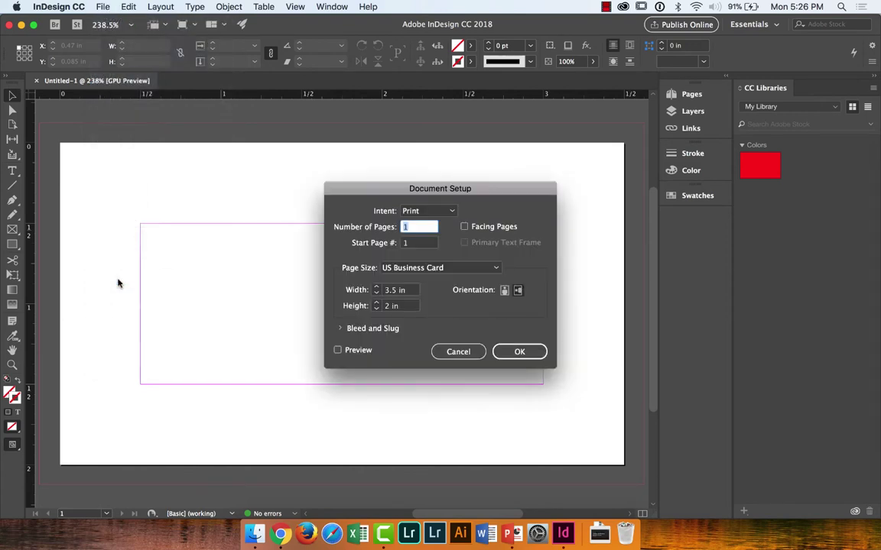
{"action": "left_click", "coordinate": [341, 330]}
{"action": "left_click", "coordinate": [484, 413]}
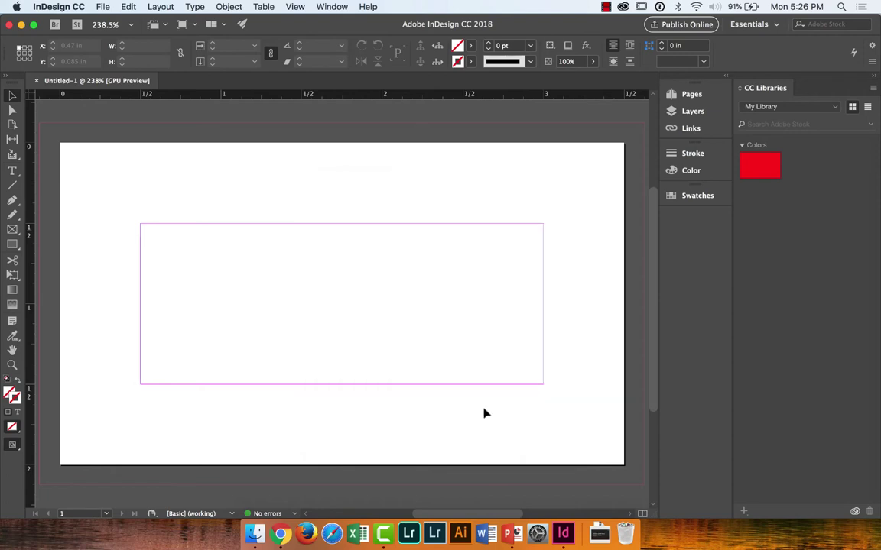
Step: Start another new document from File > New > Document
{"action": "left_click", "coordinate": [100, 7]}
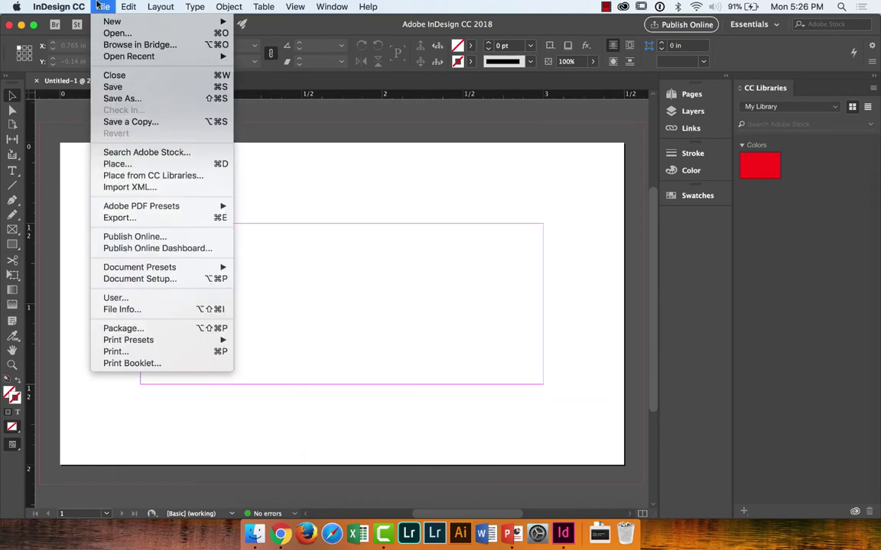
{"action": "mouse_move", "coordinate": [113, 21]}
{"action": "left_click", "coordinate": [254, 25]}
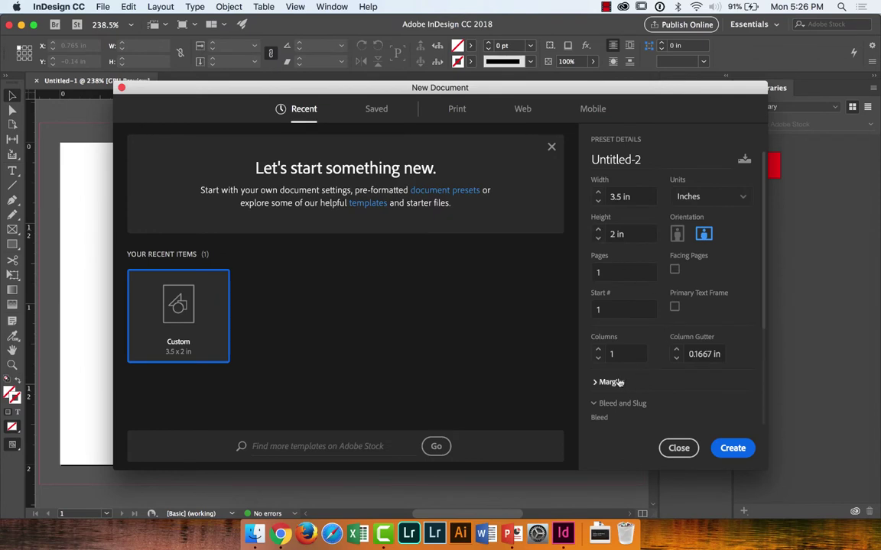
Step: Lower the new document's margins to 0 in, then close the dialog without creating it
{"action": "left_click", "coordinate": [612, 382]}
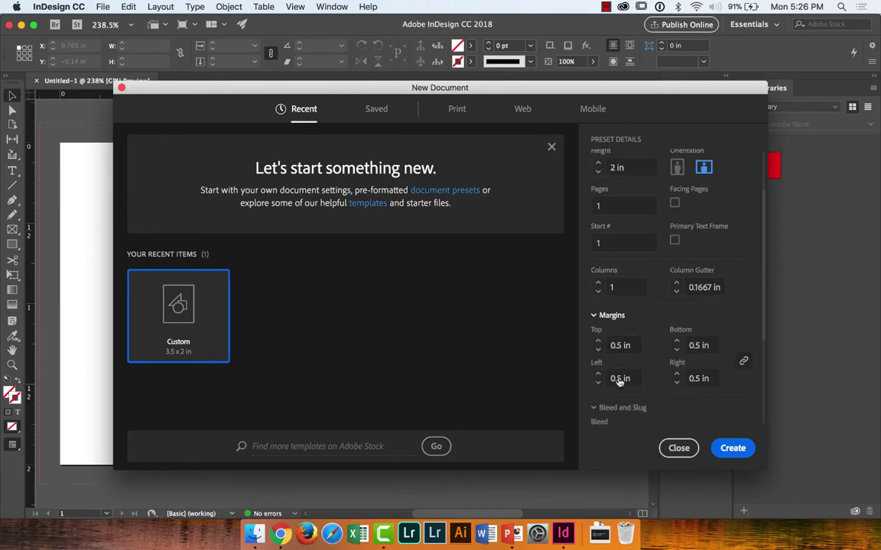
{"action": "left_click", "coordinate": [598, 347]}
{"action": "left_click", "coordinate": [598, 346]}
{"action": "left_click", "coordinate": [598, 347]}
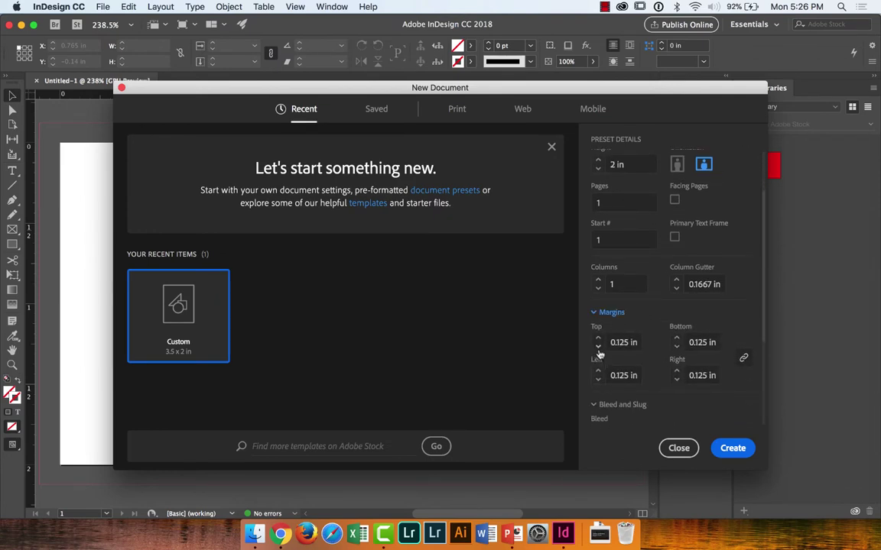
{"action": "left_click", "coordinate": [598, 346]}
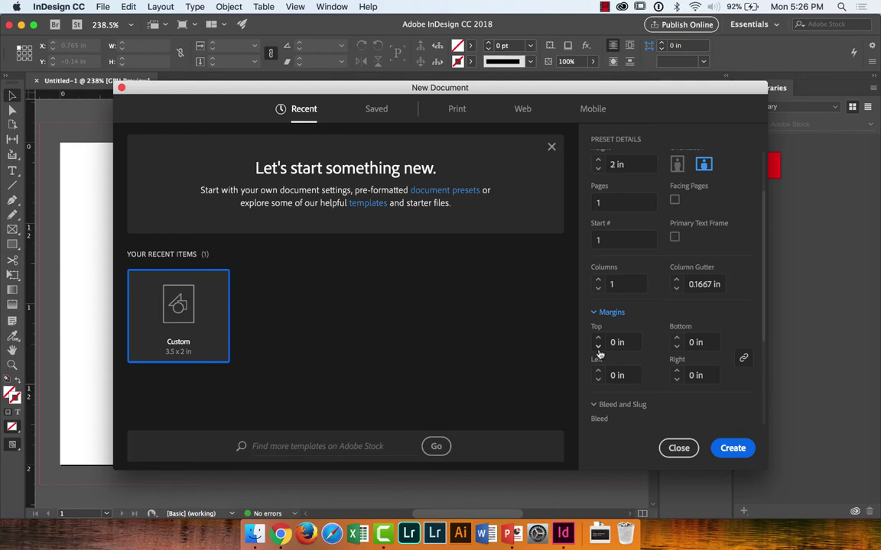
{"action": "scroll", "coordinate": [686, 254], "scroll_direction": "up", "scroll_amount": 3}
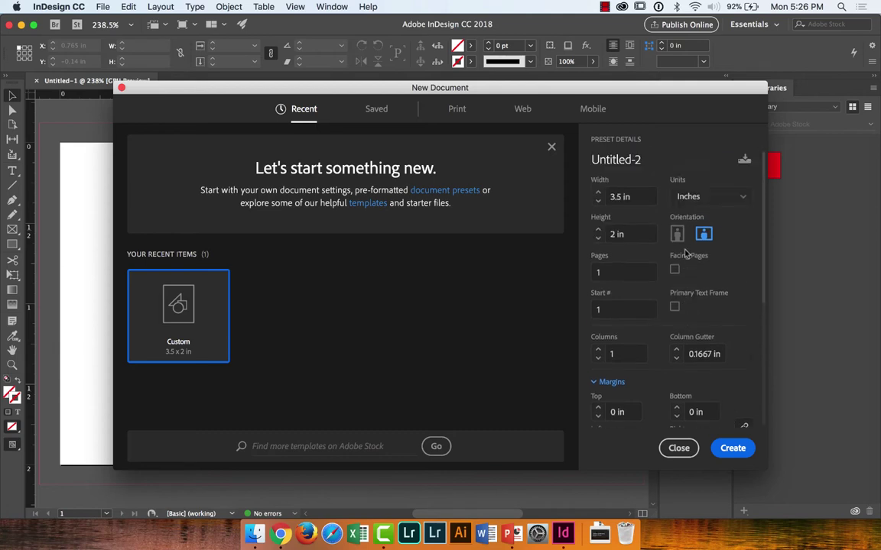
{"action": "scroll", "coordinate": [686, 255], "scroll_direction": "down", "scroll_amount": 5}
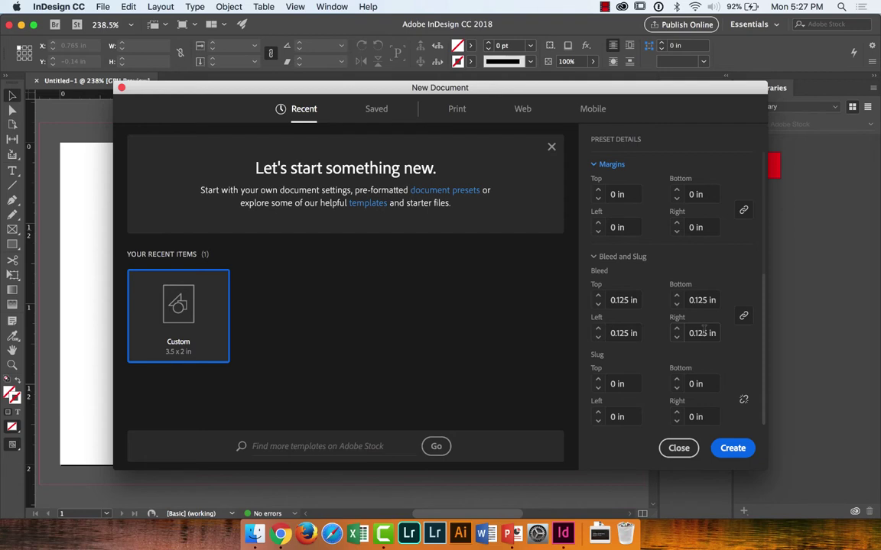
{"action": "left_click", "coordinate": [688, 449]}
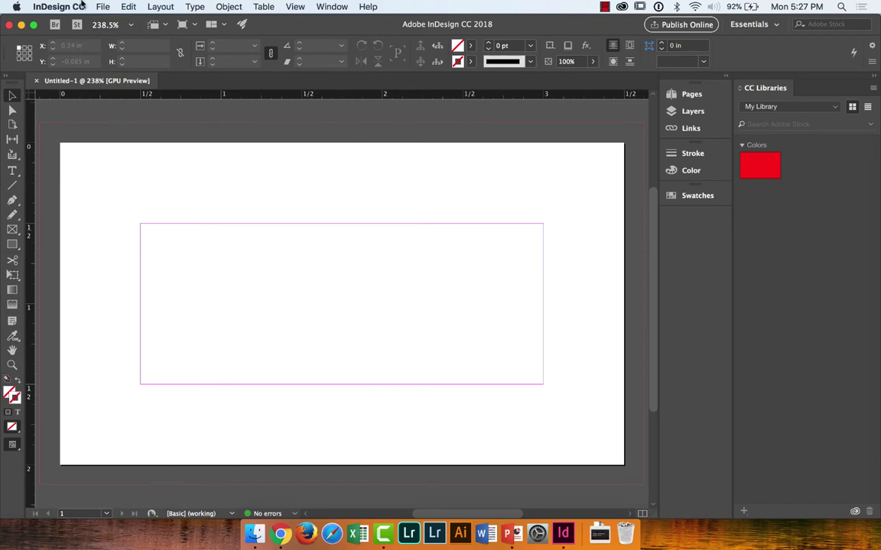
{"action": "left_click", "coordinate": [102, 6]}
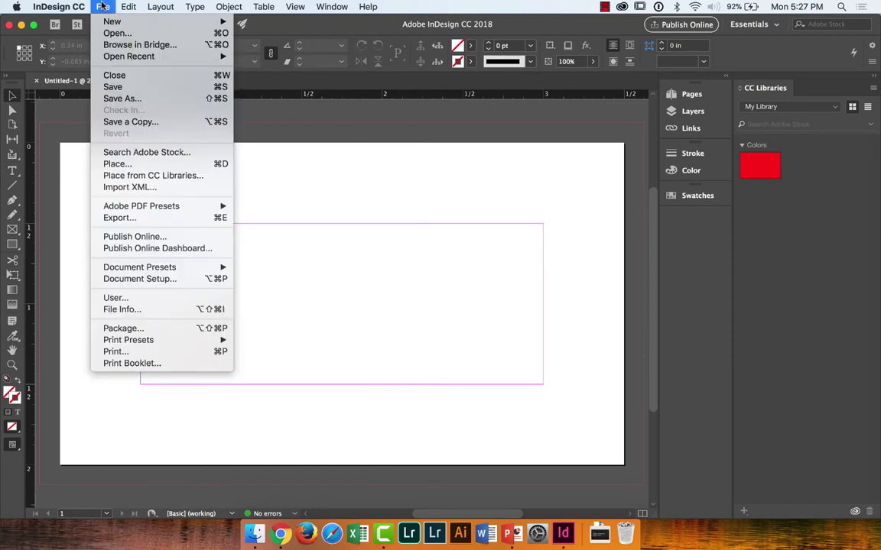
{"action": "left_click", "coordinate": [158, 280]}
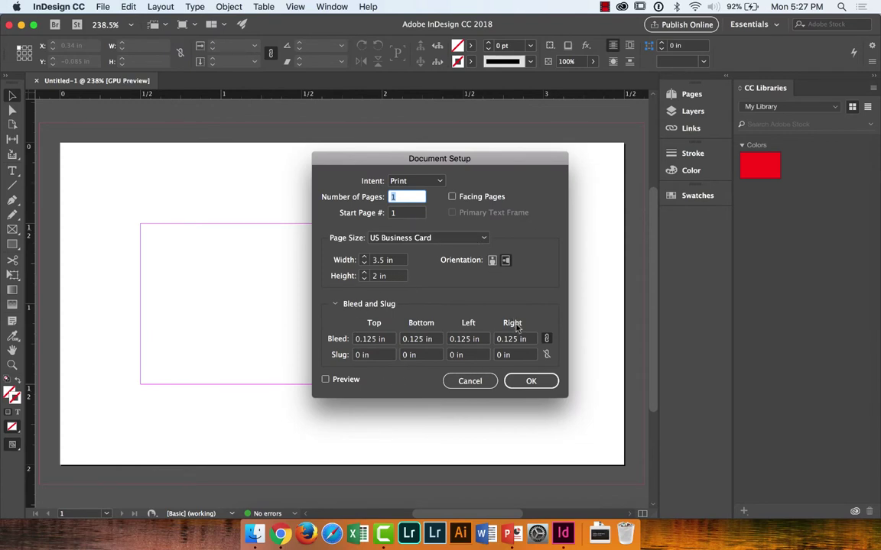
{"action": "left_click", "coordinate": [413, 180]}
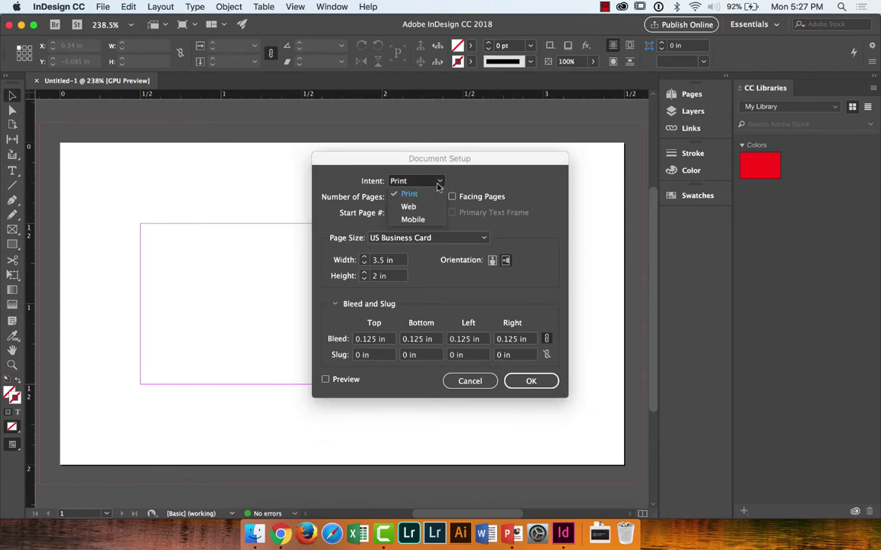
{"action": "left_click", "coordinate": [503, 182]}
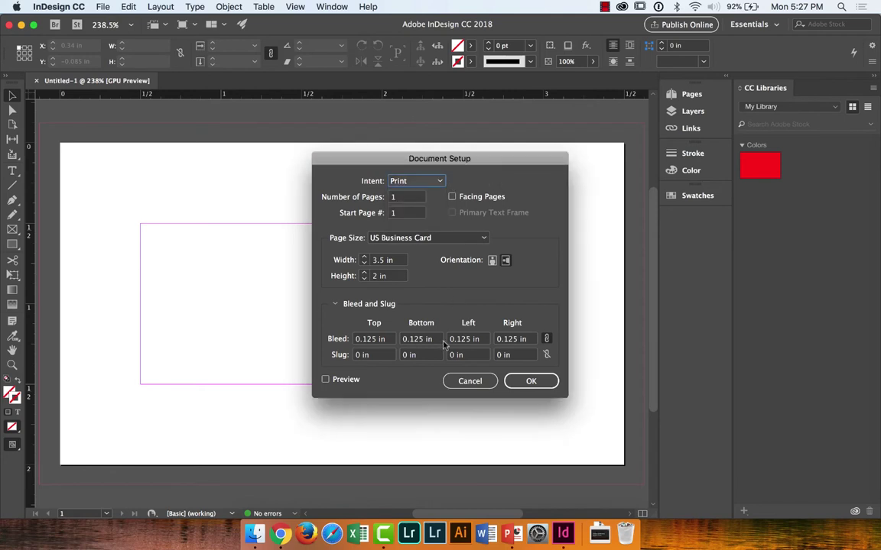
{"action": "left_click", "coordinate": [475, 384]}
{"action": "left_click", "coordinate": [104, 6]}
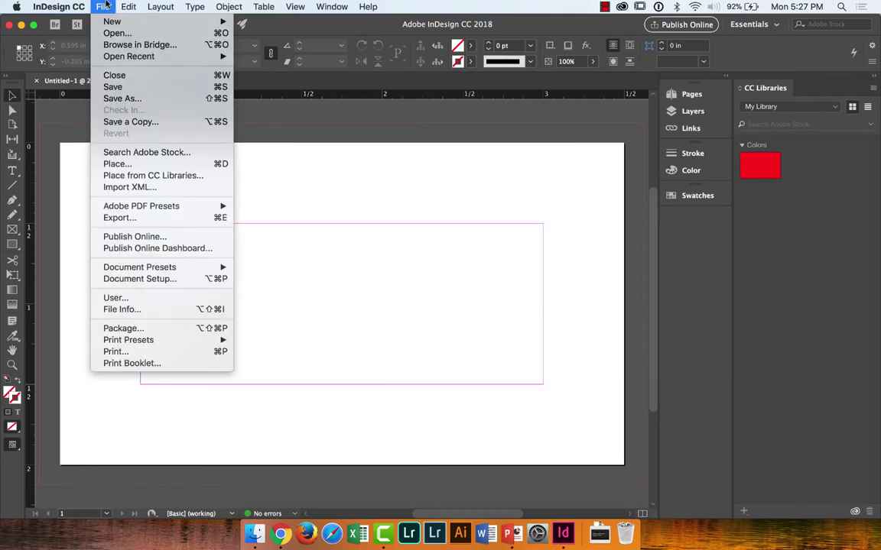
Step: Open Define Document Presets and edit [Default], then back out without changes
{"action": "mouse_move", "coordinate": [138, 269]}
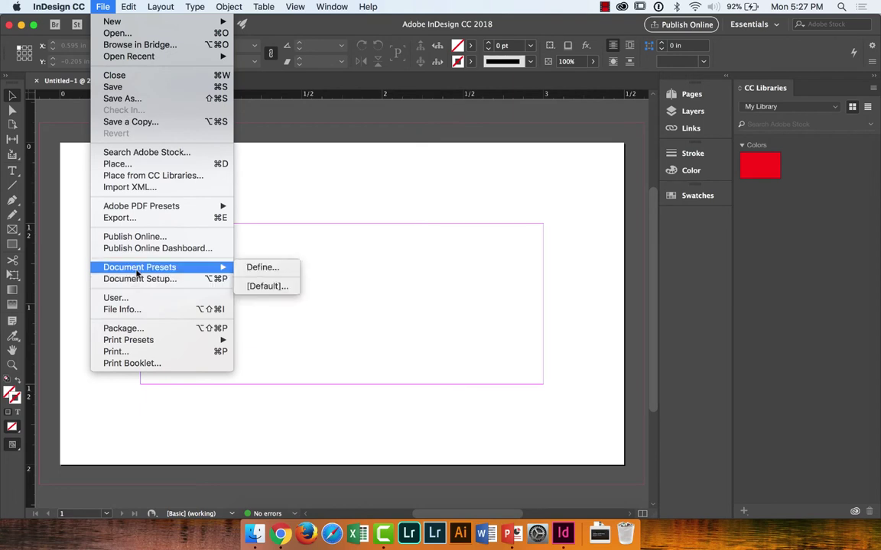
{"action": "left_click", "coordinate": [253, 267]}
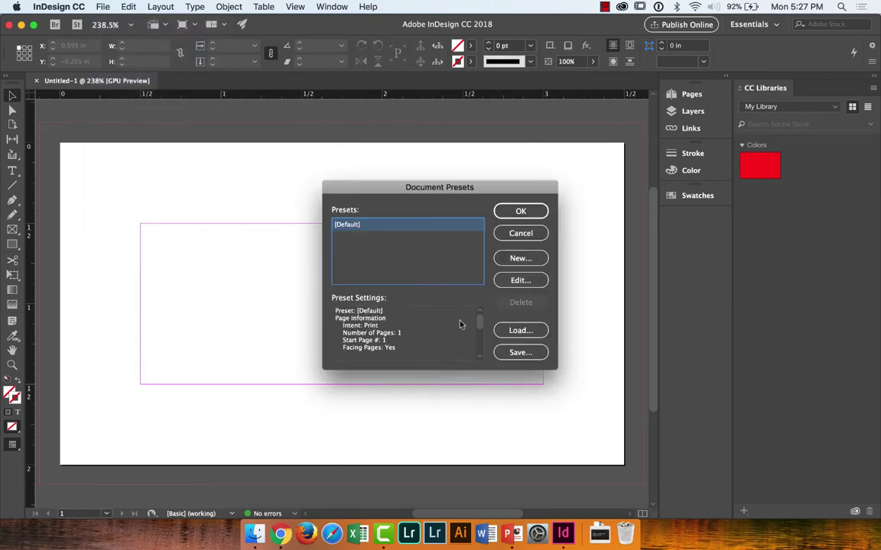
{"action": "left_click", "coordinate": [521, 279]}
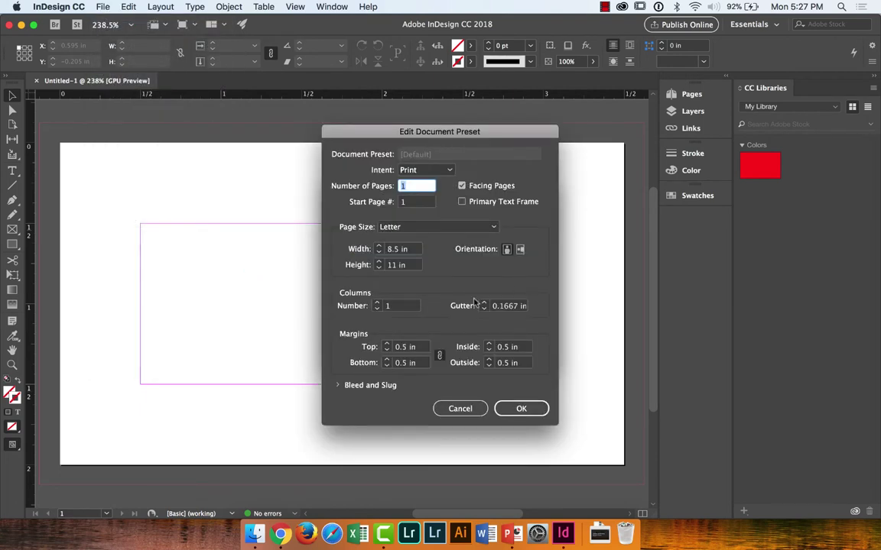
{"action": "left_click", "coordinate": [460, 408]}
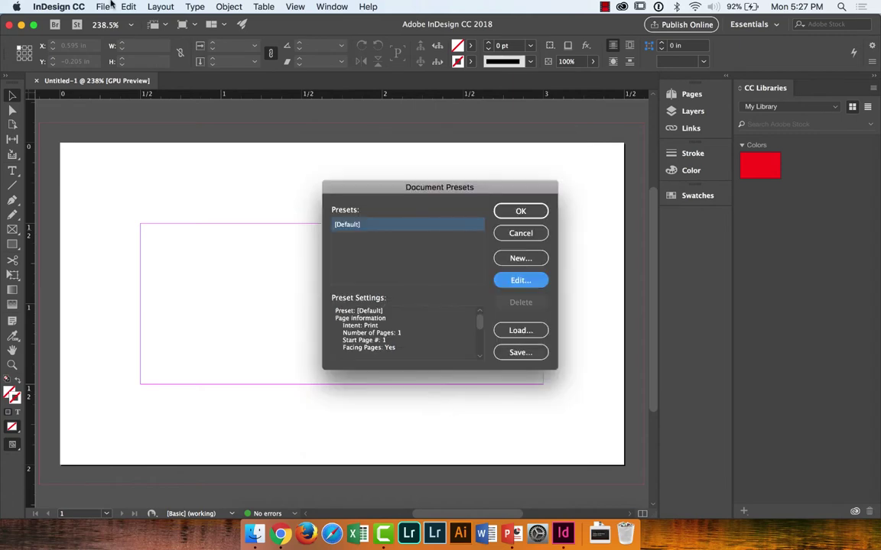
{"action": "left_click", "coordinate": [530, 233]}
Step: Step the [Default] document preset's margins down to 0 in and save it
{"action": "left_click", "coordinate": [103, 6]}
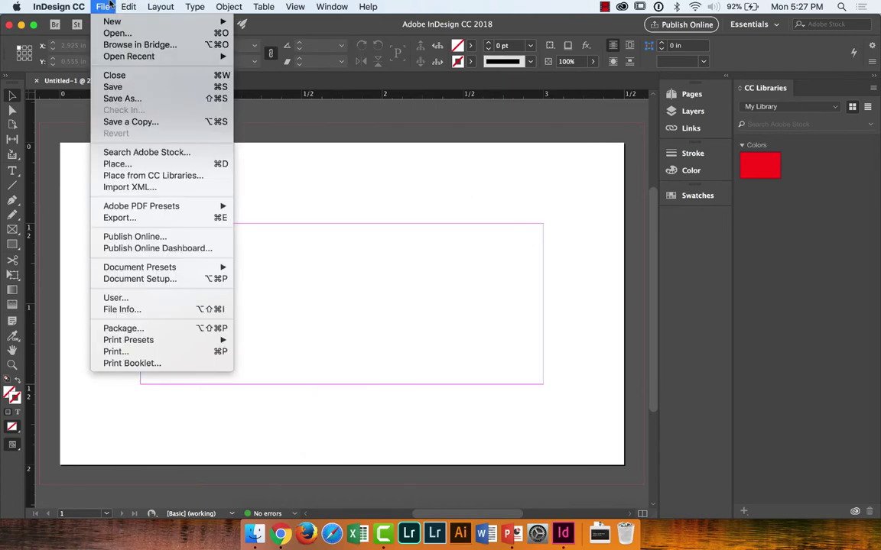
{"action": "mouse_move", "coordinate": [218, 267]}
{"action": "left_click", "coordinate": [265, 267]}
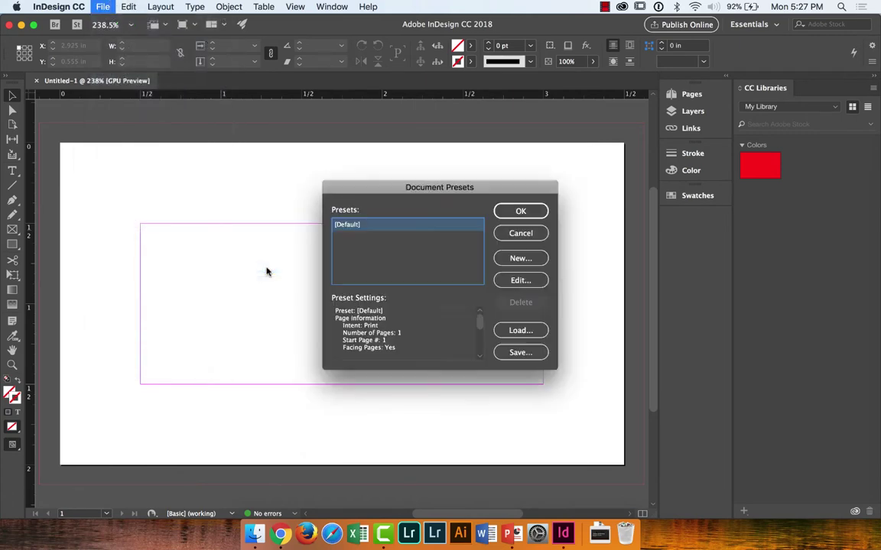
{"action": "left_click", "coordinate": [537, 282]}
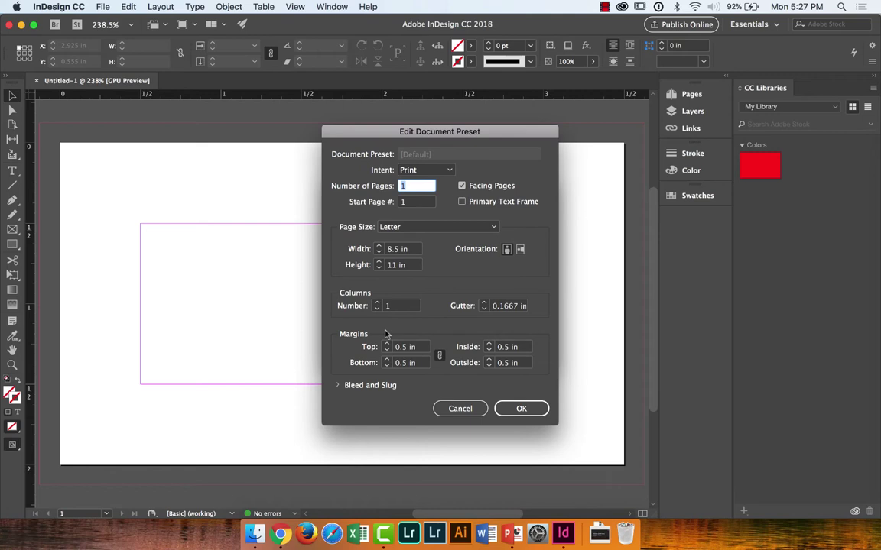
{"action": "left_click", "coordinate": [387, 350]}
{"action": "left_click", "coordinate": [387, 350]}
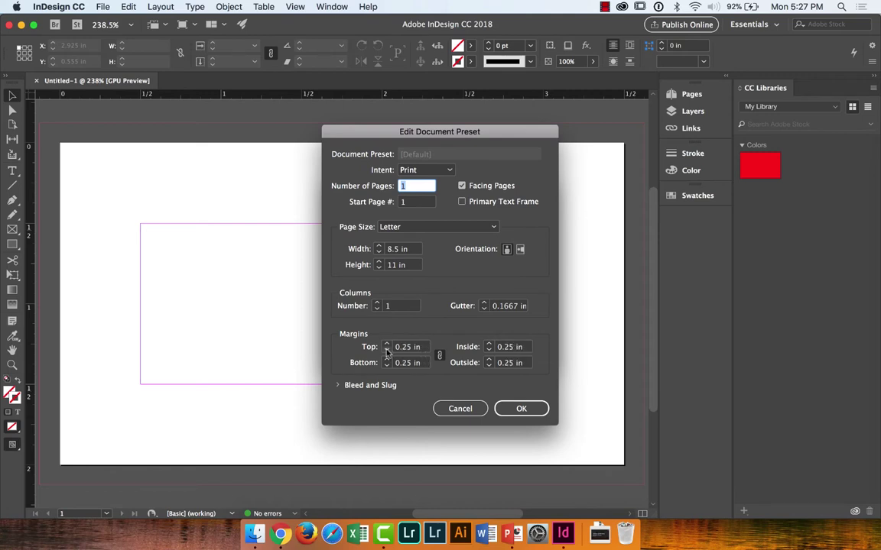
{"action": "left_click", "coordinate": [387, 350]}
{"action": "left_click", "coordinate": [387, 350]}
{"action": "left_click", "coordinate": [387, 350]}
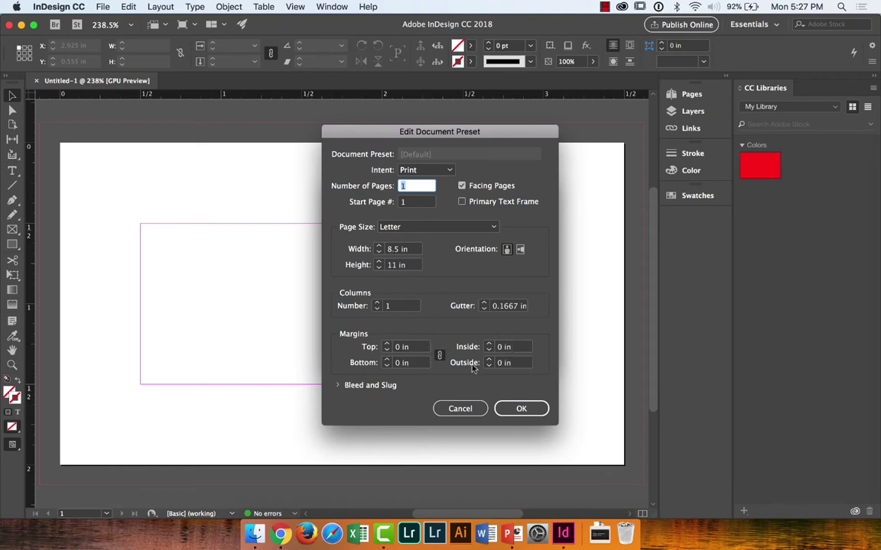
{"action": "left_click", "coordinate": [531, 412]}
{"action": "left_click", "coordinate": [525, 211]}
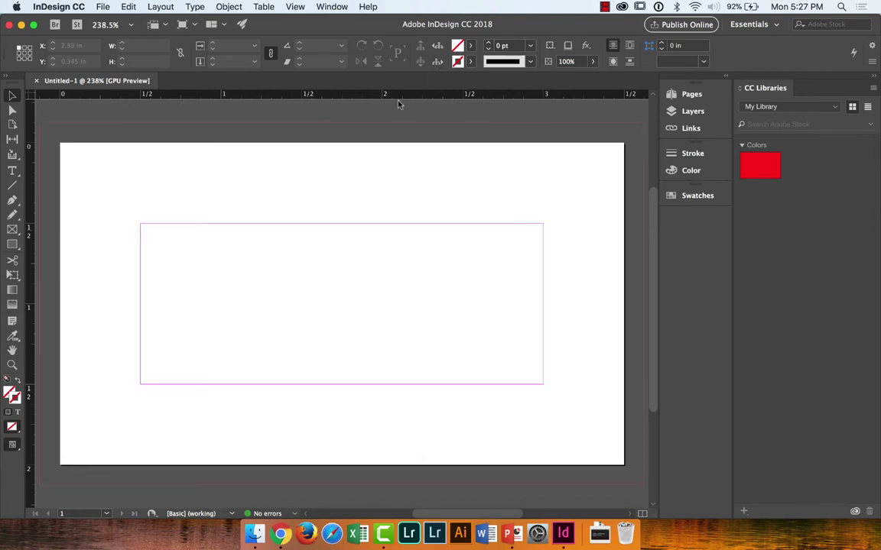
Step: Reopen the [Default] preset to confirm its 0 in margins, then show the Pages panel
{"action": "left_click", "coordinate": [103, 6]}
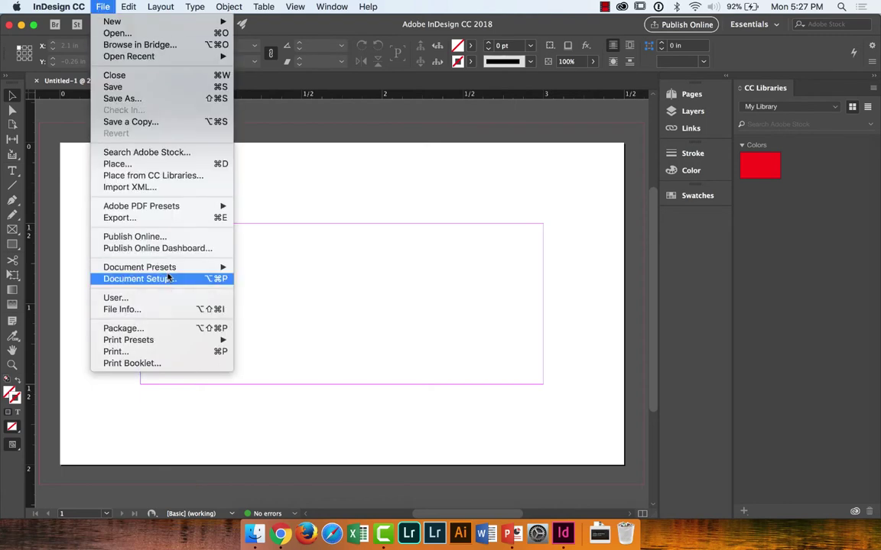
{"action": "mouse_move", "coordinate": [153, 267]}
{"action": "left_click", "coordinate": [266, 271]}
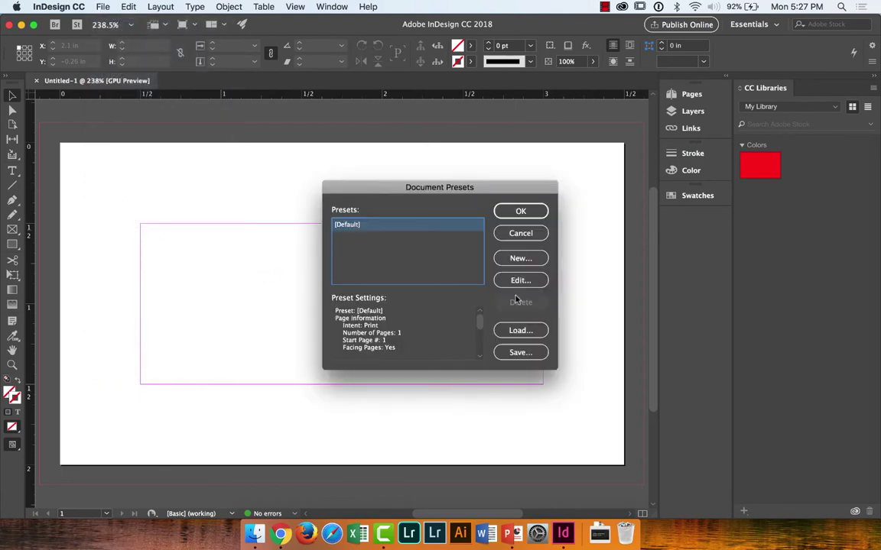
{"action": "left_click", "coordinate": [520, 282]}
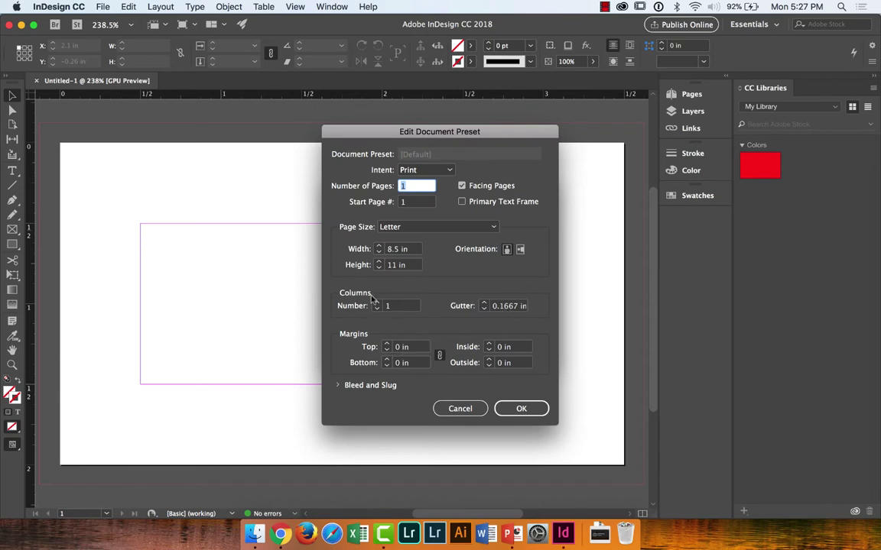
{"action": "left_click", "coordinate": [517, 408]}
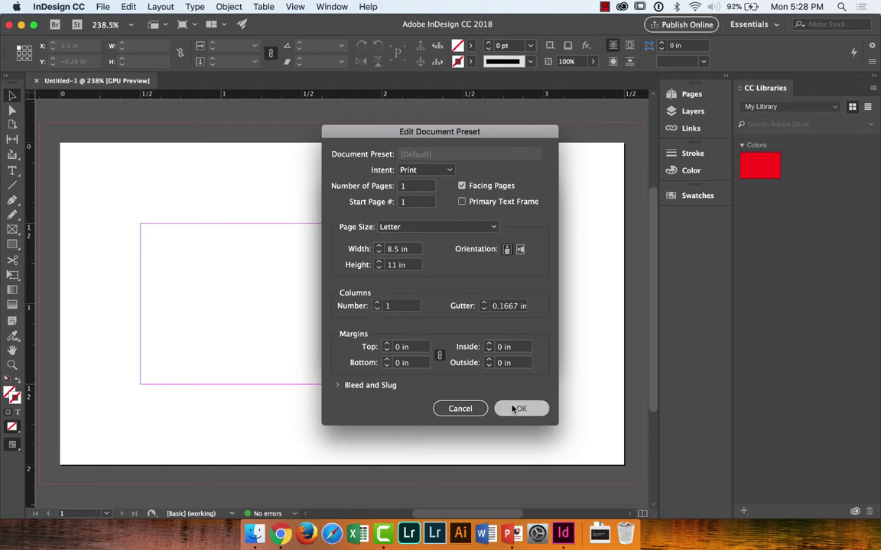
{"action": "left_click", "coordinate": [521, 212]}
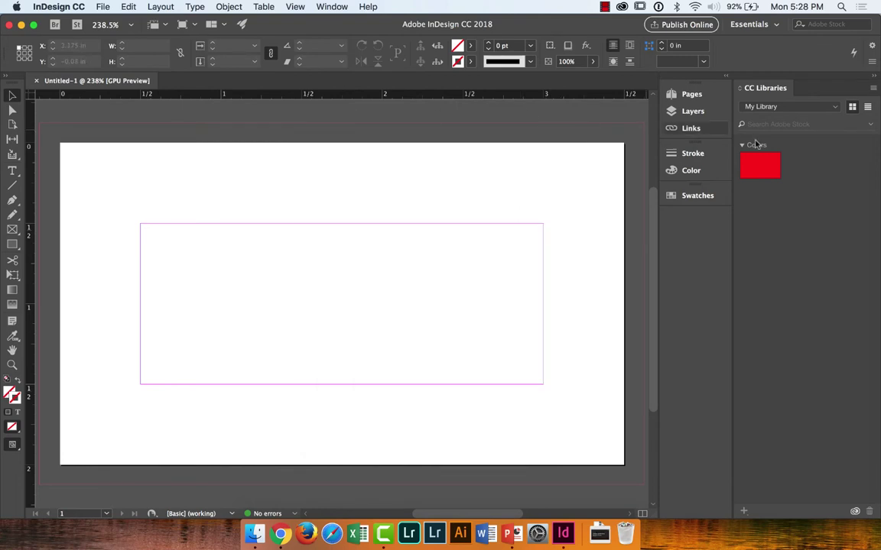
{"action": "left_click", "coordinate": [694, 94]}
Step: Add a second page to Untitled-1 and return to page 1
{"action": "left_click", "coordinate": [623, 297]}
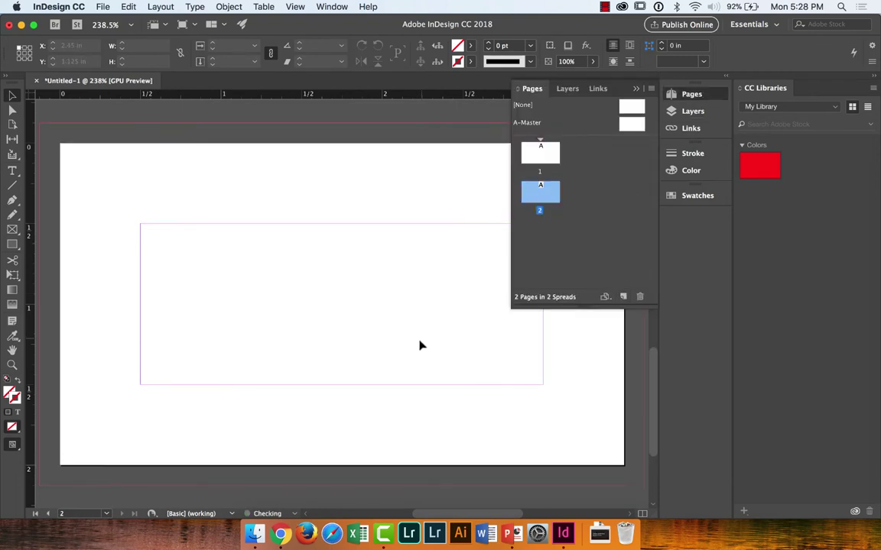
{"action": "double_click", "coordinate": [539, 193]}
{"action": "double_click", "coordinate": [537, 156]}
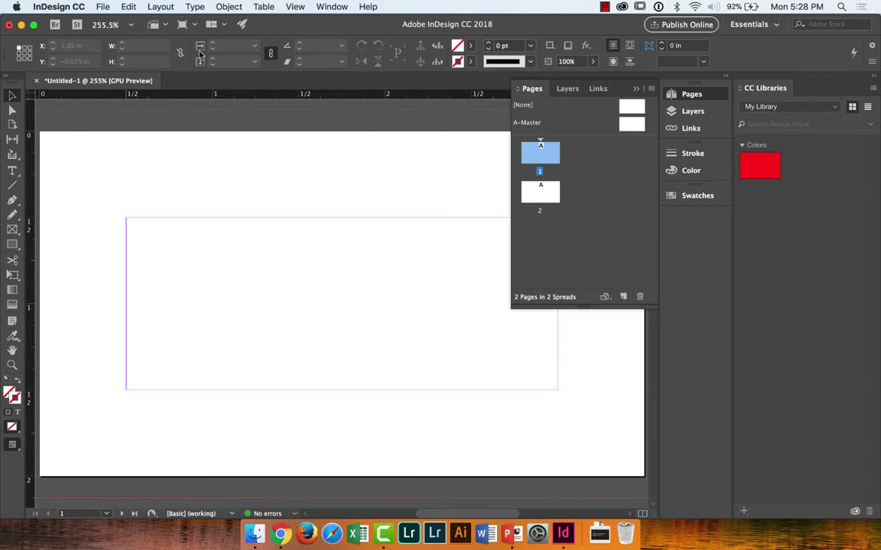
Step: Create Untitled-2, a new 3.5 × 2 in card document with 0 in margins
{"action": "left_click", "coordinate": [103, 6]}
{"action": "mouse_move", "coordinate": [201, 24]}
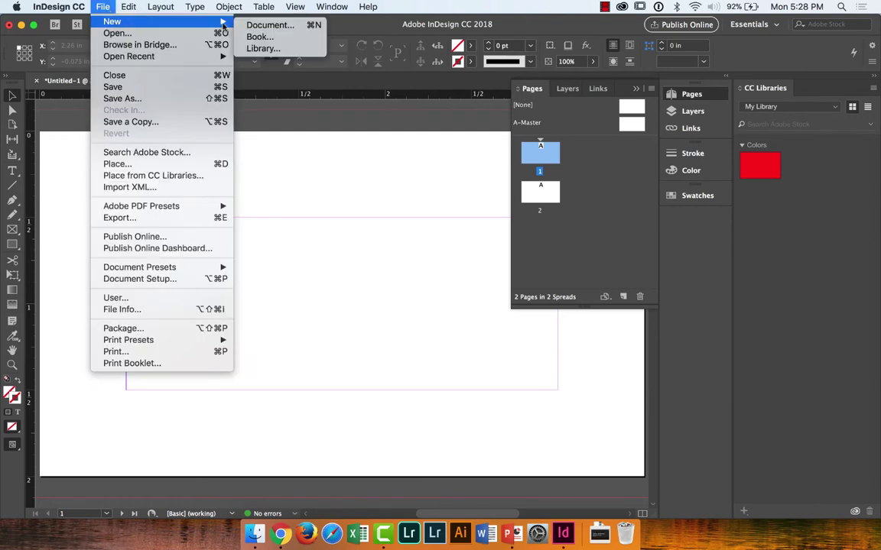
{"action": "left_click", "coordinate": [264, 26]}
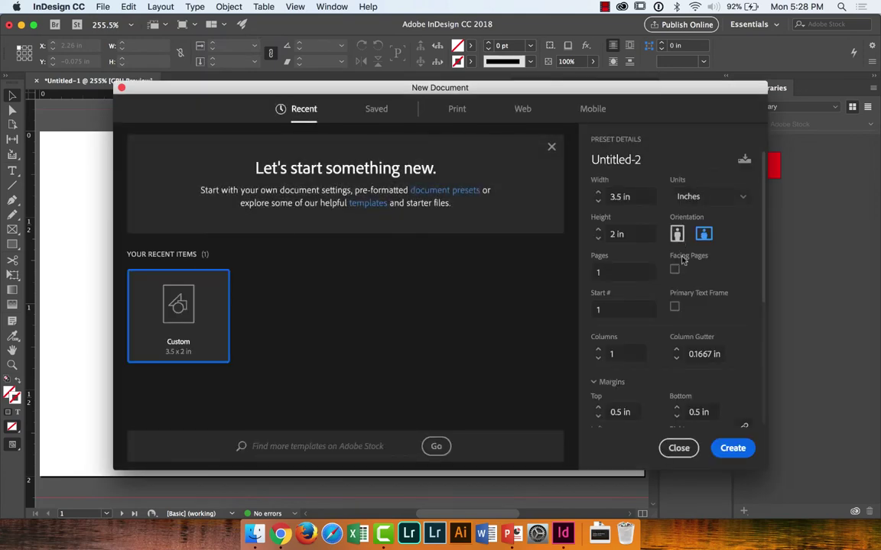
{"action": "scroll", "coordinate": [715, 388], "scroll_direction": "down", "scroll_amount": 5}
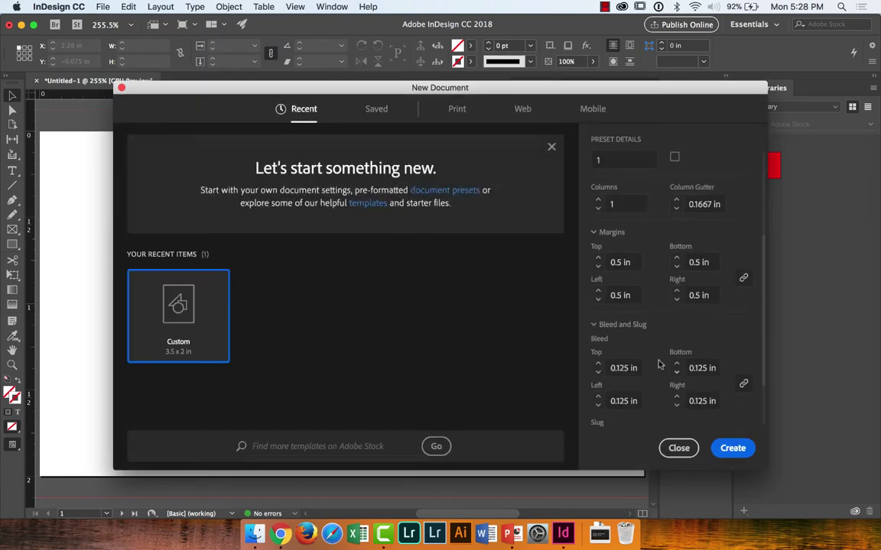
{"action": "left_click", "coordinate": [597, 300]}
{"action": "left_click", "coordinate": [597, 300]}
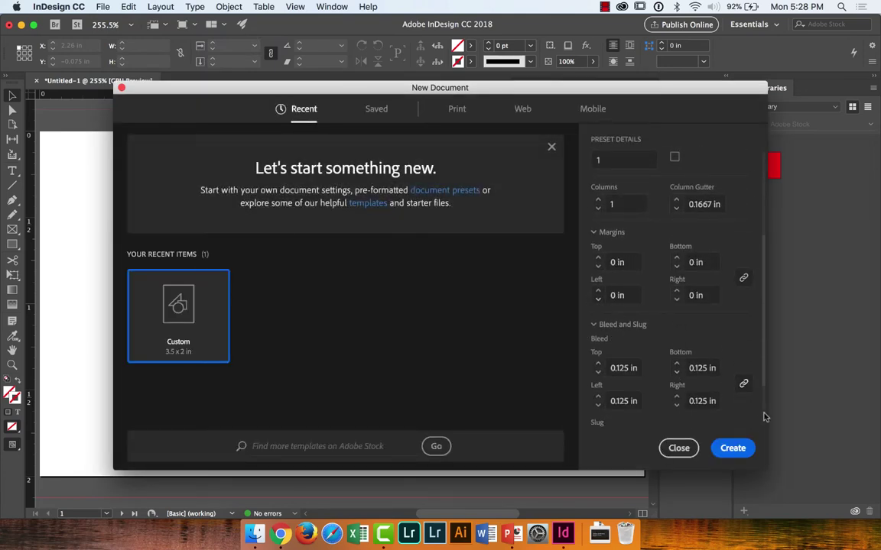
{"action": "left_click", "coordinate": [733, 448]}
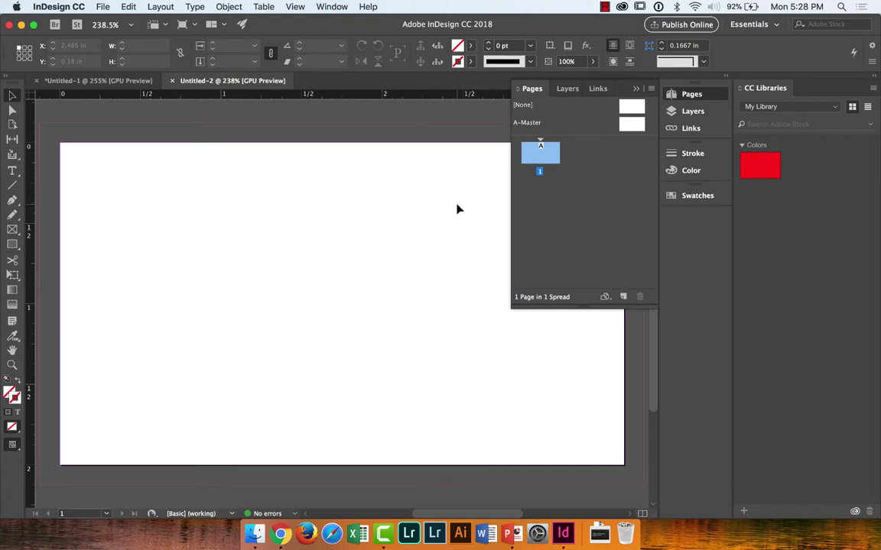
Step: Turn off frame edges through View > Extras > Hide Frame Edges
{"action": "left_click", "coordinate": [331, 7]}
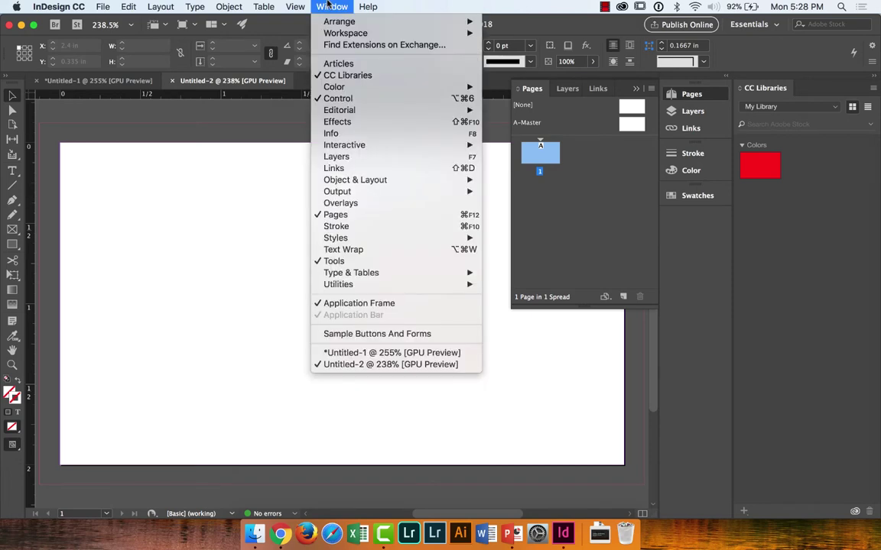
{"action": "mouse_move", "coordinate": [296, 5]}
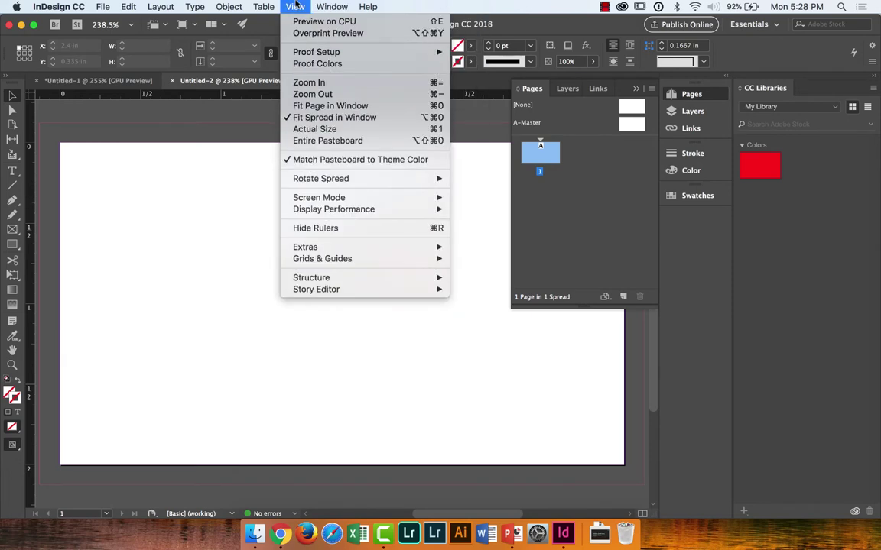
{"action": "mouse_move", "coordinate": [334, 261]}
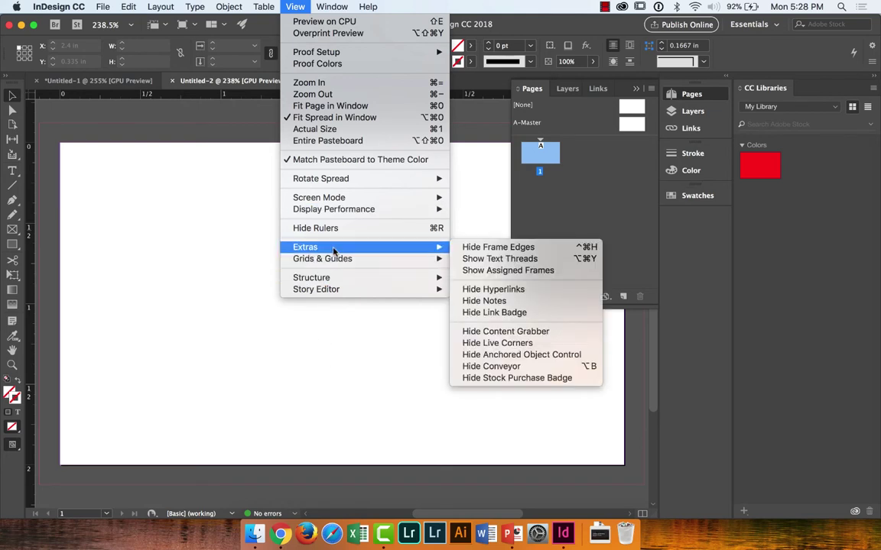
{"action": "left_click", "coordinate": [502, 249]}
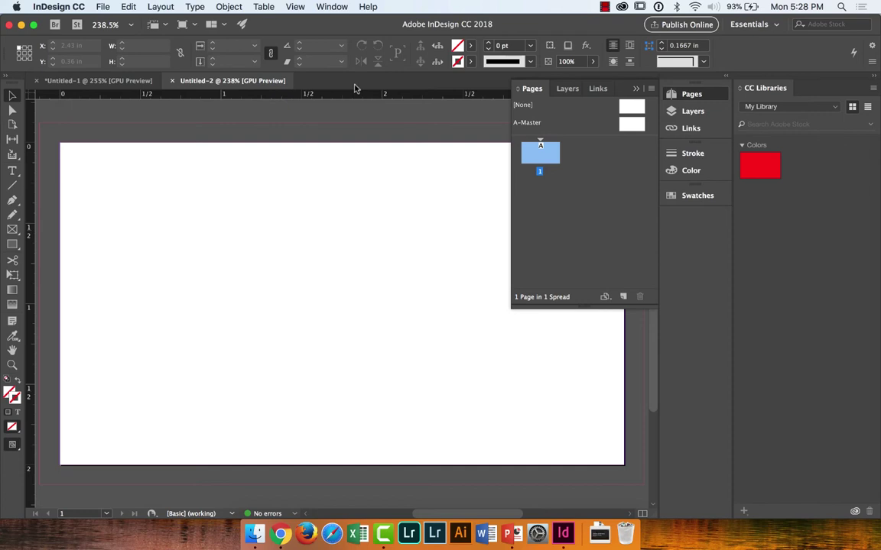
Step: Draw a text frame near the page's upper left and type the cardholder's name
{"action": "left_click", "coordinate": [12, 171]}
{"action": "left_click_drag", "start_coordinate": [140, 187], "coordinate": [324, 352]}
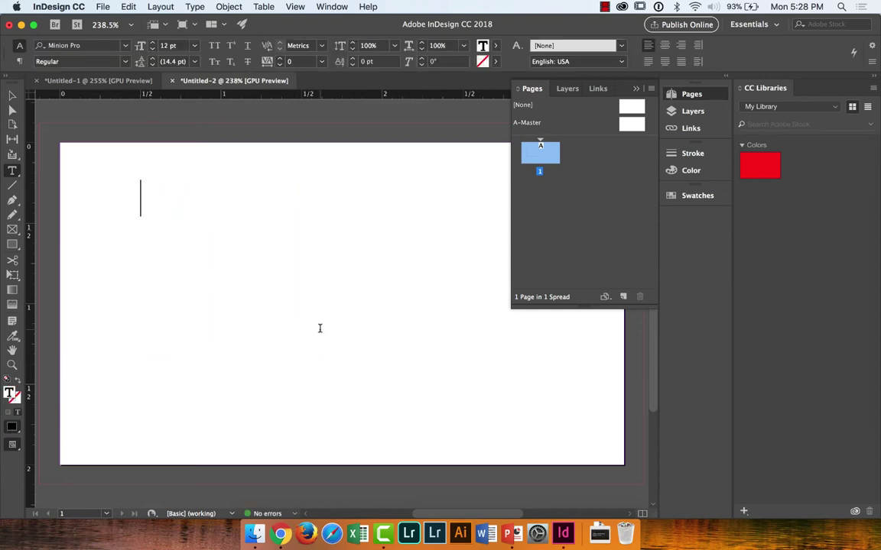
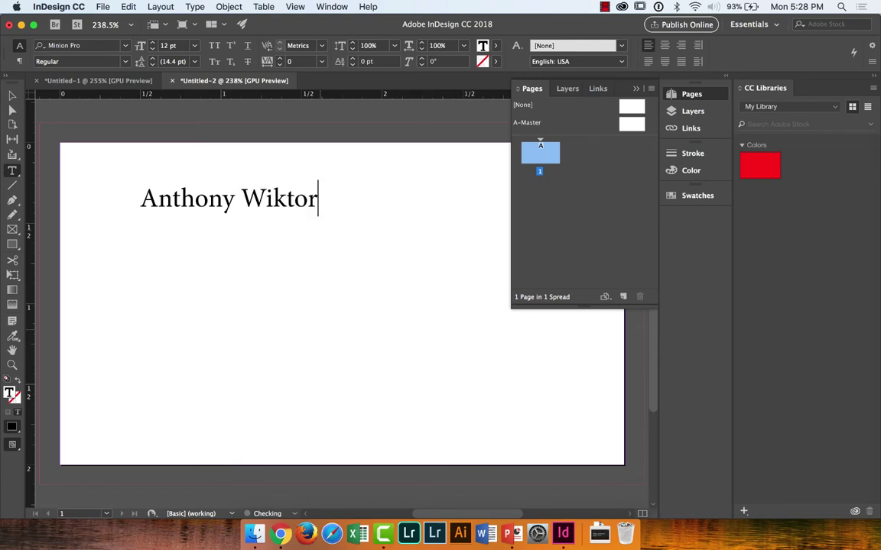
{"action": "key", "text": "Escape"}
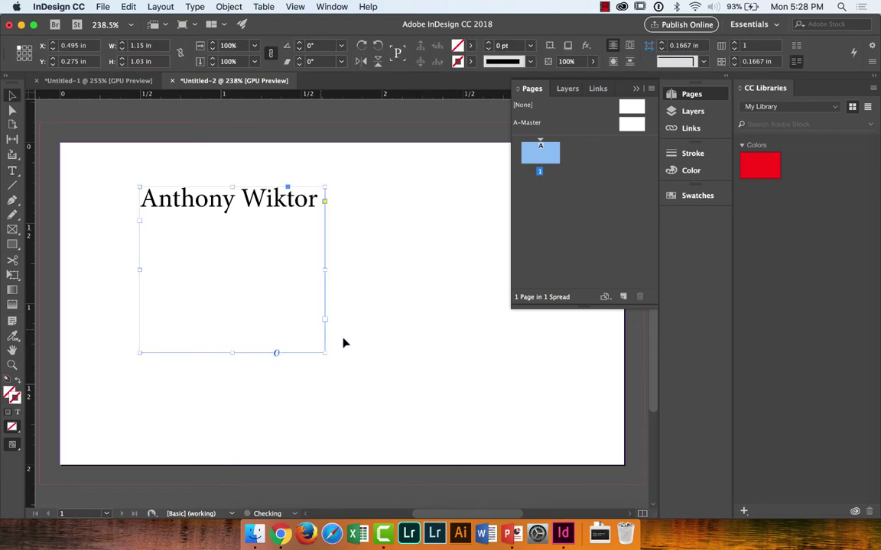
Step: Reposition the name frame with the Selection tool to X 0.455 in
{"action": "left_click", "coordinate": [385, 387]}
{"action": "left_click", "coordinate": [277, 243]}
{"action": "left_click", "coordinate": [367, 249]}
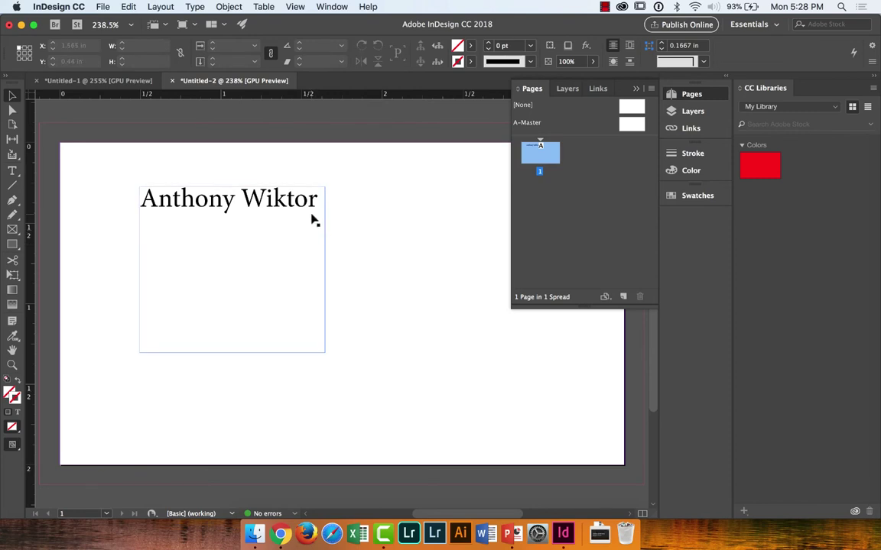
{"action": "left_click", "coordinate": [266, 218]}
{"action": "left_click_drag", "start_coordinate": [268, 214], "coordinate": [288, 233]}
{"action": "left_click", "coordinate": [459, 280]}
{"action": "left_click", "coordinate": [401, 234]}
{"action": "left_click", "coordinate": [362, 259]}
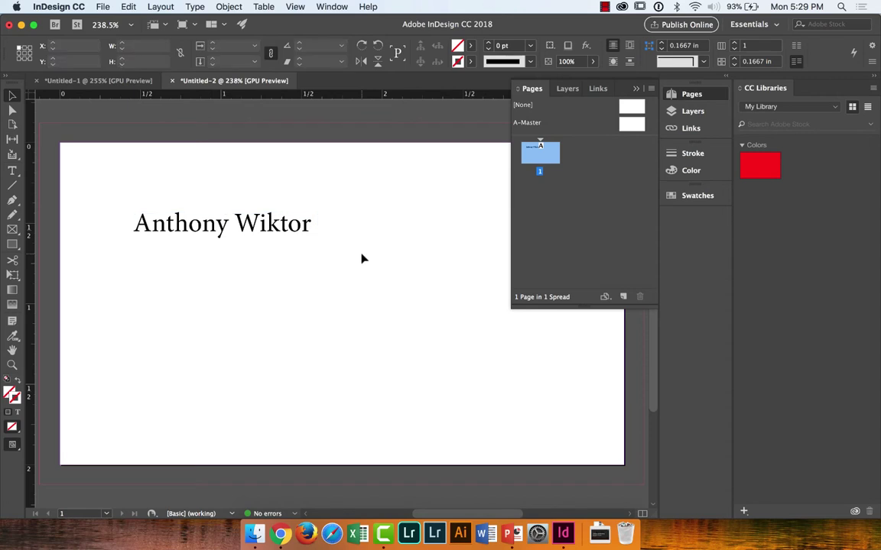
{"action": "left_click", "coordinate": [317, 229]}
{"action": "left_click", "coordinate": [296, 6]}
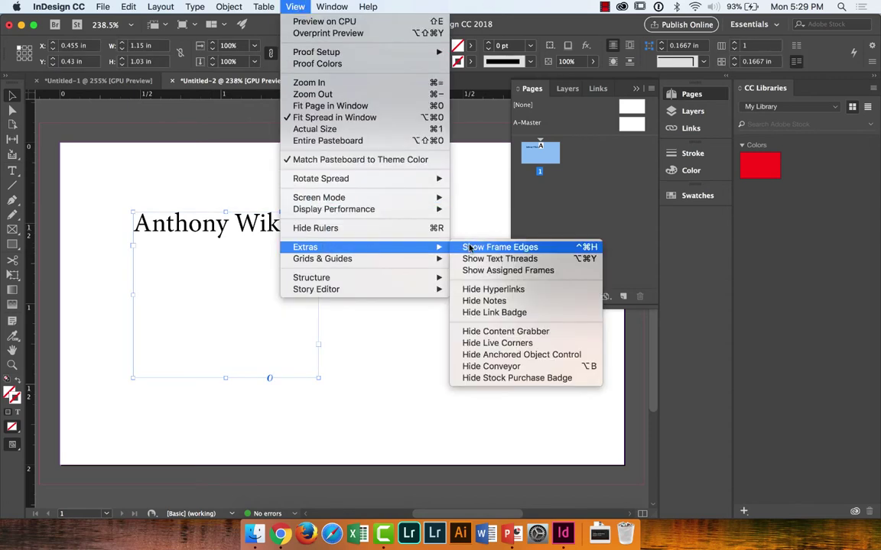
Step: Show frame edges again and zoom out to 200%
{"action": "left_click", "coordinate": [465, 247]}
{"action": "left_click", "coordinate": [452, 259]}
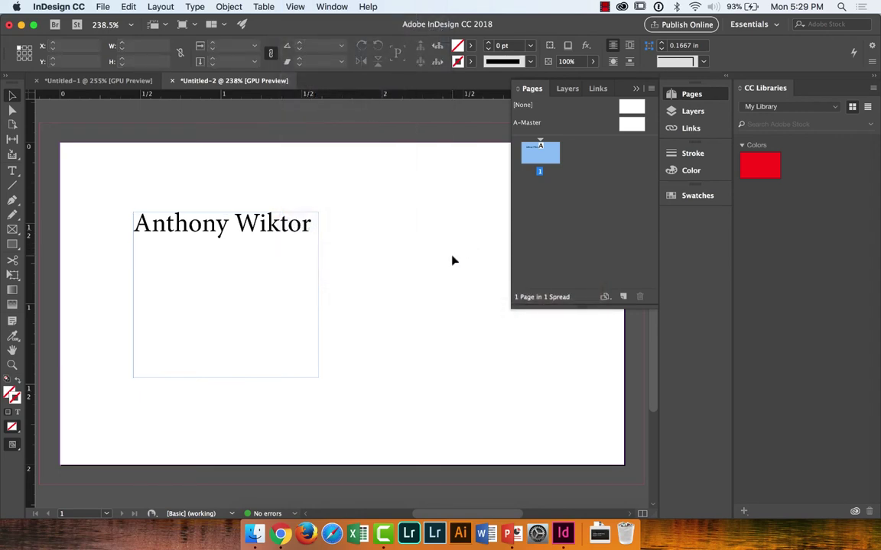
{"action": "key", "text": "super+minus"}
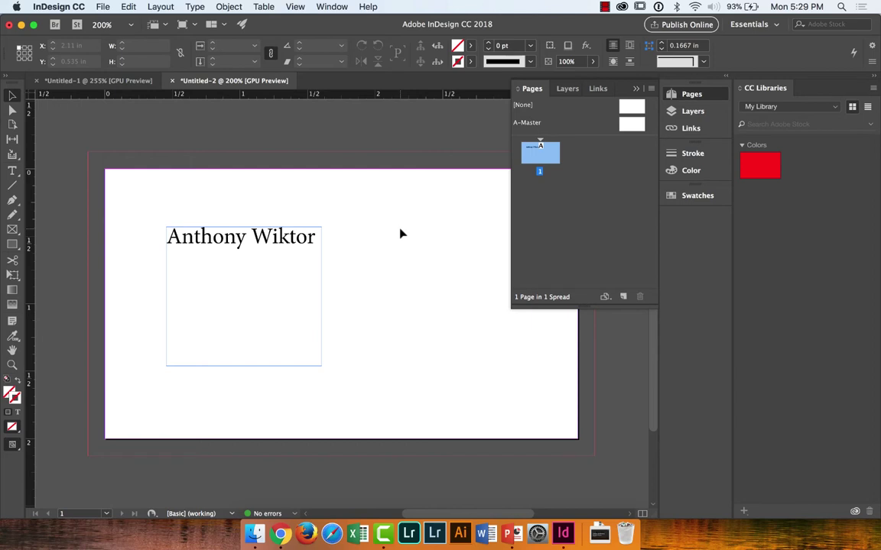
Step: Toggle the margin and bleed guides off and on via View > Grids & Guides and Cmd+;
{"action": "left_click", "coordinate": [295, 6]}
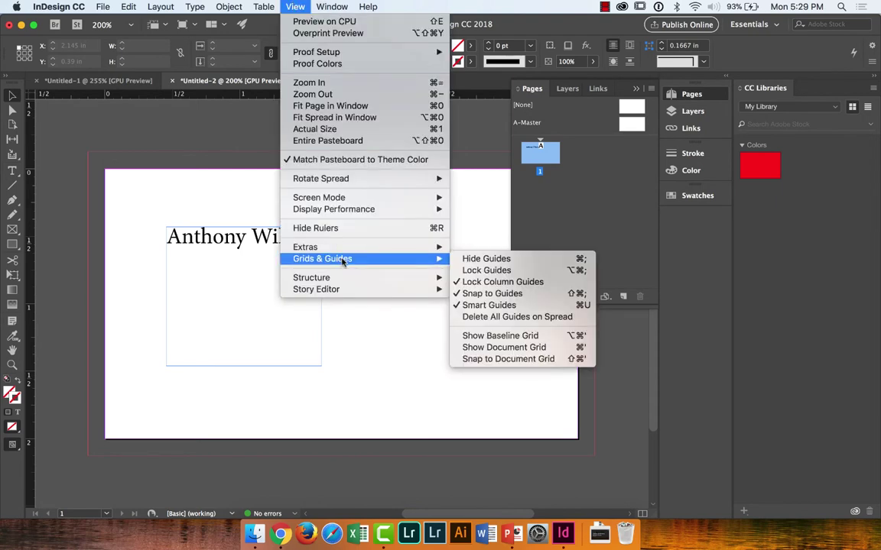
{"action": "left_click", "coordinate": [485, 259]}
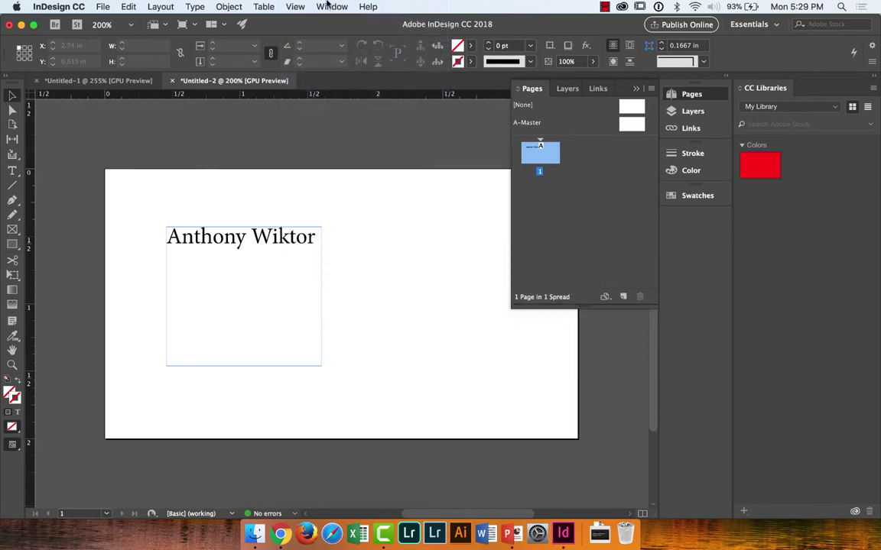
{"action": "left_click", "coordinate": [295, 6]}
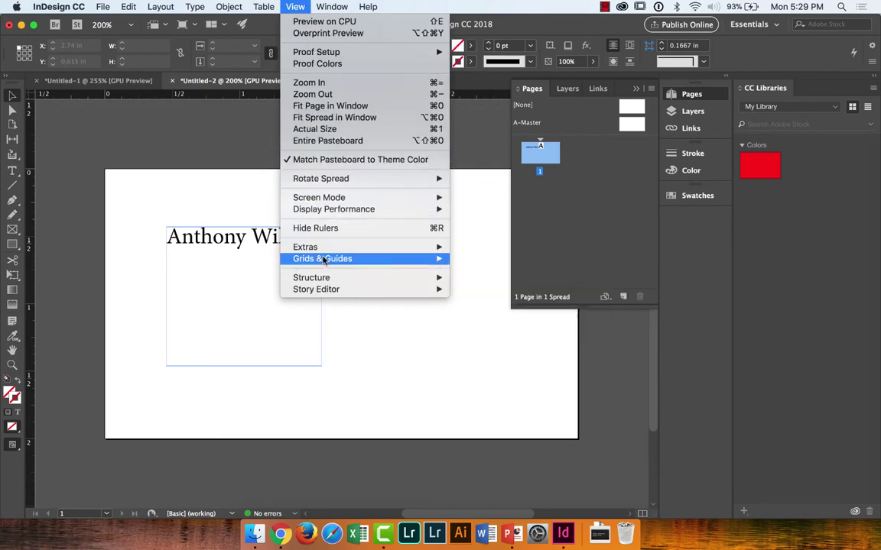
{"action": "mouse_move", "coordinate": [329, 258]}
{"action": "left_click", "coordinate": [478, 257]}
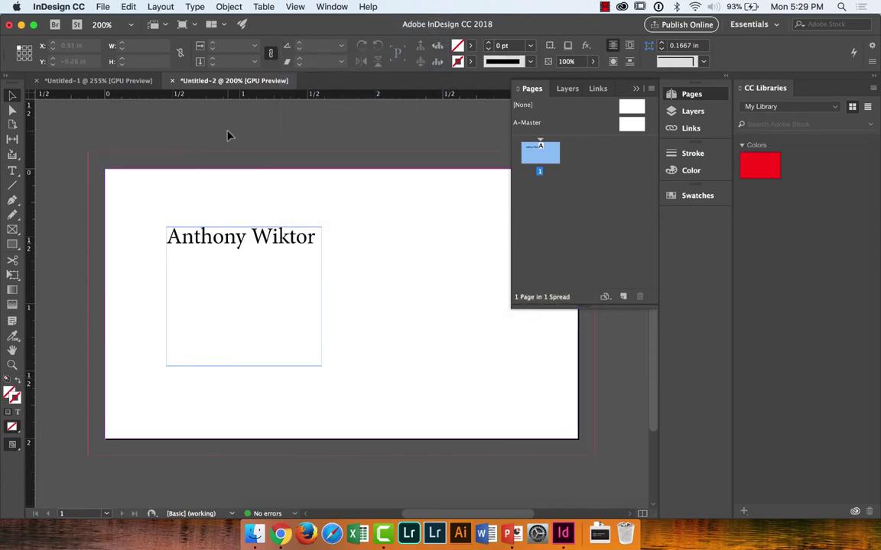
{"action": "key", "text": "super+semicolon"}
{"action": "key", "text": "super+semicolon"}
{"action": "key", "text": "super+semicolon"}
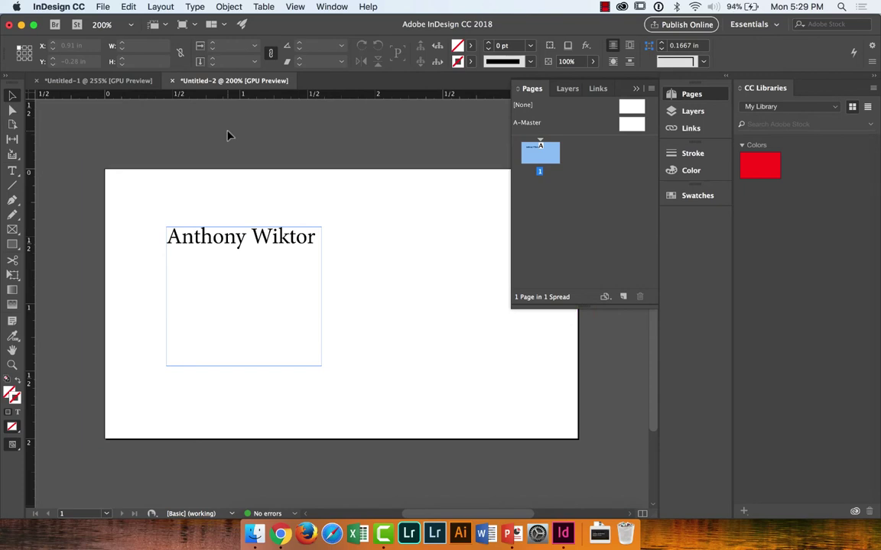
{"action": "key", "text": "super+semicolon"}
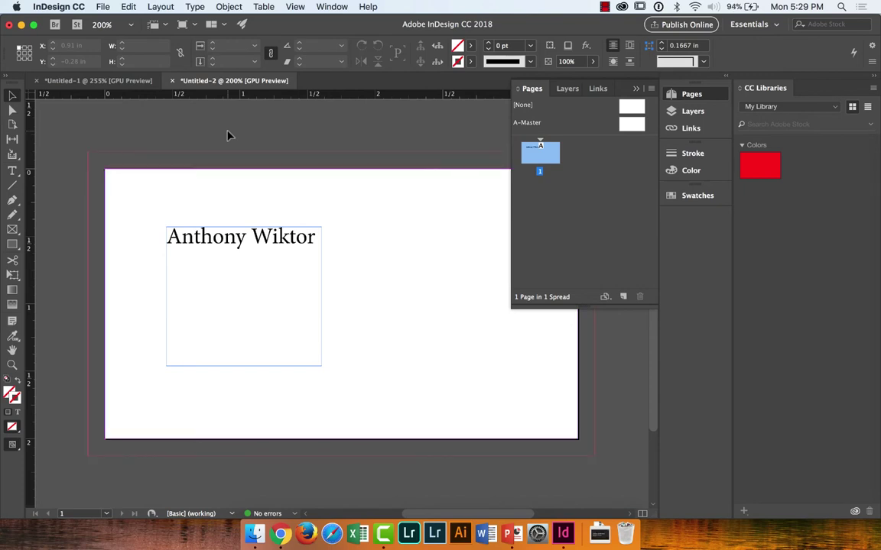
{"action": "key", "text": "super+semicolon"}
{"action": "key", "text": "super+semicolon"}
{"action": "key", "text": "super+semicolon"}
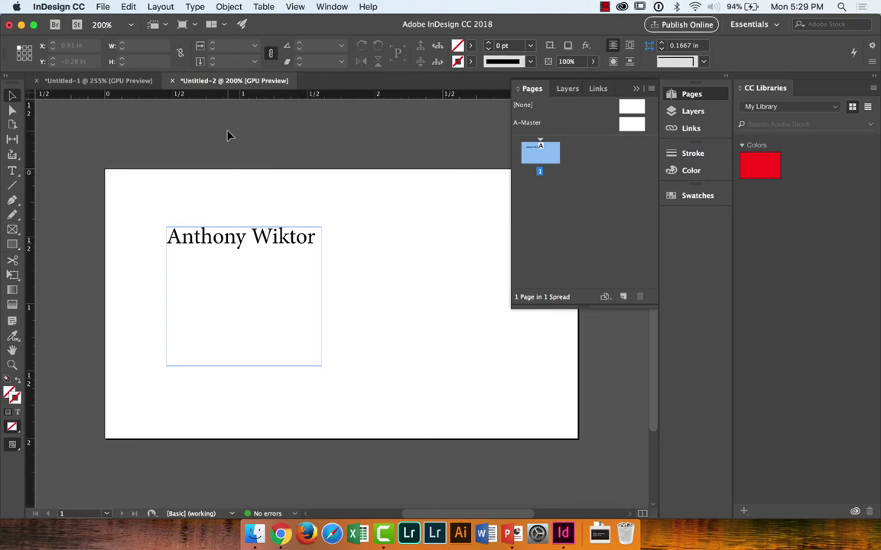
{"action": "key", "text": "super+semicolon"}
{"action": "key", "text": "super+semicolon"}
{"action": "key", "text": "super+semicolon"}
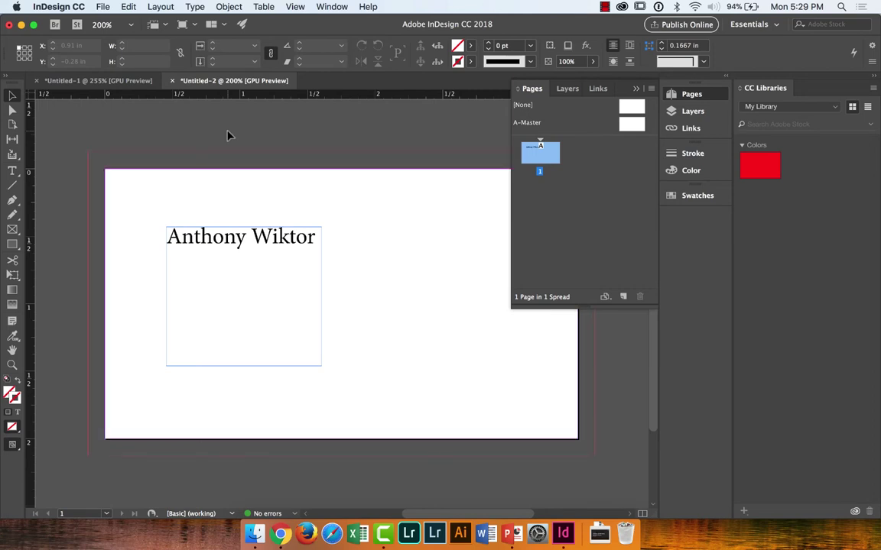
Step: Draw a rectangle to the bleed, fill it magenta, and send it behind the name
{"action": "left_click", "coordinate": [13, 243]}
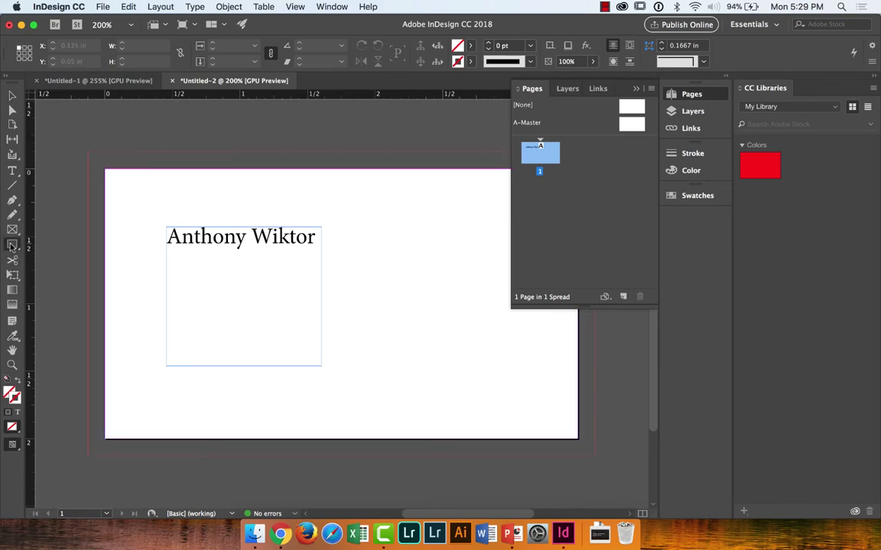
{"action": "left_click_drag", "start_coordinate": [88, 153], "coordinate": [414, 457]}
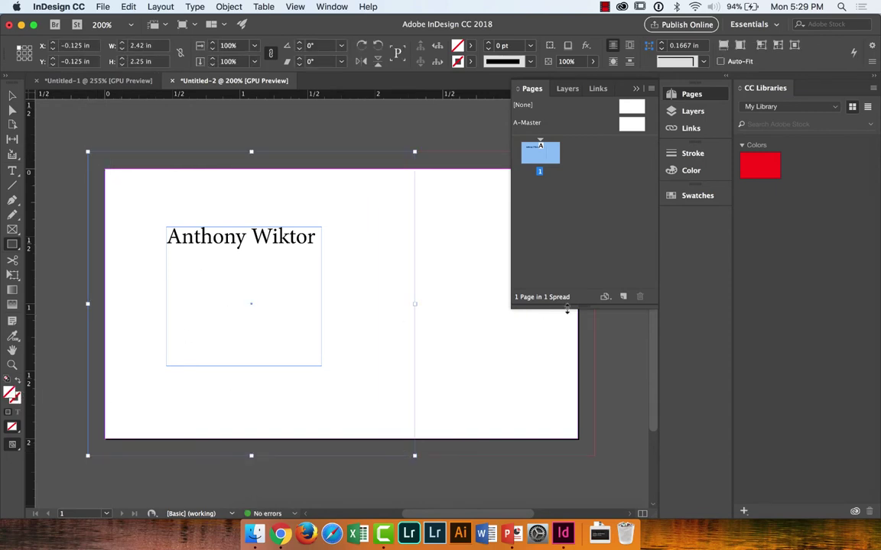
{"action": "left_click", "coordinate": [691, 170]}
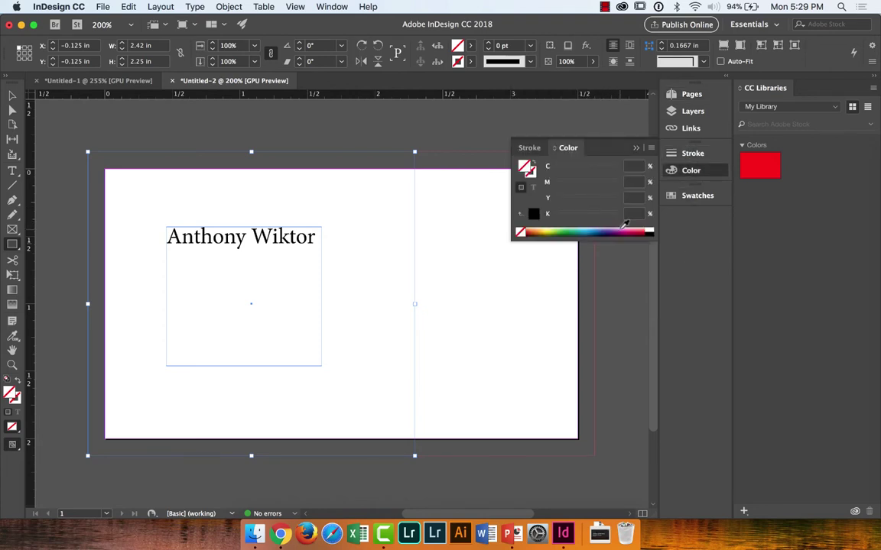
{"action": "left_click", "coordinate": [635, 233]}
{"action": "left_click", "coordinate": [13, 93]}
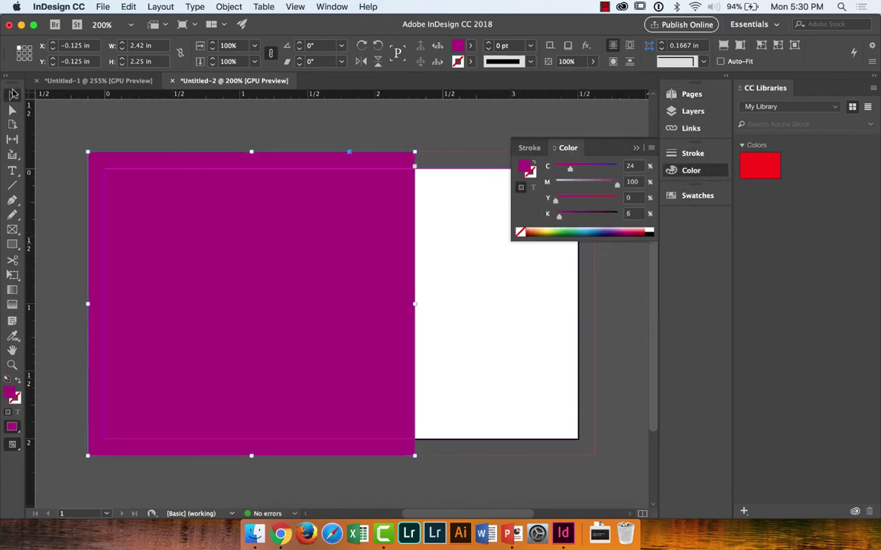
{"action": "key", "text": "super+shift+bracketleft"}
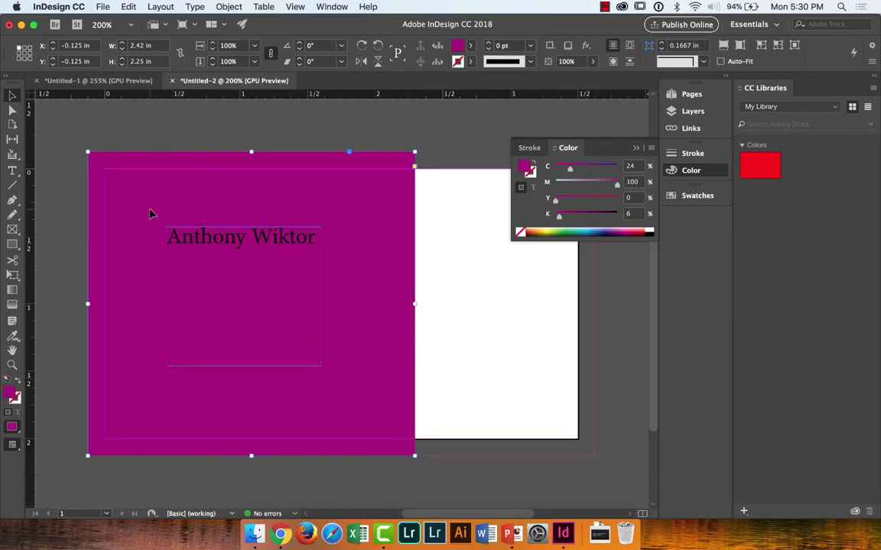
Step: Snap the magenta rectangle to the bleed corner, then delete it along with the name frame
{"action": "left_click_drag", "start_coordinate": [151, 213], "coordinate": [160, 224]}
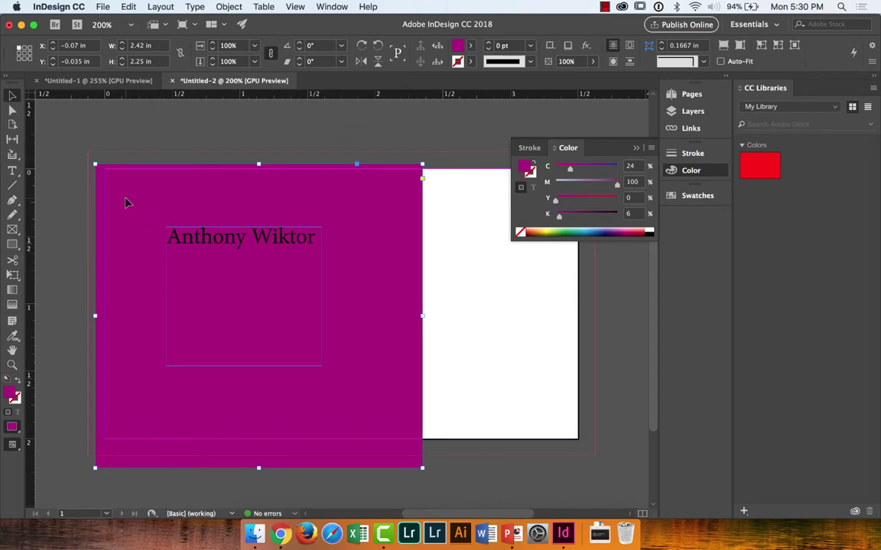
{"action": "left_click_drag", "start_coordinate": [127, 201], "coordinate": [438, 354]}
{"action": "left_click", "coordinate": [69, 183]}
{"action": "key", "text": "Delete"}
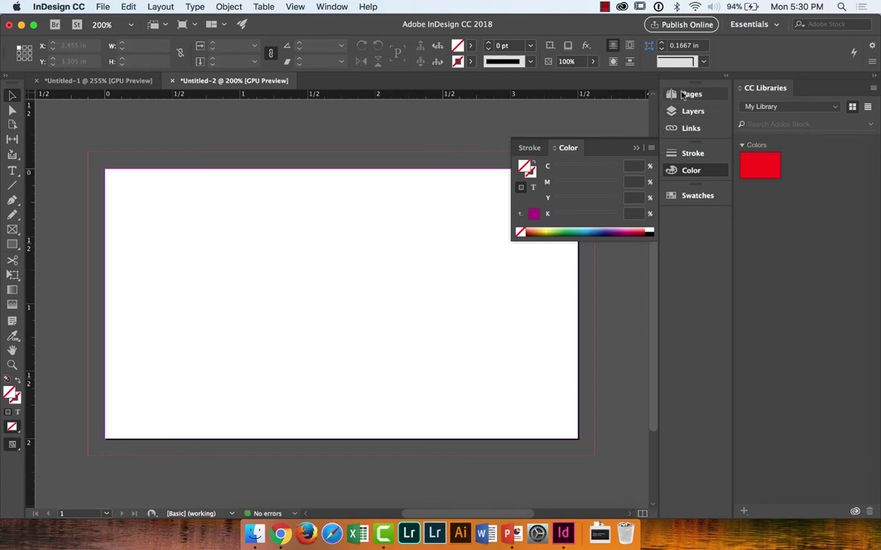
Step: Close the floating CC Libraries panel and open the Pages panel
{"action": "left_click_drag", "start_coordinate": [769, 92], "coordinate": [728, 121]}
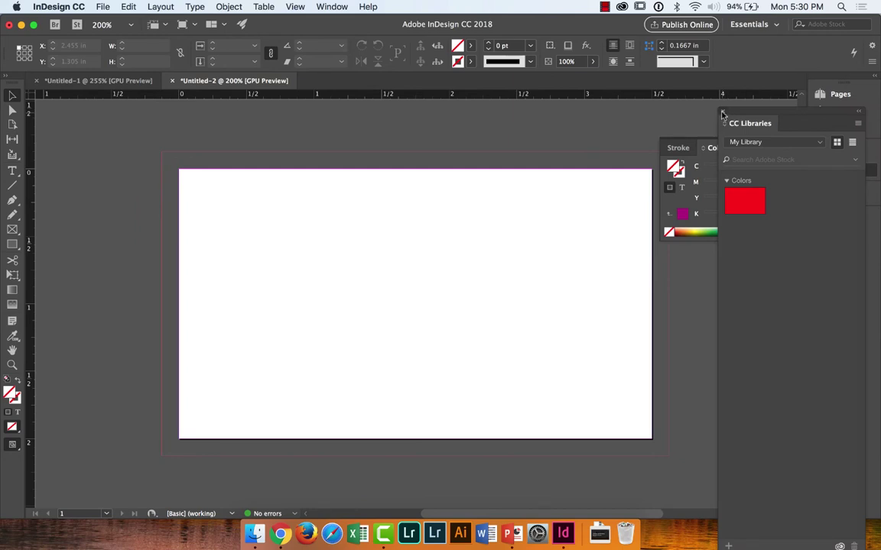
{"action": "left_click", "coordinate": [723, 114]}
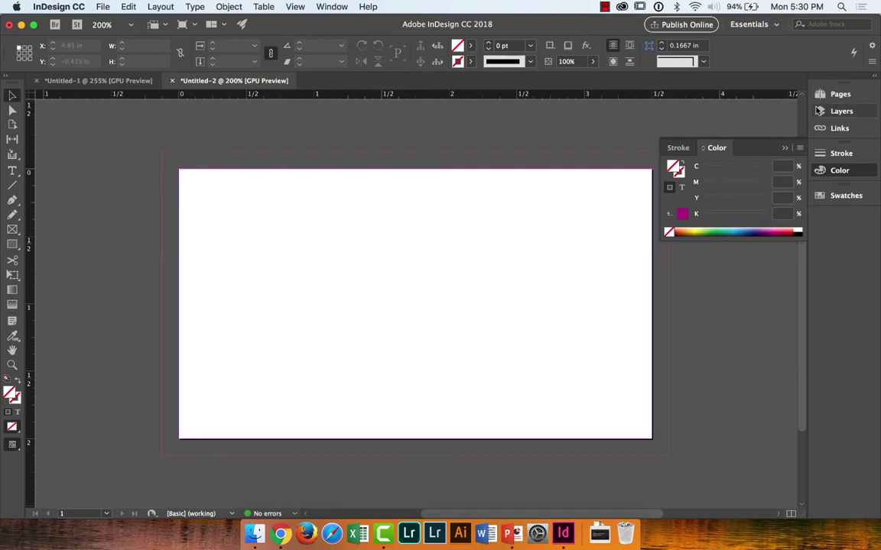
{"action": "left_click", "coordinate": [841, 94]}
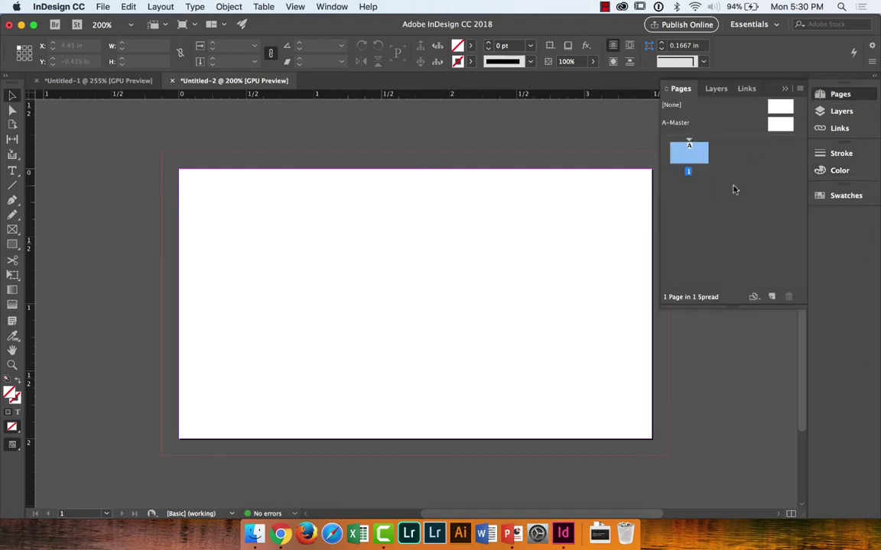
{"action": "left_click", "coordinate": [723, 176]}
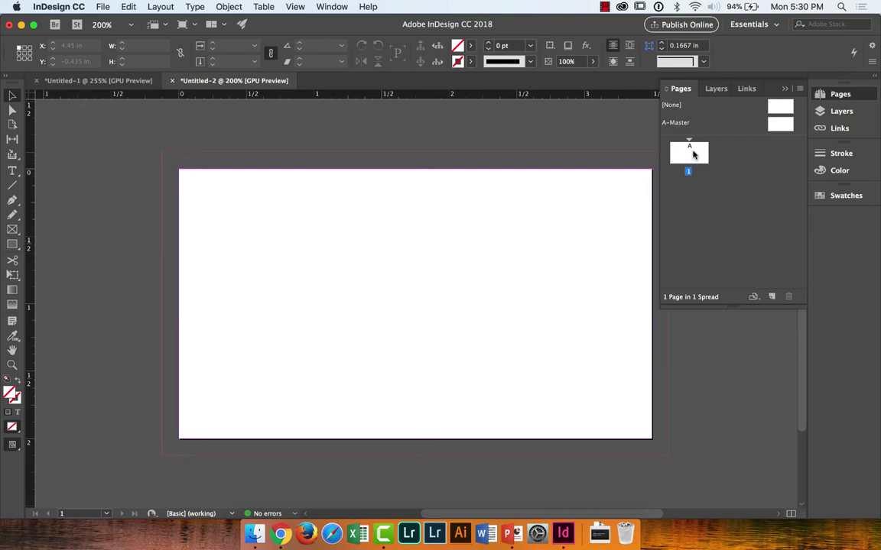
Step: Check the Layers panel showing Layer 1, then return to Pages
{"action": "scroll", "coordinate": [598, 191], "scroll_direction": "right", "scroll_amount": 1}
{"action": "scroll", "coordinate": [598, 191], "scroll_direction": "right", "scroll_amount": 3}
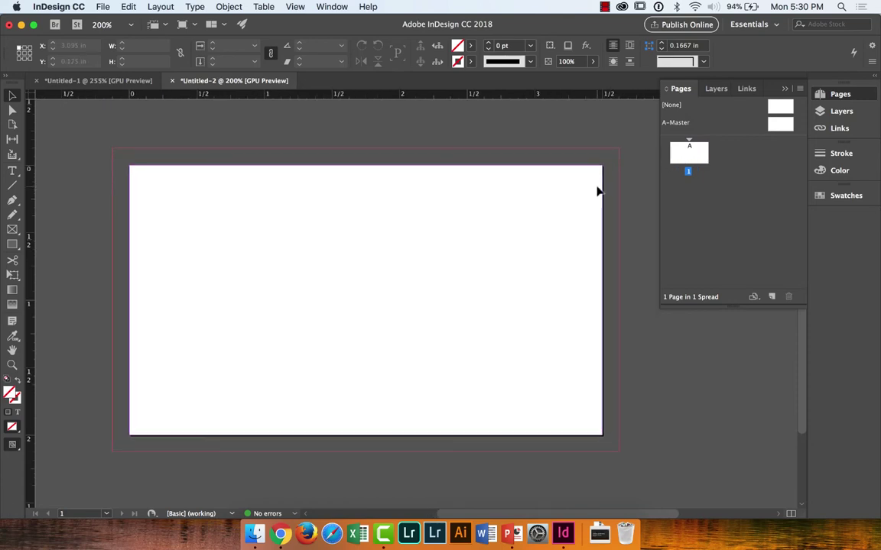
{"action": "left_click", "coordinate": [715, 89]}
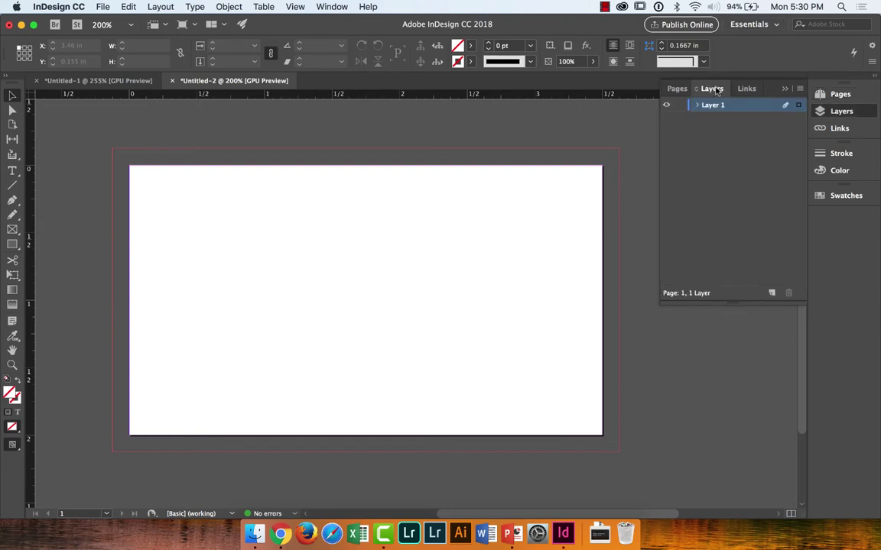
{"action": "left_click", "coordinate": [683, 89]}
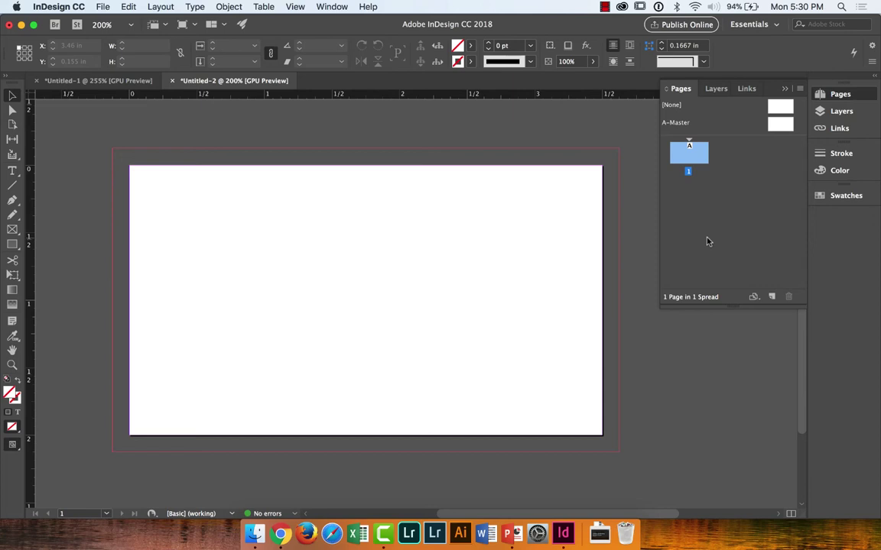
Step: Open the Character panel from Window > Type & Tables and move it beside the page
{"action": "left_click", "coordinate": [320, 5]}
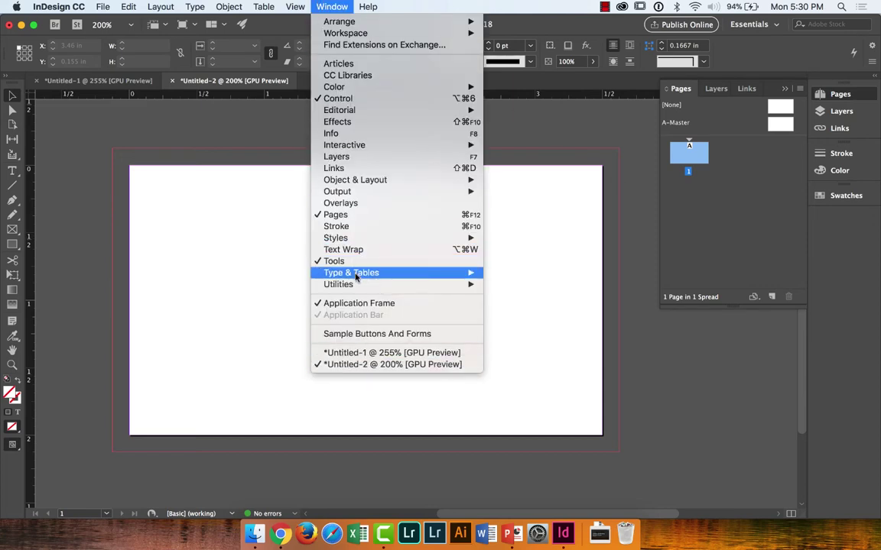
{"action": "mouse_move", "coordinate": [291, 4]}
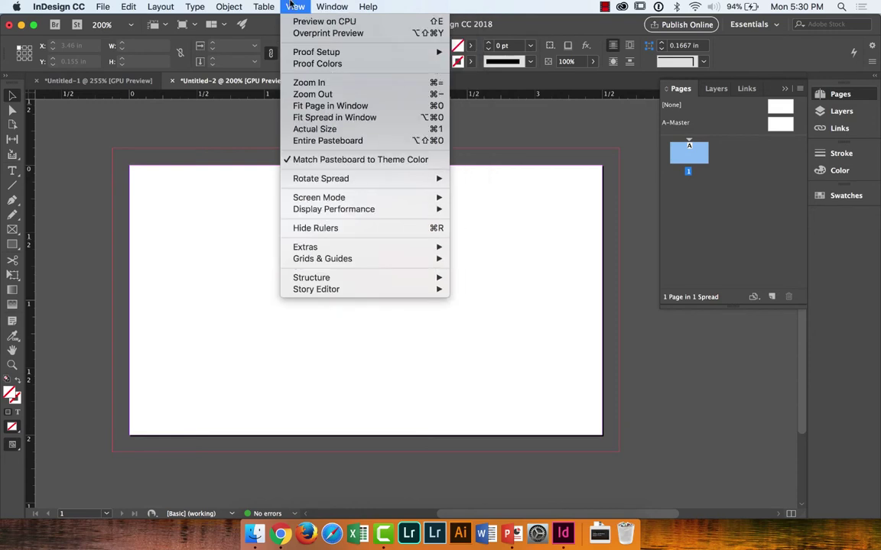
{"action": "mouse_move", "coordinate": [330, 6]}
{"action": "mouse_move", "coordinate": [343, 274]}
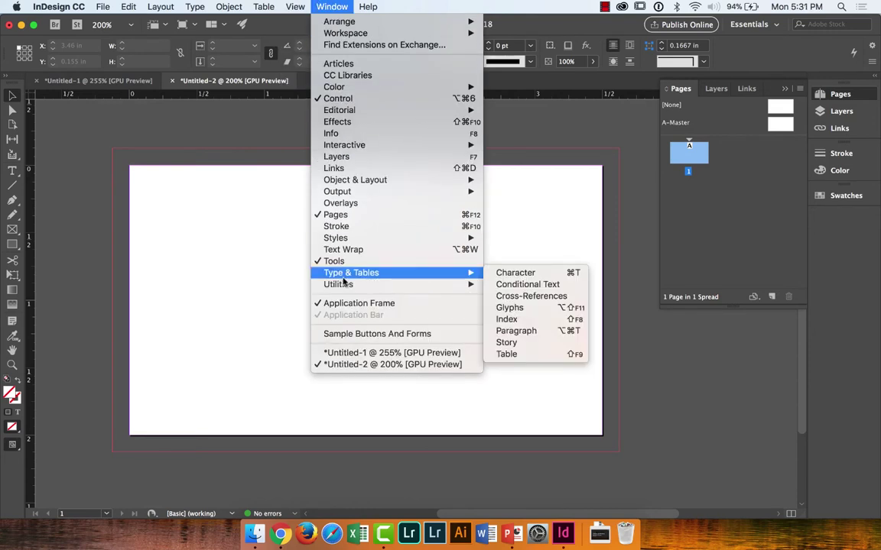
{"action": "left_click", "coordinate": [498, 275]}
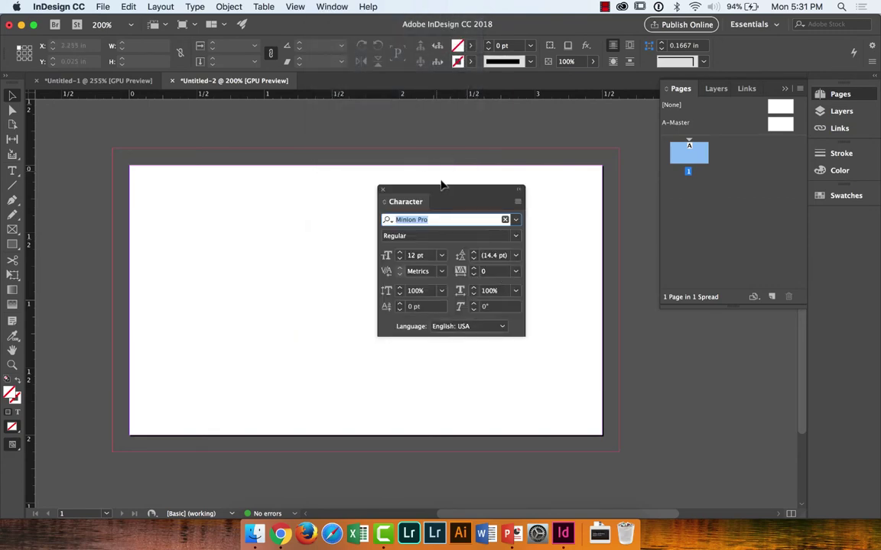
{"action": "left_click_drag", "start_coordinate": [441, 190], "coordinate": [723, 324]}
Step: Open the Paragraph panel and dock it as a tab alongside Character
{"action": "left_click", "coordinate": [331, 6]}
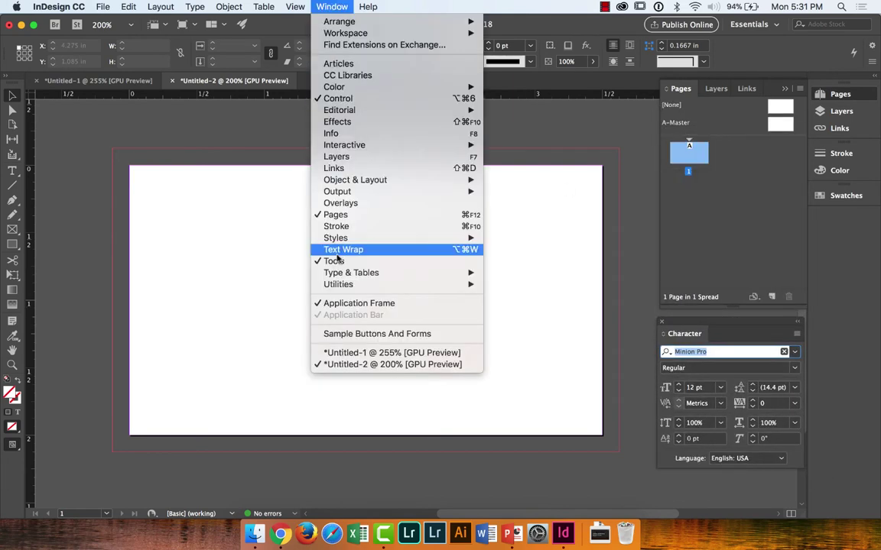
{"action": "mouse_move", "coordinate": [341, 274]}
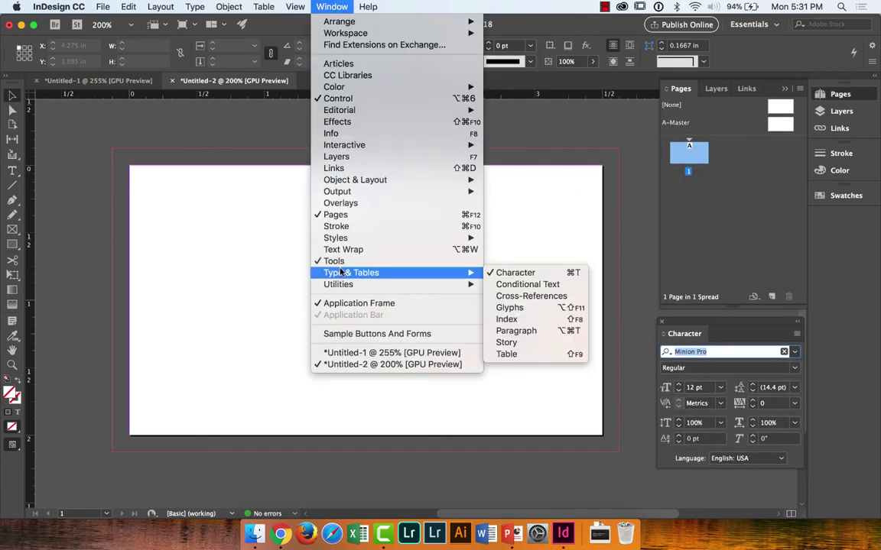
{"action": "left_click", "coordinate": [506, 330]}
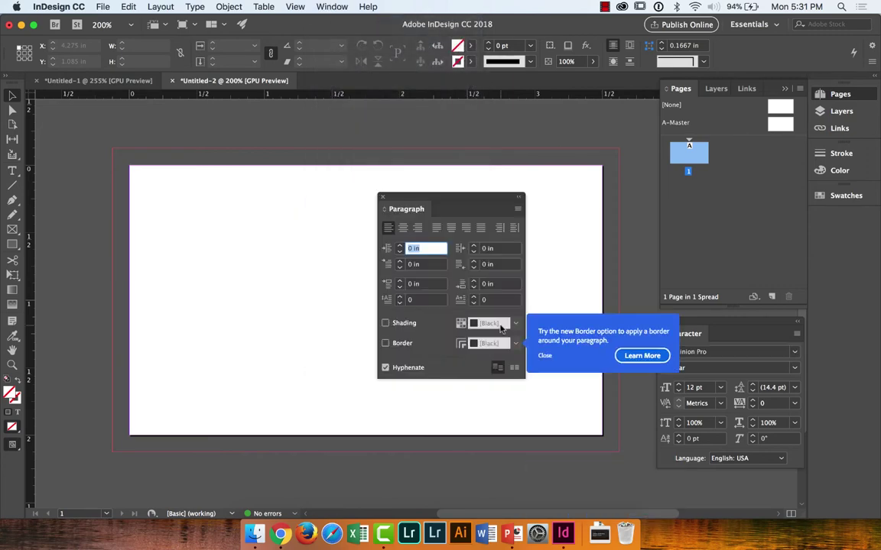
{"action": "left_click", "coordinate": [544, 356]}
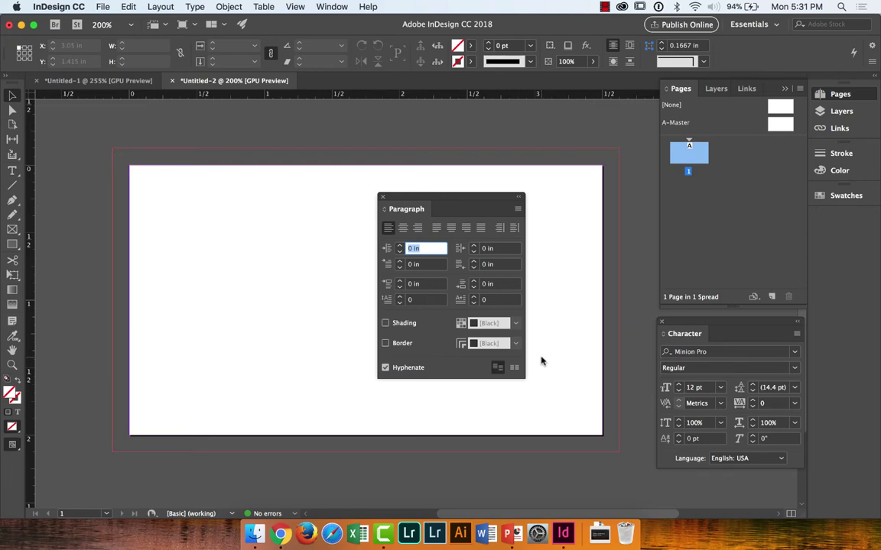
{"action": "left_click_drag", "start_coordinate": [458, 202], "coordinate": [770, 338]}
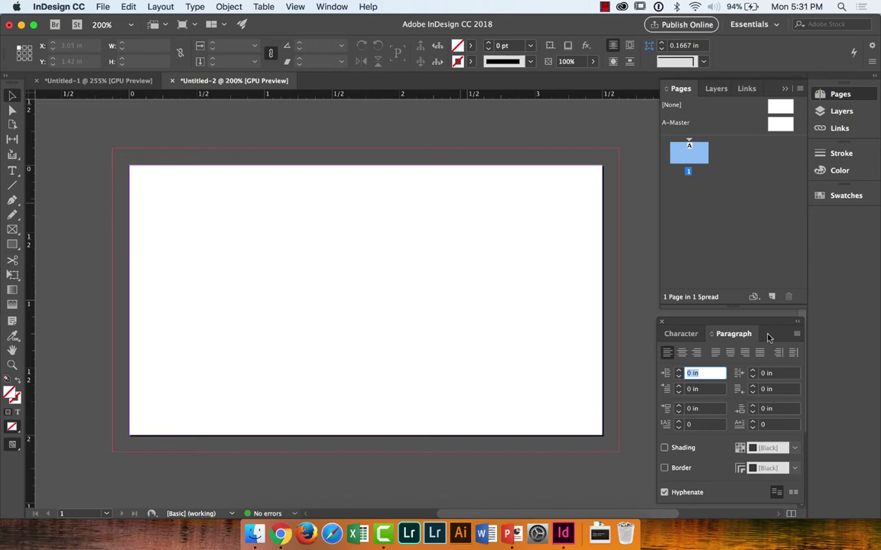
{"action": "left_click", "coordinate": [684, 334]}
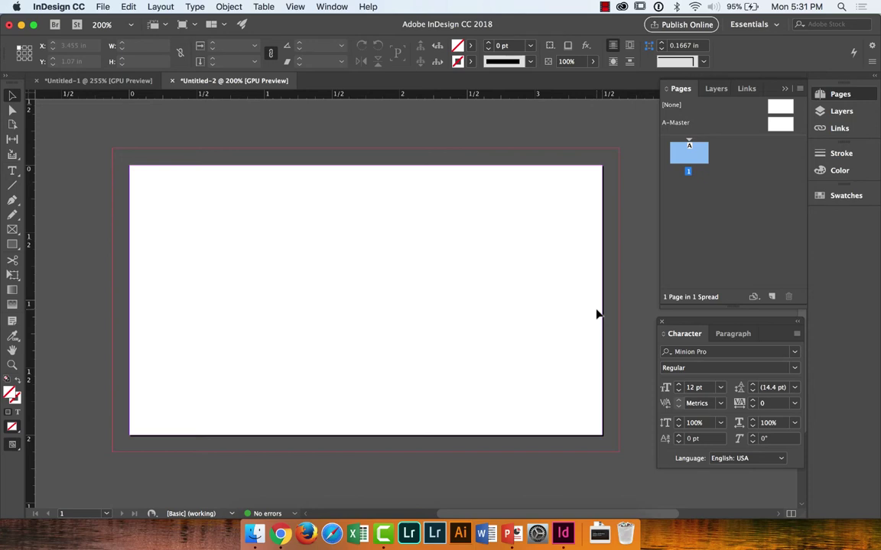
Step: Search Google Images for 'usc campus' and open the full-size hdr_campustours.jpg photo
{"action": "left_click", "coordinate": [281, 534]}
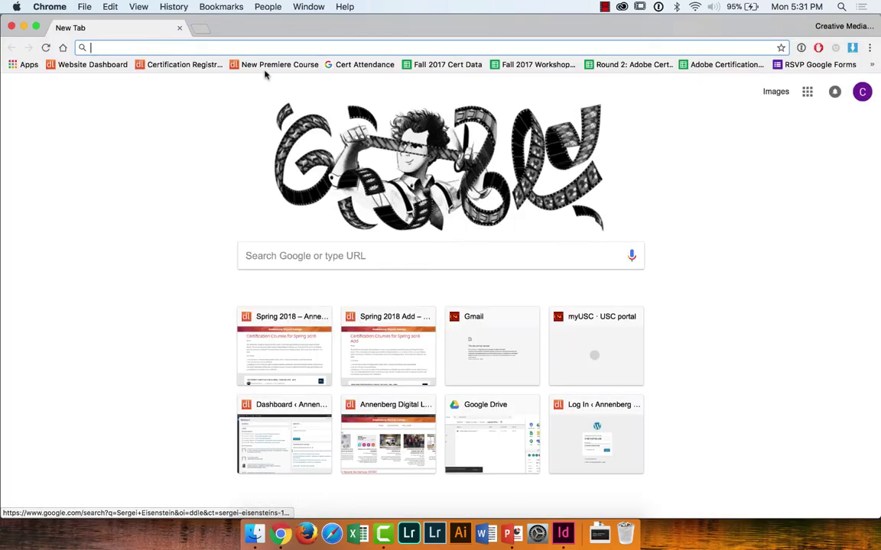
{"action": "type", "text": "usc cam"}
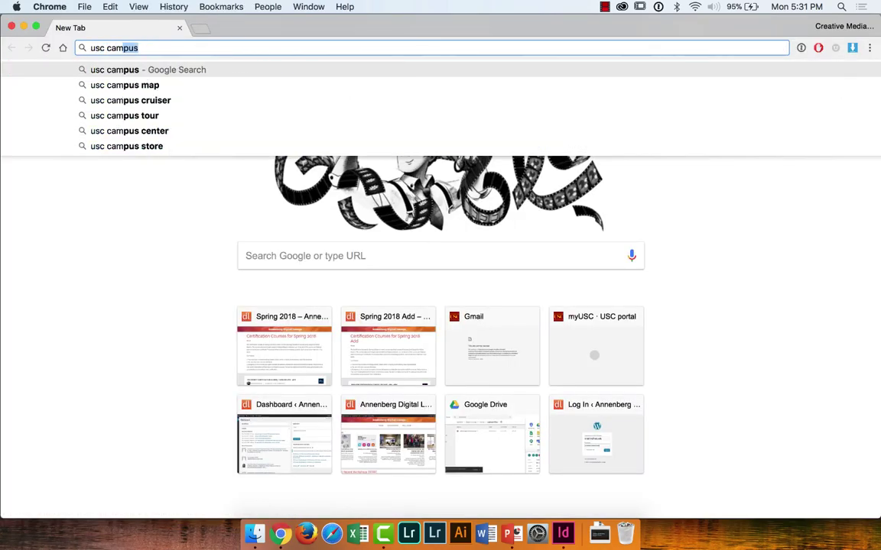
{"action": "type", "text": "pus"}
{"action": "key", "text": "Return"}
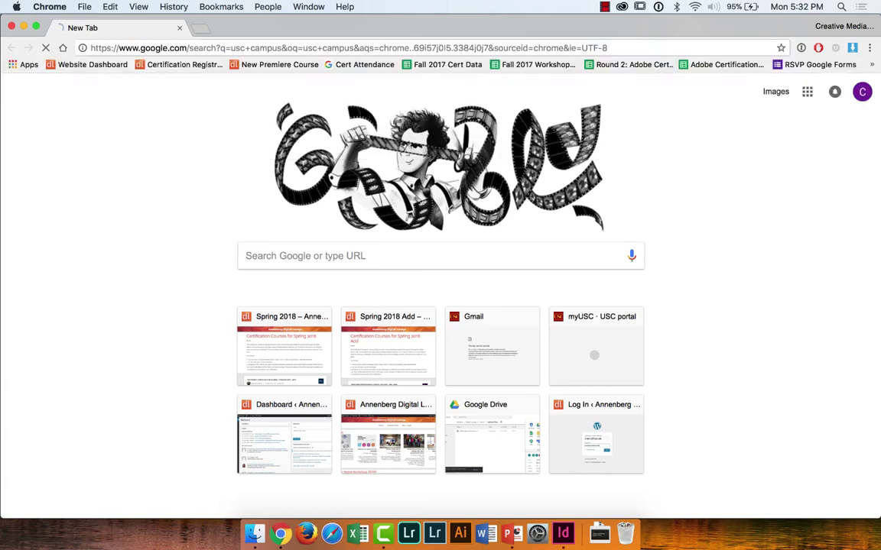
{"action": "left_click", "coordinate": [144, 135]}
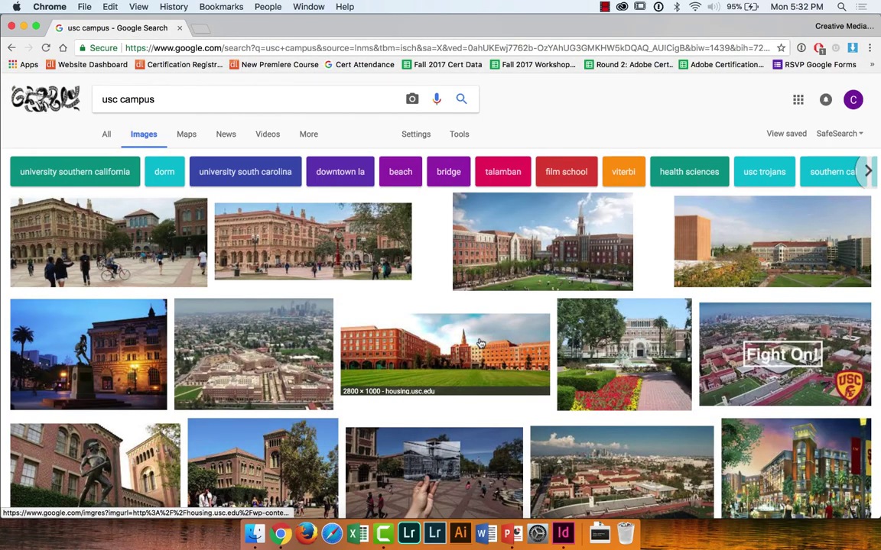
{"action": "left_click", "coordinate": [722, 265]}
{"action": "left_click", "coordinate": [654, 281]}
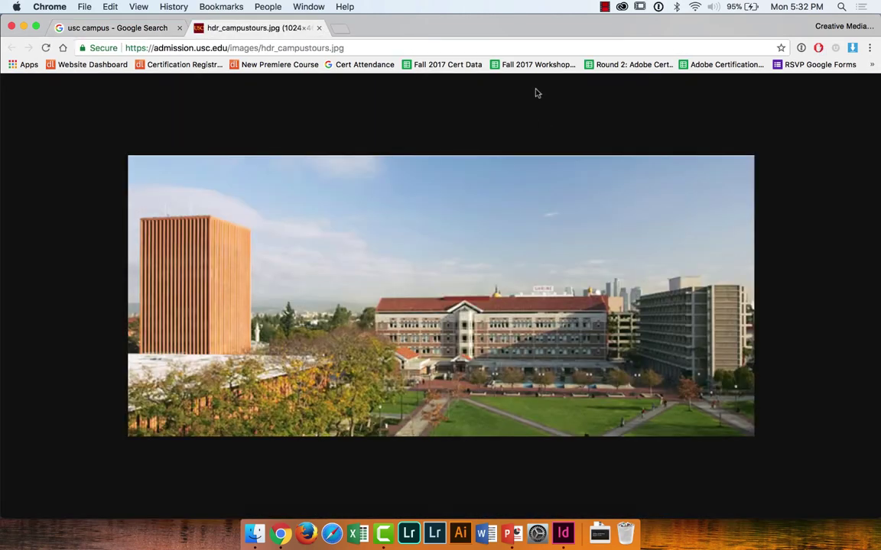
{"action": "double_click", "coordinate": [422, 27]}
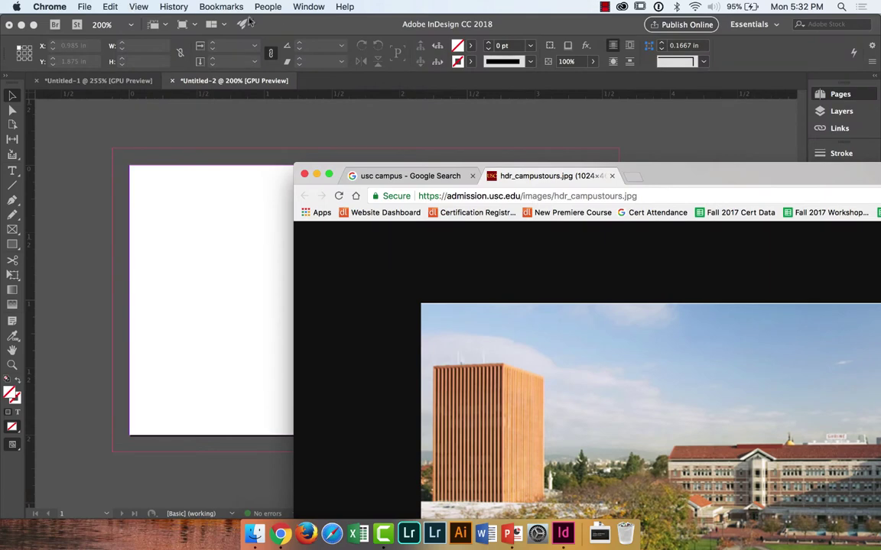
Step: Rearrange the windows and save the campus photo to the desktop
{"action": "left_click", "coordinate": [248, 23]}
{"action": "double_click", "coordinate": [254, 31]}
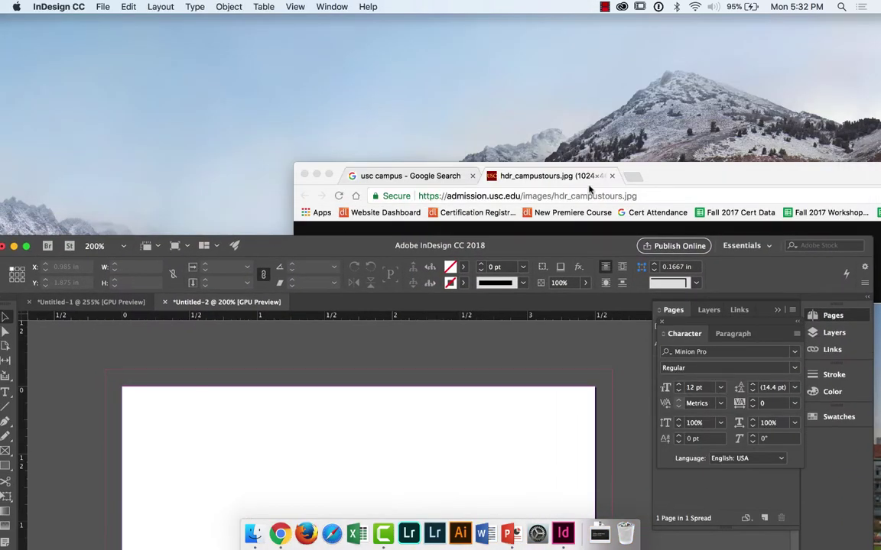
{"action": "left_click_drag", "start_coordinate": [666, 173], "coordinate": [599, 32]}
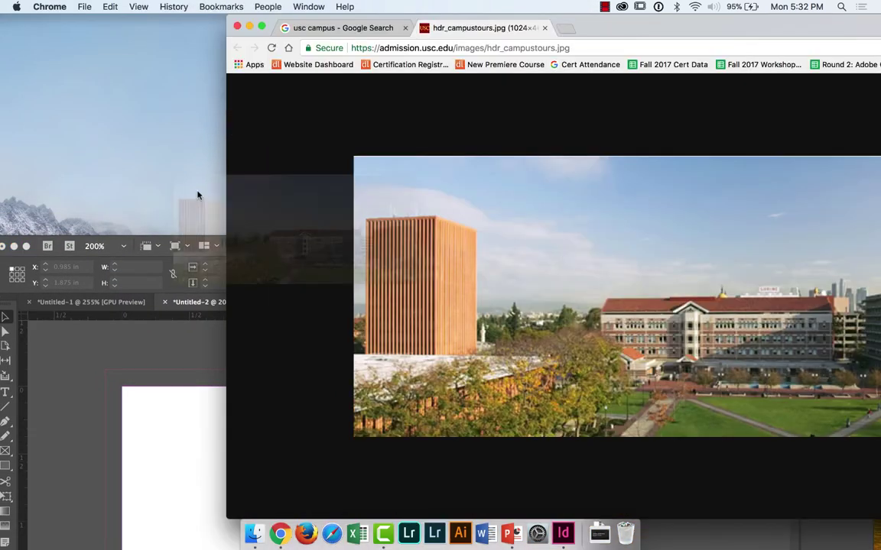
{"action": "left_click_drag", "start_coordinate": [197, 196], "coordinate": [69, 115]}
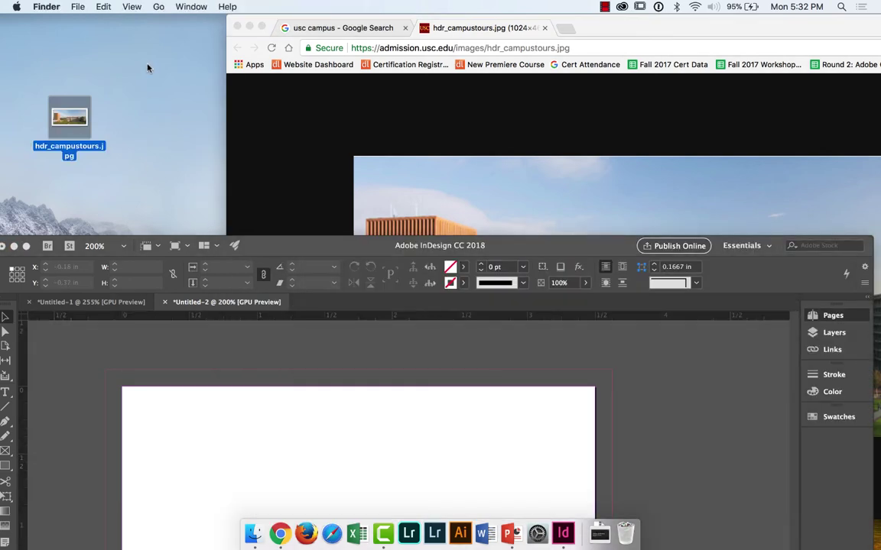
Step: Create a desktop folder named BC and move hdr_campustours.jpg into it
{"action": "right_click", "coordinate": [149, 66]}
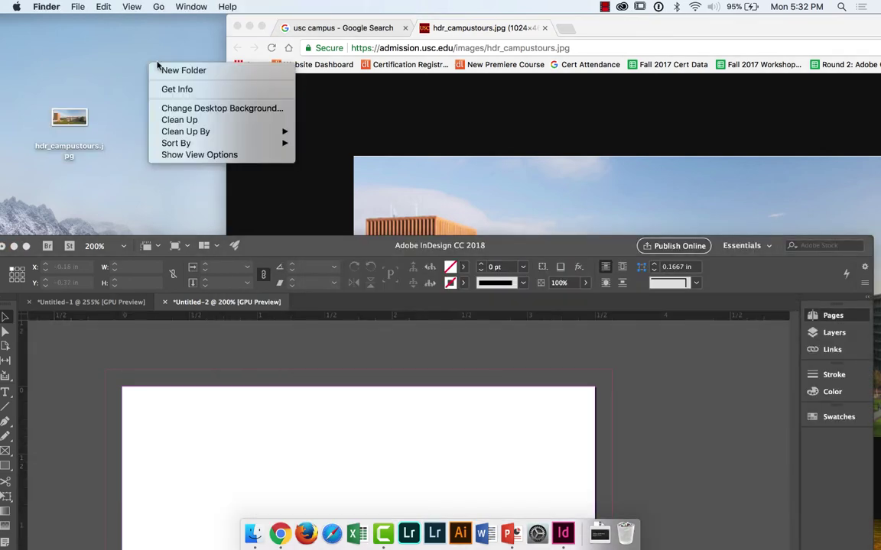
{"action": "left_click", "coordinate": [156, 70]}
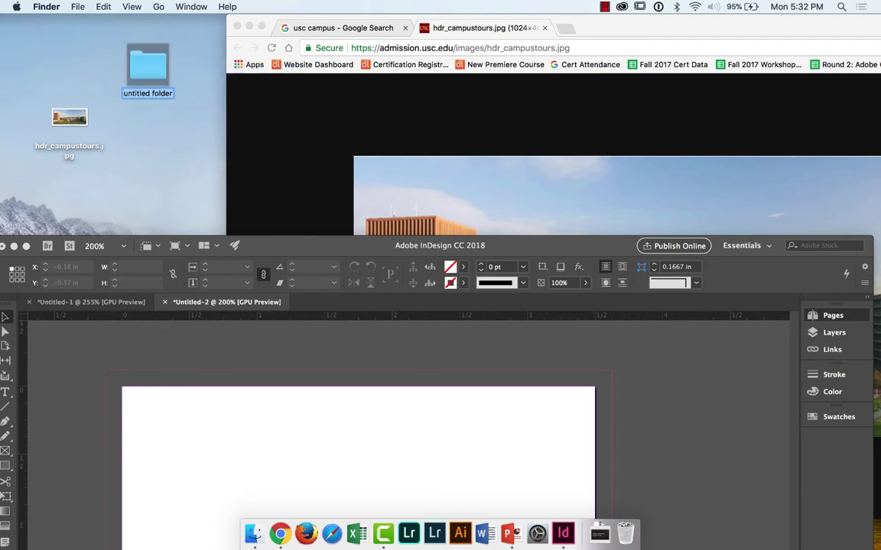
{"action": "type", "text": "BC"}
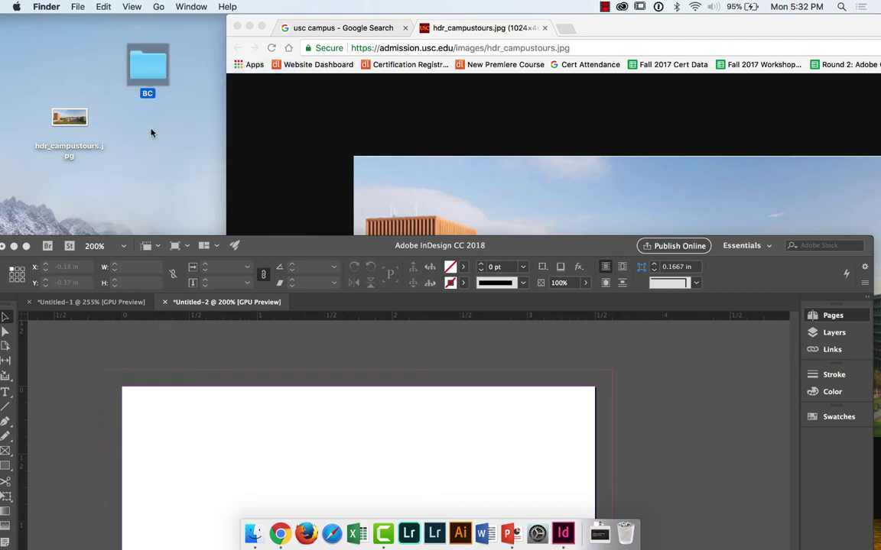
{"action": "left_click", "coordinate": [135, 116]}
{"action": "left_click_drag", "start_coordinate": [70, 121], "coordinate": [144, 77]}
{"action": "left_click", "coordinate": [306, 244]}
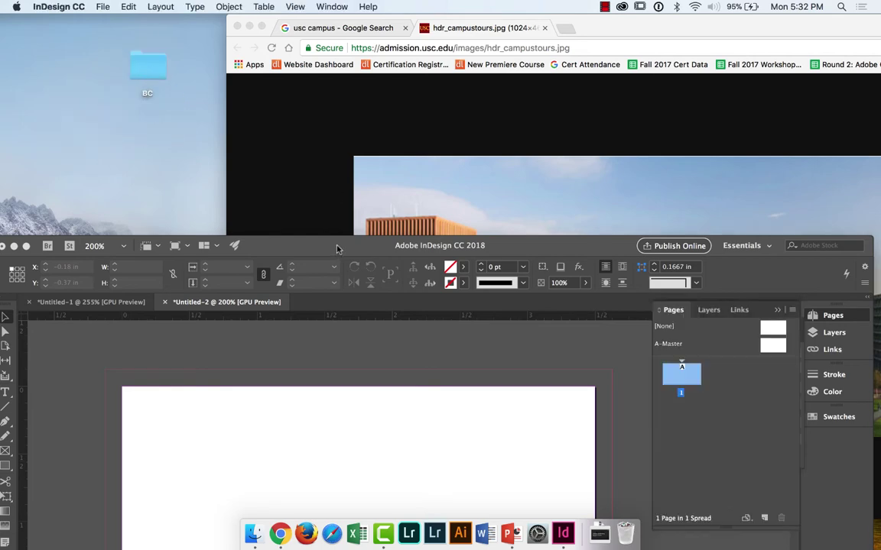
Step: Maximize the InDesign window and pick the Rectangle Frame Tool
{"action": "double_click", "coordinate": [356, 239]}
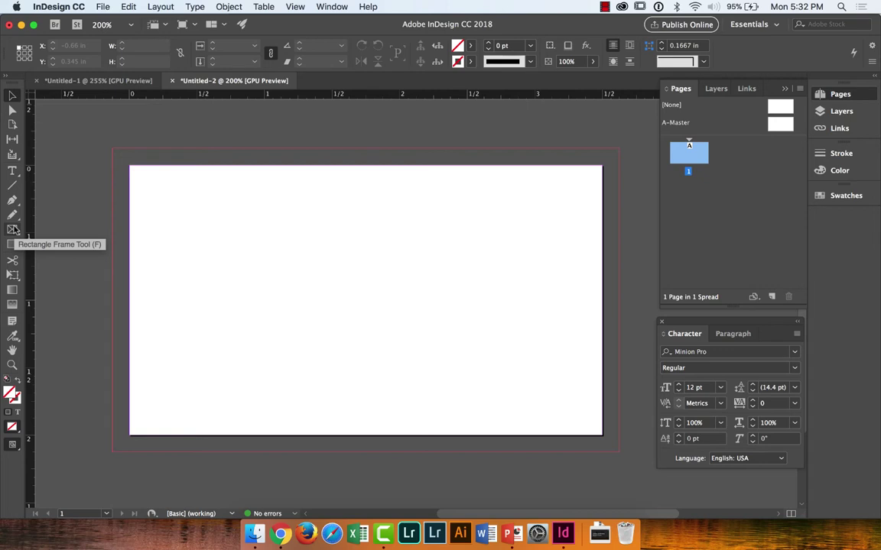
{"action": "left_click", "coordinate": [13, 231]}
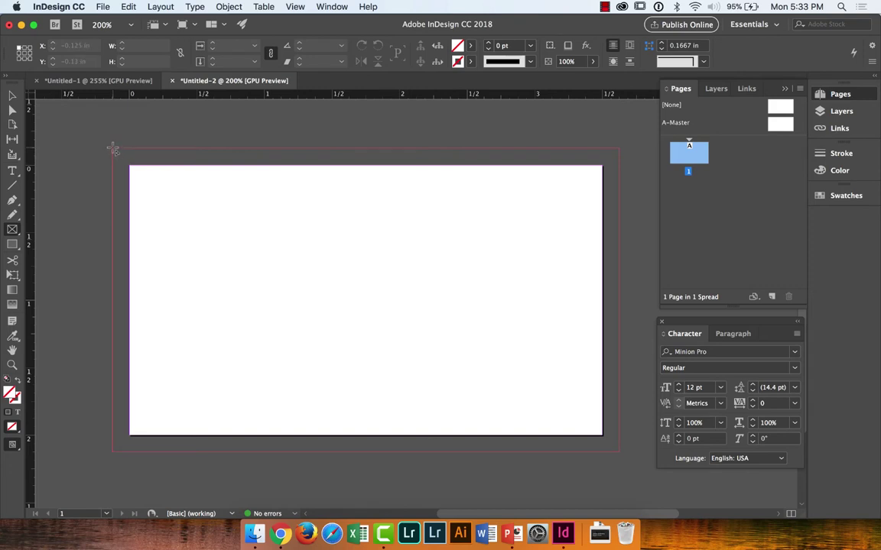
Step: Draw a 3.75 × 2.25 in image frame spanning bleed corner to bleed corner
{"action": "left_click_drag", "start_coordinate": [113, 148], "coordinate": [621, 455]}
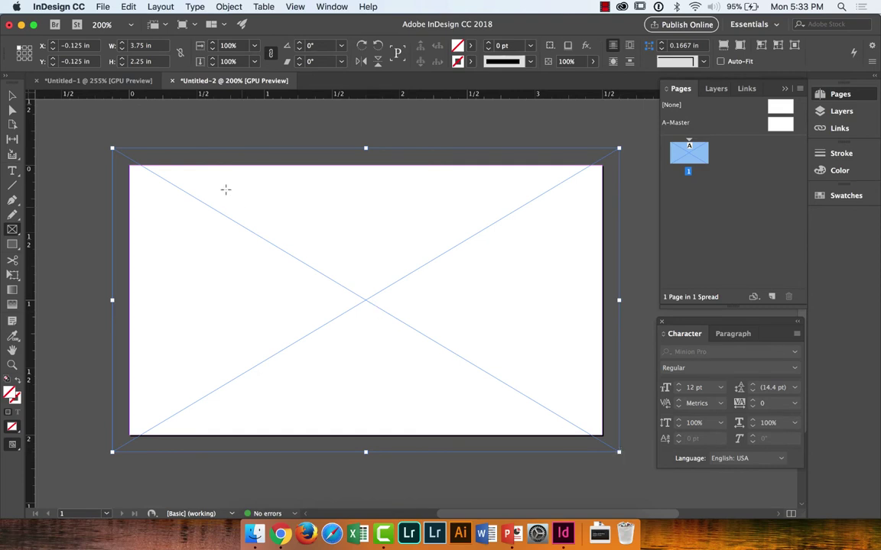
{"action": "left_click", "coordinate": [104, 5]}
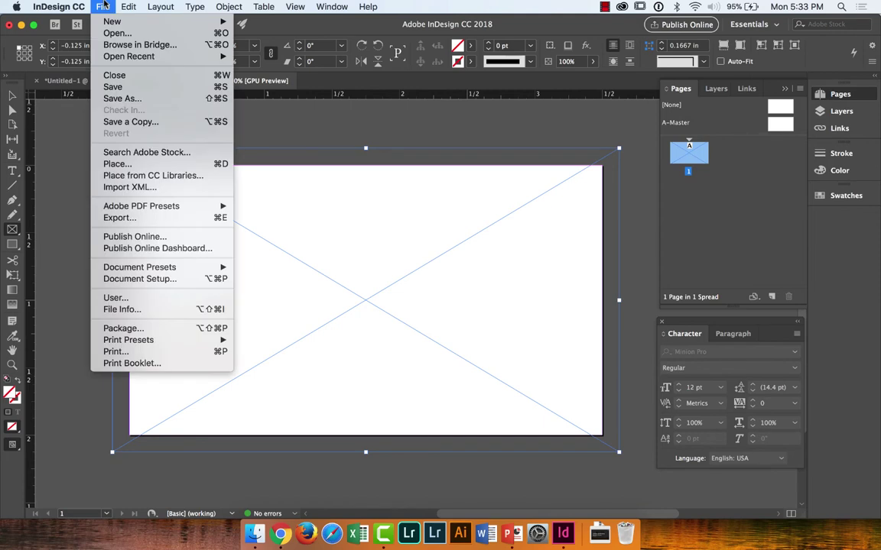
{"action": "mouse_move", "coordinate": [130, 6]}
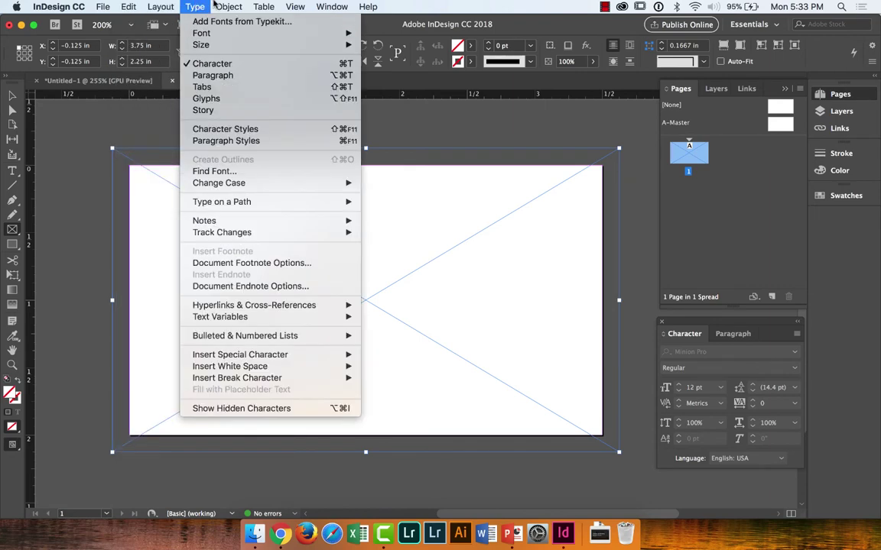
{"action": "mouse_move", "coordinate": [219, 5]}
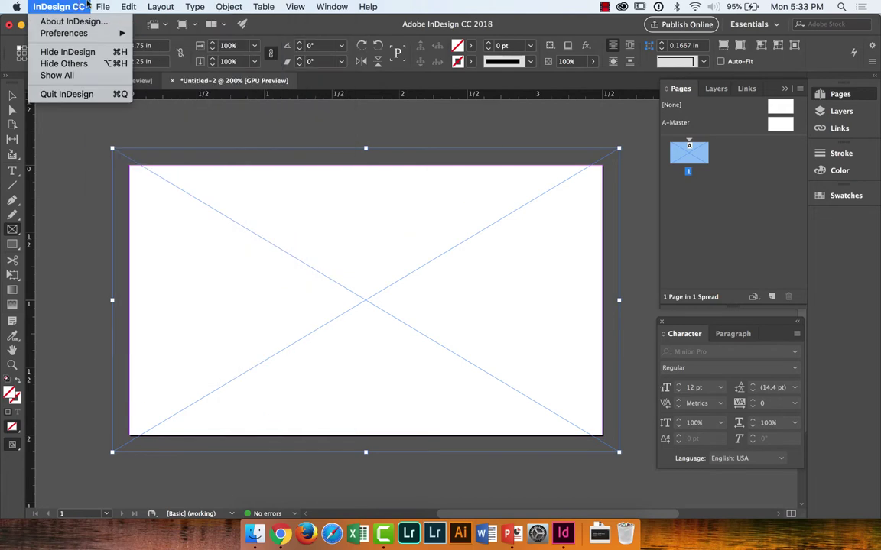
{"action": "mouse_move", "coordinate": [103, 6]}
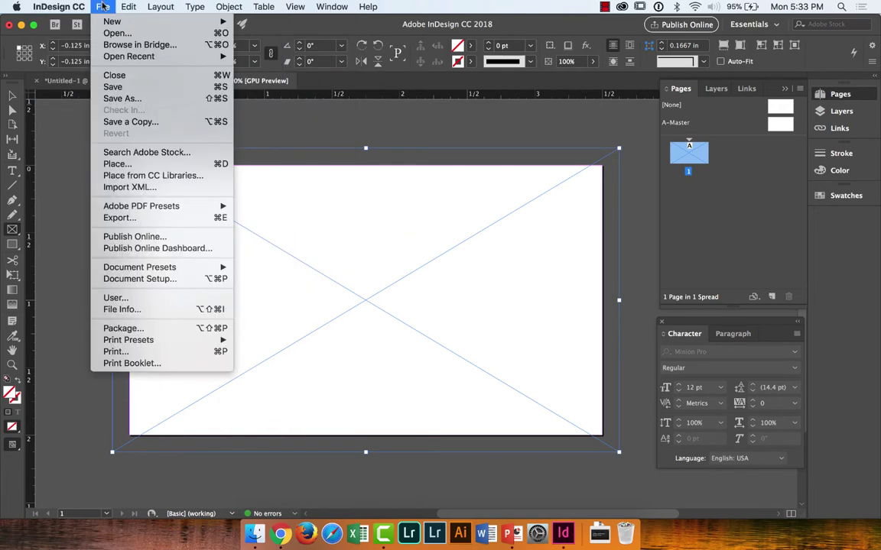
Step: Place hdr_campustours.jpg from the Desktop BC folder into the selected frame, replacing its content
{"action": "left_click", "coordinate": [115, 164]}
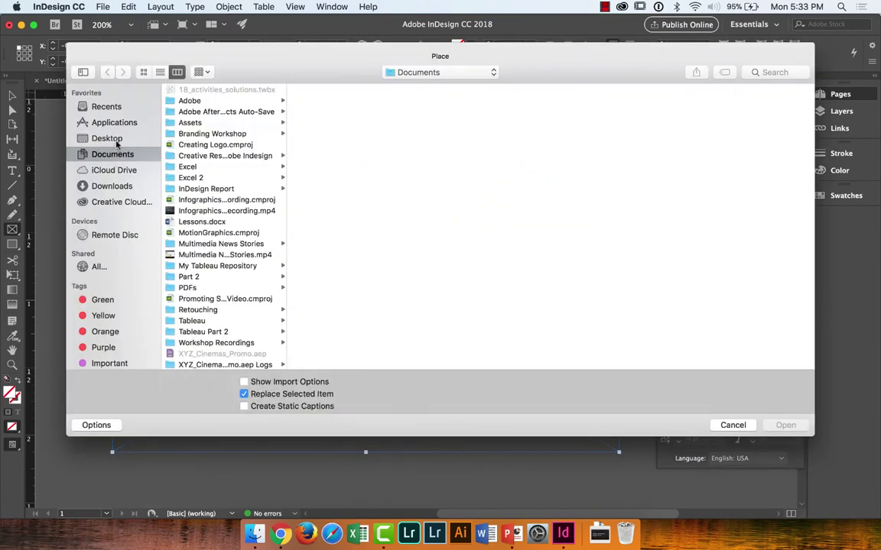
{"action": "left_click", "coordinate": [116, 141]}
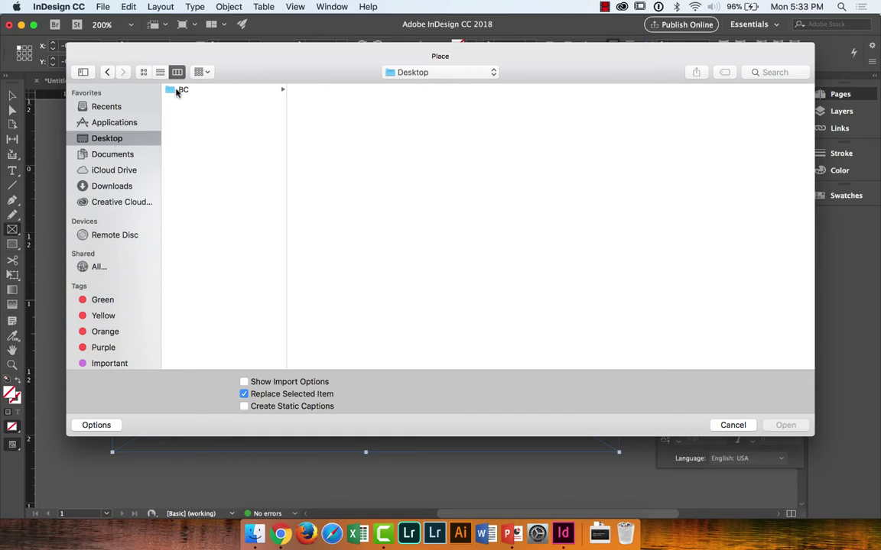
{"action": "left_click", "coordinate": [177, 91]}
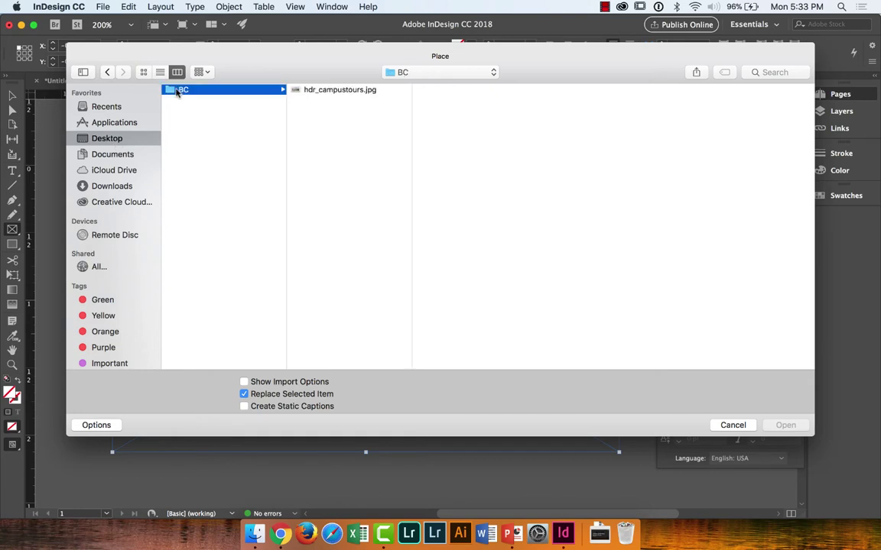
{"action": "left_click", "coordinate": [337, 90]}
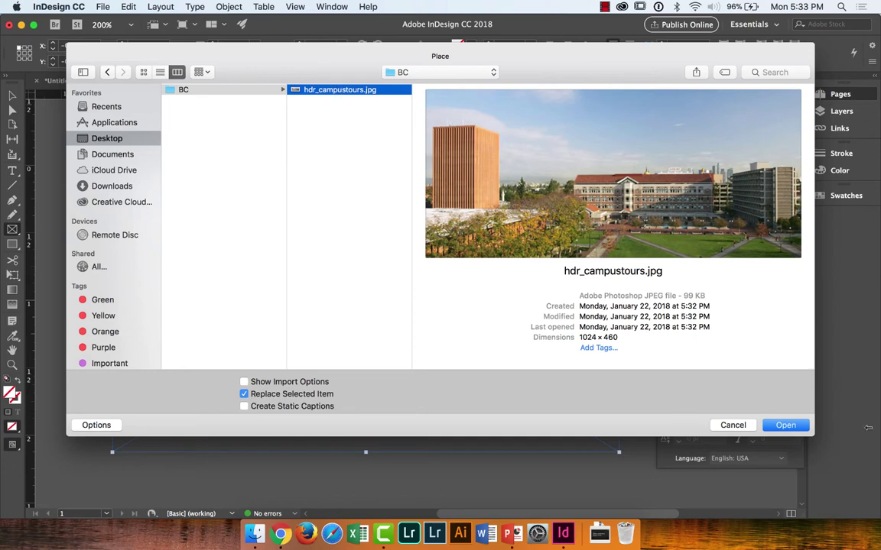
{"action": "left_click", "coordinate": [786, 425]}
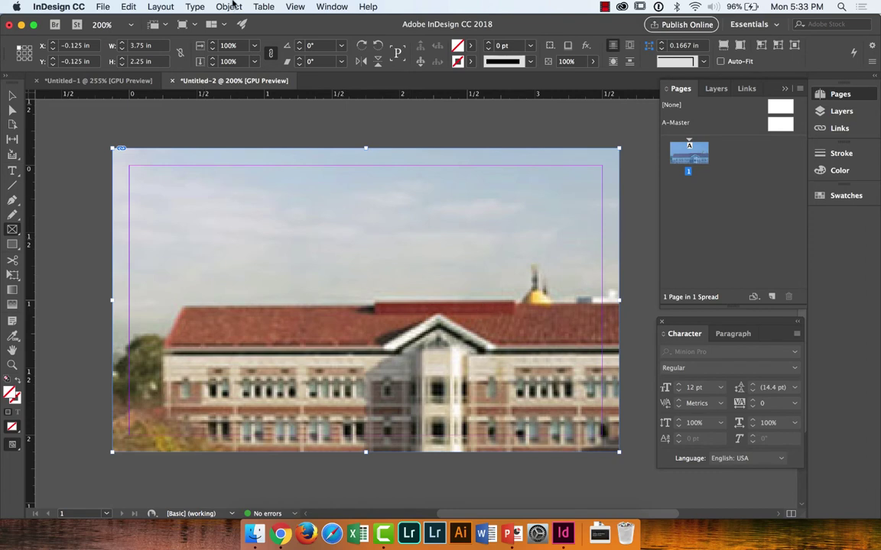
Step: Fit the campus photo proportionally in its frame, trying Fit Content to Frame and undoing it
{"action": "left_click", "coordinate": [229, 6]}
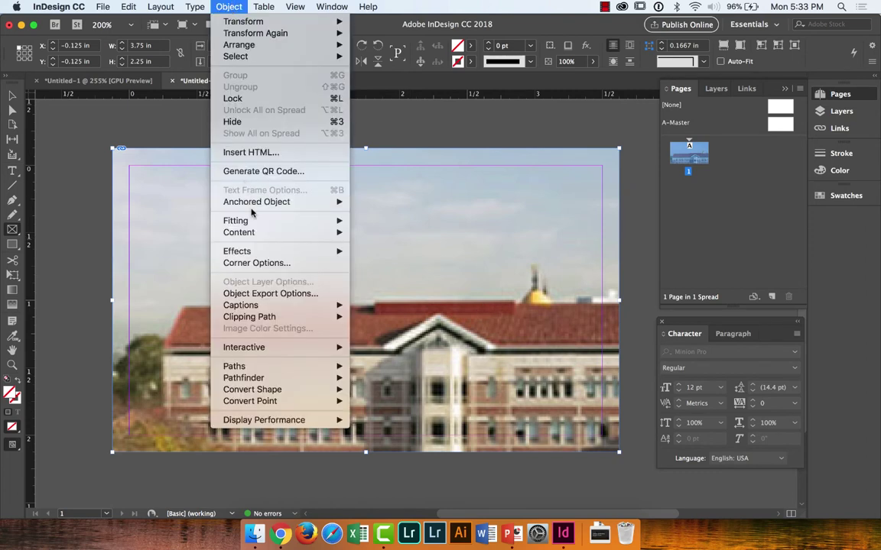
{"action": "mouse_move", "coordinate": [252, 223]}
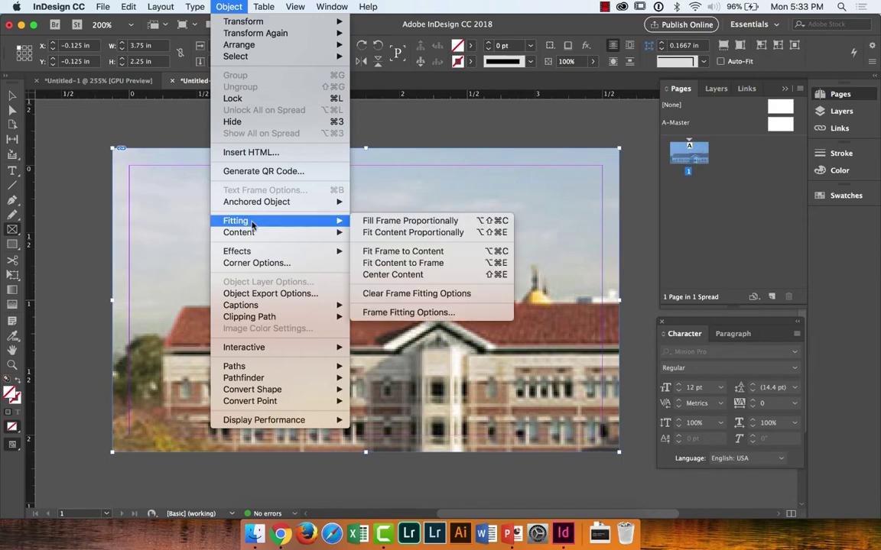
{"action": "left_click", "coordinate": [372, 230]}
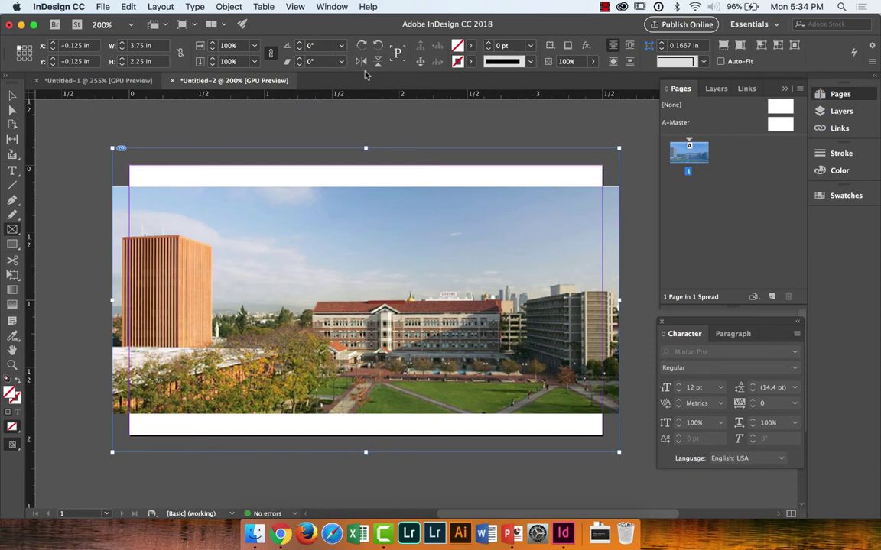
{"action": "left_click", "coordinate": [218, 6]}
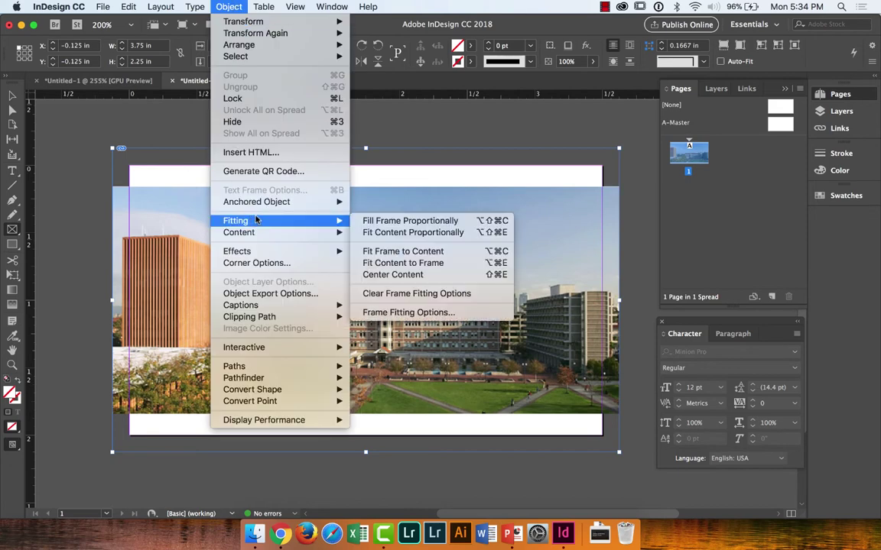
{"action": "mouse_move", "coordinate": [335, 224]}
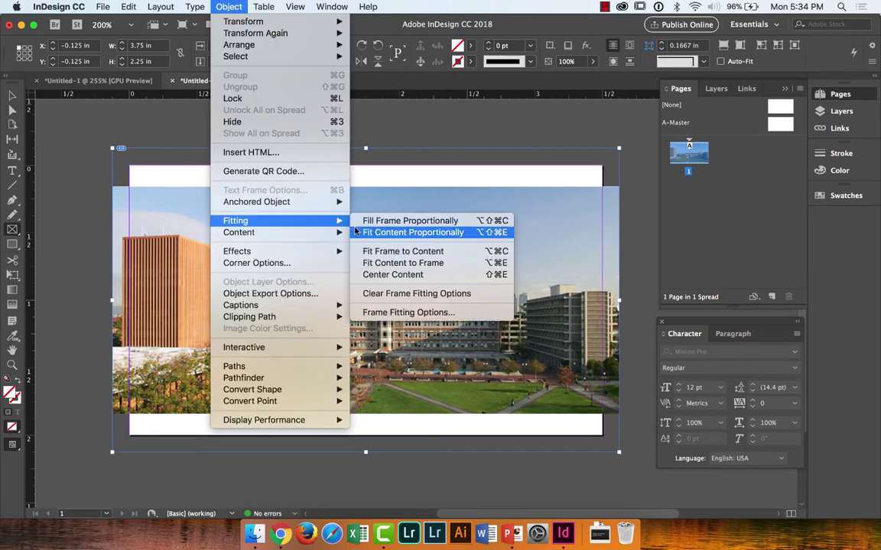
{"action": "left_click", "coordinate": [376, 262]}
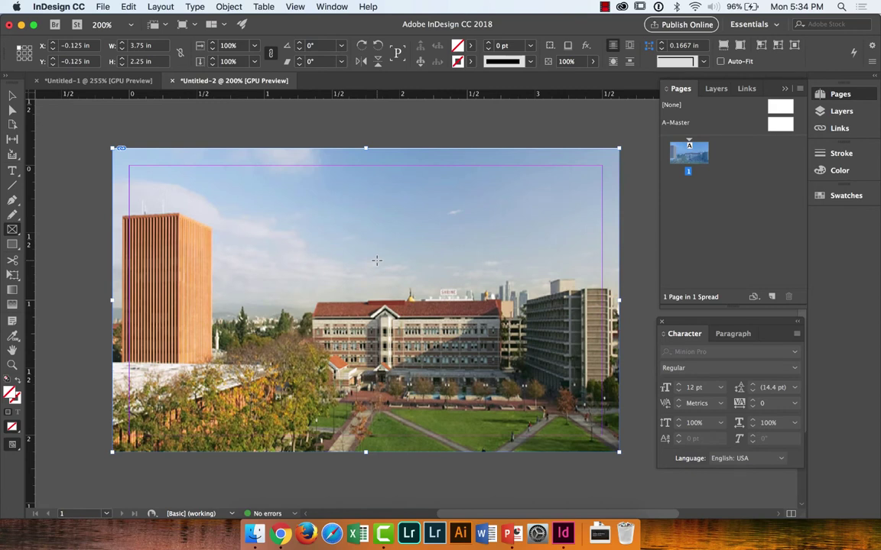
{"action": "key", "text": "super+alt+shift+e"}
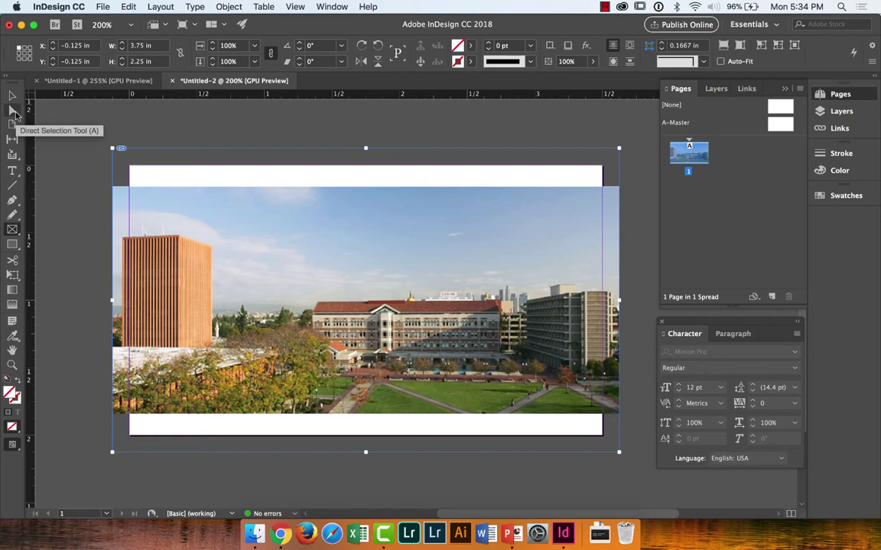
Step: Select the photo content, shift it right and down, and enlarge it from the lower-left corner
{"action": "left_click", "coordinate": [14, 114]}
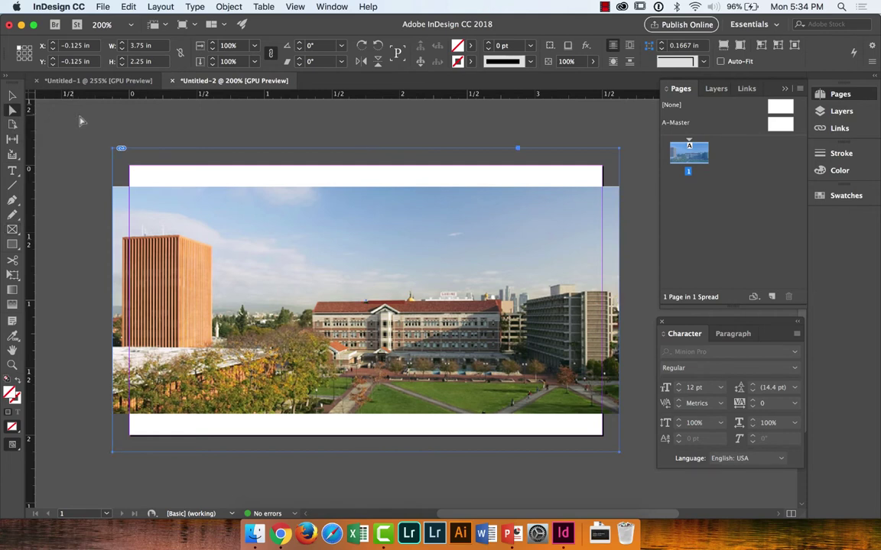
{"action": "left_click", "coordinate": [240, 252]}
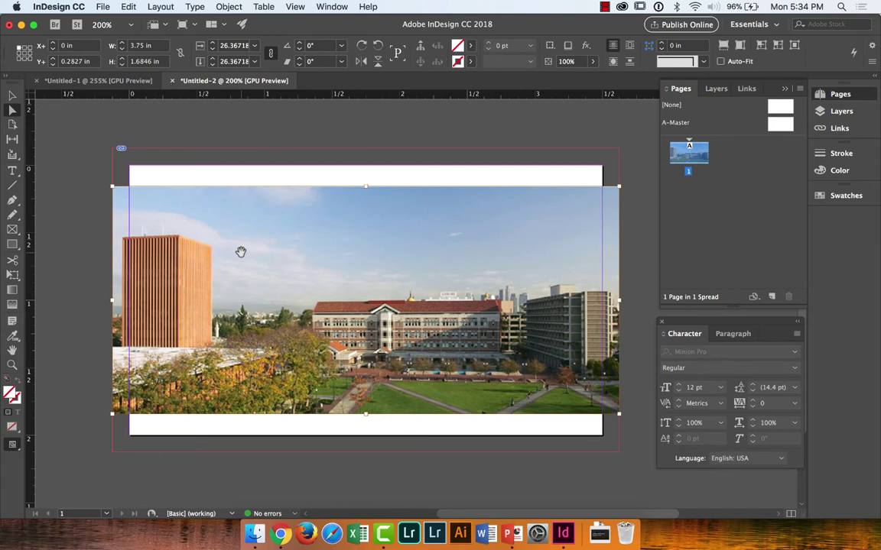
{"action": "left_click", "coordinate": [138, 131]}
{"action": "left_click", "coordinate": [175, 207]}
{"action": "left_click_drag", "start_coordinate": [110, 184], "coordinate": [180, 200]}
{"action": "scroll", "coordinate": [181, 201], "scroll_direction": "right", "scroll_amount": 5}
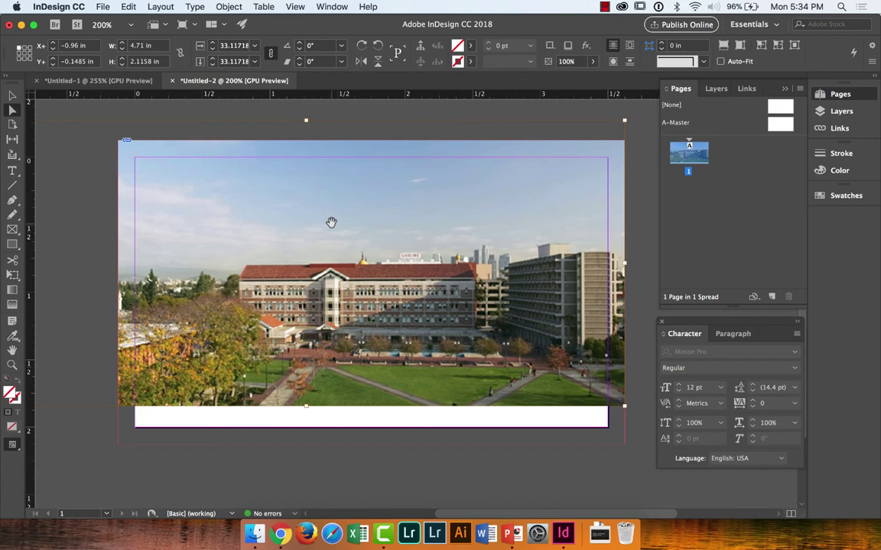
{"action": "left_click_drag", "start_coordinate": [330, 221], "coordinate": [375, 253]}
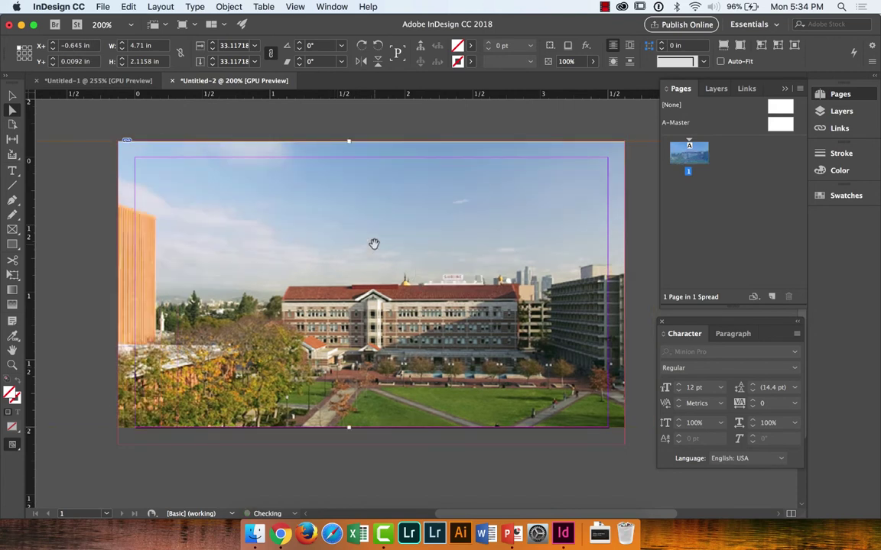
{"action": "scroll", "coordinate": [374, 243], "scroll_direction": "left", "scroll_amount": 5}
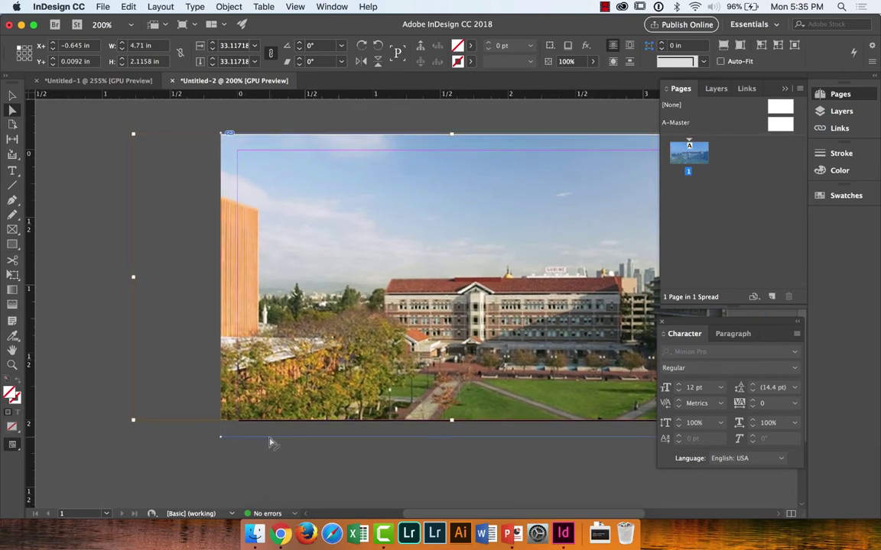
{"action": "left_click_drag", "start_coordinate": [133, 420], "coordinate": [95, 438]}
{"action": "scroll", "coordinate": [117, 437], "scroll_direction": "right", "scroll_amount": 5}
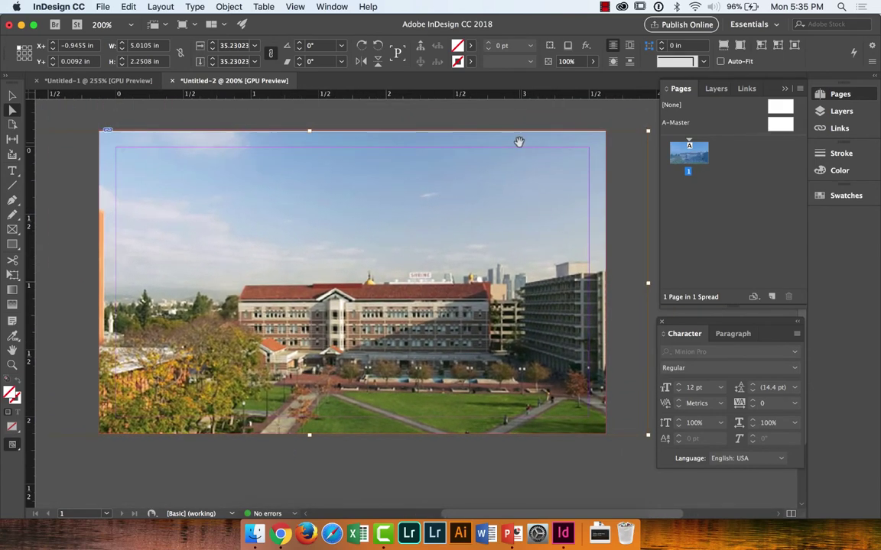
Step: Slide the photo right within its frame, undo that move, and reselect the image content
{"action": "left_click", "coordinate": [526, 118]}
{"action": "key", "text": "v"}
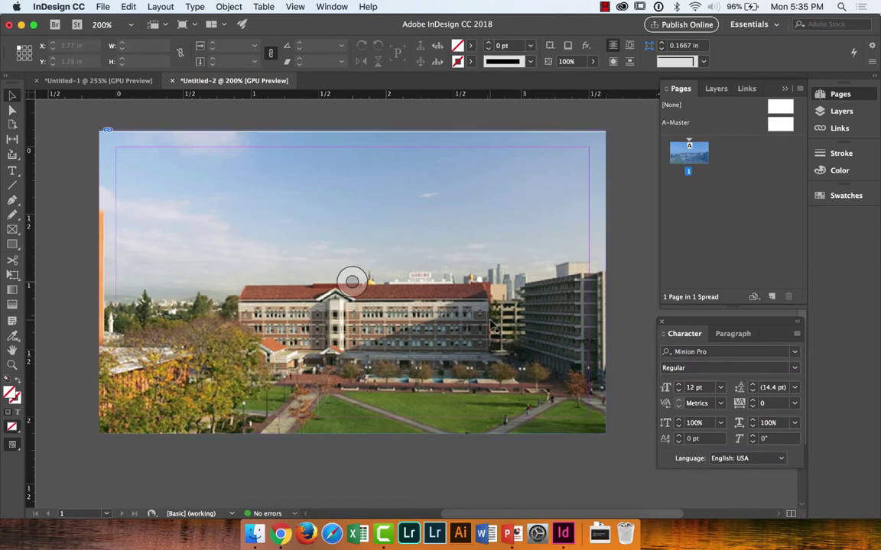
{"action": "key", "text": "a"}
{"action": "left_click", "coordinate": [456, 325]}
{"action": "left_click_drag", "start_coordinate": [457, 324], "coordinate": [494, 315]}
{"action": "key", "text": "v"}
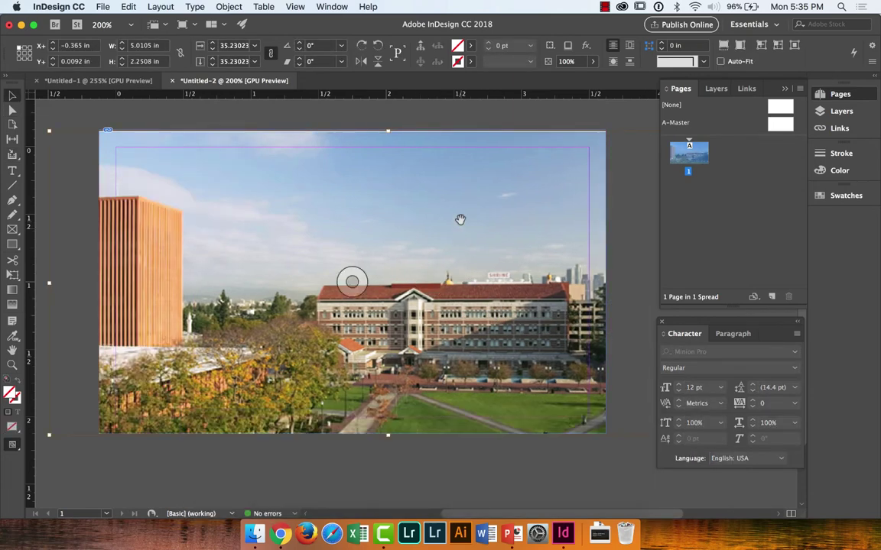
{"action": "left_click", "coordinate": [513, 119]}
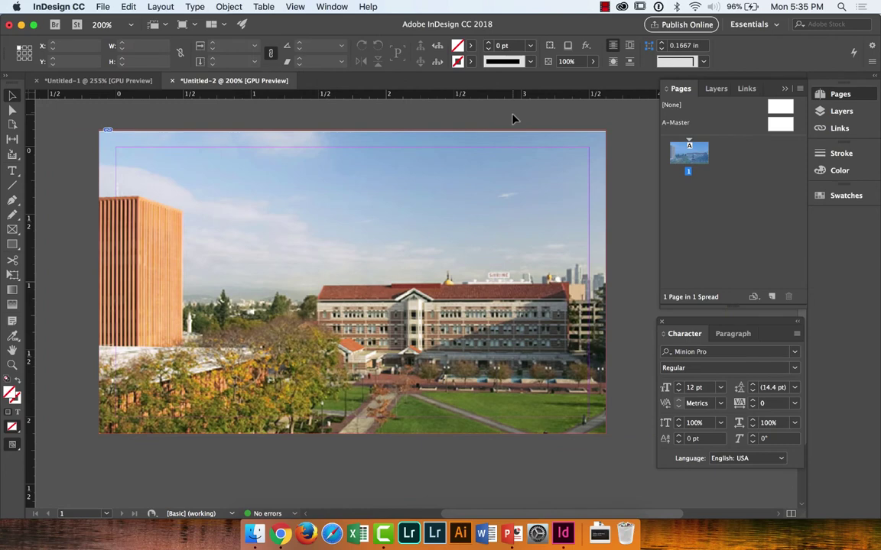
{"action": "key", "text": "super+z"}
{"action": "key", "text": "super+z"}
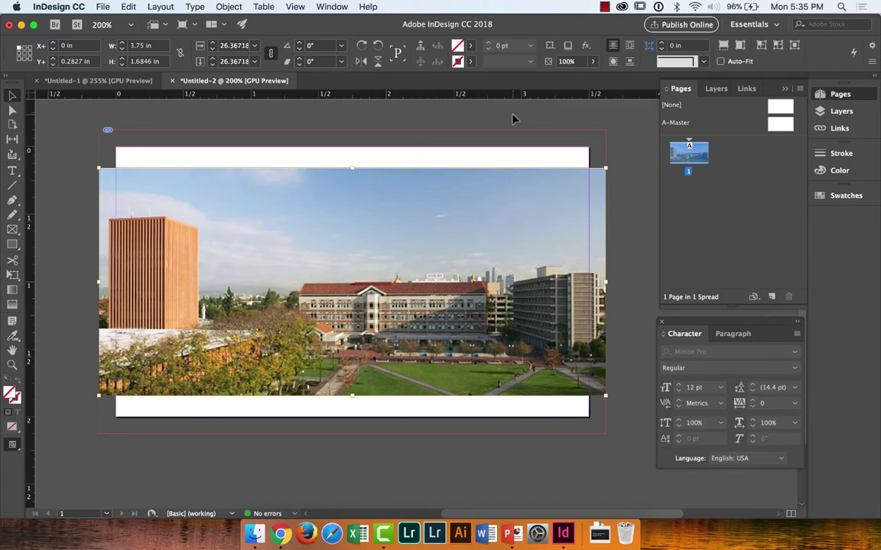
{"action": "left_click", "coordinate": [510, 131]}
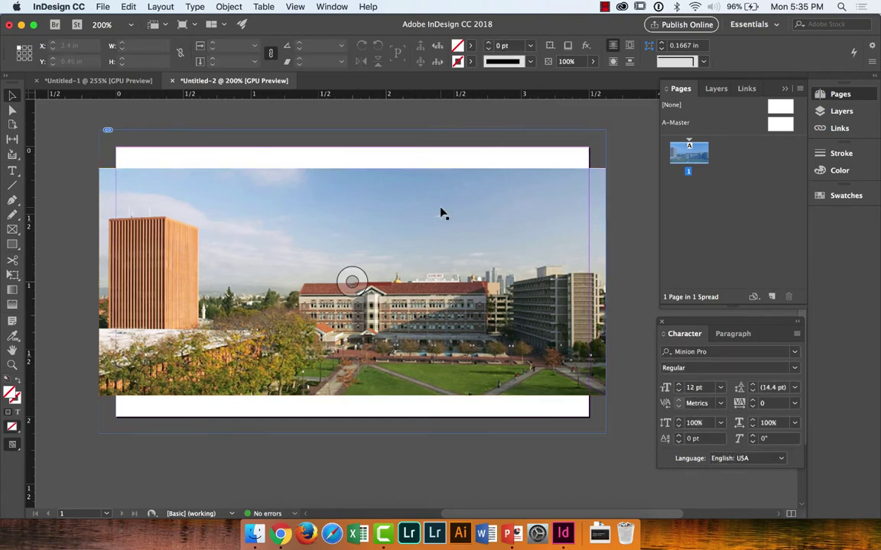
{"action": "key", "text": "a"}
{"action": "left_click", "coordinate": [440, 206]}
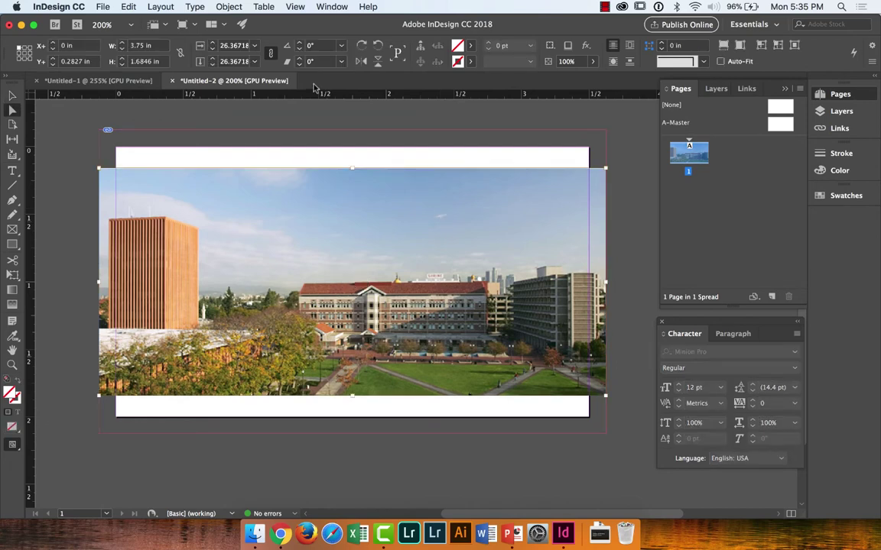
Step: Fit the photo proportionally, then drag its corners out to cover the card at about 36.31%
{"action": "left_click", "coordinate": [228, 6]}
{"action": "mouse_move", "coordinate": [267, 221]}
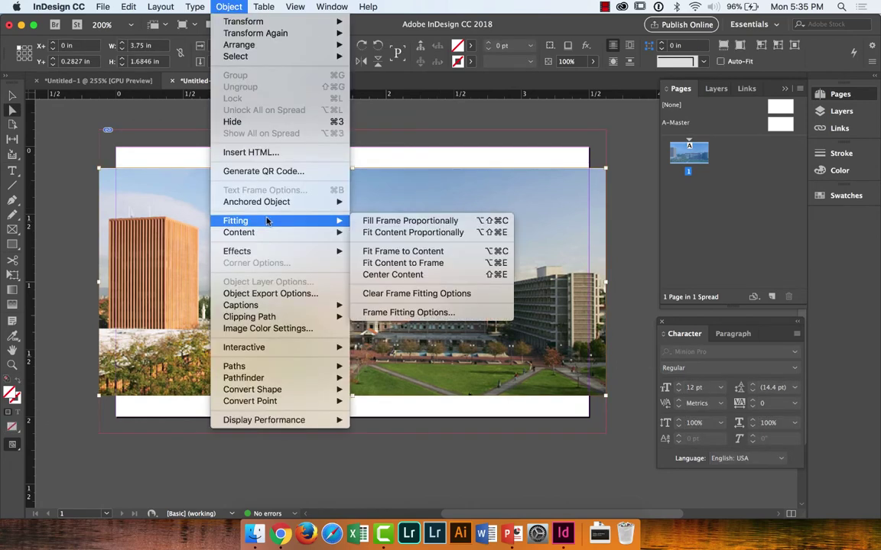
{"action": "left_click", "coordinate": [390, 234]}
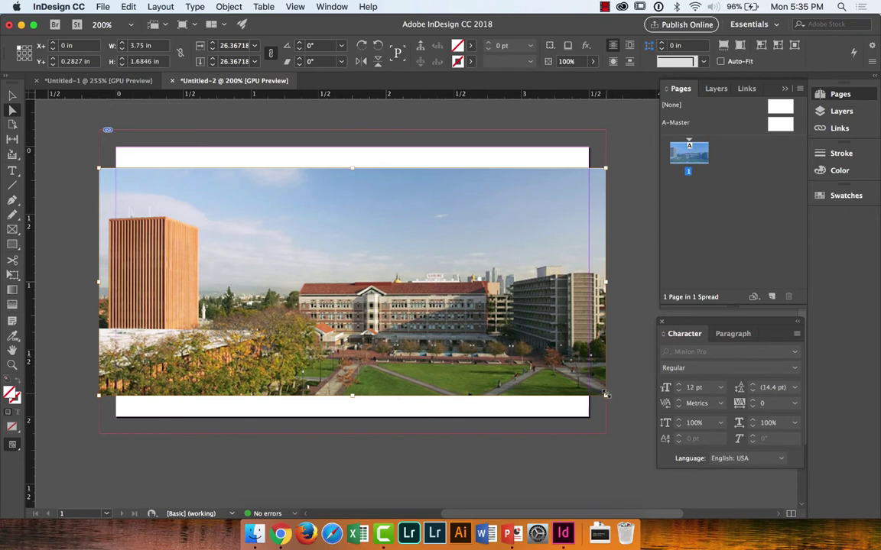
{"action": "left_click_drag", "start_coordinate": [605, 394], "coordinate": [671, 440]}
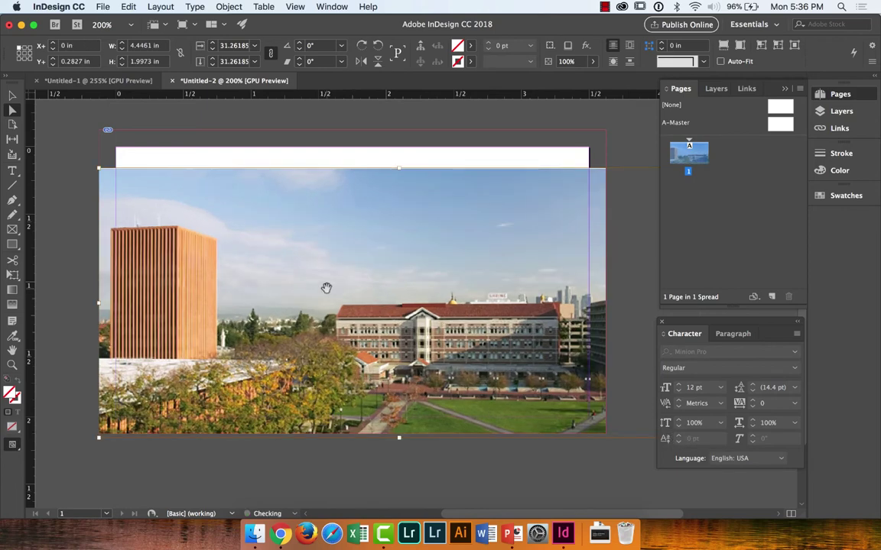
{"action": "left_click_drag", "start_coordinate": [100, 168], "coordinate": [46, 128]}
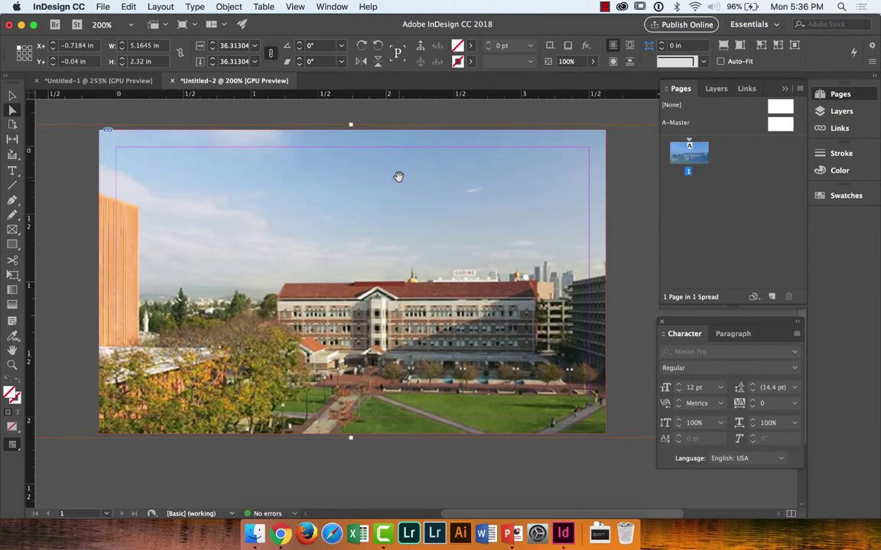
{"action": "key", "text": "v"}
{"action": "left_click", "coordinate": [413, 108]}
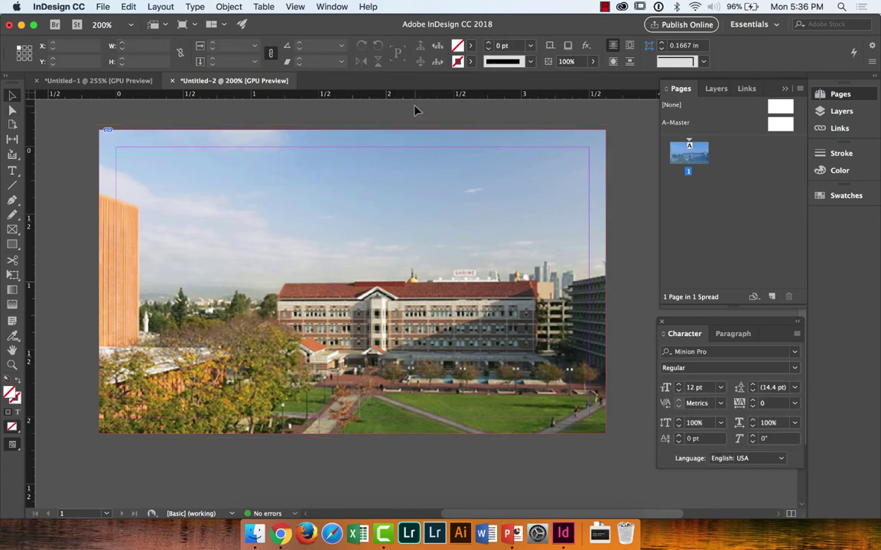
Step: Rename Layer 1 to BACKGROUND IMAGE in the Layers panel
{"action": "left_click", "coordinate": [718, 88]}
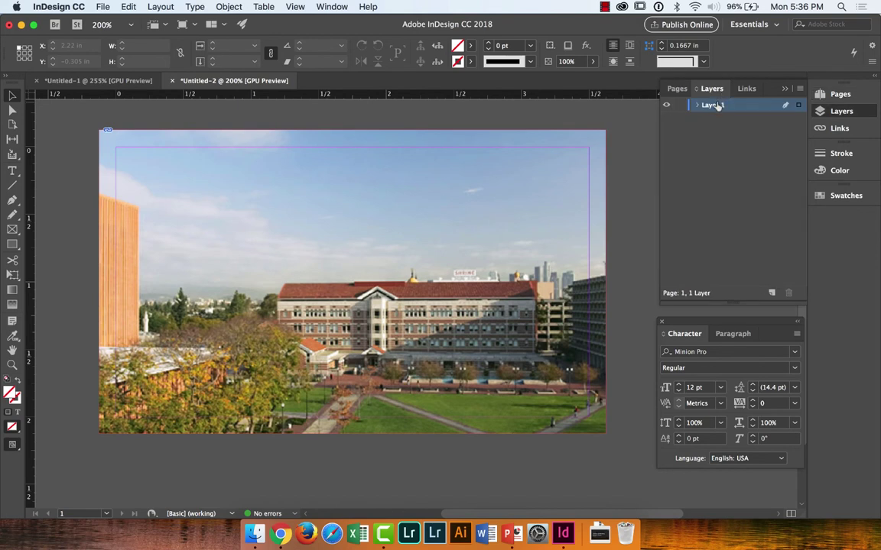
{"action": "double_click", "coordinate": [714, 105]}
{"action": "type", "text": "BACKGROUN IM"}
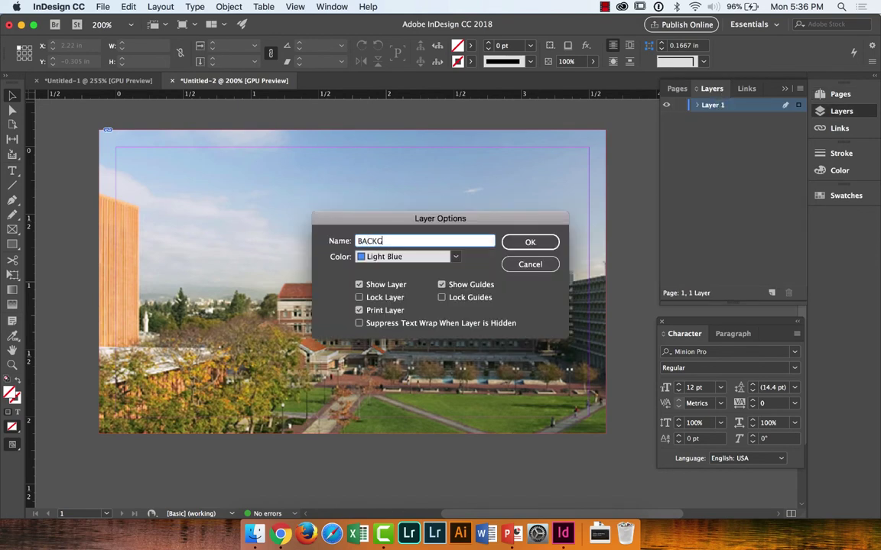
{"action": "key", "text": "BackSpace"}
{"action": "key", "text": "BackSpace"}
{"action": "key", "text": "BackSpace"}
{"action": "type", "text": "D IMAGE"}
{"action": "key", "text": "Return"}
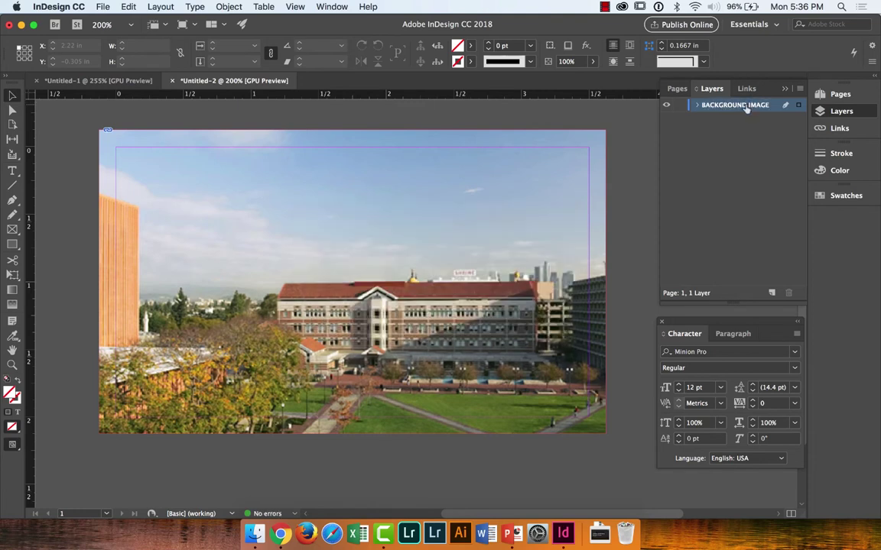
{"action": "double_click", "coordinate": [746, 108]}
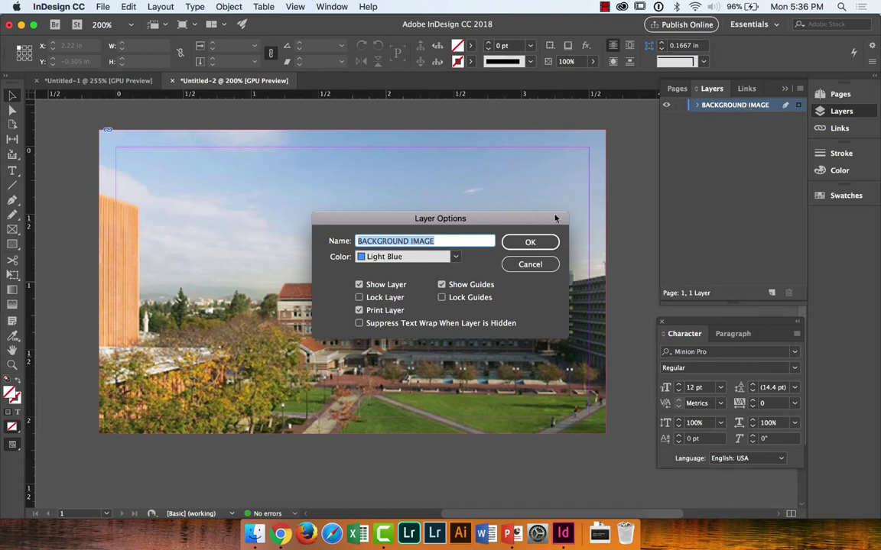
{"action": "left_click", "coordinate": [547, 242]}
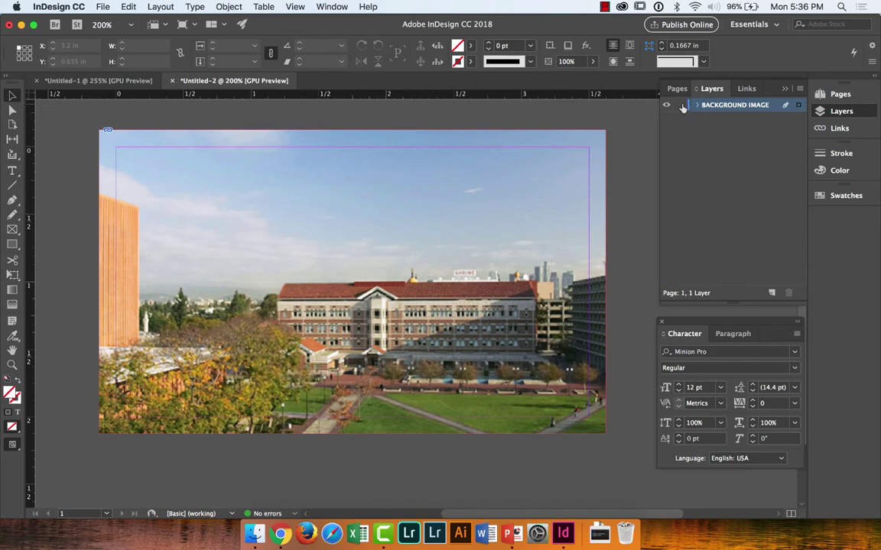
Step: Lock the BACKGROUND IMAGE layer and add a new Layer 2 above it
{"action": "left_click", "coordinate": [680, 105]}
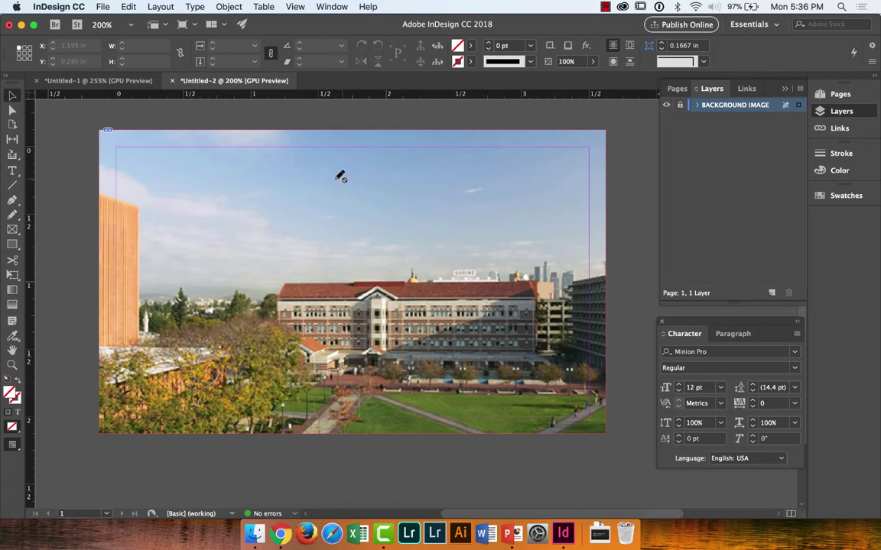
{"action": "scroll", "coordinate": [301, 255], "scroll_direction": "up", "scroll_amount": 3}
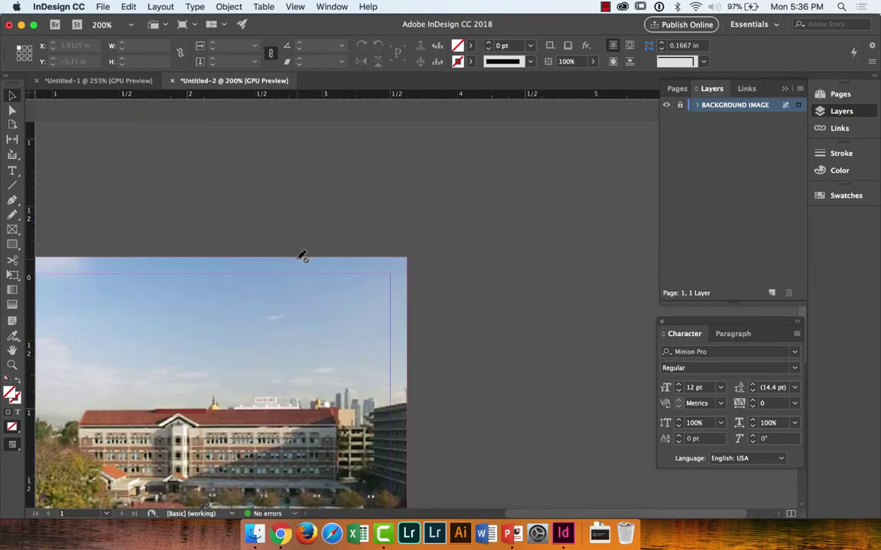
{"action": "scroll", "coordinate": [301, 255], "scroll_direction": "left", "scroll_amount": 8}
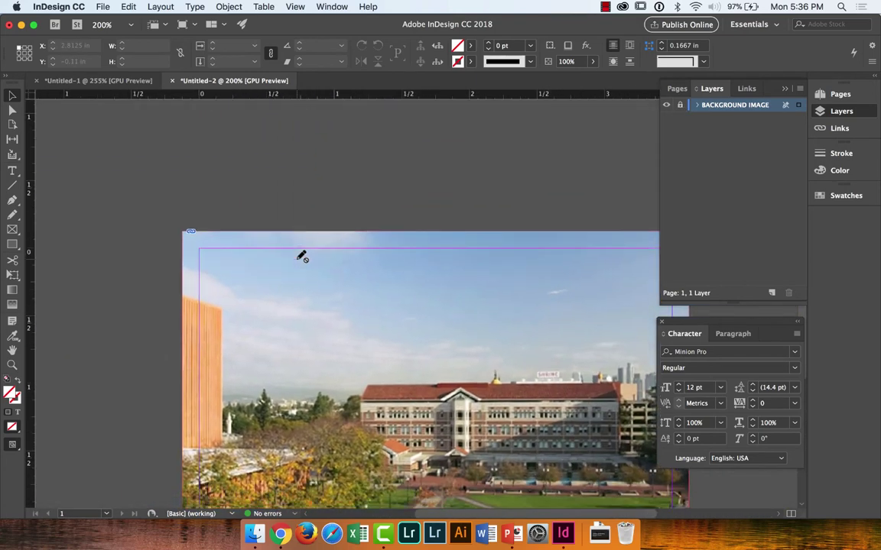
{"action": "scroll", "coordinate": [302, 257], "scroll_direction": "down", "scroll_amount": 3}
{"action": "scroll", "coordinate": [302, 256], "scroll_direction": "right", "scroll_amount": 2}
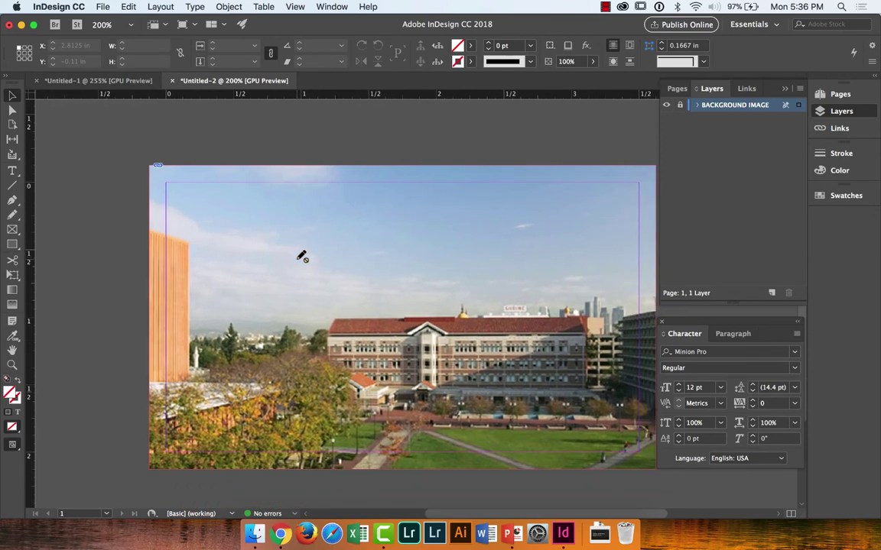
{"action": "left_click", "coordinate": [771, 293]}
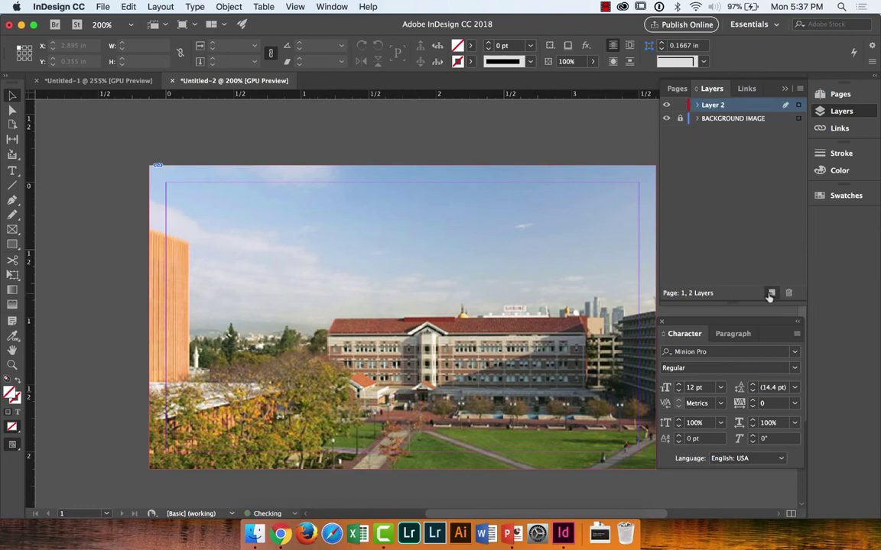
{"action": "double_click", "coordinate": [712, 107]}
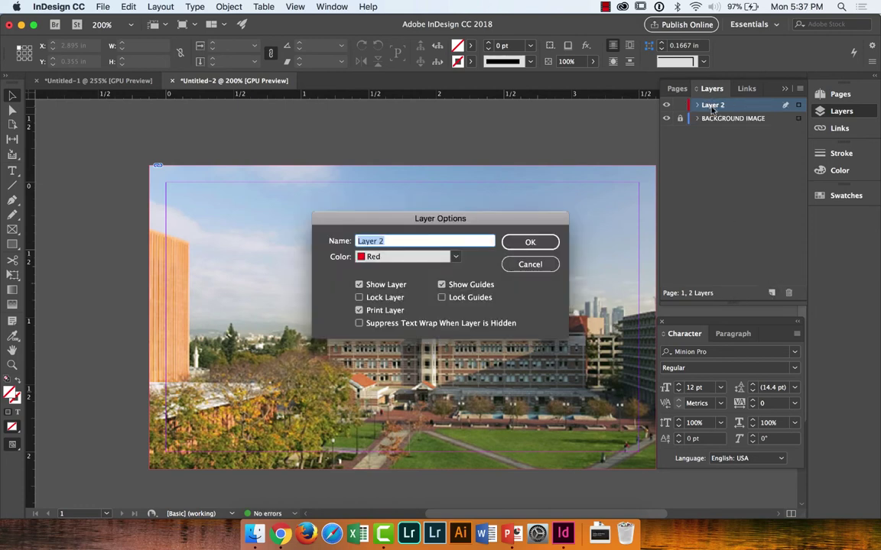
Step: Rename Layer 2 to NAME in its Layer Options
{"action": "type", "text": "NAME"}
{"action": "key", "text": "Return"}
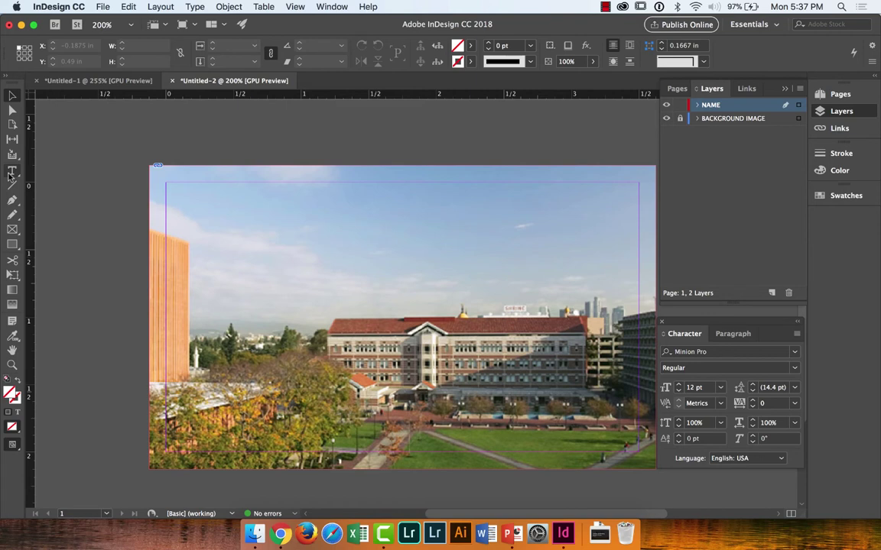
{"action": "left_click", "coordinate": [11, 173]}
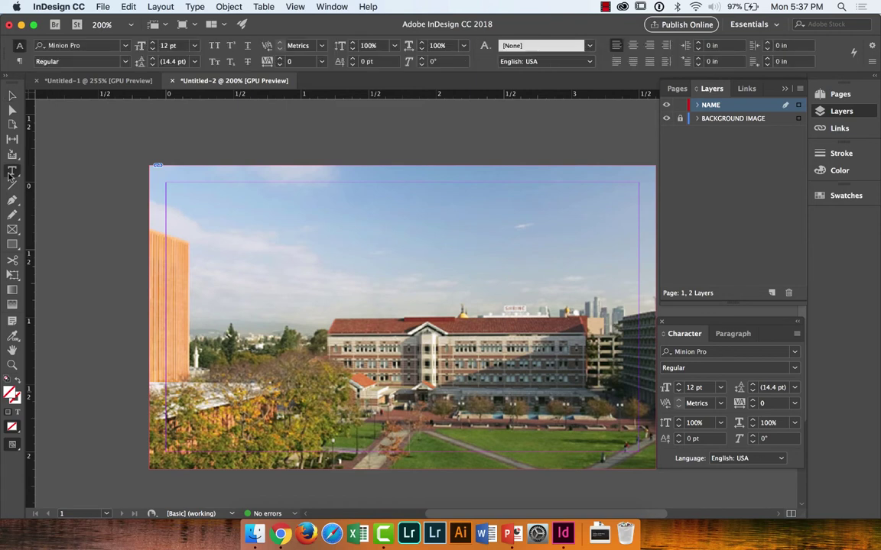
{"action": "scroll", "coordinate": [310, 233], "scroll_direction": "down", "scroll_amount": 3}
{"action": "scroll", "coordinate": [310, 233], "scroll_direction": "right", "scroll_amount": 2}
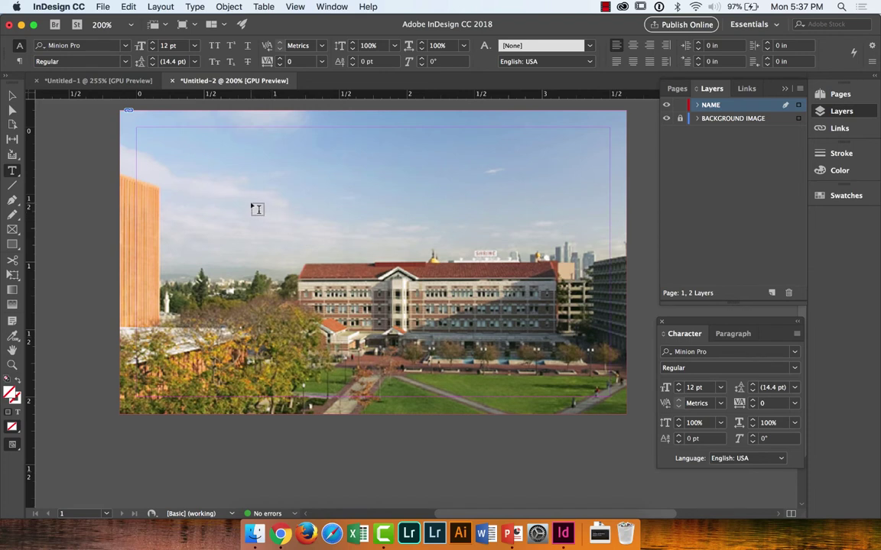
Step: Draw a text frame across the photo's centre, type the cardholder's first name and select it
{"action": "left_click_drag", "start_coordinate": [251, 203], "coordinate": [561, 309]}
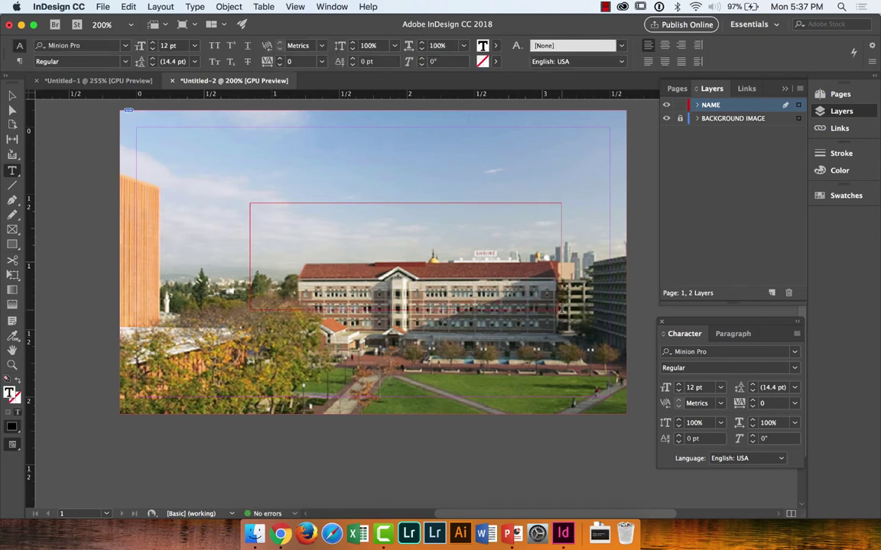
{"action": "type", "text": "ANTHONY"}
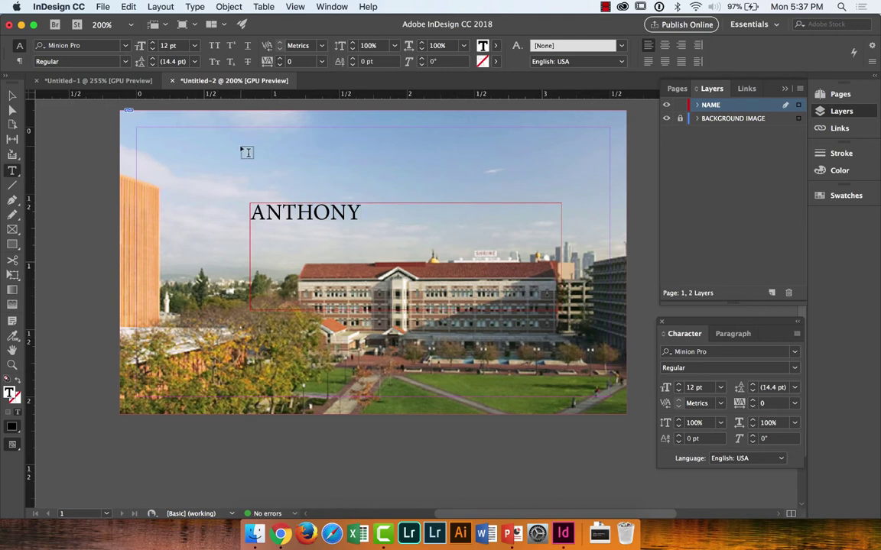
{"action": "left_click_drag", "start_coordinate": [361, 213], "coordinate": [196, 205]}
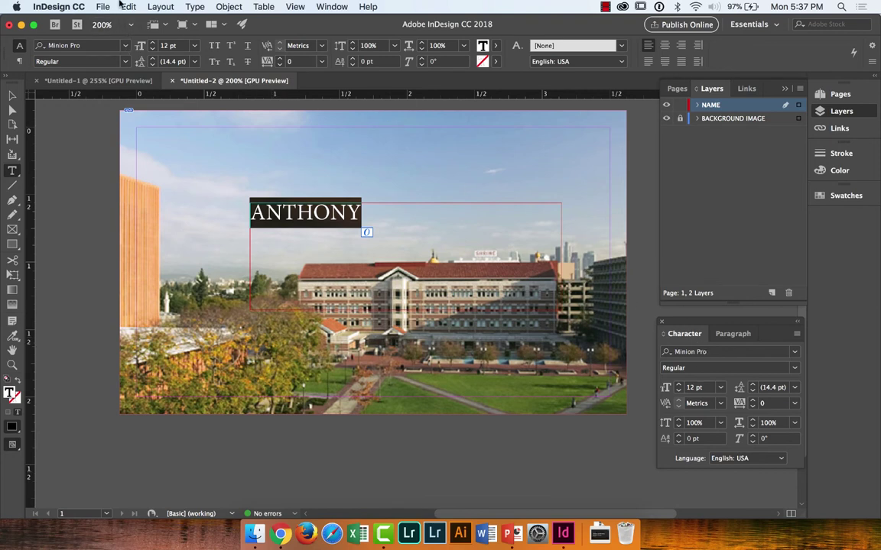
Step: Set the cardholder's name in the Trajan Pro 3 font
{"action": "left_click", "coordinate": [127, 46]}
{"action": "left_click", "coordinate": [127, 46]}
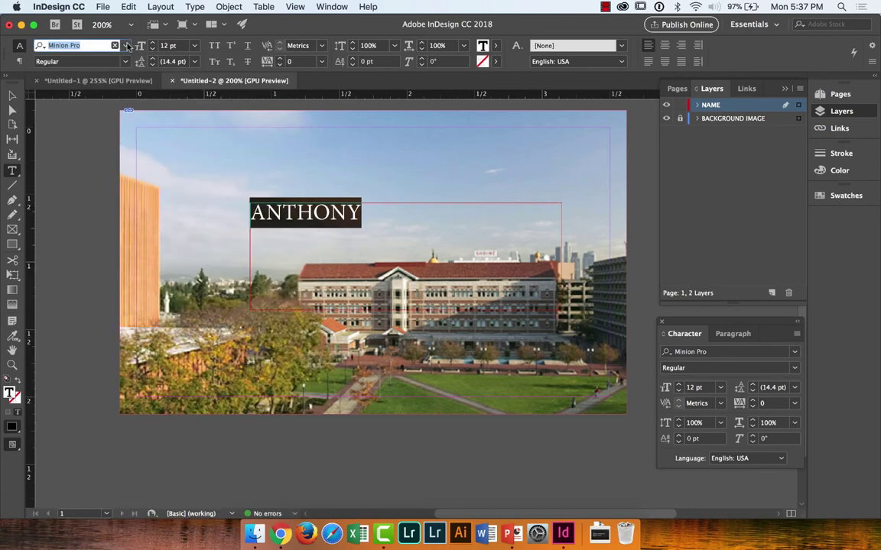
{"action": "left_click", "coordinate": [795, 351]}
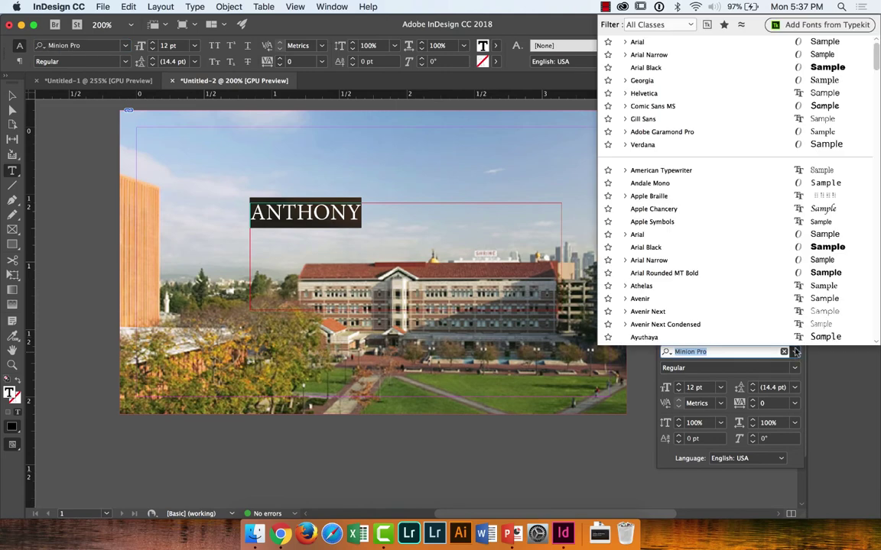
{"action": "scroll", "coordinate": [787, 298], "scroll_direction": "down", "scroll_amount": 4}
{"action": "scroll", "coordinate": [787, 298], "scroll_direction": "down", "scroll_amount": 20}
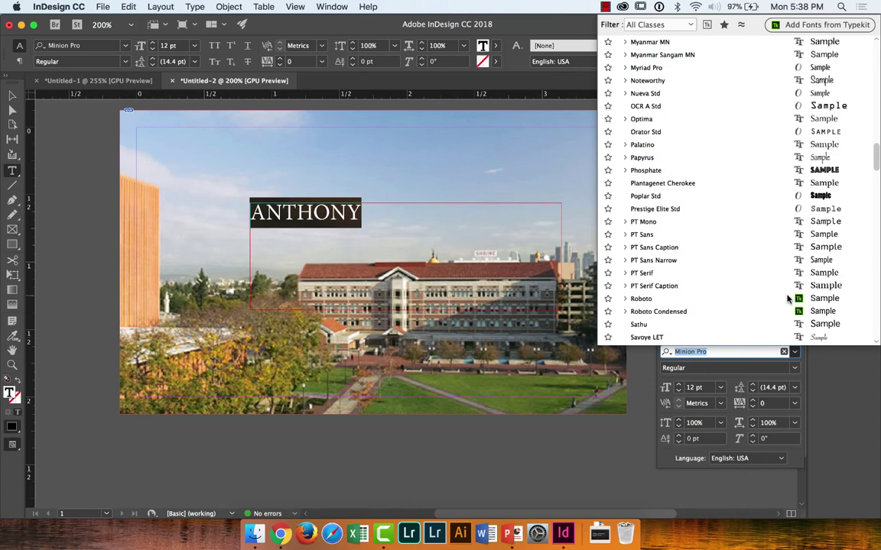
{"action": "scroll", "coordinate": [787, 298], "scroll_direction": "down", "scroll_amount": 10}
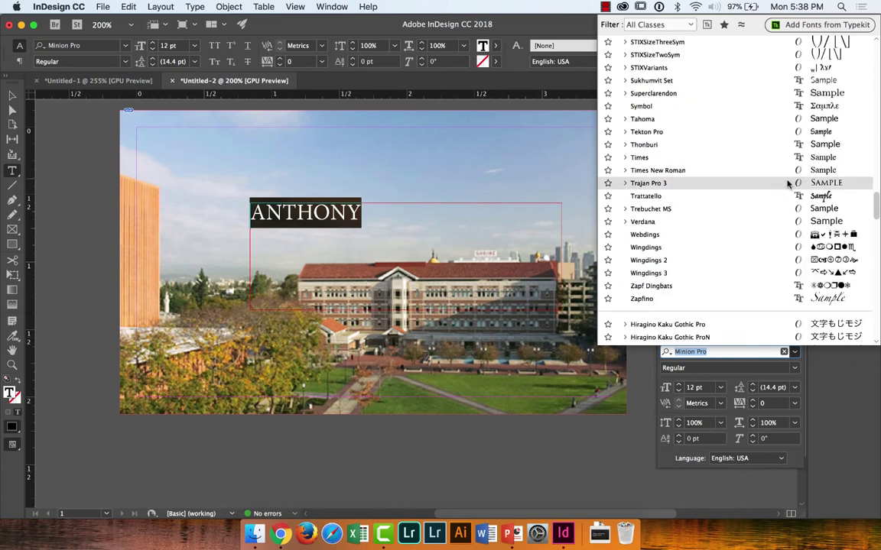
{"action": "left_click", "coordinate": [821, 184]}
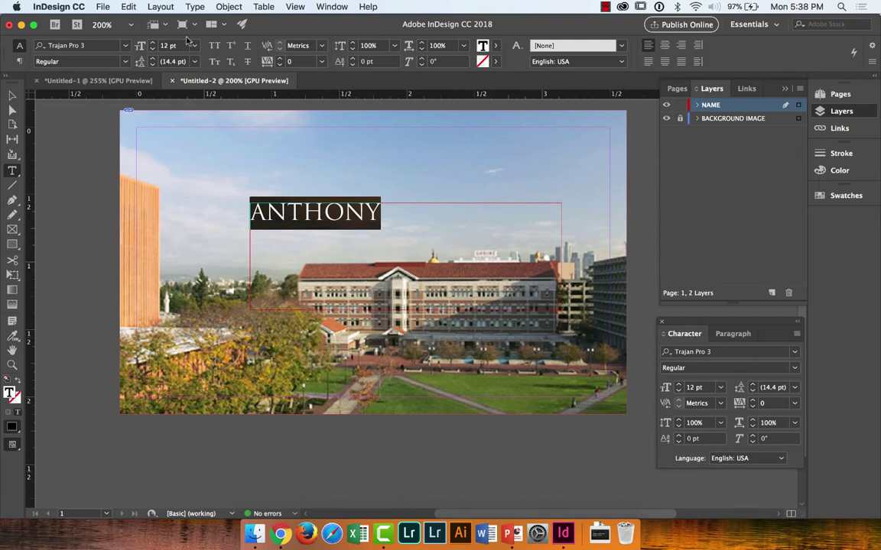
Step: Increase the name's font size to 22 pt
{"action": "left_click", "coordinate": [152, 43]}
{"action": "left_click", "coordinate": [152, 42]}
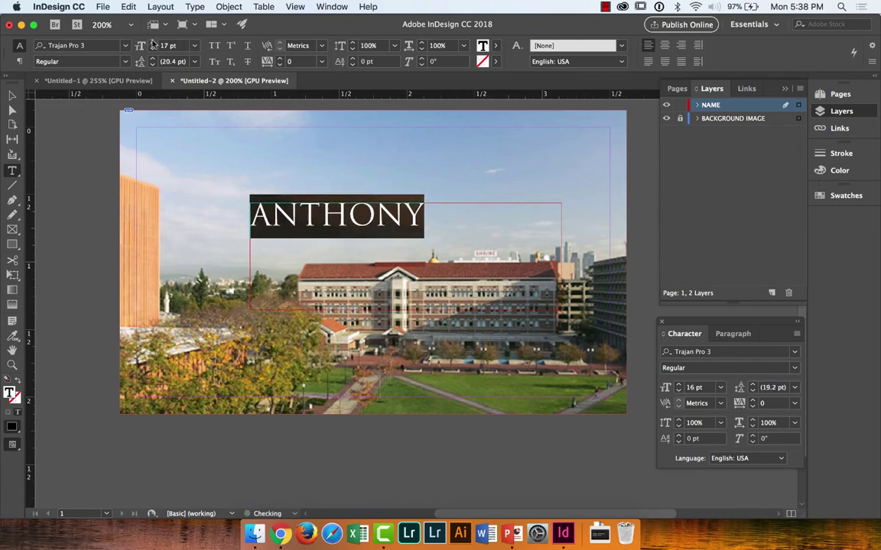
{"action": "left_click", "coordinate": [153, 42]}
{"action": "left_click", "coordinate": [152, 42]}
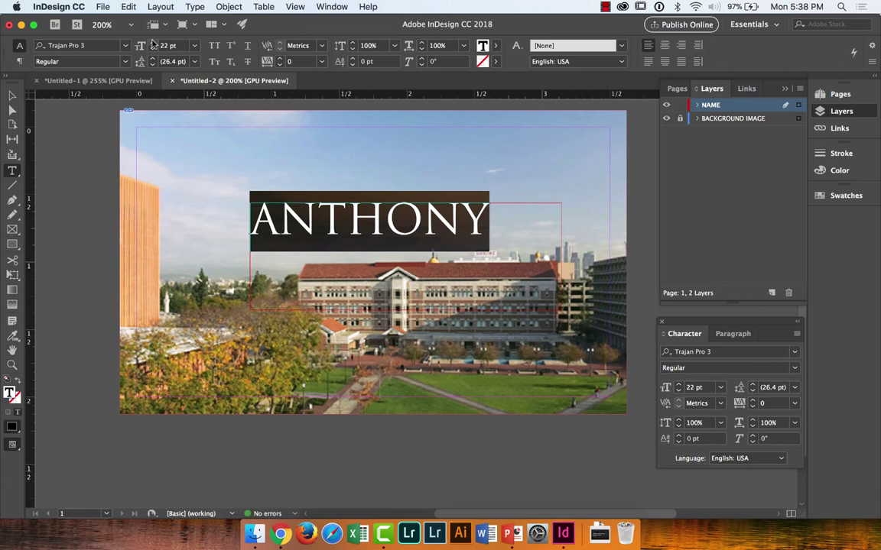
{"action": "left_click", "coordinate": [12, 95]}
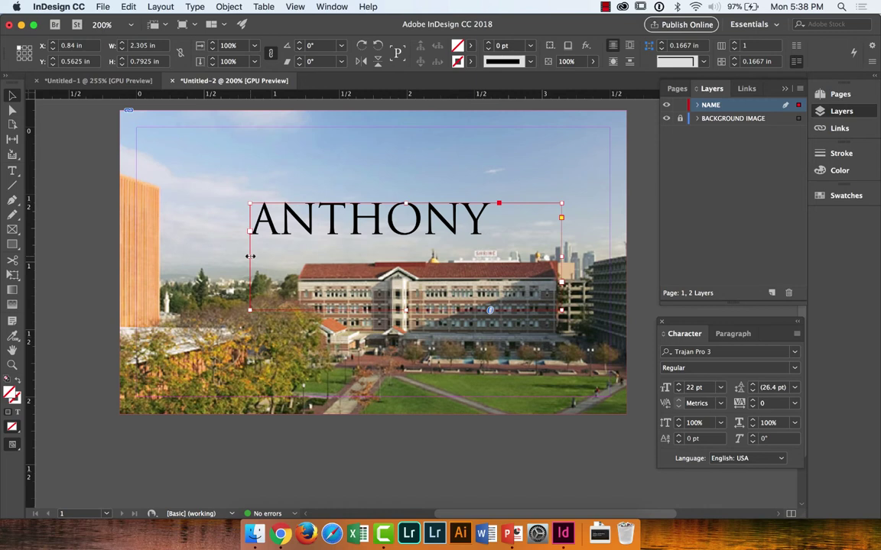
Step: Widen the name frame to the full 3.5 in card width and center-align the name
{"action": "left_click_drag", "start_coordinate": [250, 256], "coordinate": [134, 257]}
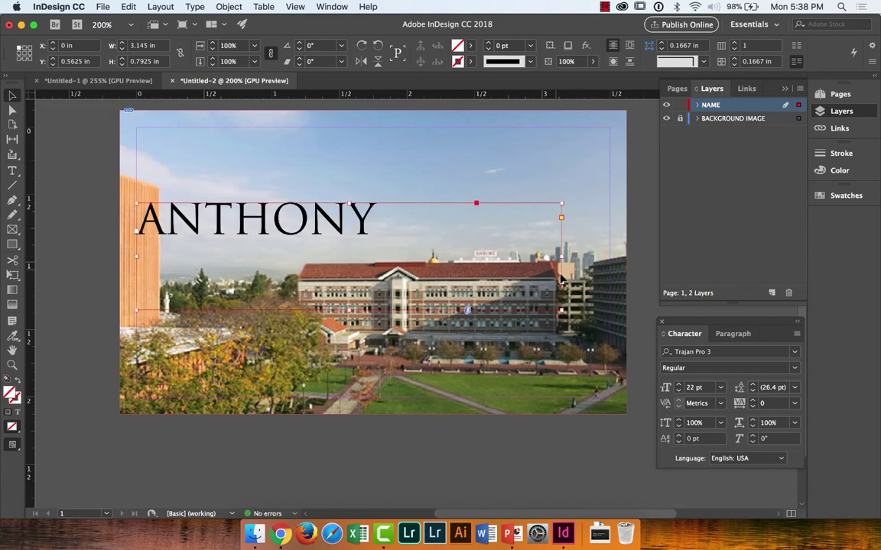
{"action": "left_click_drag", "start_coordinate": [561, 256], "coordinate": [610, 258]}
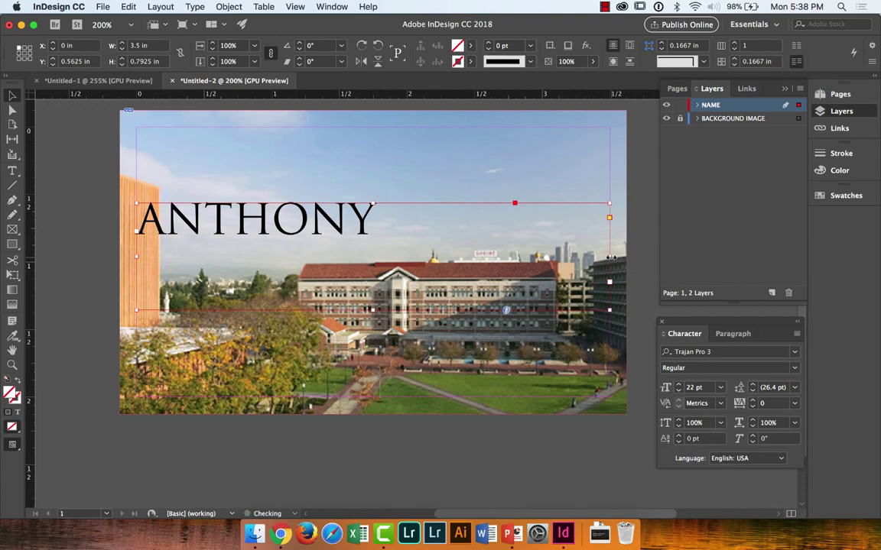
{"action": "double_click", "coordinate": [371, 224]}
{"action": "key", "text": "super+a"}
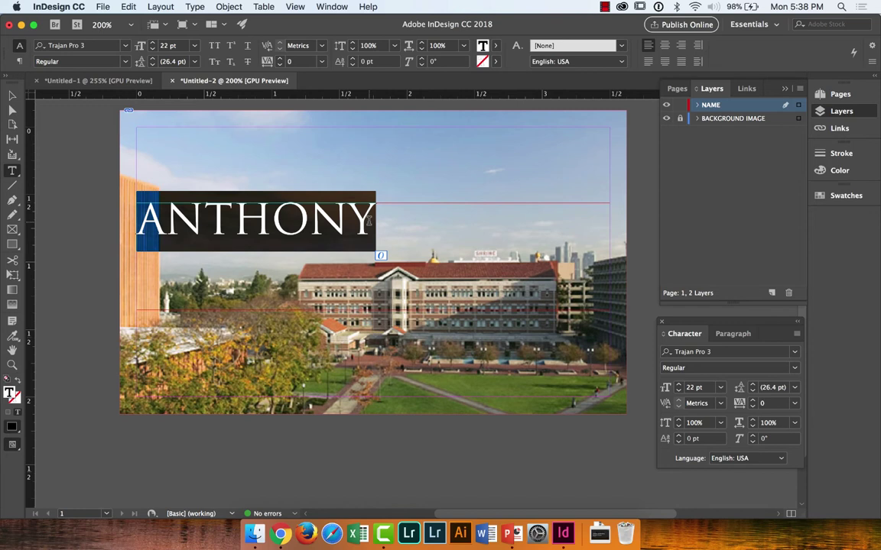
{"action": "left_click", "coordinate": [734, 333]}
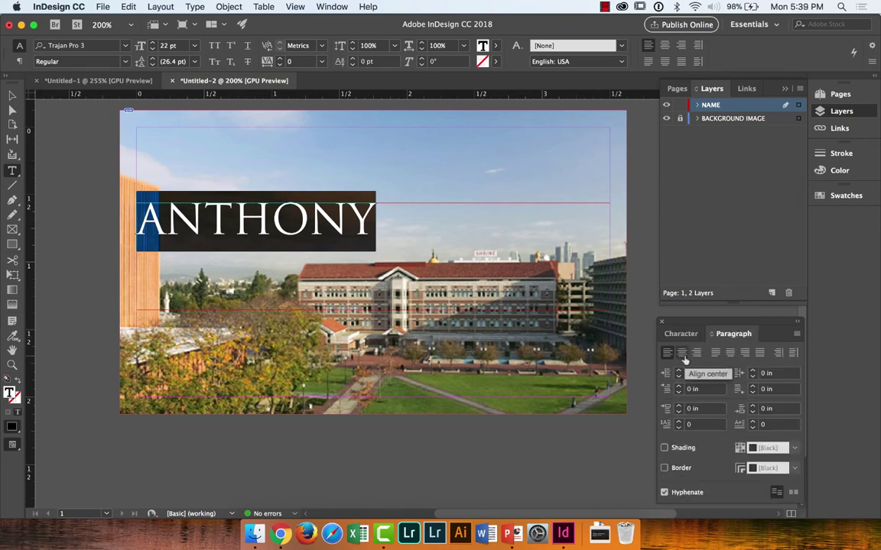
{"action": "left_click", "coordinate": [682, 355]}
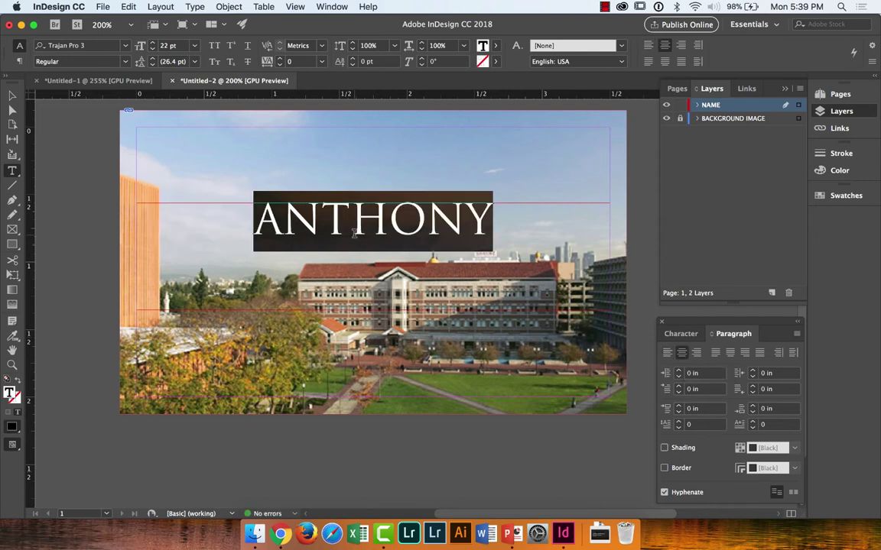
{"action": "left_click", "coordinate": [13, 97]}
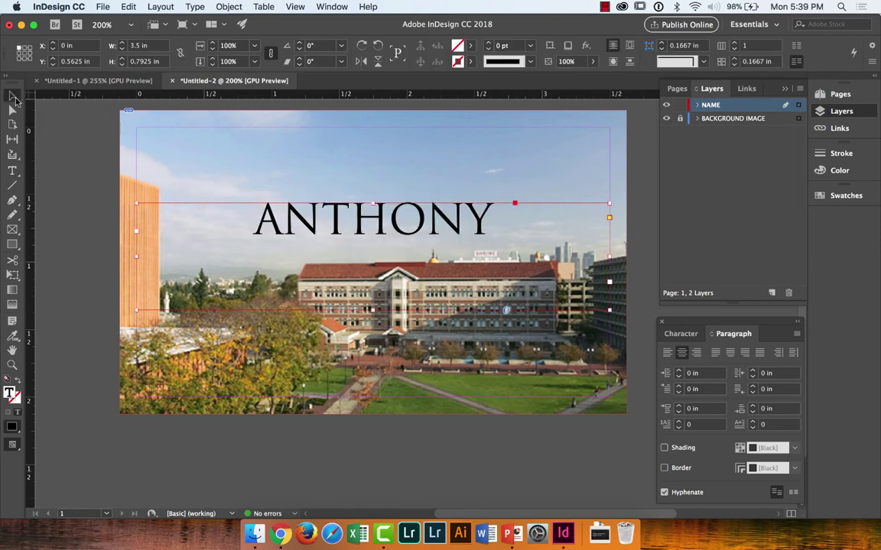
Step: Resize the ANTHONY frame to 1.12 in tall at Y 0.63 in, lifting the name above the roofline
{"action": "left_click", "coordinate": [82, 173]}
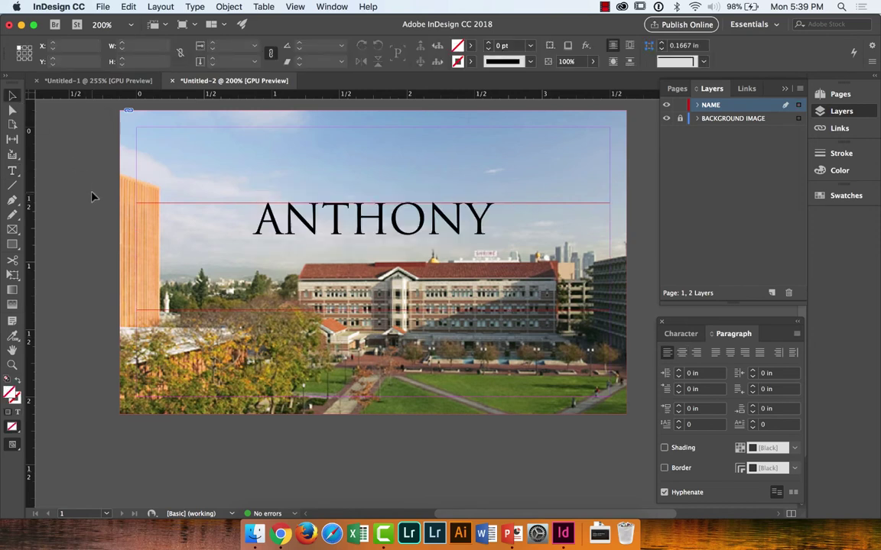
{"action": "left_click", "coordinate": [375, 217]}
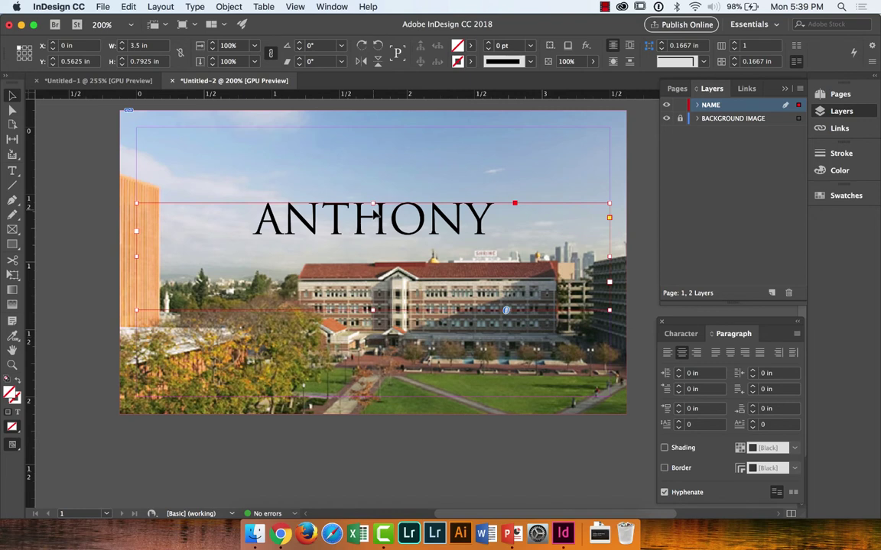
{"action": "left_click_drag", "start_coordinate": [372, 203], "coordinate": [375, 126]}
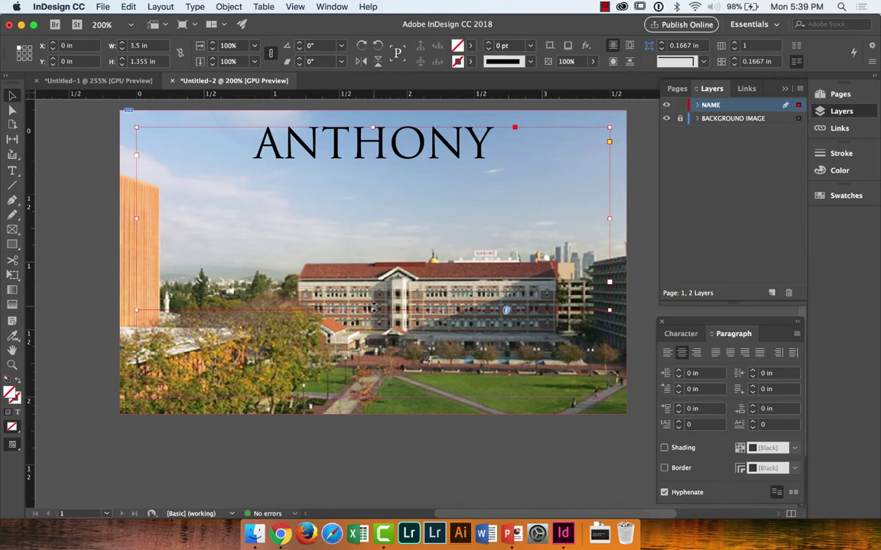
{"action": "left_click_drag", "start_coordinate": [373, 309], "coordinate": [380, 400]}
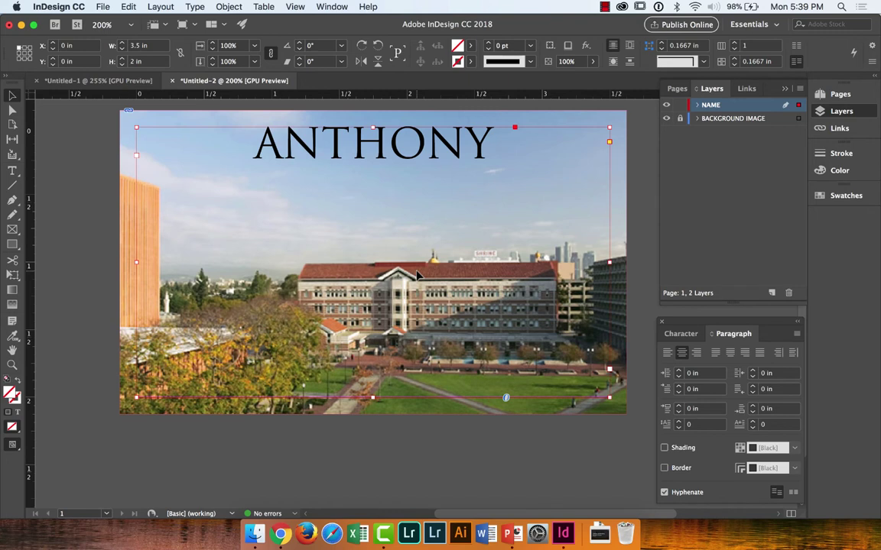
{"action": "left_click_drag", "start_coordinate": [372, 127], "coordinate": [375, 233]}
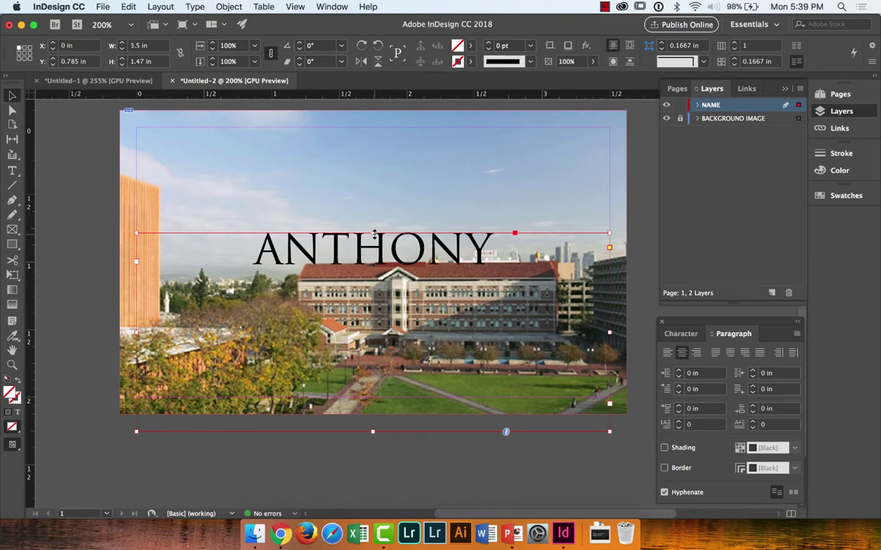
{"action": "left_click_drag", "start_coordinate": [375, 234], "coordinate": [340, 330]}
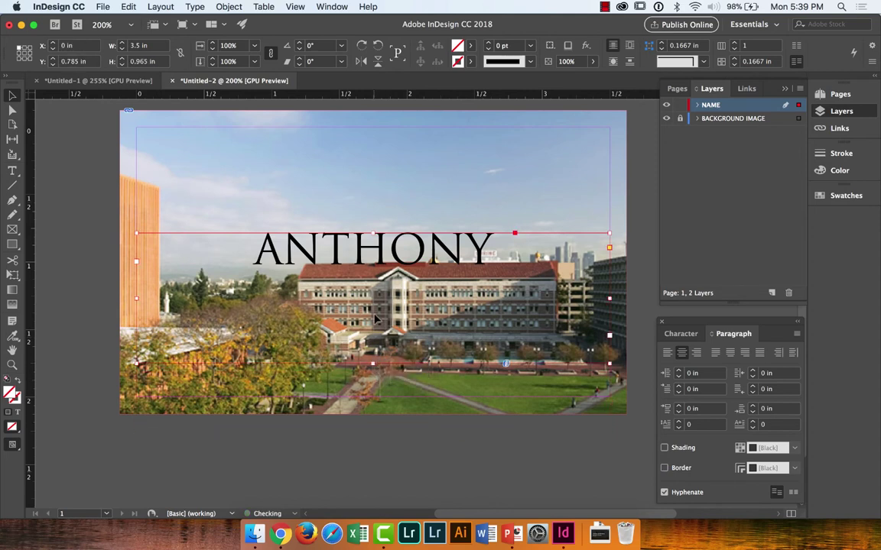
{"action": "left_click_drag", "start_coordinate": [373, 232], "coordinate": [373, 212]}
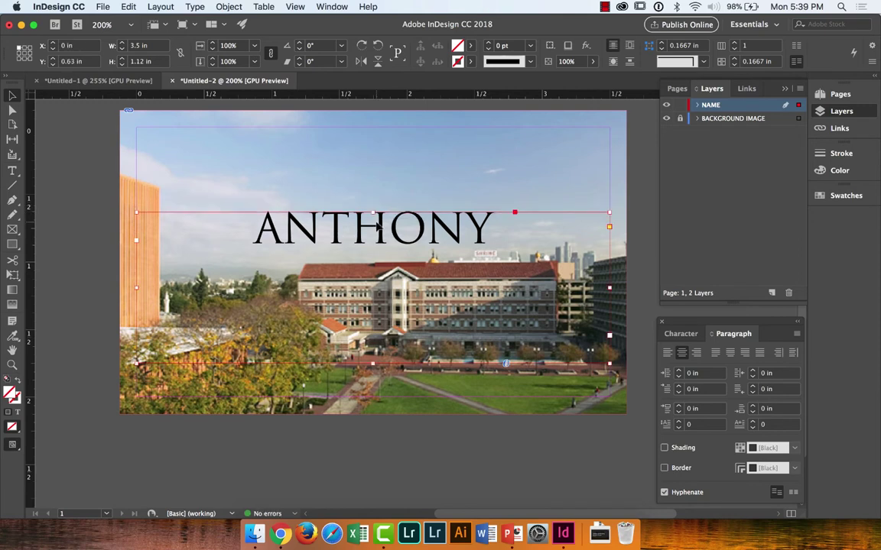
Step: Set the ANTHONY text to 24 pt, after briefly trying 26 pt, then deselect the frame
{"action": "triple_click", "coordinate": [375, 219]}
{"action": "key", "text": "super+shift+period"}
{"action": "key", "text": "super+shift+period"}
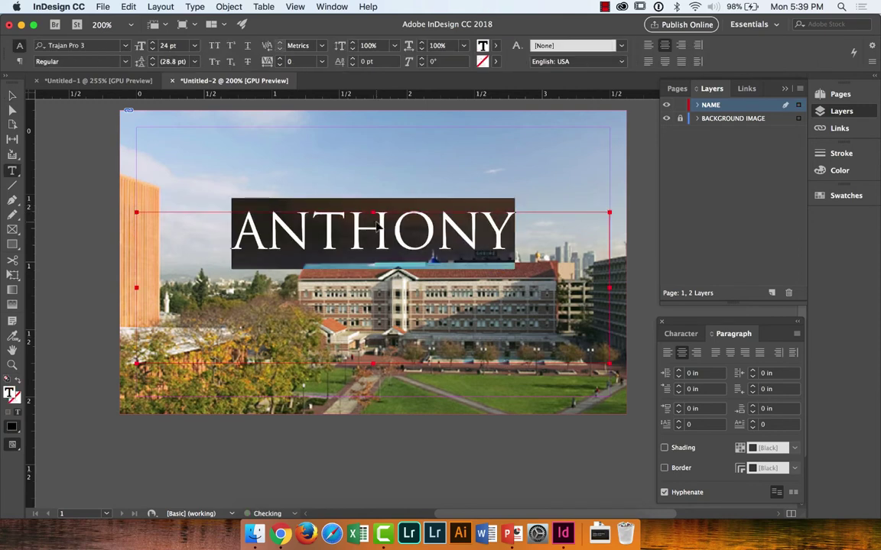
{"action": "key", "text": "Escape"}
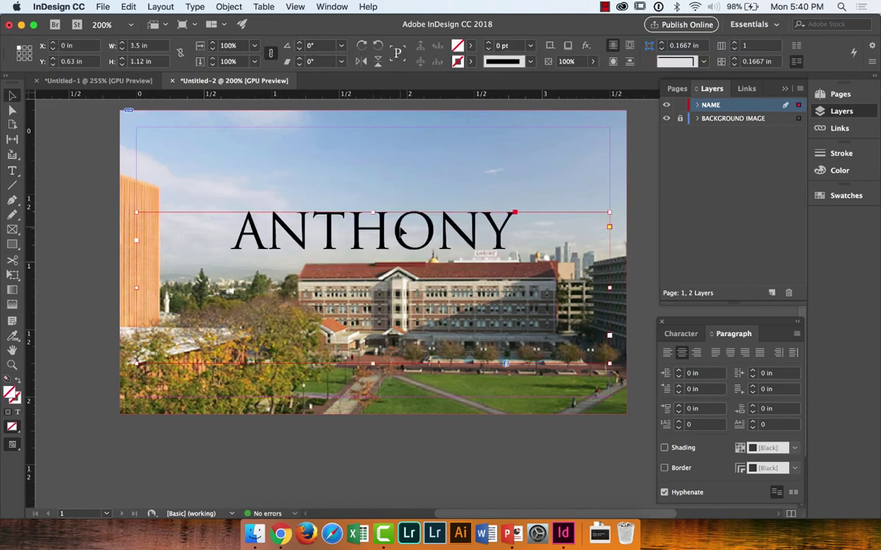
{"action": "double_click", "coordinate": [364, 208]}
{"action": "triple_click", "coordinate": [365, 207]}
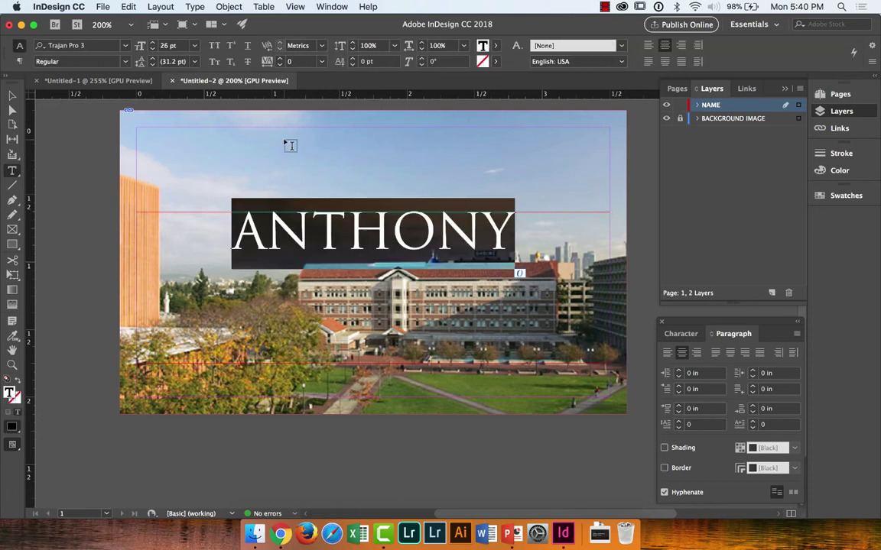
{"action": "key", "text": "super+shift+comma"}
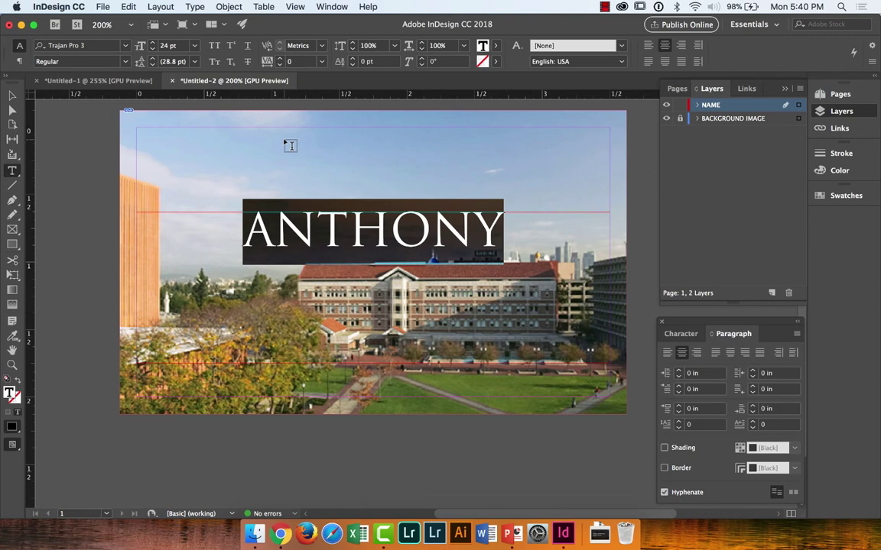
{"action": "key", "text": "Escape"}
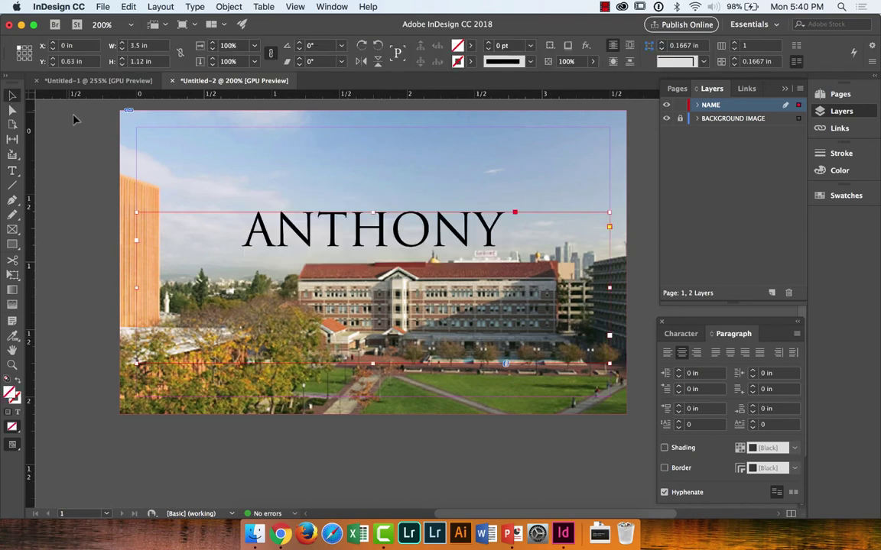
{"action": "left_click", "coordinate": [74, 120]}
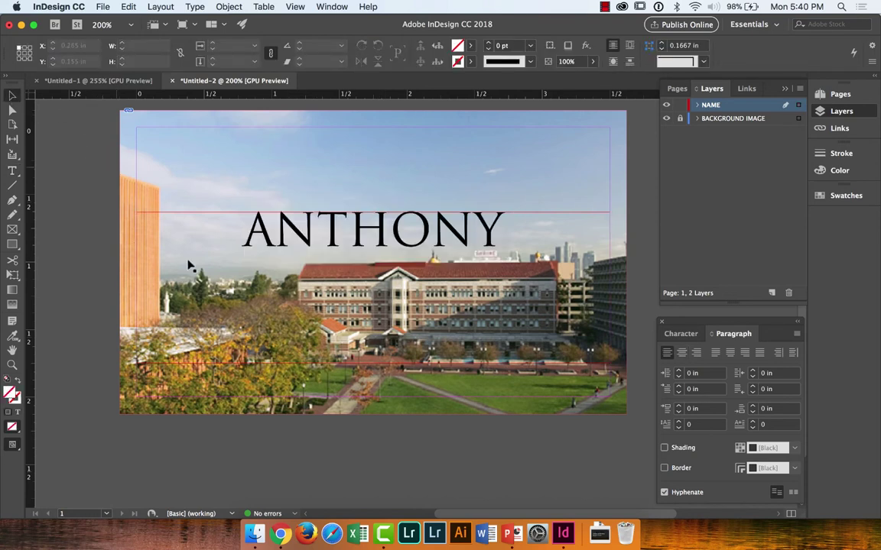
Step: Select the ANTHONY text, then bring Chrome with the USC campus photo to the front
{"action": "left_click", "coordinate": [352, 222]}
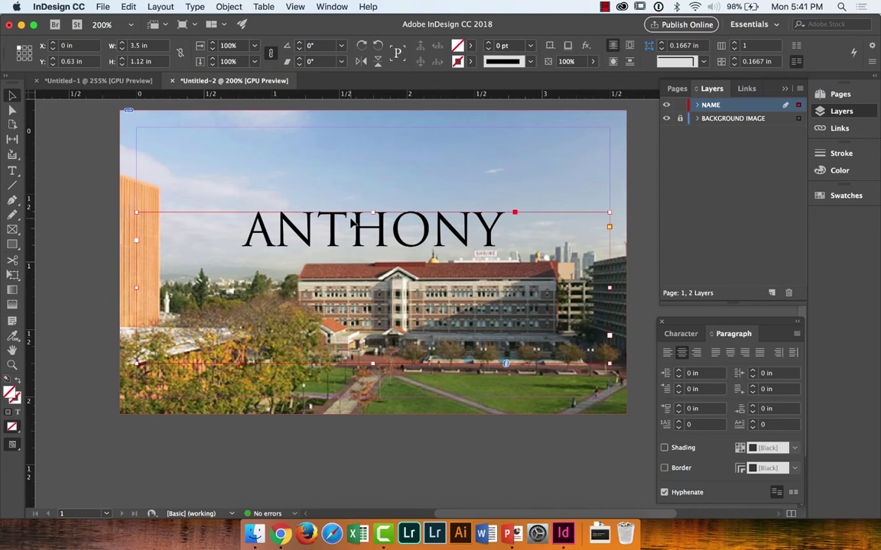
{"action": "triple_click", "coordinate": [351, 221]}
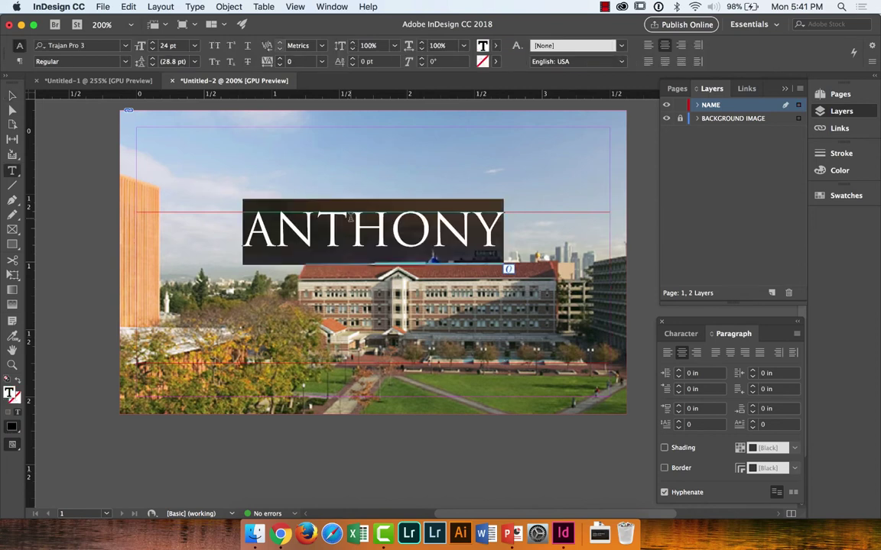
{"action": "left_click", "coordinate": [280, 533]}
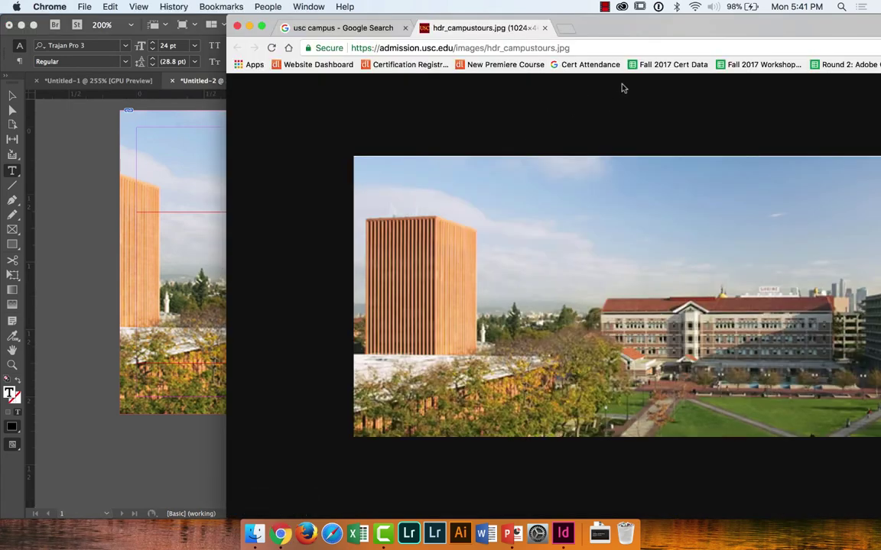
Step: Search Chrome for 'usc color palette' and look up USC's official colours, PMS 201C and 123C
{"action": "left_click", "coordinate": [640, 51]}
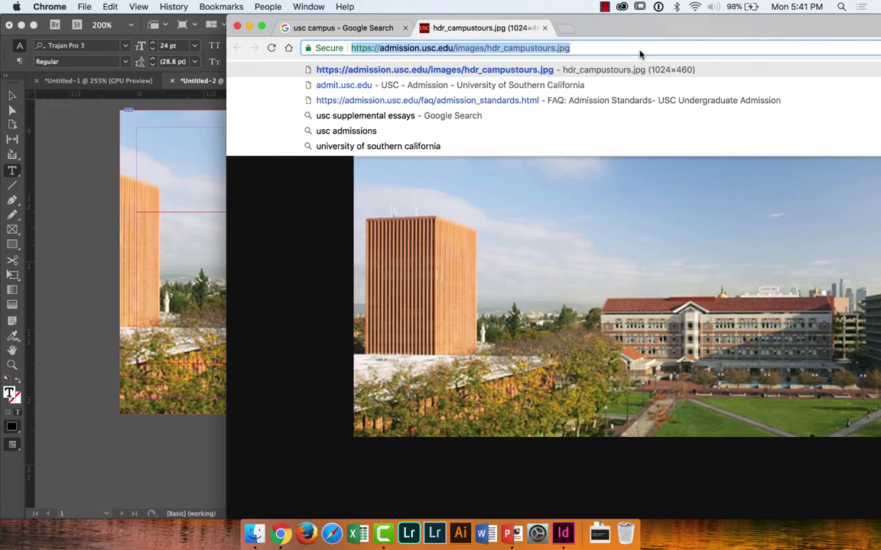
{"action": "type", "text": "USC"}
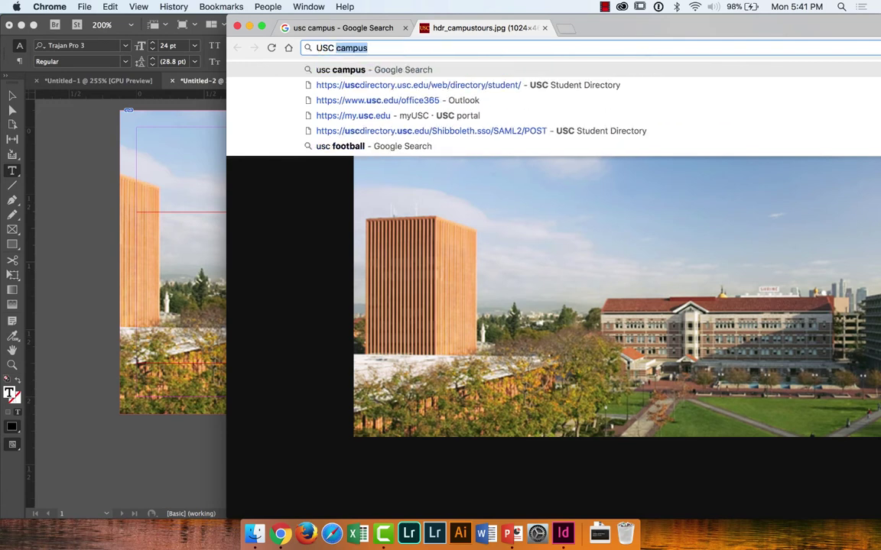
{"action": "type", "text": " COLOR P"}
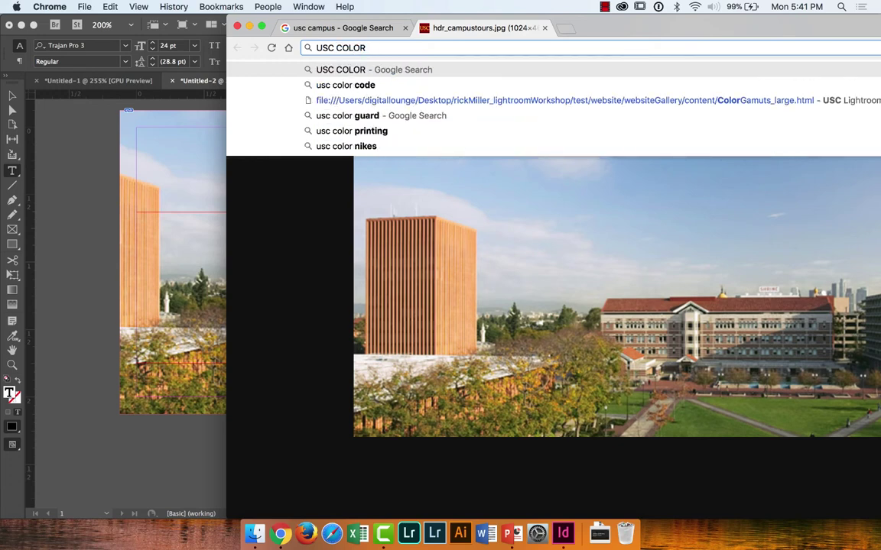
{"action": "type", "text": "ALE"}
{"action": "key", "text": "Return"}
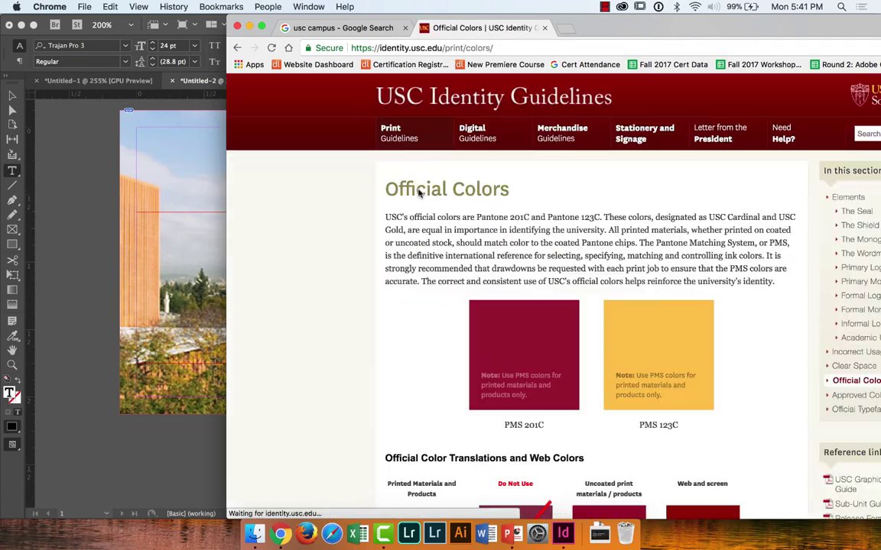
{"action": "scroll", "coordinate": [544, 421], "scroll_direction": "down", "scroll_amount": 6}
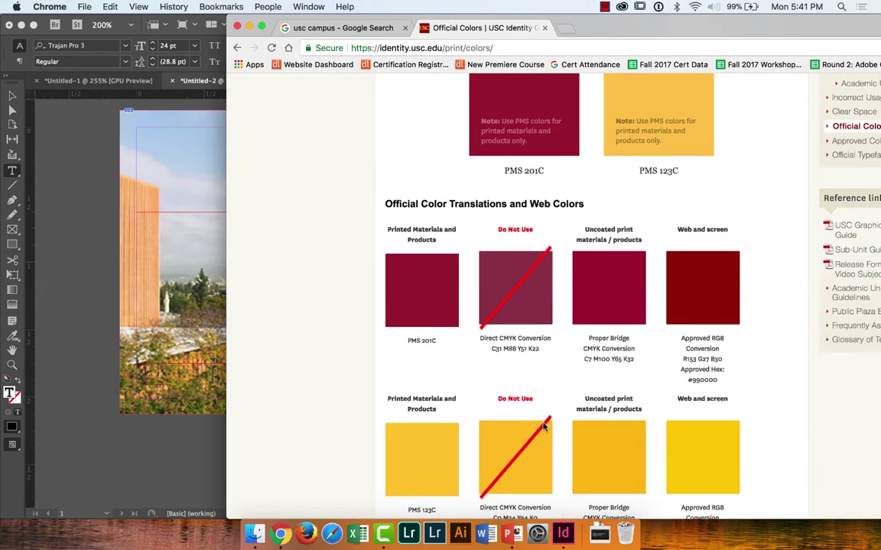
{"action": "scroll", "coordinate": [544, 427], "scroll_direction": "down", "scroll_amount": 10}
{"action": "scroll", "coordinate": [544, 425], "scroll_direction": "up", "scroll_amount": 14}
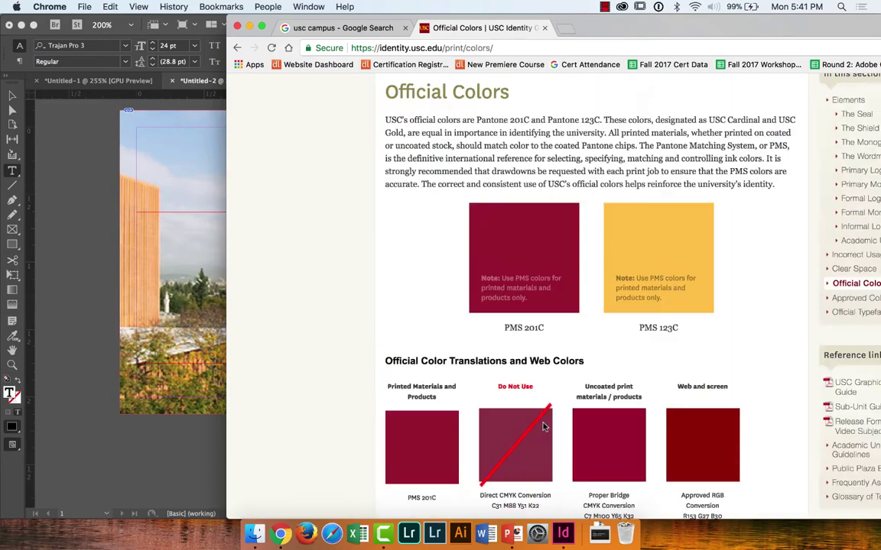
{"action": "scroll", "coordinate": [543, 423], "scroll_direction": "down", "scroll_amount": 6}
{"action": "scroll", "coordinate": [545, 425], "scroll_direction": "down", "scroll_amount": 7}
{"action": "scroll", "coordinate": [545, 425], "scroll_direction": "up", "scroll_amount": 14}
{"action": "scroll", "coordinate": [545, 425], "scroll_direction": "down", "scroll_amount": 2}
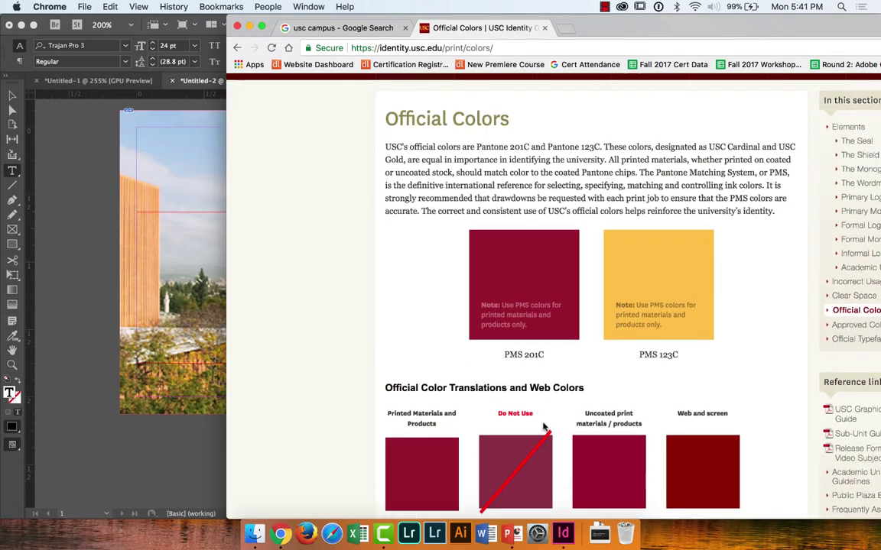
{"action": "left_click", "coordinate": [96, 240]}
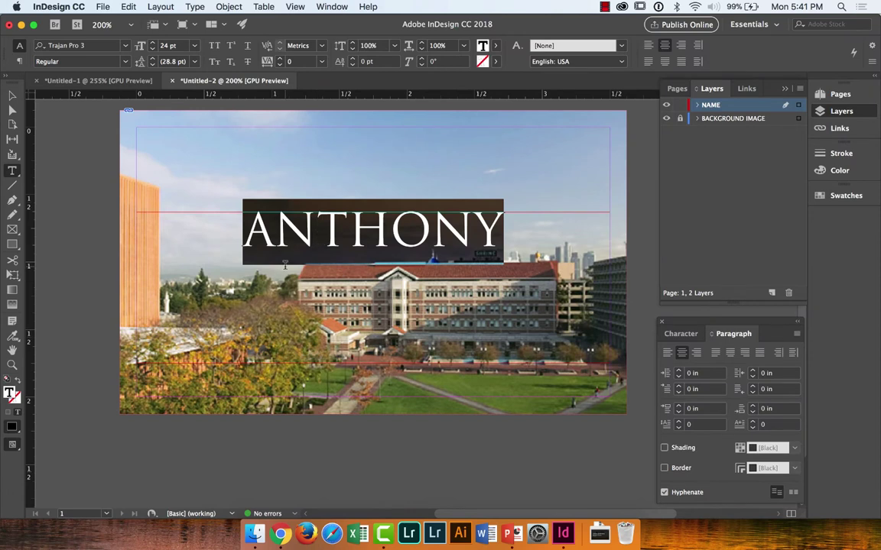
Step: Open the Swatches panel and add a new swatch, Black copy (C=0 M=0 Y=0 K=100)
{"action": "left_click", "coordinate": [494, 46]}
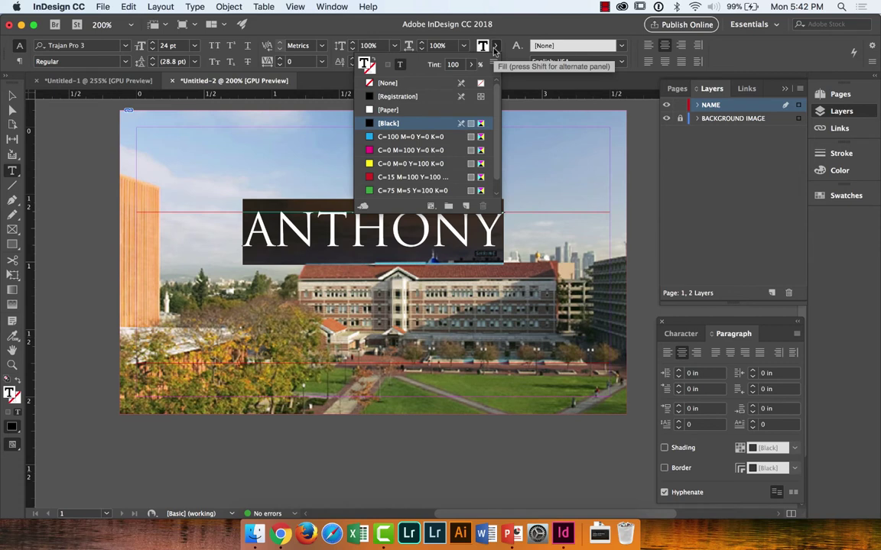
{"action": "left_click", "coordinate": [494, 49]}
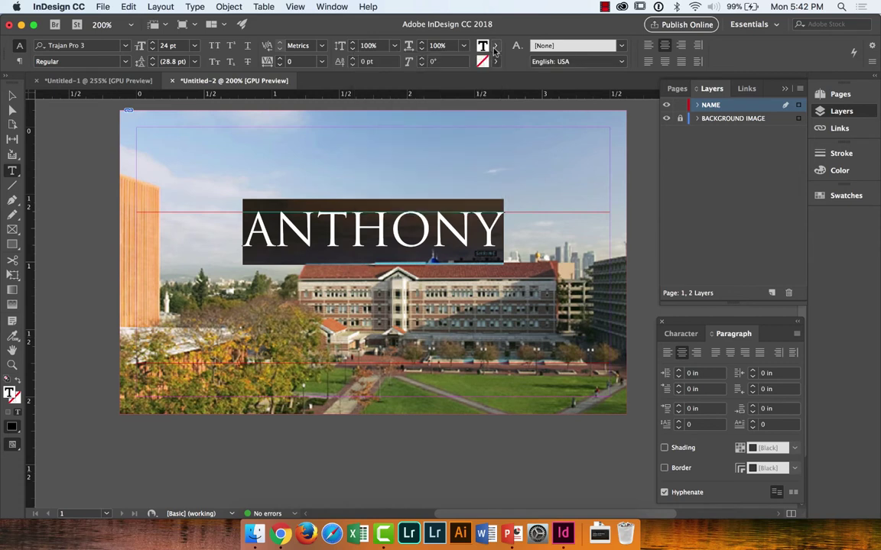
{"action": "left_click", "coordinate": [838, 171]}
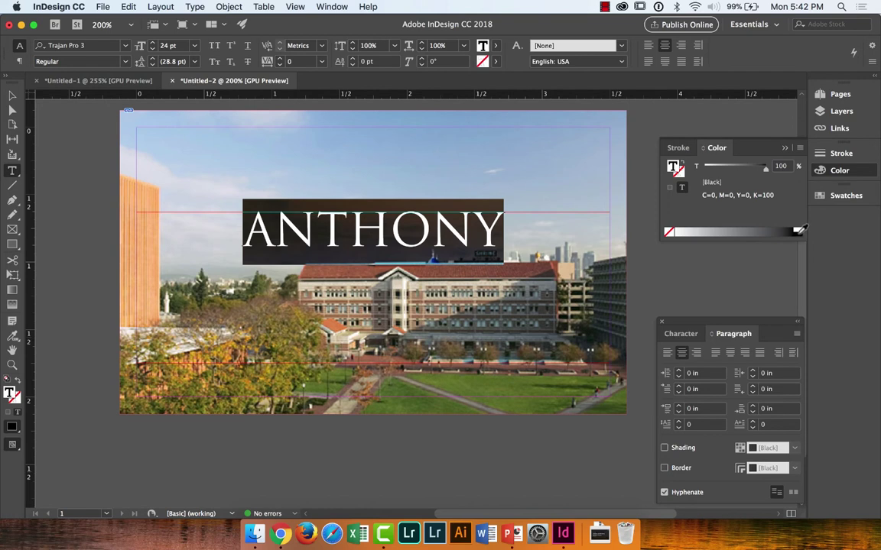
{"action": "left_click", "coordinate": [853, 196]}
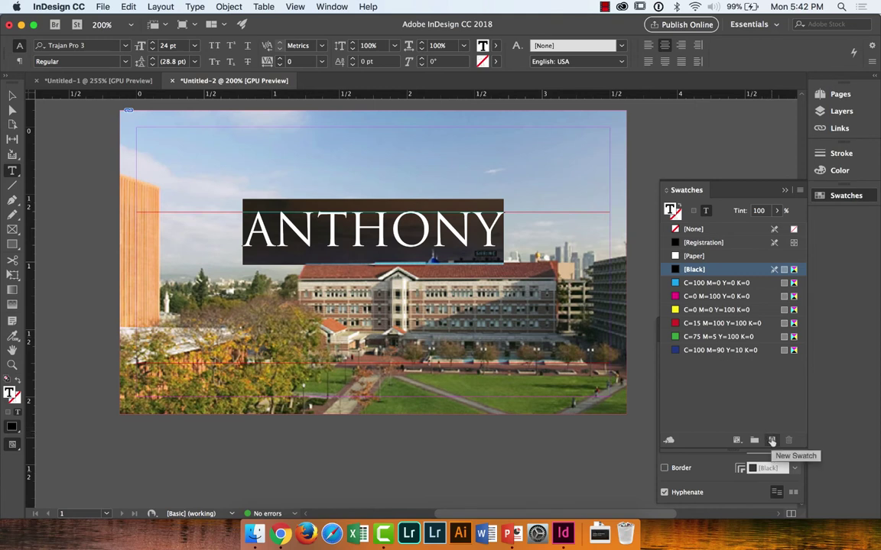
{"action": "left_click", "coordinate": [772, 442]}
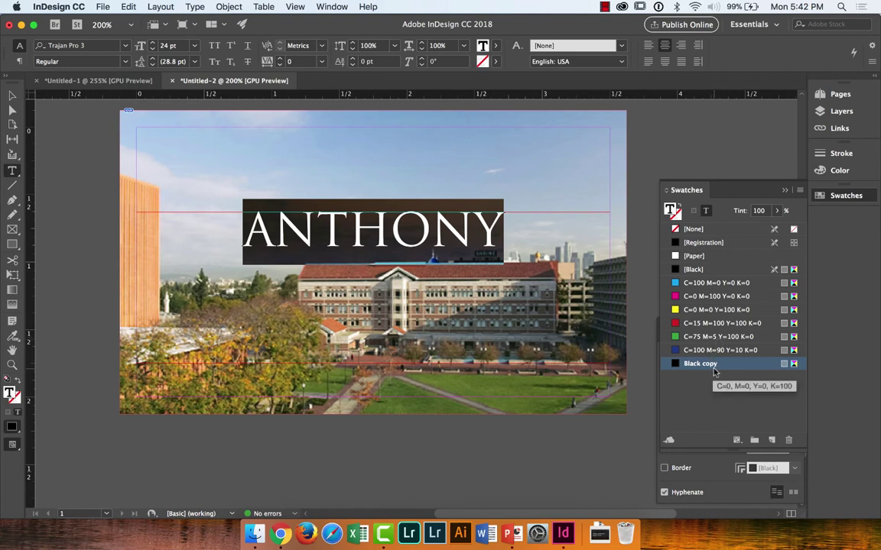
Step: Name the new swatch 'USC COLOR' and make it a spot colour from a PANTONE+ library
{"action": "double_click", "coordinate": [711, 367]}
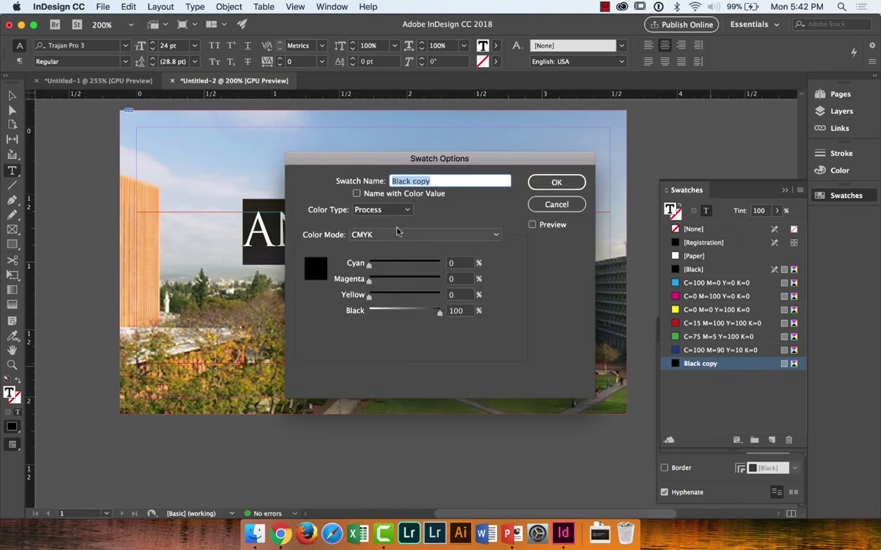
{"action": "type", "text": "USC COLOR"}
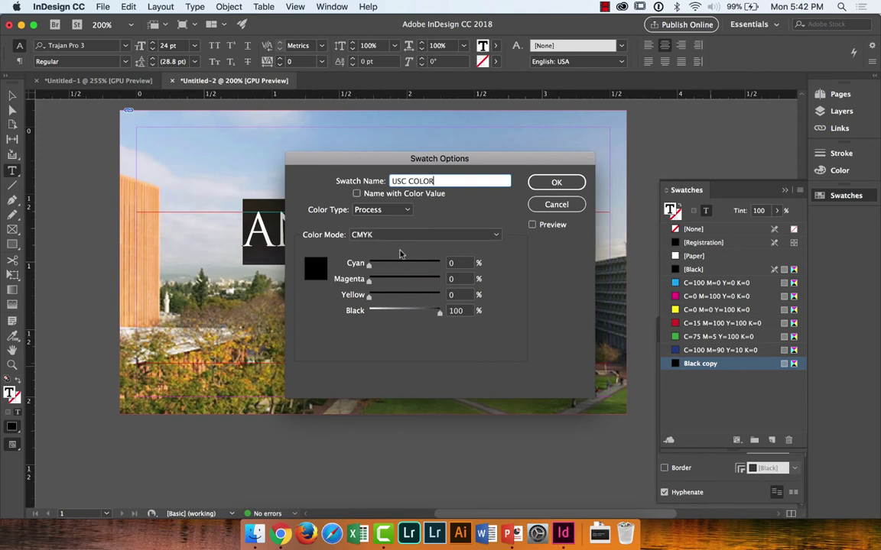
{"action": "left_click", "coordinate": [396, 211]}
{"action": "left_click", "coordinate": [396, 211]}
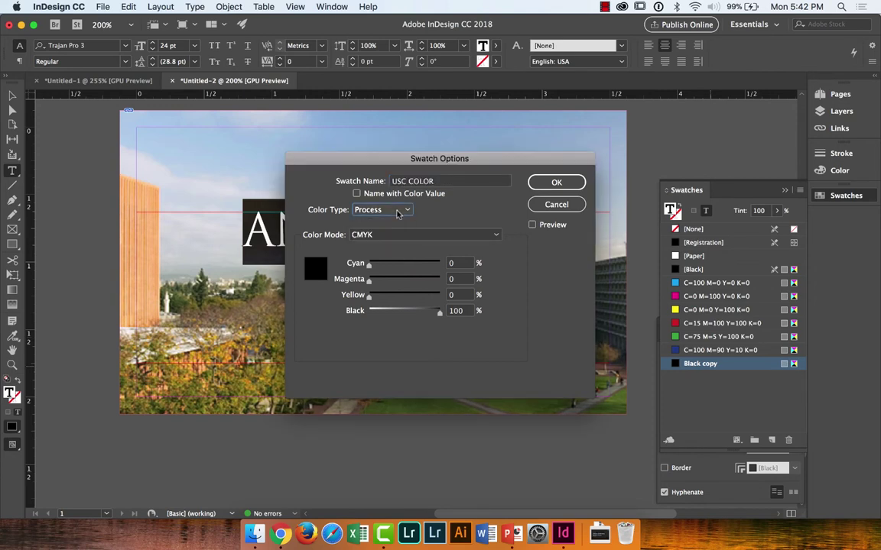
{"action": "left_click", "coordinate": [396, 211]}
{"action": "left_click", "coordinate": [375, 235]}
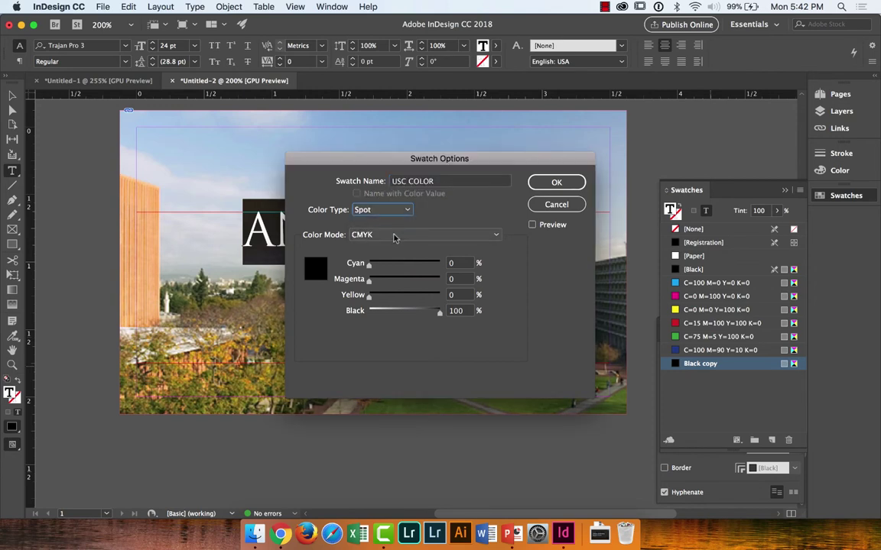
{"action": "left_click", "coordinate": [395, 237]}
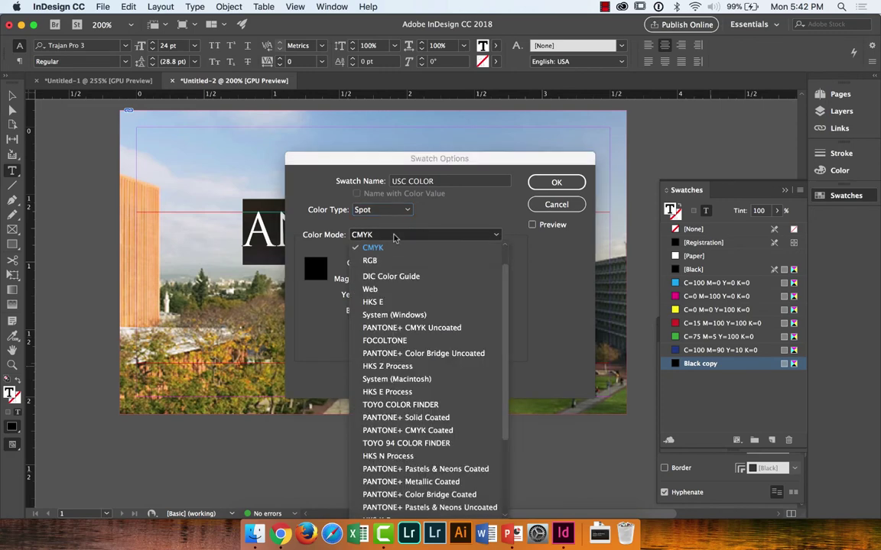
{"action": "left_click", "coordinate": [394, 238]}
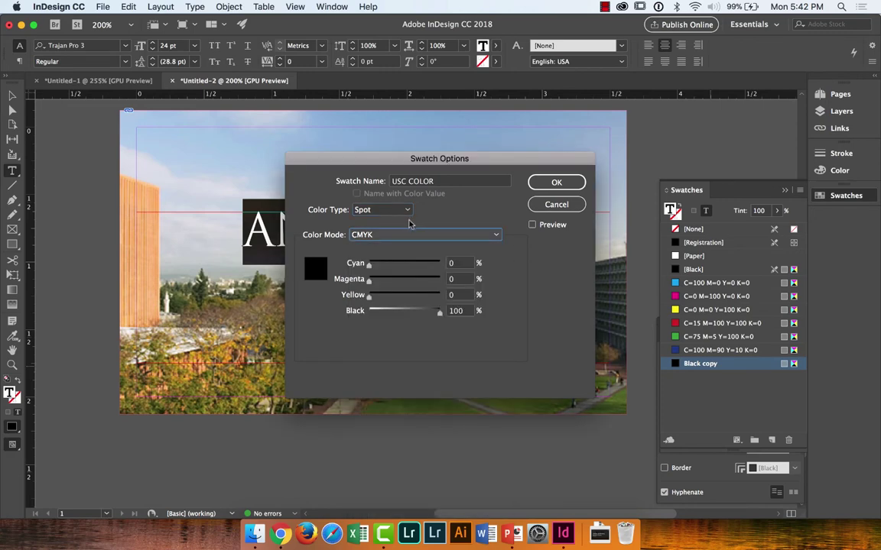
{"action": "left_click", "coordinate": [387, 238]}
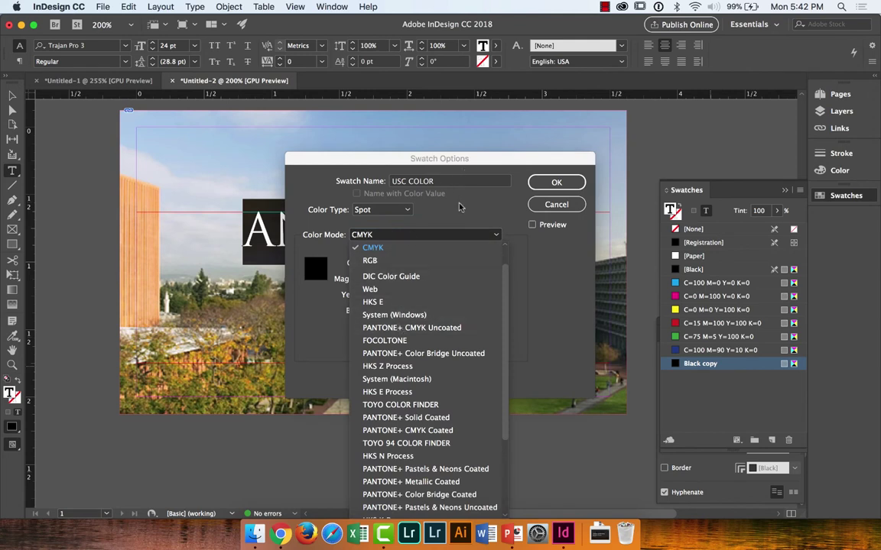
{"action": "left_click", "coordinate": [416, 188]}
{"action": "left_click", "coordinate": [447, 237]}
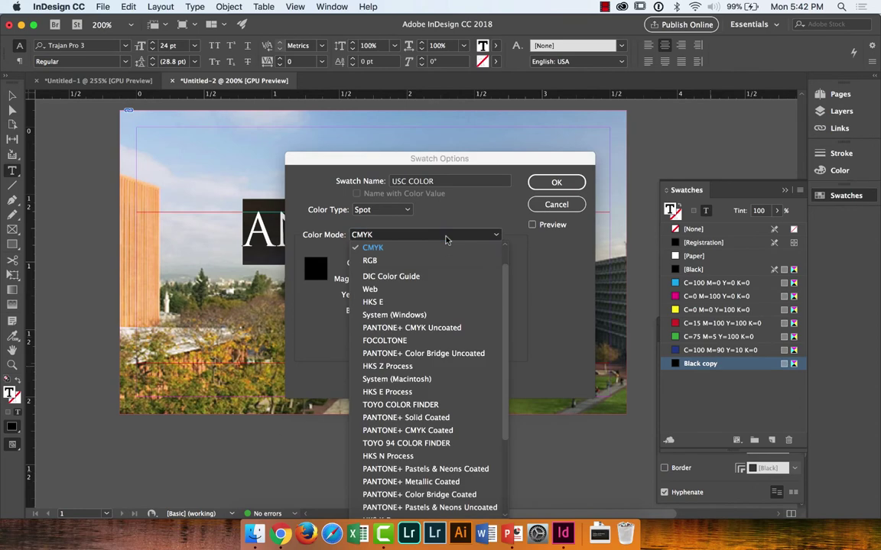
{"action": "left_click", "coordinate": [416, 328]}
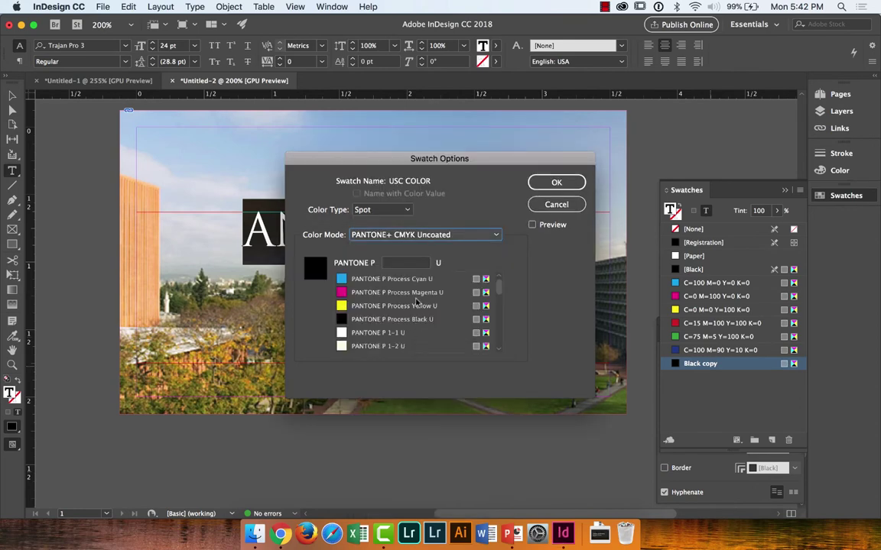
Step: Set the swatch to PANTONE 201 C from the PANTONE+ Solid Coated library and confirm
{"action": "key", "text": "super+Tab"}
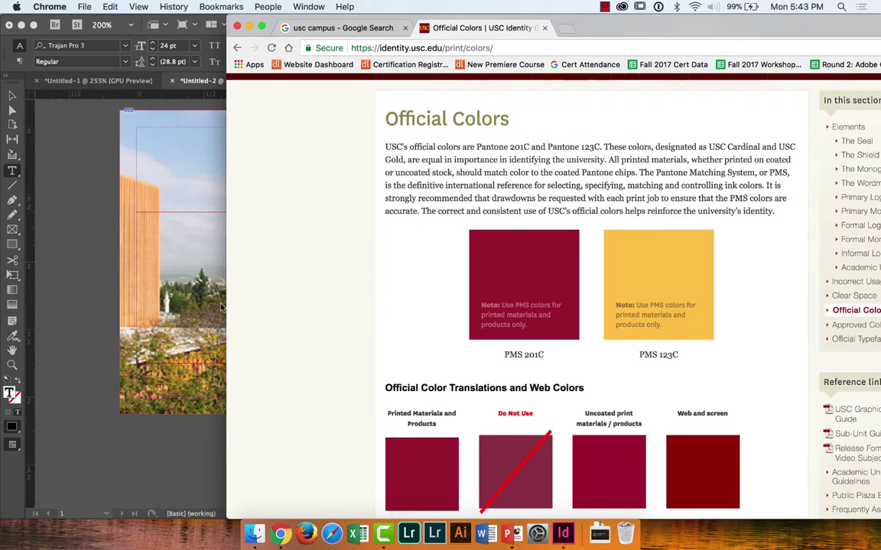
{"action": "key", "text": "super+Tab"}
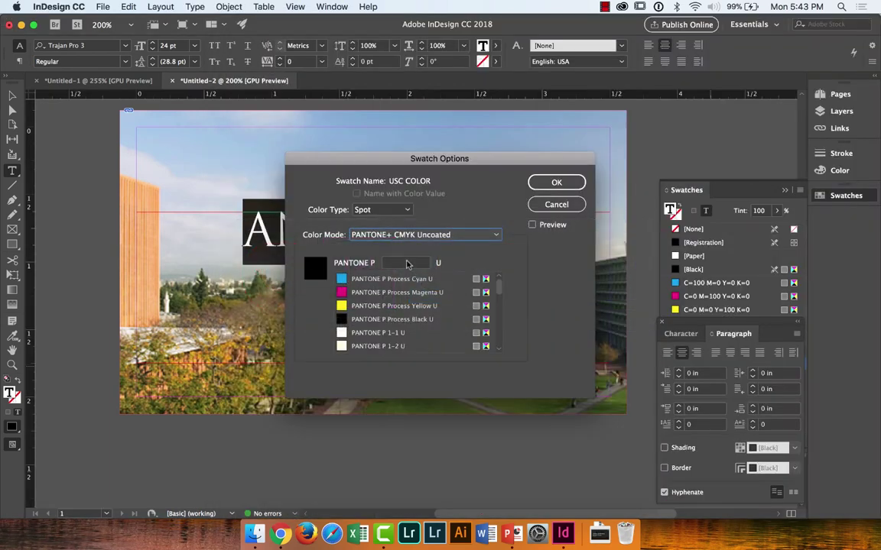
{"action": "left_click", "coordinate": [408, 264]}
{"action": "type", "text": "20-1"}
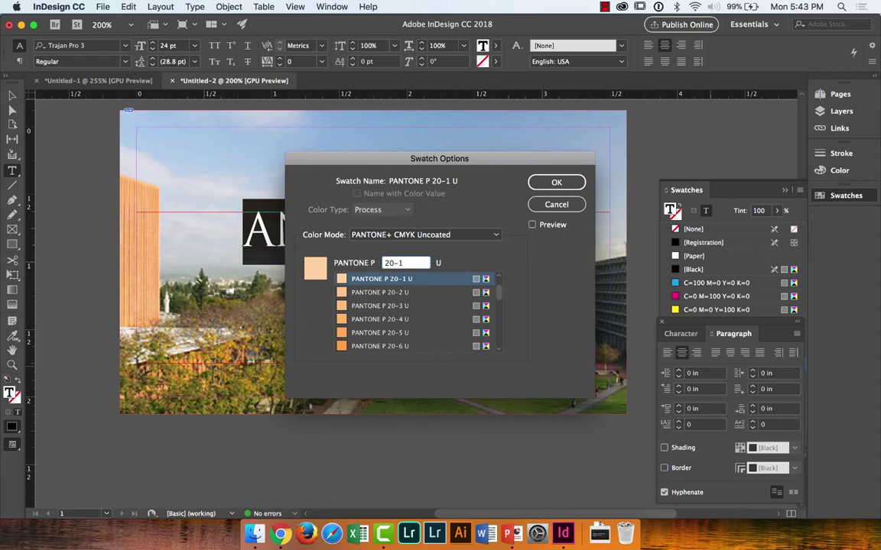
{"action": "key", "text": "BackSpace"}
{"action": "key", "text": "BackSpace"}
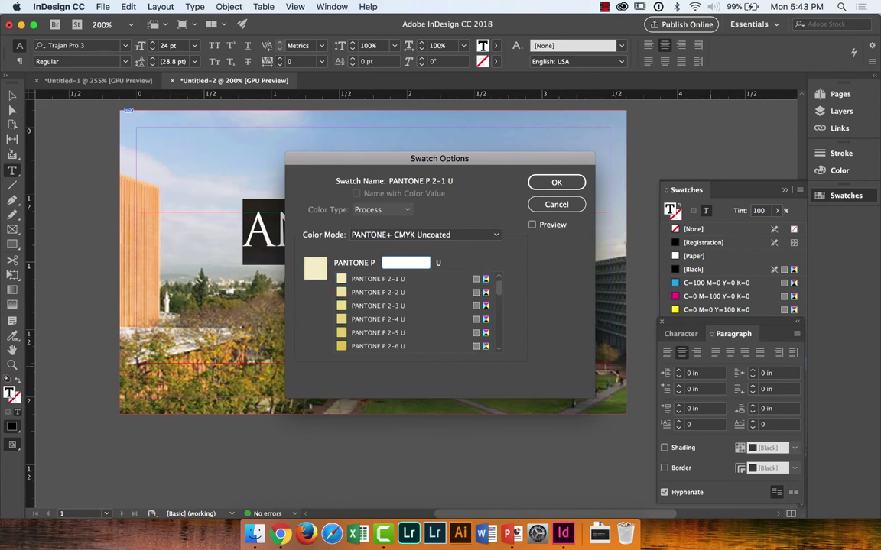
{"action": "type", "text": "1-10"}
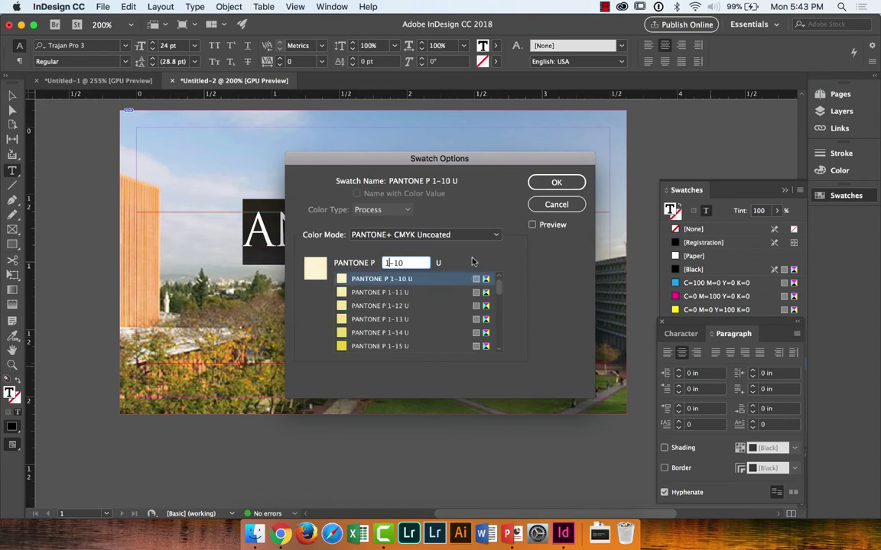
{"action": "left_click", "coordinate": [480, 237]}
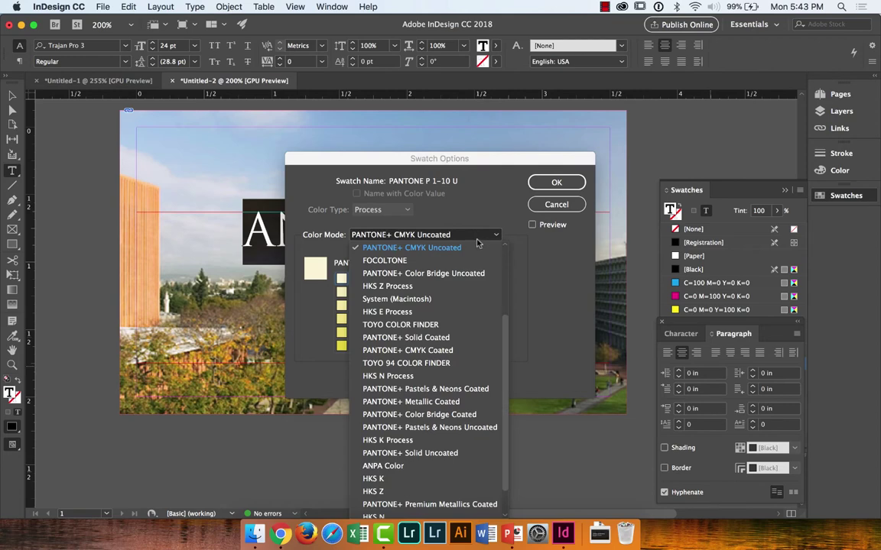
{"action": "left_click", "coordinate": [429, 337]}
{"action": "type", "text": "201"}
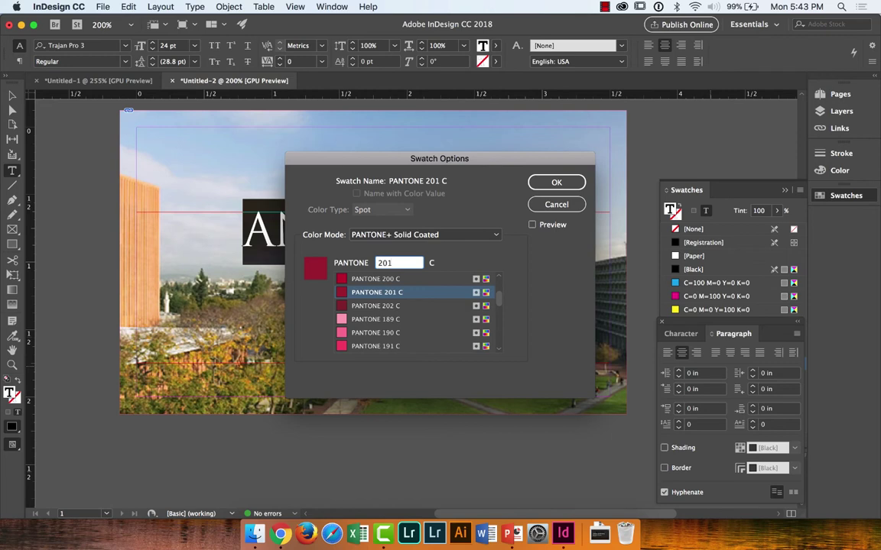
{"action": "left_click", "coordinate": [556, 182]}
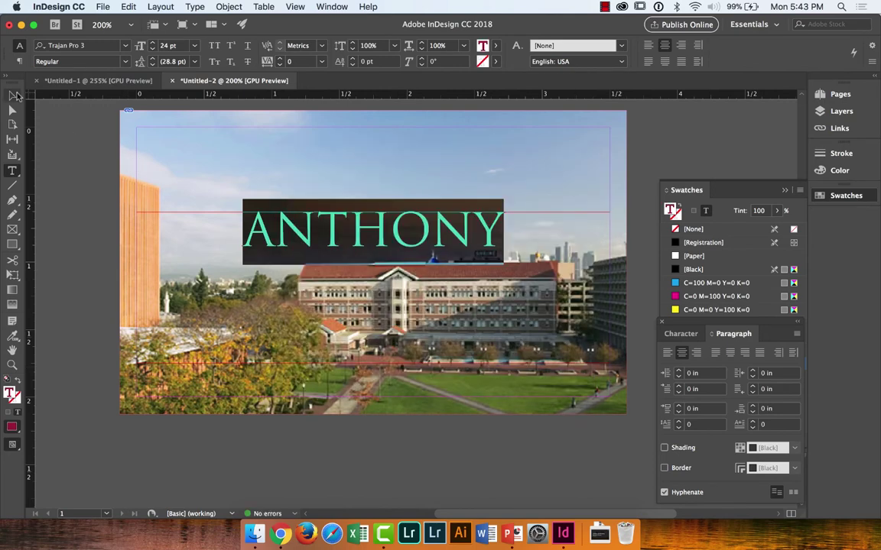
Step: With the ANTHONY frame selected, choose View > Extras > Hide Frame Edges, then deselect
{"action": "left_click", "coordinate": [12, 95]}
{"action": "left_click", "coordinate": [70, 147]}
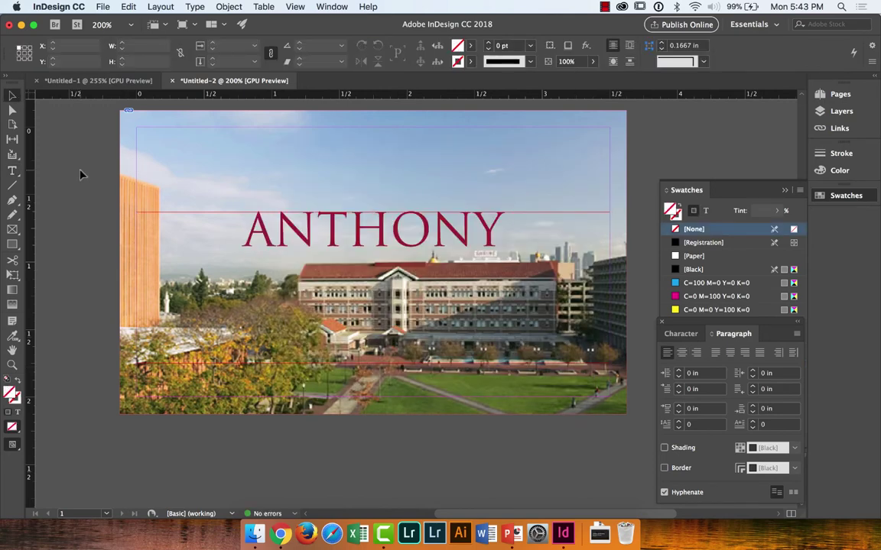
{"action": "left_click", "coordinate": [304, 240]}
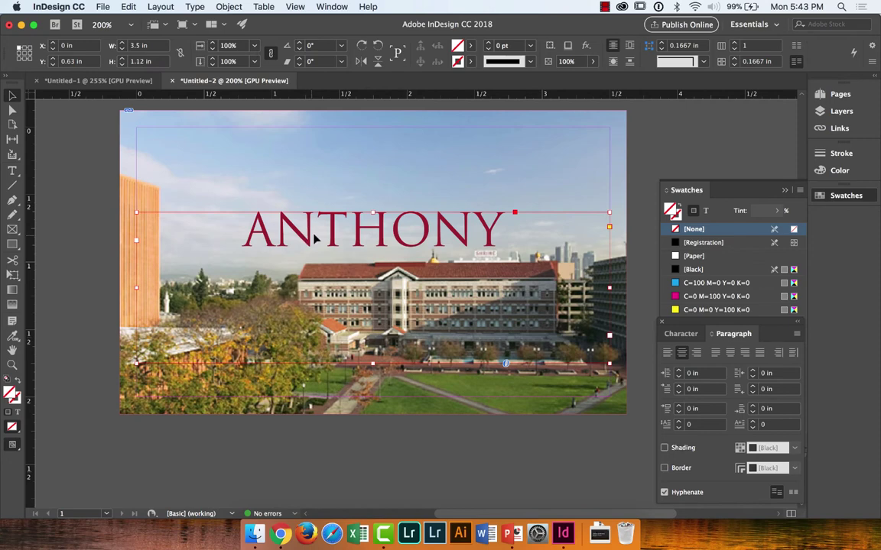
{"action": "left_click", "coordinate": [94, 198]}
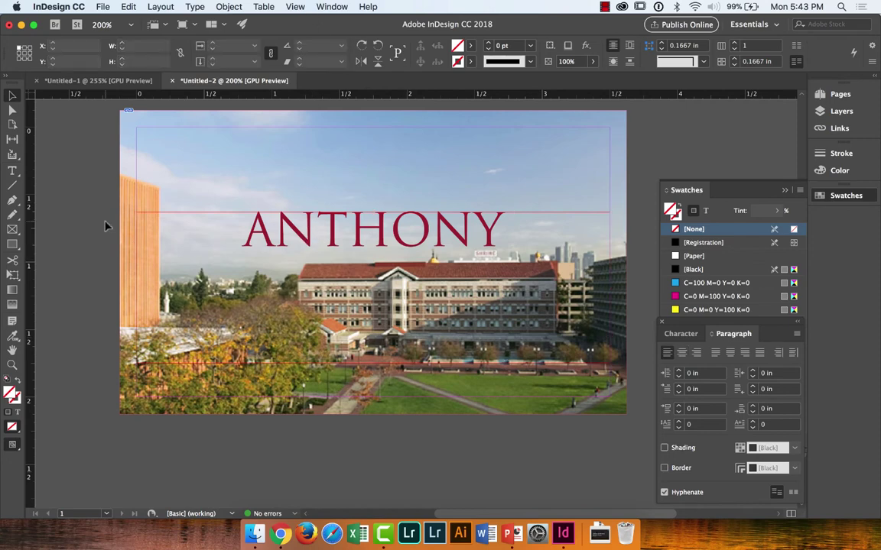
{"action": "left_click", "coordinate": [237, 245]}
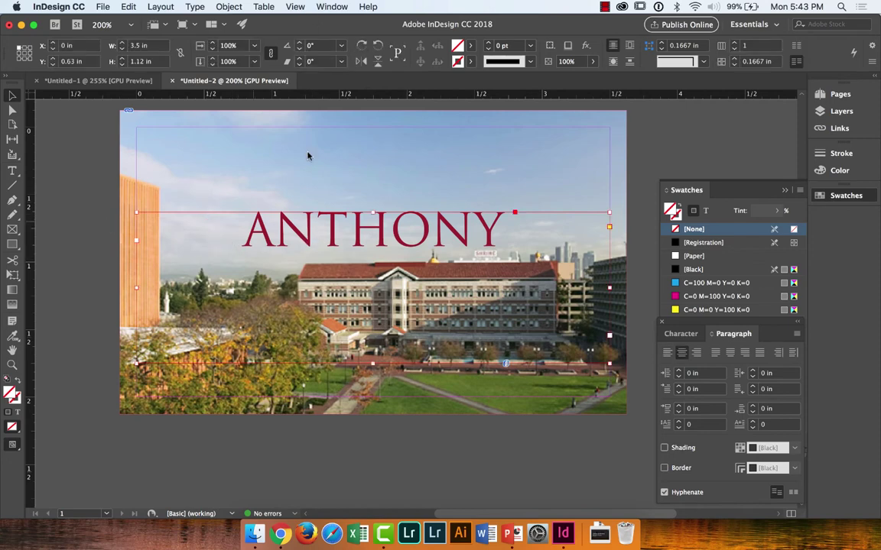
{"action": "left_click", "coordinate": [332, 6]}
{"action": "mouse_move", "coordinate": [295, 6]}
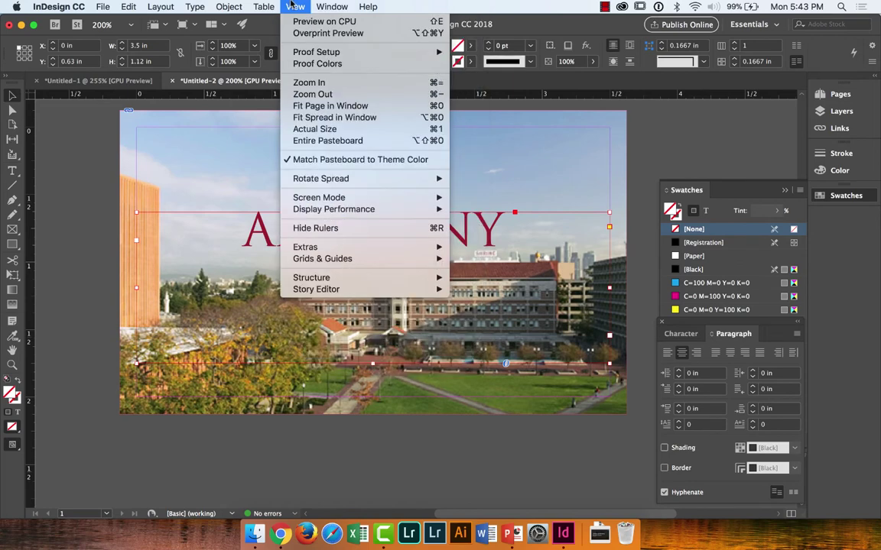
{"action": "mouse_move", "coordinate": [299, 260]}
{"action": "mouse_move", "coordinate": [382, 248]}
{"action": "left_click", "coordinate": [472, 246]}
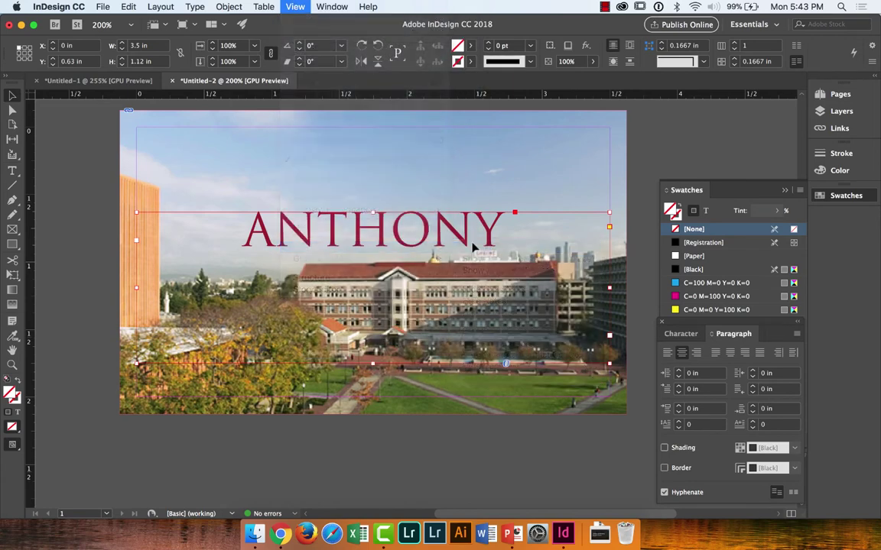
{"action": "left_click", "coordinate": [80, 229]}
{"action": "scroll", "coordinate": [80, 230], "scroll_direction": "up", "scroll_amount": 1}
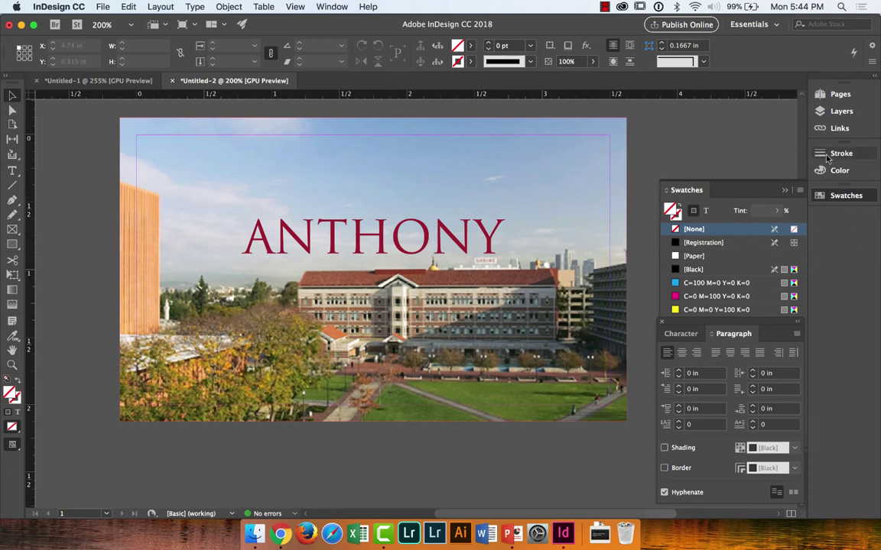
Step: Add a blank second page to the card and rename the NAME layer to TEXT
{"action": "left_click", "coordinate": [840, 94]}
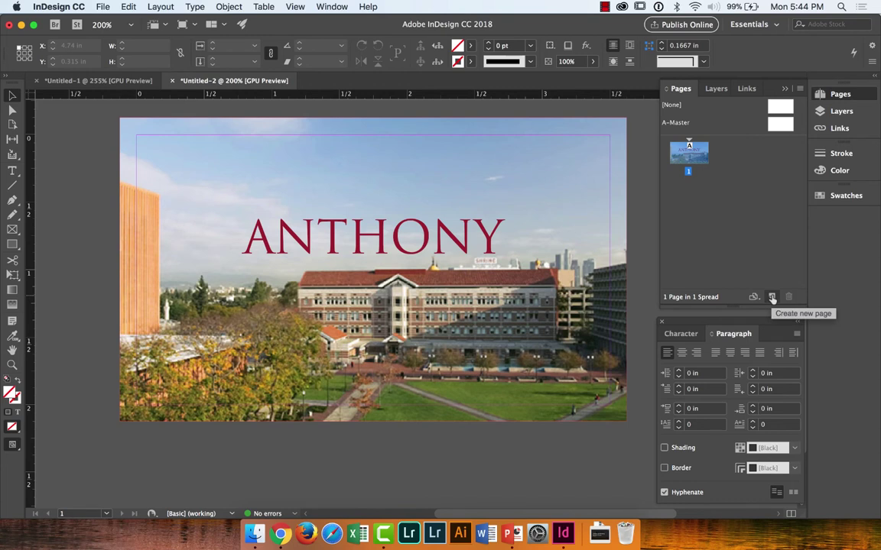
{"action": "left_click", "coordinate": [772, 298]}
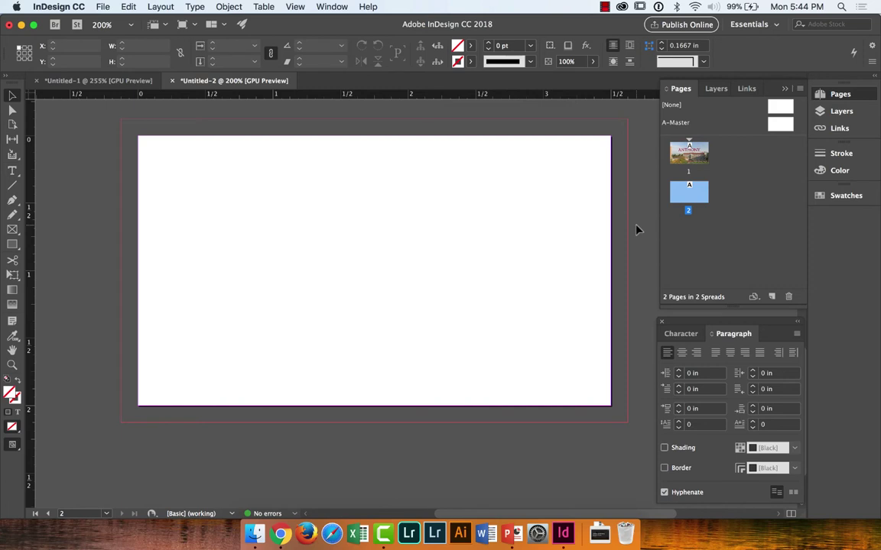
{"action": "left_click", "coordinate": [709, 89]}
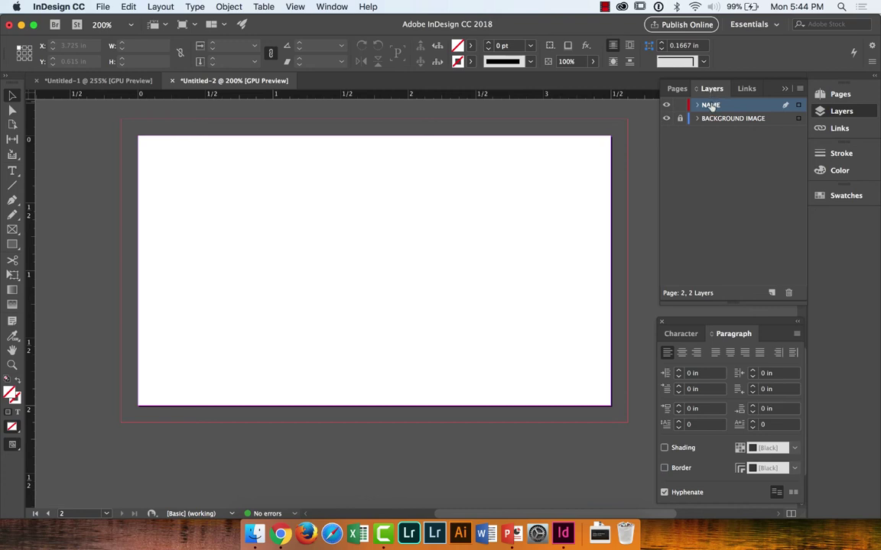
{"action": "double_click", "coordinate": [711, 104]}
{"action": "type", "text": "TEXT"}
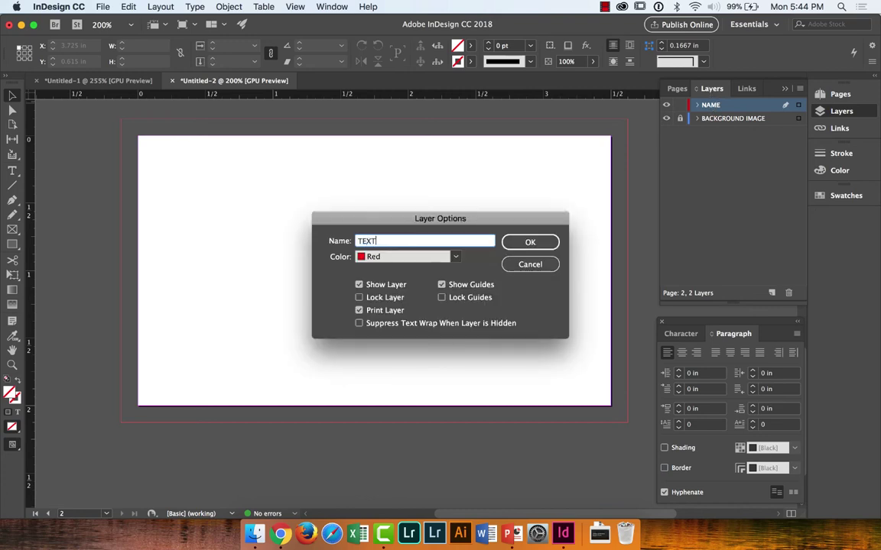
{"action": "key", "text": "Return"}
Step: Rename the BACKGROUND IMAGE layer to BACKGROUND and unlock it
{"action": "double_click", "coordinate": [717, 120]}
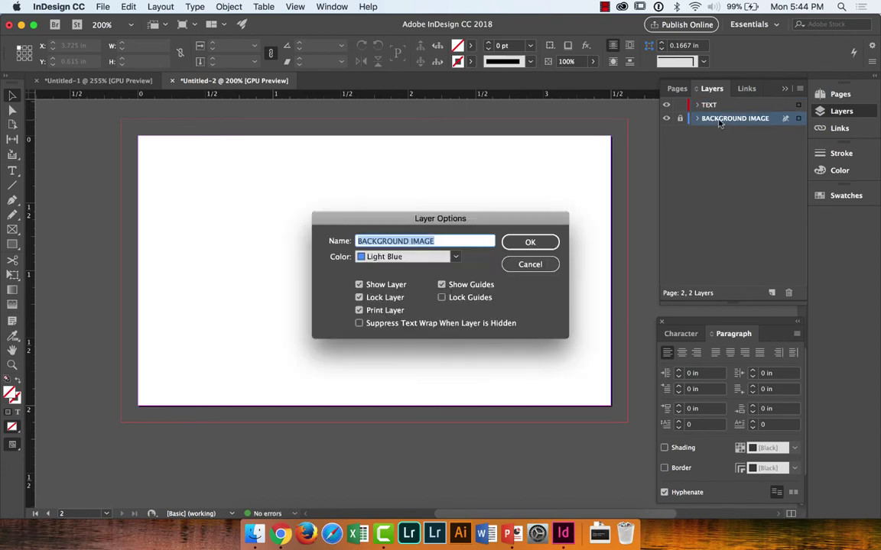
{"action": "type", "text": "BACKGROUND"}
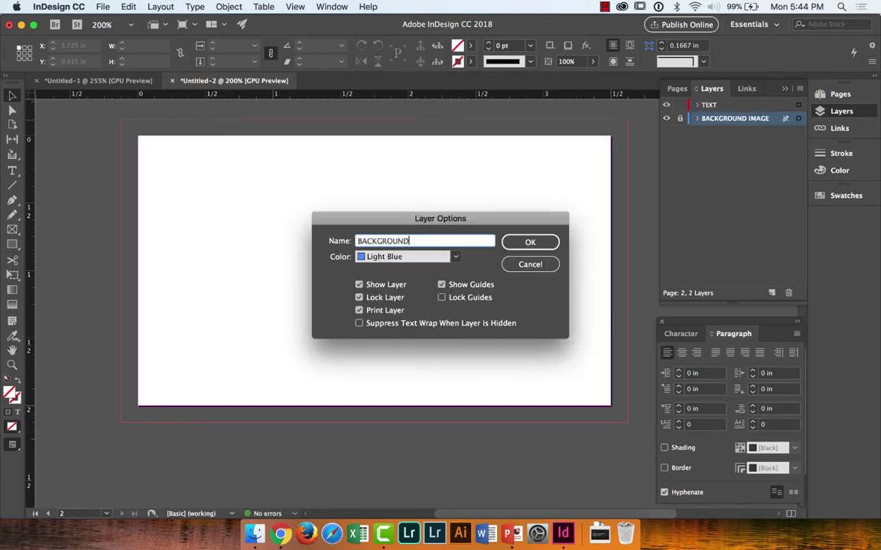
{"action": "key", "text": "Return"}
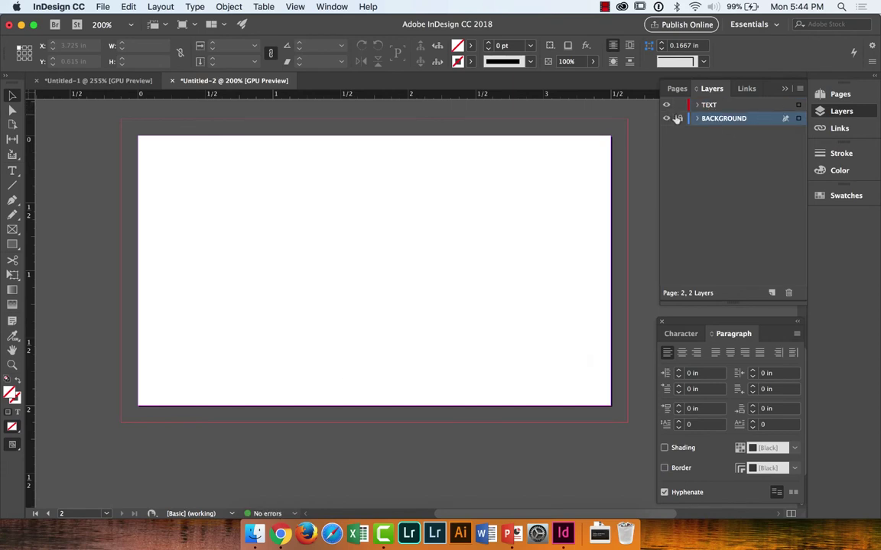
{"action": "left_click", "coordinate": [680, 119]}
{"action": "left_click", "coordinate": [732, 120]}
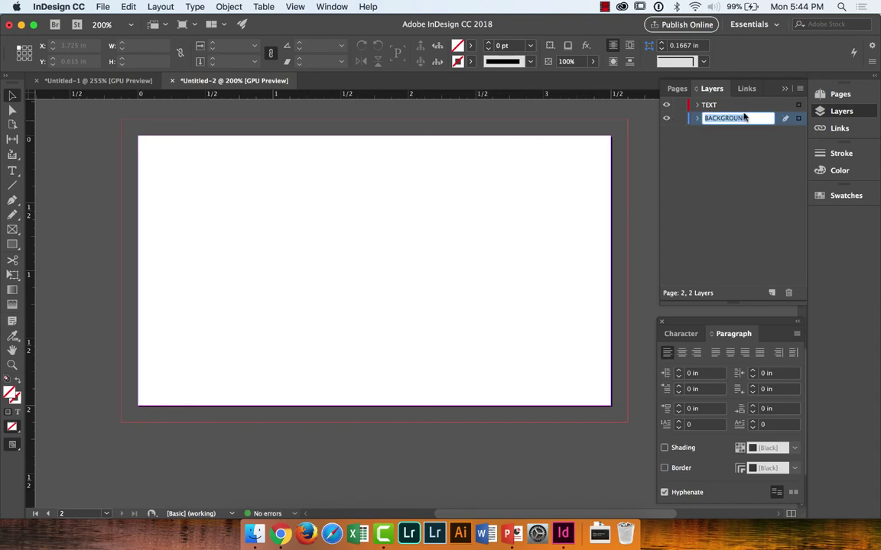
{"action": "key", "text": "Return"}
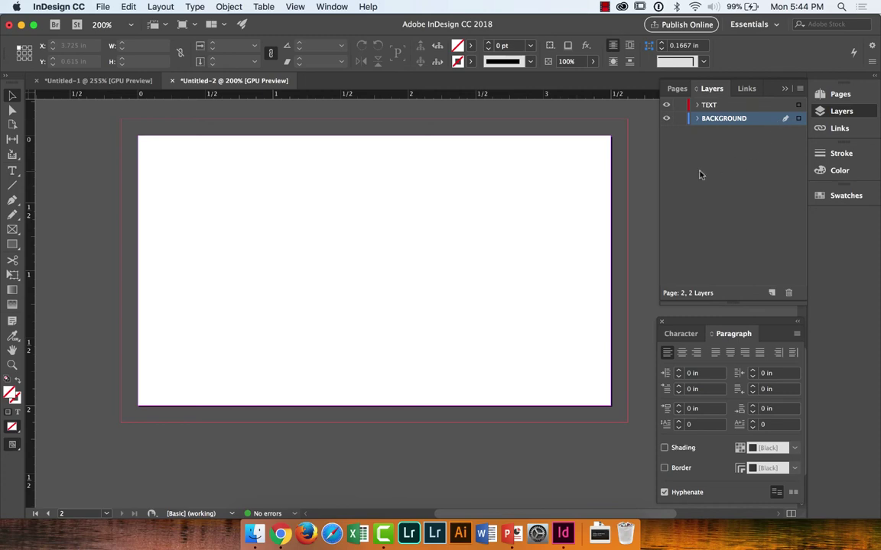
{"action": "scroll", "coordinate": [497, 201], "scroll_direction": "up", "scroll_amount": 5}
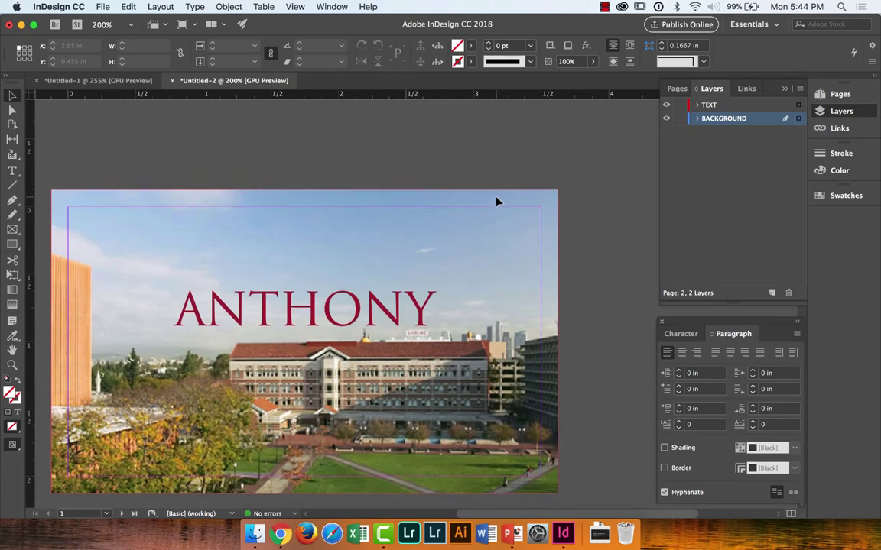
{"action": "scroll", "coordinate": [497, 201], "scroll_direction": "down", "scroll_amount": 5}
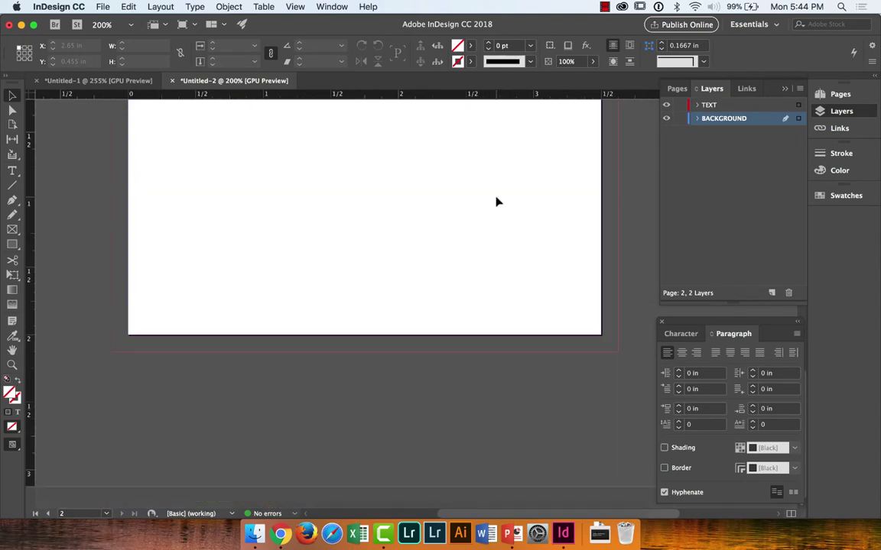
{"action": "scroll", "coordinate": [496, 202], "scroll_direction": "up", "scroll_amount": 1}
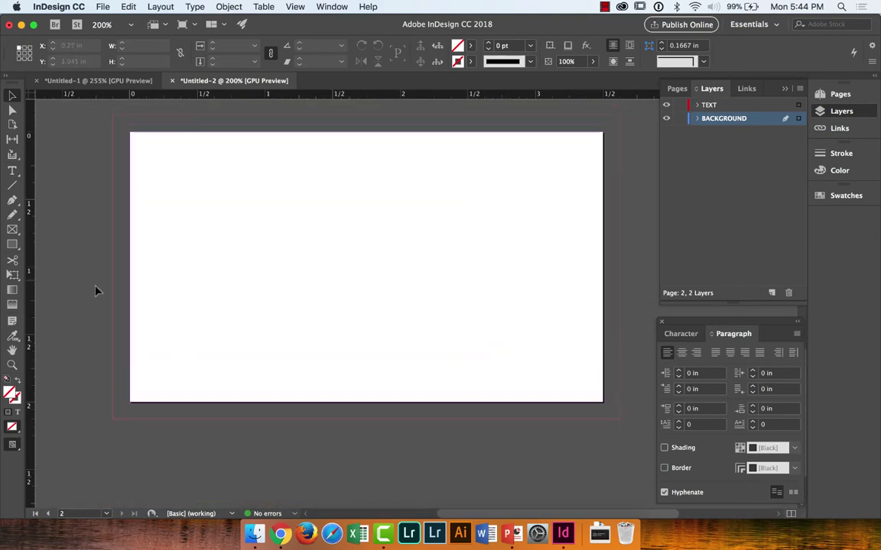
Step: Draw a full-bleed 3.75 × 2.25 in rectangle on page 2 and fill it with PANTONE 201 C
{"action": "left_click", "coordinate": [13, 245]}
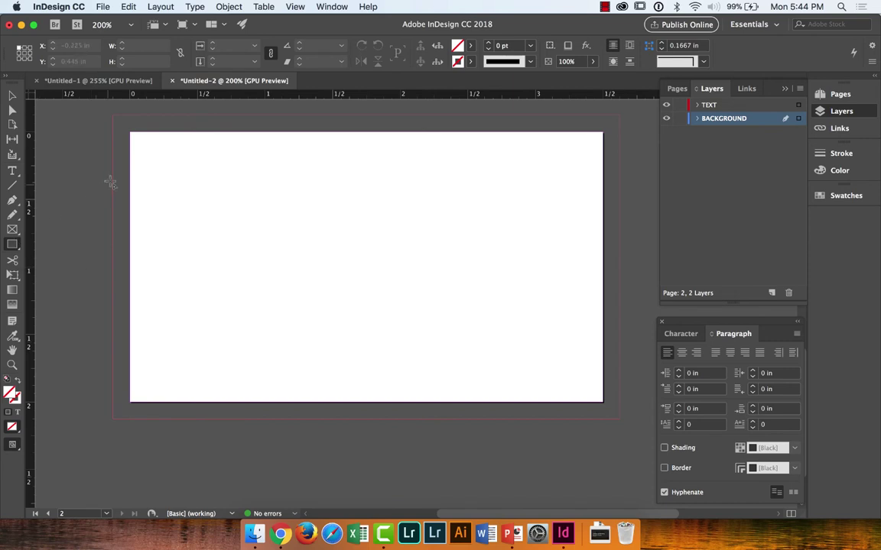
{"action": "mouse_move", "coordinate": [113, 117]}
{"action": "left_mouse_down"}
{"action": "mouse_move", "coordinate": [312, 330]}
{"action": "mouse_move", "coordinate": [568, 379]}
{"action": "mouse_move", "coordinate": [603, 415]}
{"action": "mouse_move", "coordinate": [625, 420]}
{"action": "left_mouse_up"}
{"action": "left_click", "coordinate": [625, 420]}
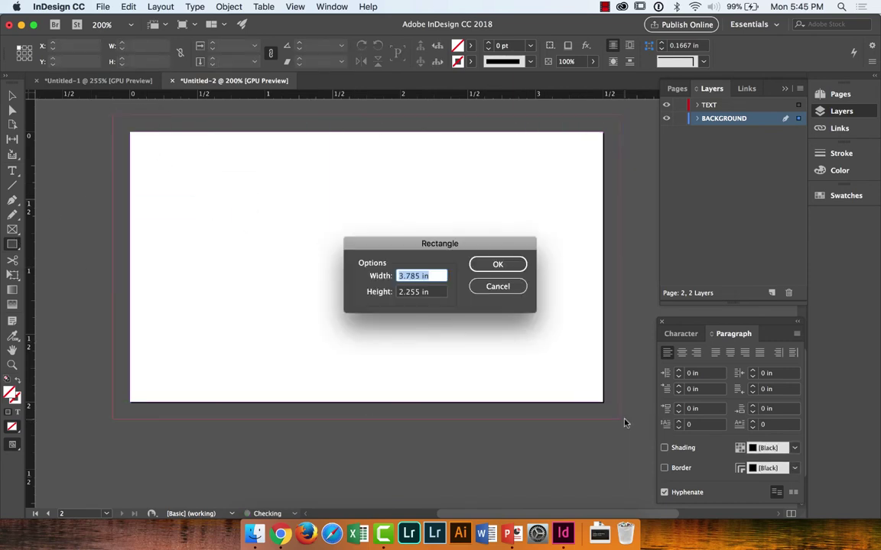
{"action": "left_click", "coordinate": [483, 287]}
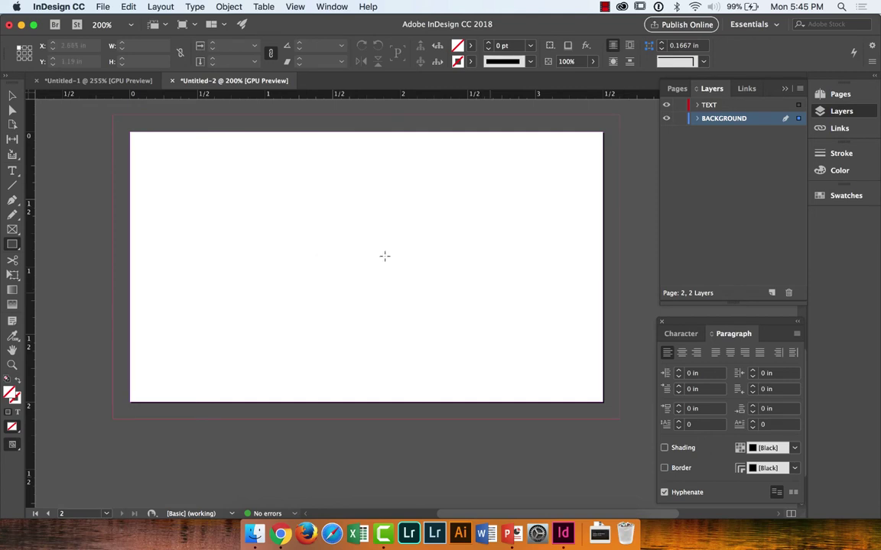
{"action": "mouse_move", "coordinate": [115, 117]}
{"action": "left_mouse_down"}
{"action": "mouse_move", "coordinate": [492, 426]}
{"action": "mouse_move", "coordinate": [611, 405]}
{"action": "mouse_move", "coordinate": [629, 419]}
{"action": "mouse_move", "coordinate": [620, 423]}
{"action": "left_mouse_up"}
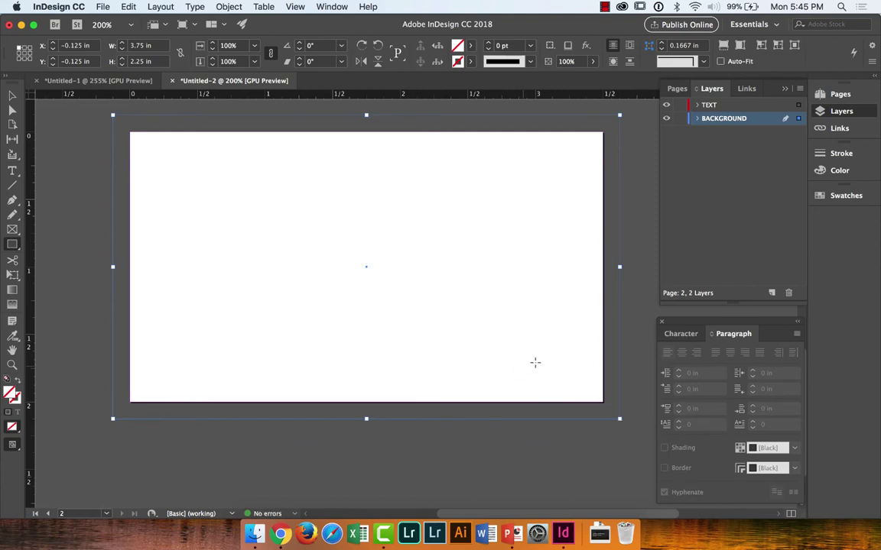
{"action": "left_click", "coordinate": [843, 196]}
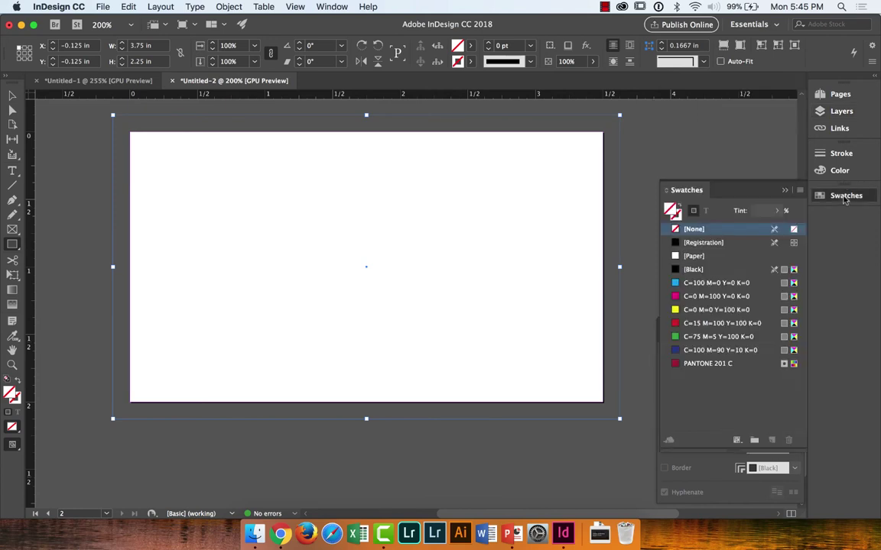
{"action": "left_click", "coordinate": [724, 364]}
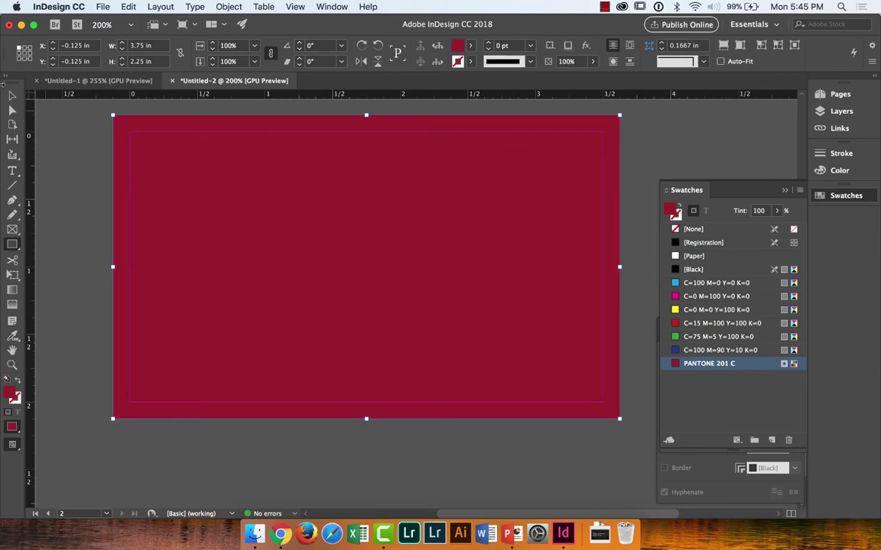
{"action": "left_click", "coordinate": [12, 95]}
{"action": "left_click", "coordinate": [80, 185]}
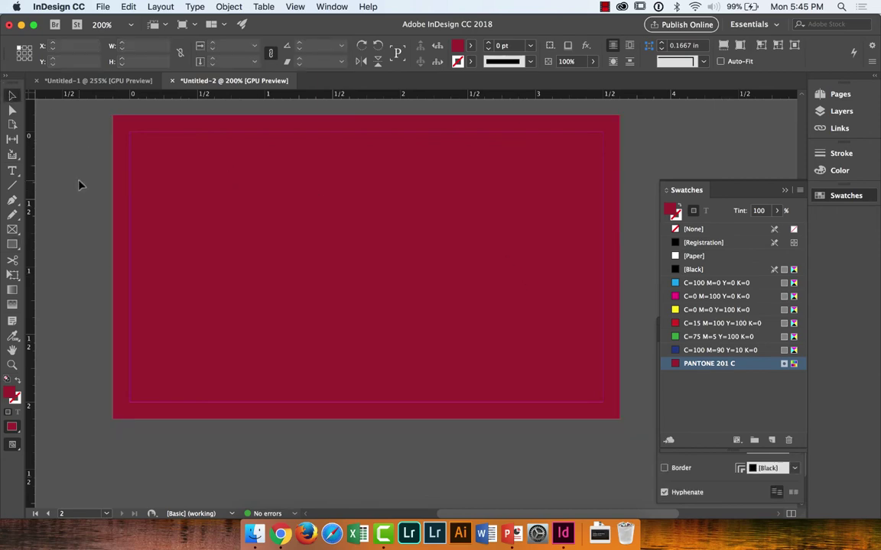
Step: Lock the BACKGROUND layer and make TEXT the active layer
{"action": "scroll", "coordinate": [80, 186], "scroll_direction": "up", "scroll_amount": 10}
{"action": "scroll", "coordinate": [80, 186], "scroll_direction": "down", "scroll_amount": 10}
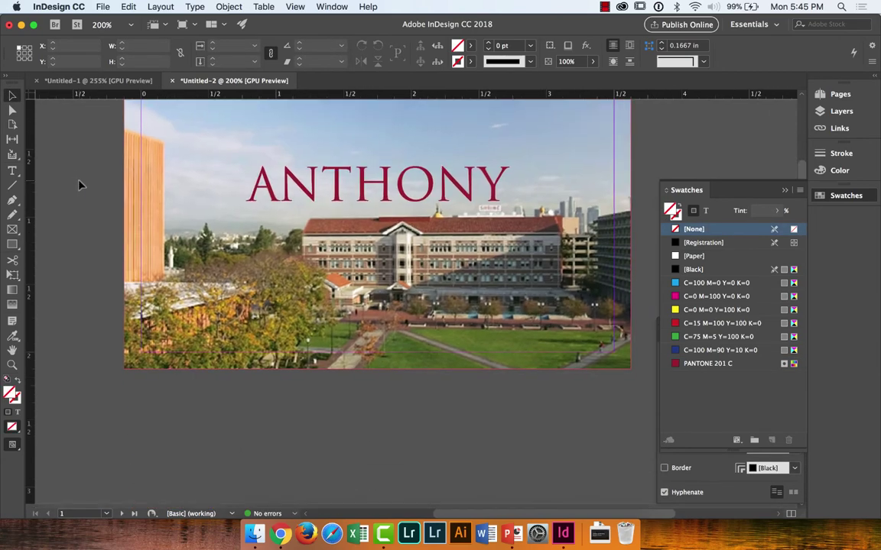
{"action": "scroll", "coordinate": [80, 186], "scroll_direction": "down", "scroll_amount": 1}
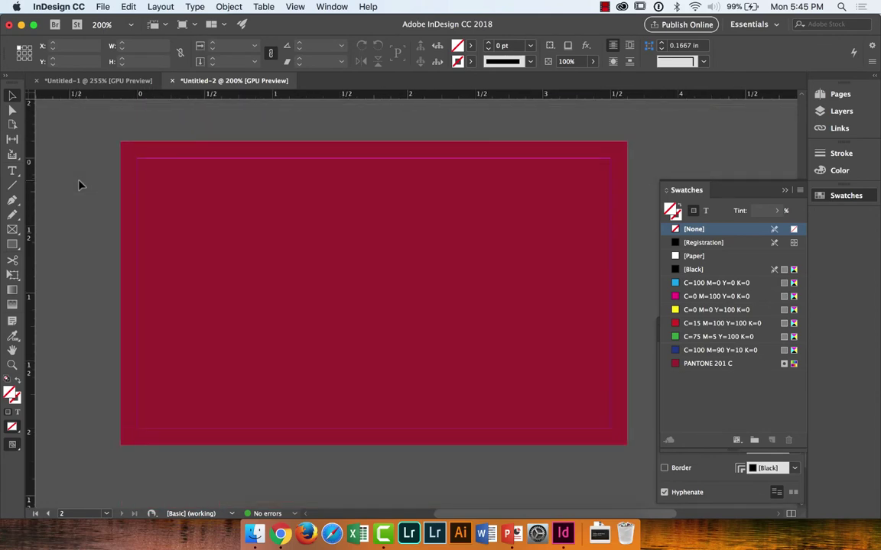
{"action": "left_click", "coordinate": [848, 115]}
{"action": "left_click", "coordinate": [680, 119]}
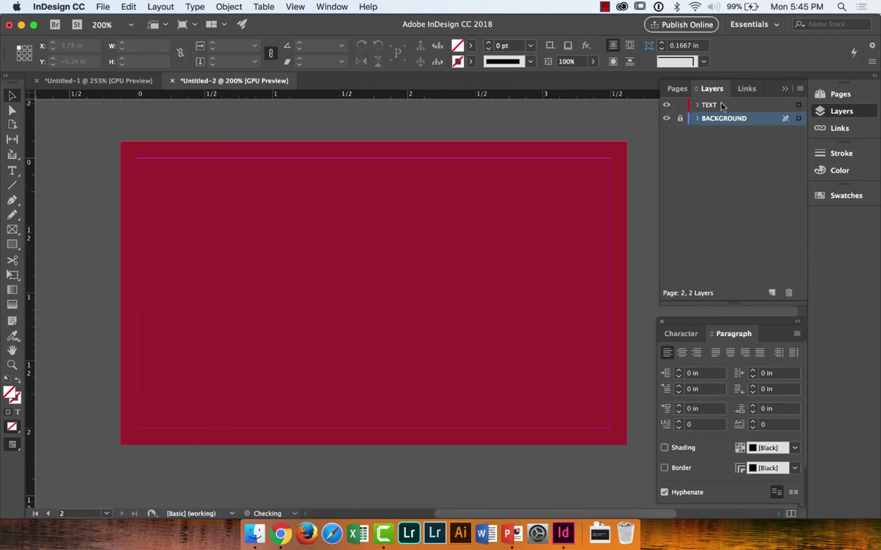
{"action": "left_click", "coordinate": [711, 105]}
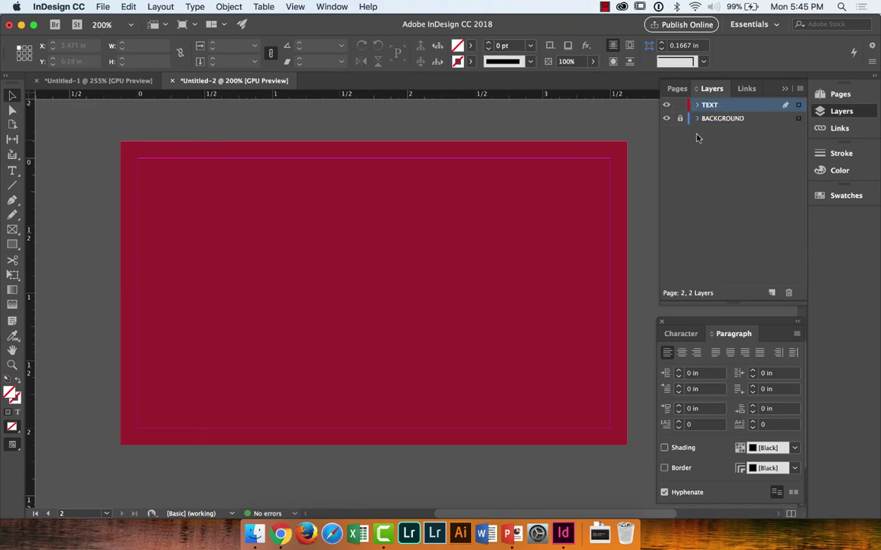
{"action": "left_click", "coordinate": [678, 89]}
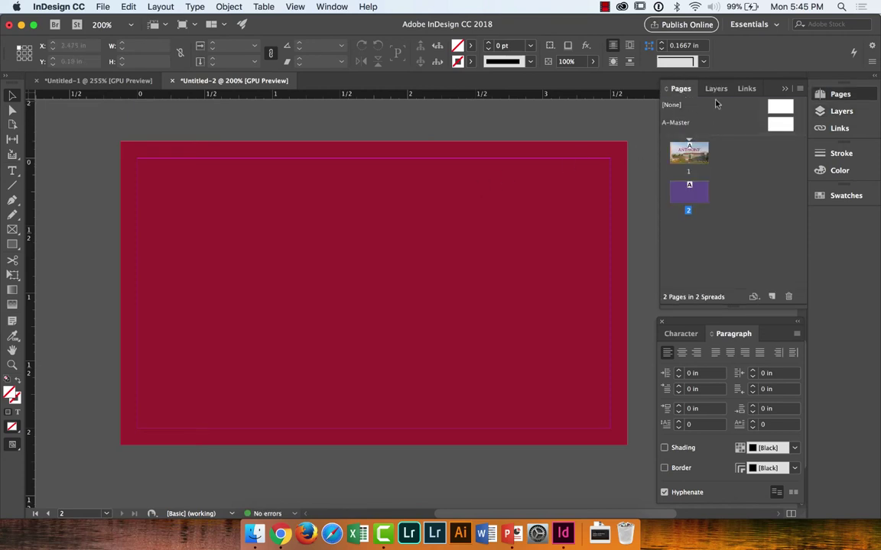
Step: Recheck the USC colours web page, then pick PANTONE 201 C as the current fill colour
{"action": "left_click", "coordinate": [836, 197]}
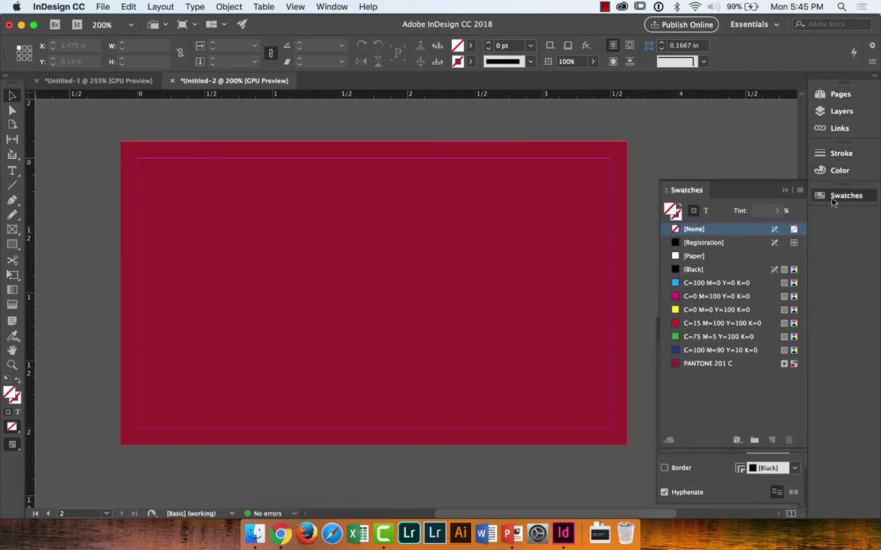
{"action": "left_click", "coordinate": [282, 536]}
{"action": "left_click", "coordinate": [138, 472]}
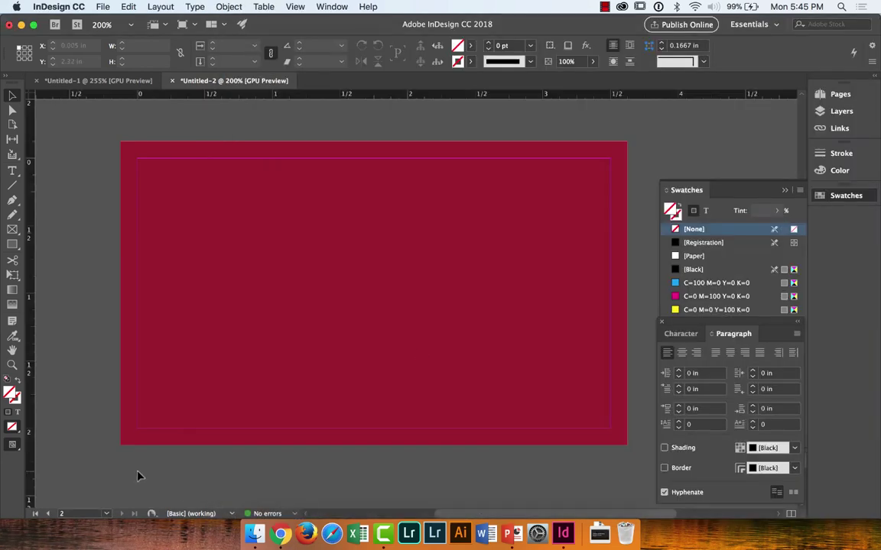
{"action": "double_click", "coordinate": [727, 190]}
{"action": "left_click", "coordinate": [715, 364]}
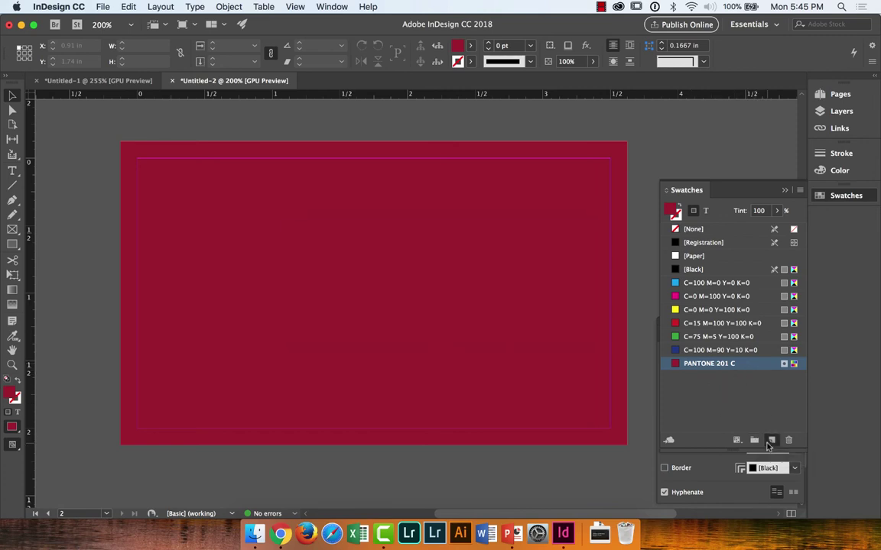
{"action": "left_click", "coordinate": [772, 440]}
{"action": "left_click", "coordinate": [558, 293]}
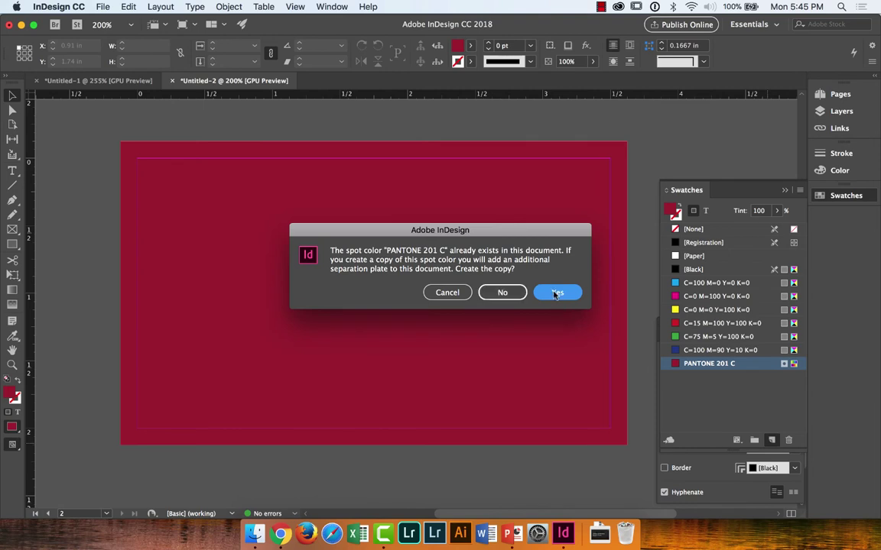
{"action": "double_click", "coordinate": [719, 378]}
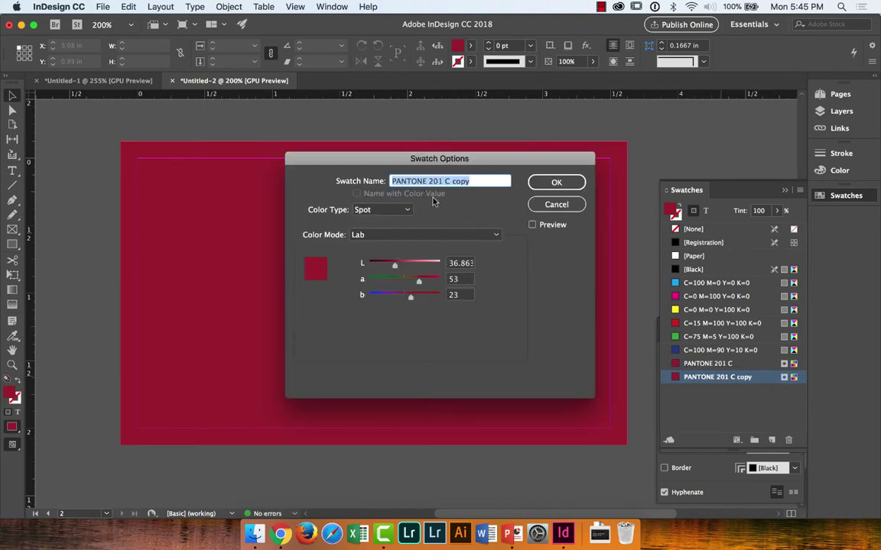
{"action": "type", "text": "GOLD"}
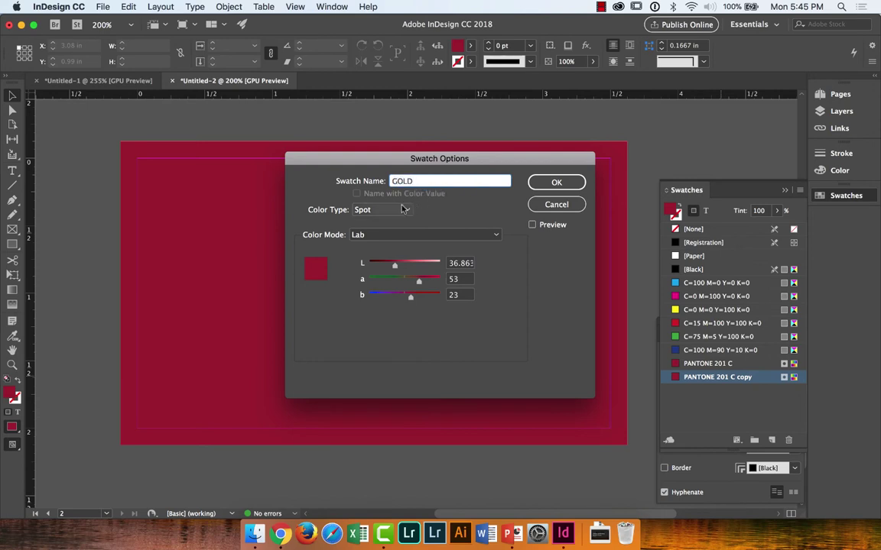
{"action": "left_click", "coordinate": [409, 209]}
{"action": "left_click", "coordinate": [396, 222]}
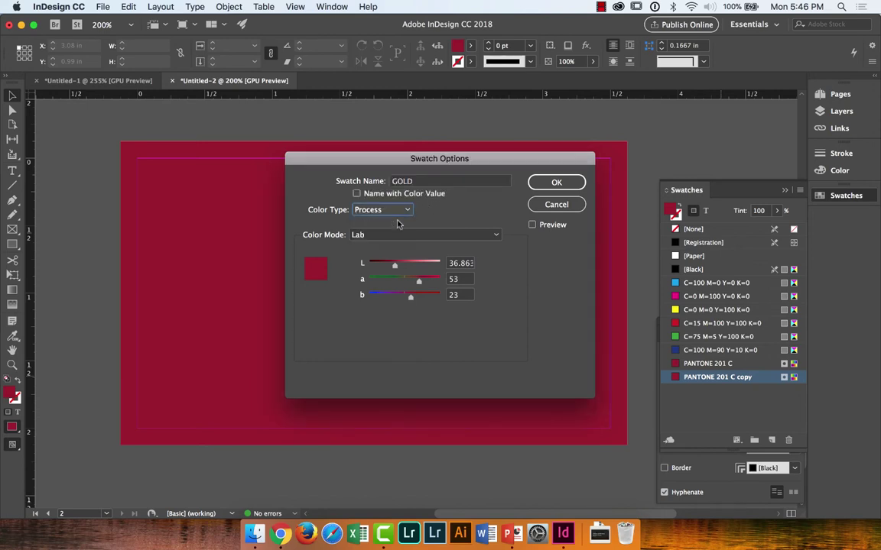
{"action": "left_click", "coordinate": [396, 210]}
{"action": "left_click", "coordinate": [393, 234]}
{"action": "left_click", "coordinate": [393, 235]}
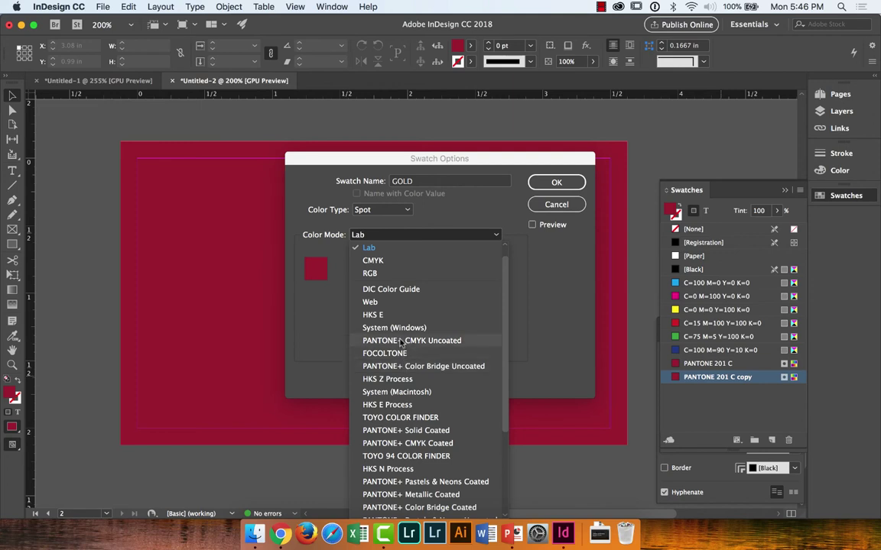
{"action": "left_click", "coordinate": [557, 205]}
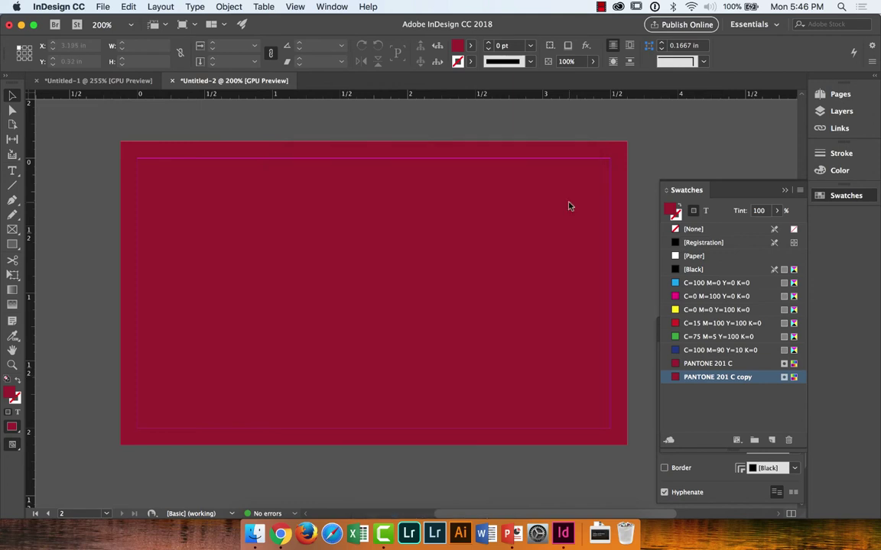
{"action": "key", "text": "super+z"}
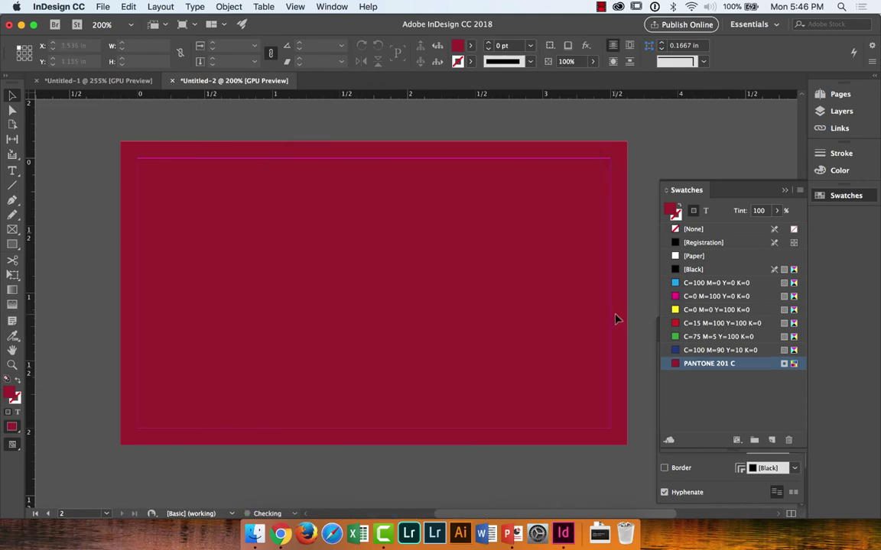
Step: Undo, then fill the page 2 frame with PANTONE 201 C and try swapping its fill and stroke
{"action": "key", "text": "super+z"}
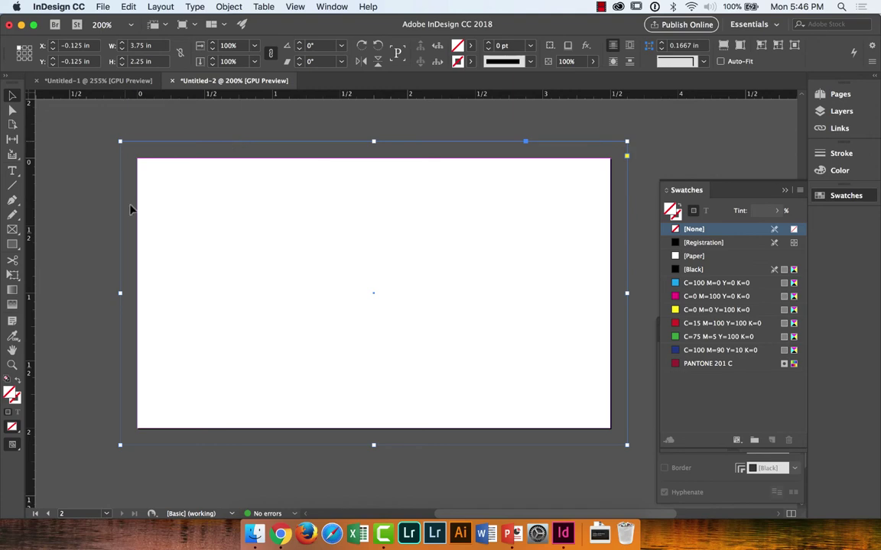
{"action": "left_click", "coordinate": [722, 364]}
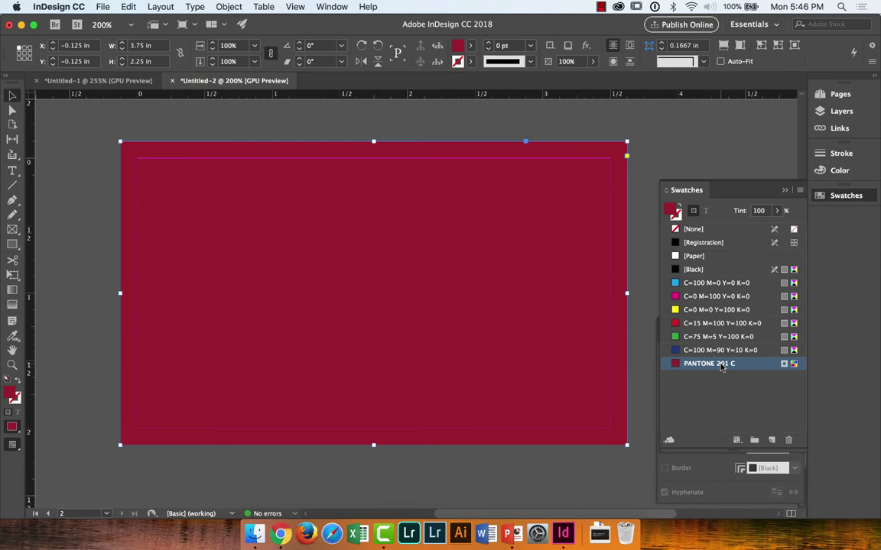
{"action": "left_click", "coordinate": [679, 206]}
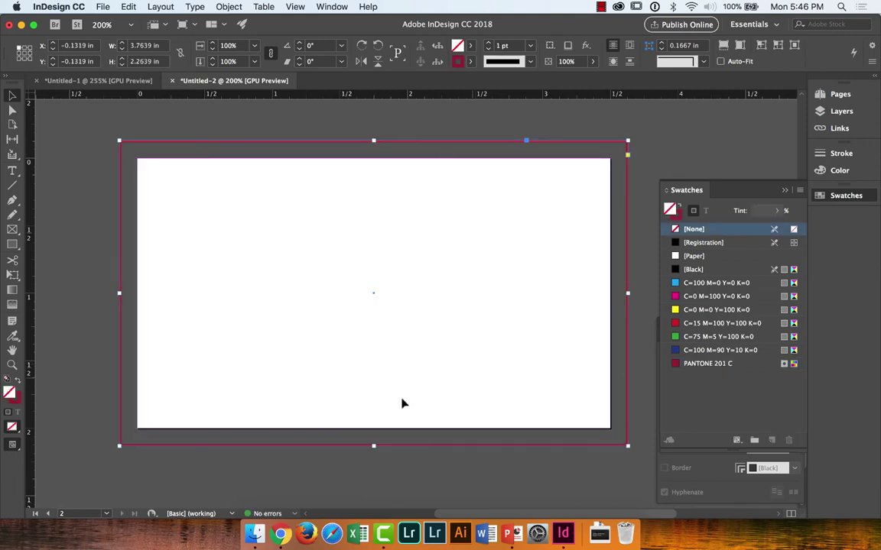
{"action": "key", "text": "shift+x"}
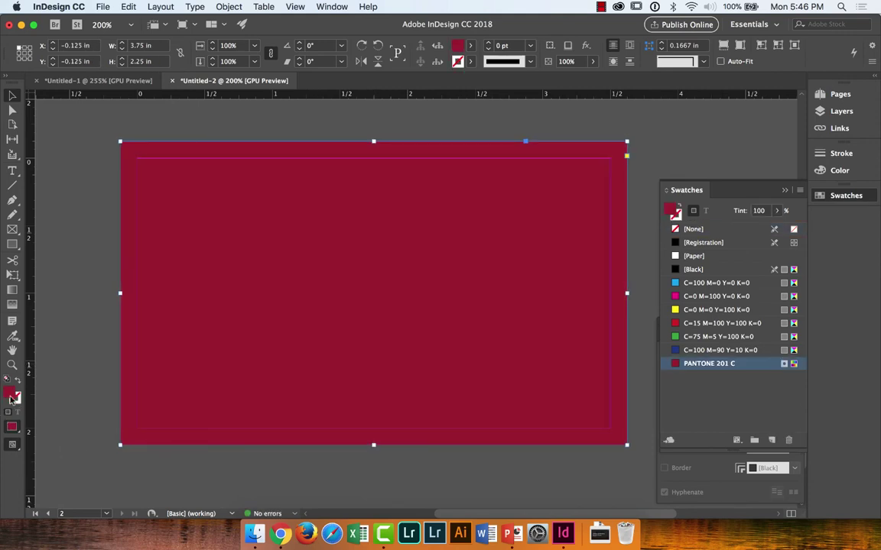
{"action": "left_click", "coordinate": [14, 396]}
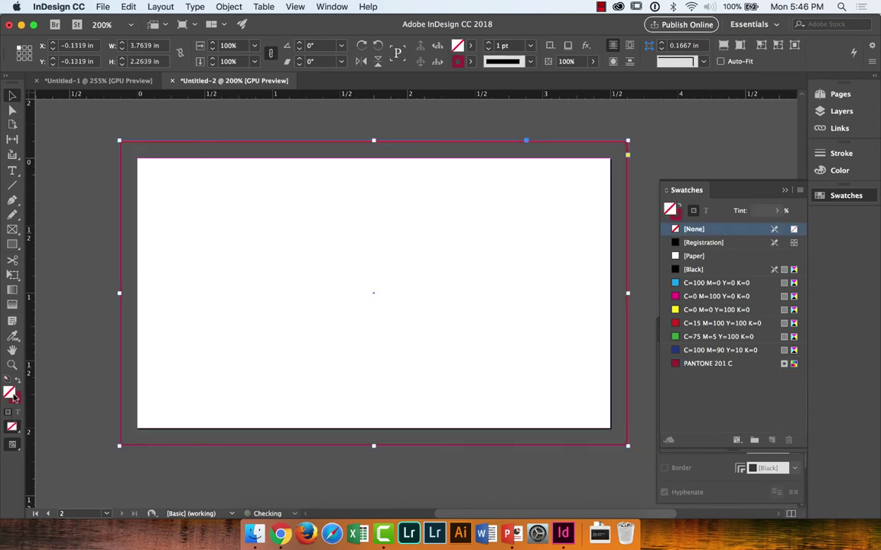
{"action": "left_click", "coordinate": [15, 397]}
{"action": "left_click", "coordinate": [15, 397]}
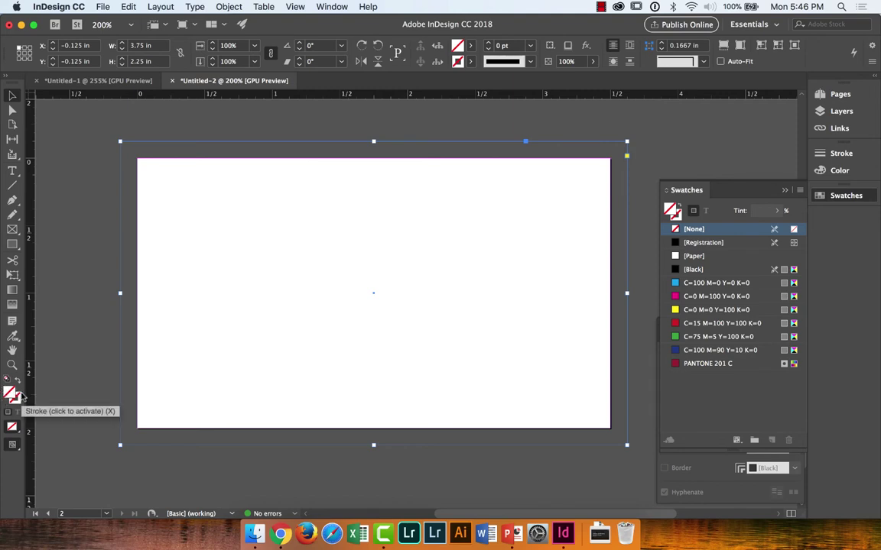
Step: Reselect the bleed-sized frame, leave it PANTONE 201 C fill with no stroke, and show the Layers list
{"action": "left_click", "coordinate": [17, 395]}
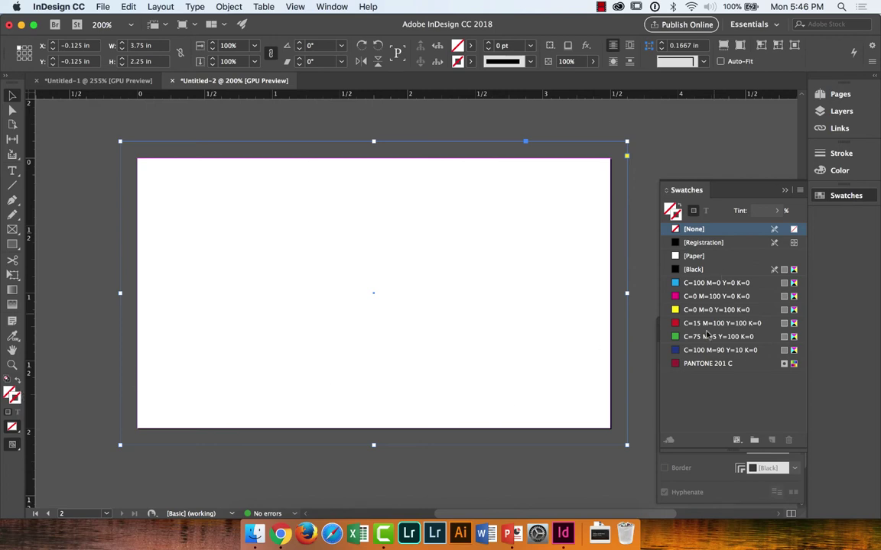
{"action": "left_click", "coordinate": [699, 365]}
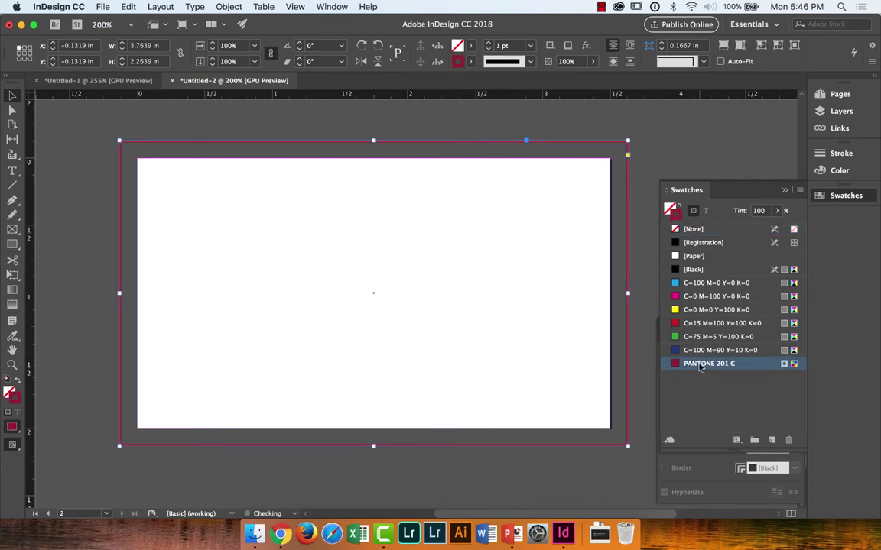
{"action": "left_click", "coordinate": [651, 165]}
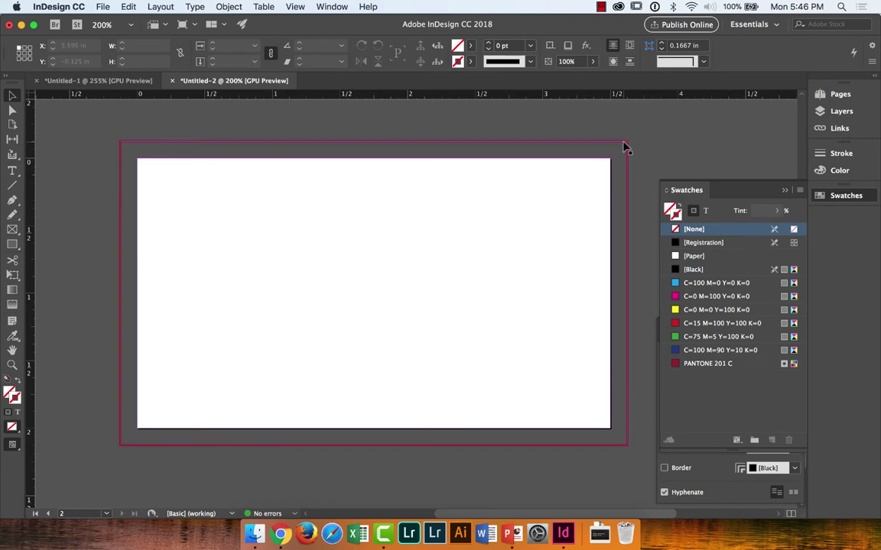
{"action": "left_click", "coordinate": [626, 149]}
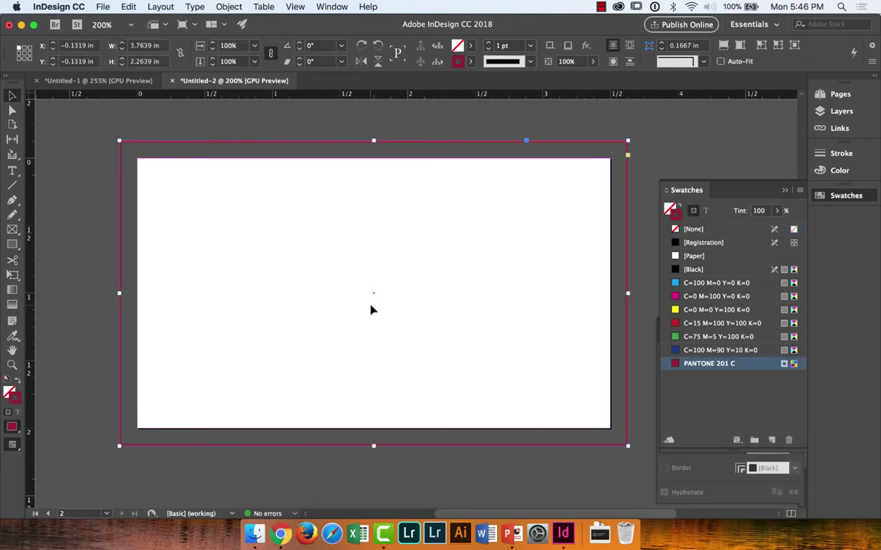
{"action": "left_click", "coordinate": [19, 382]}
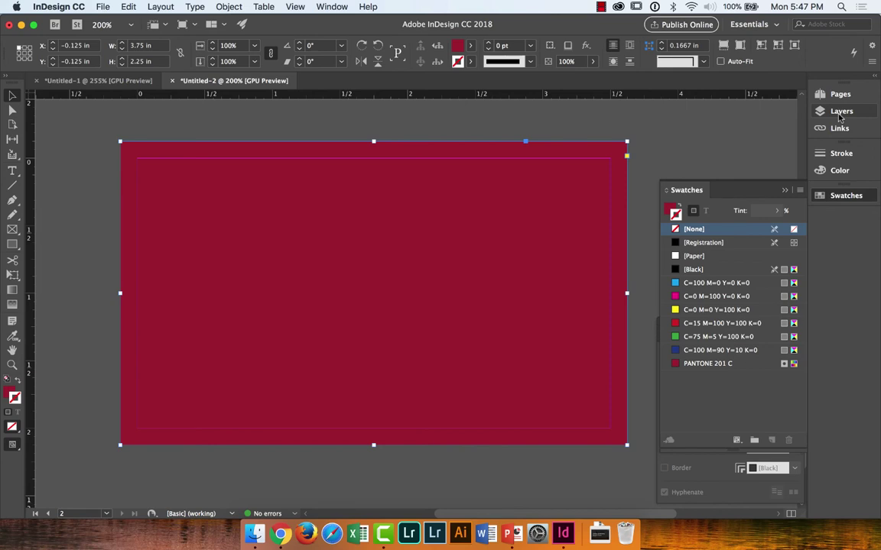
{"action": "left_click", "coordinate": [841, 112]}
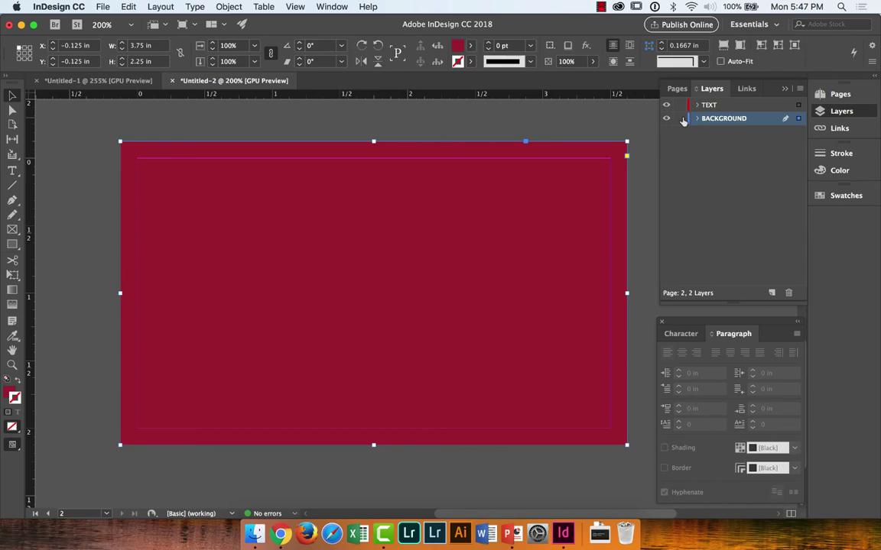
Step: Give the BACKGROUND layer's frame a green stroke from the Swatches list
{"action": "left_click", "coordinate": [683, 119]}
{"action": "key", "text": "ctrl+Up"}
{"action": "left_click", "coordinate": [670, 317]}
{"action": "left_click", "coordinate": [840, 170]}
{"action": "left_click", "coordinate": [845, 194]}
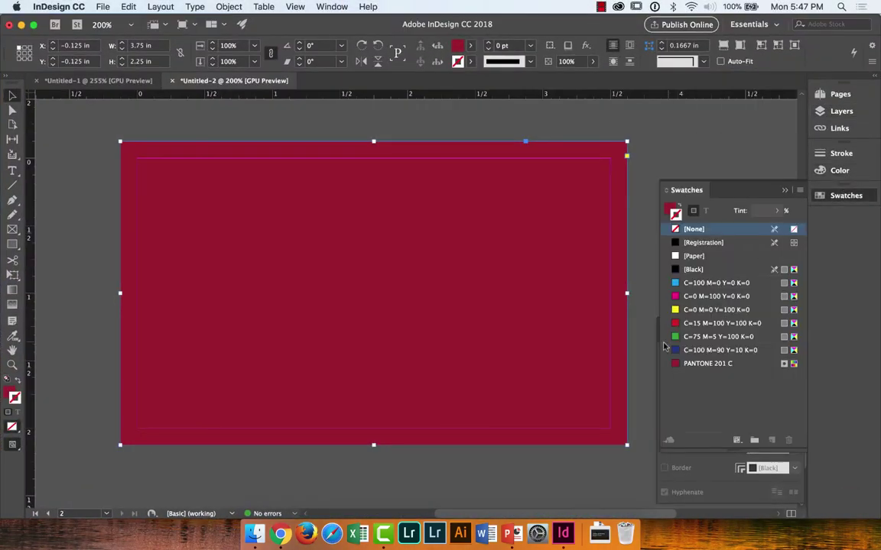
{"action": "left_click", "coordinate": [711, 336]}
{"action": "left_click", "coordinate": [73, 268]}
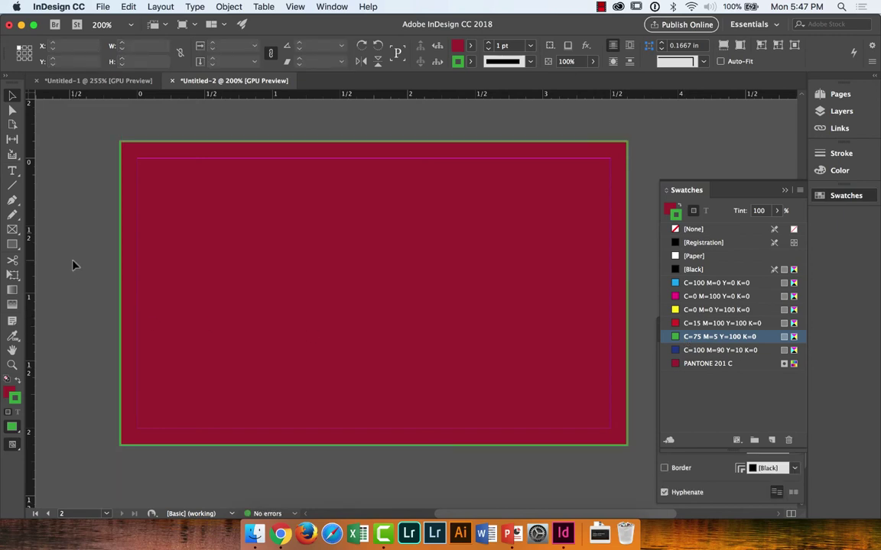
{"action": "left_click", "coordinate": [226, 274]}
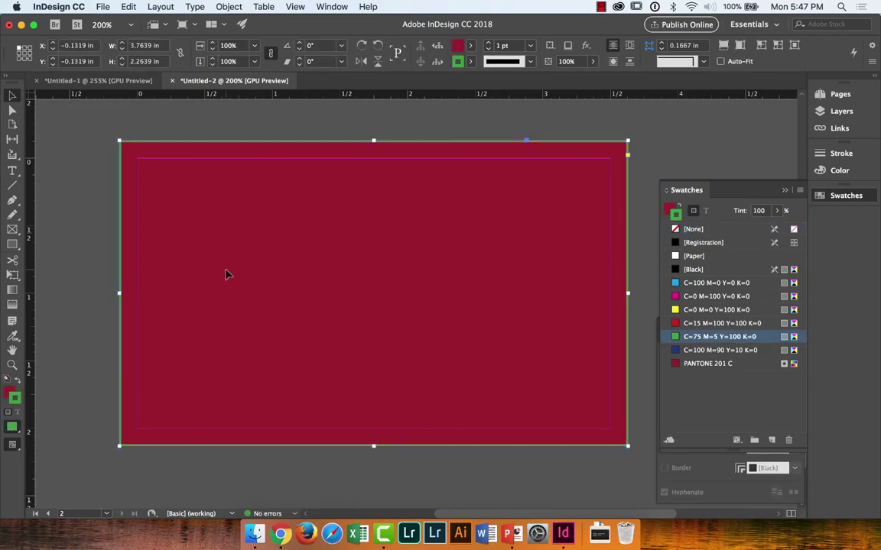
Step: Set the frame's stroke back to [None] and lock the BACKGROUND layer
{"action": "left_click", "coordinate": [11, 393]}
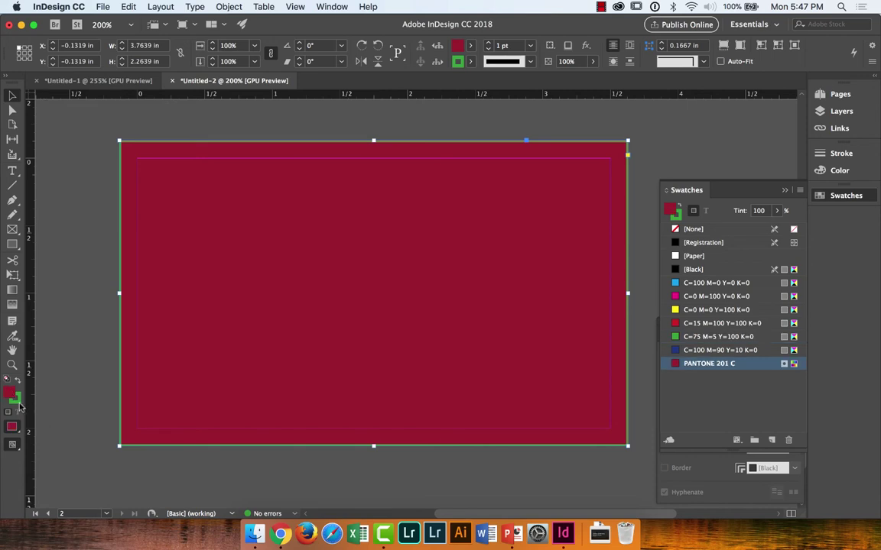
{"action": "left_click", "coordinate": [18, 402]}
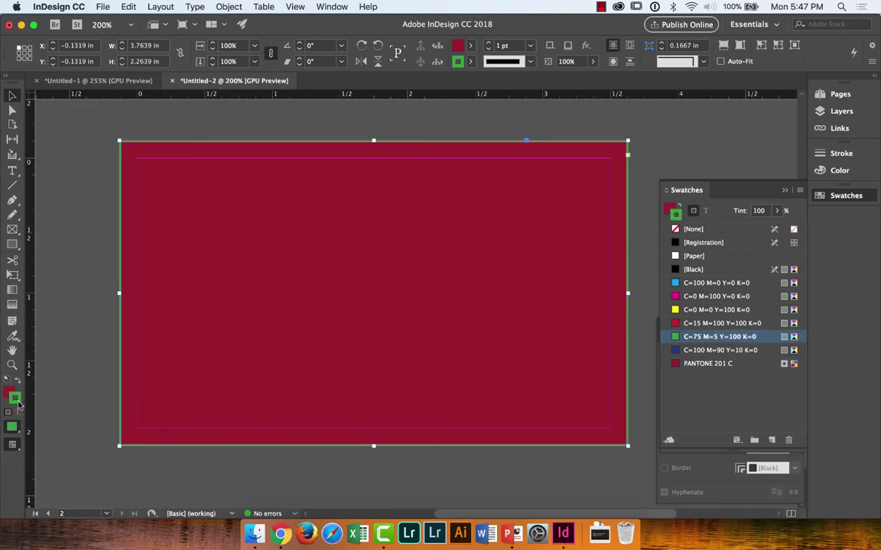
{"action": "left_click", "coordinate": [696, 229]}
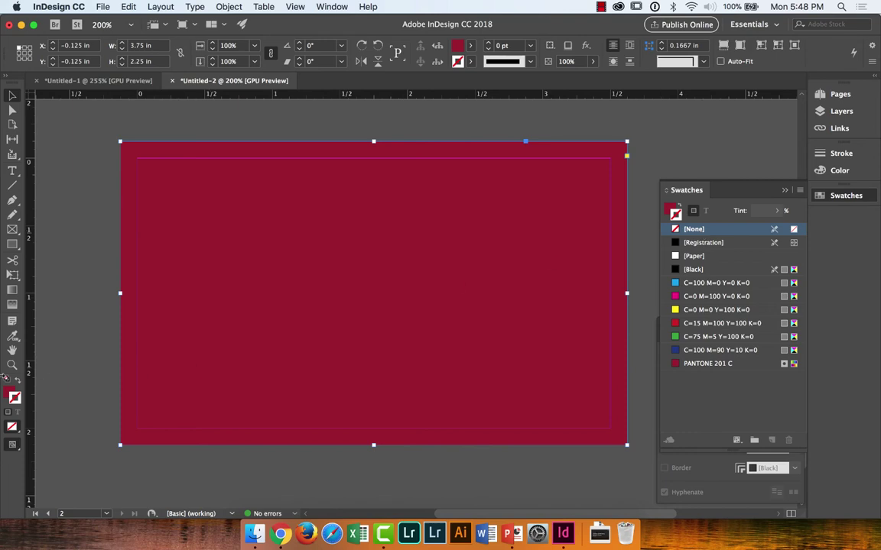
{"action": "left_click", "coordinate": [10, 392]}
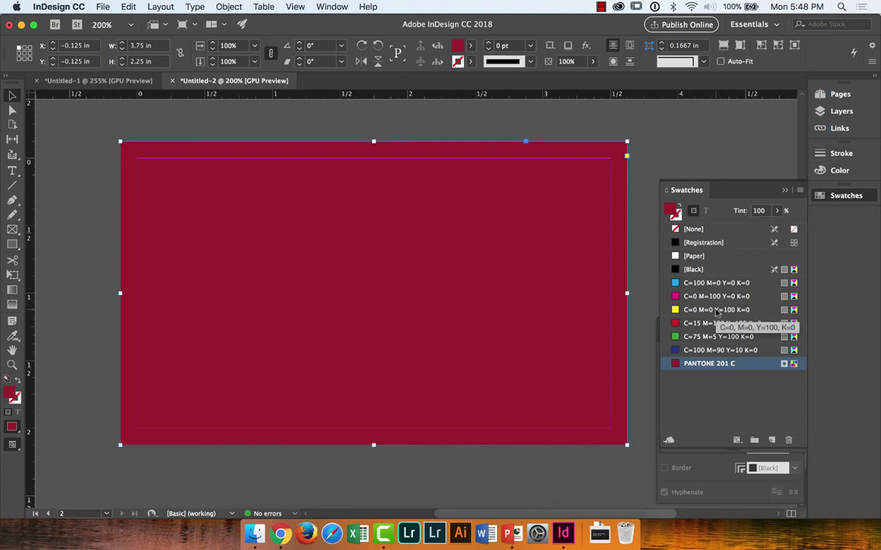
{"action": "left_click", "coordinate": [840, 111]}
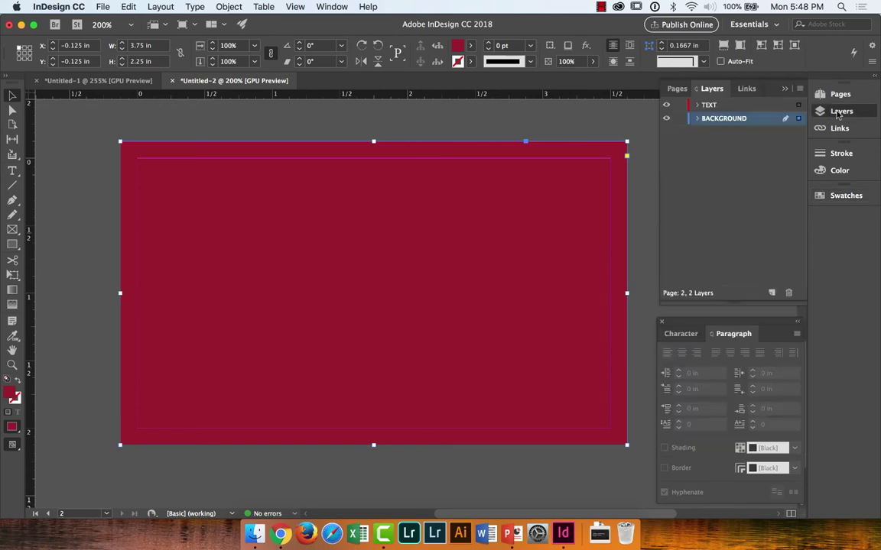
{"action": "left_click", "coordinate": [679, 119]}
Step: Create a new swatch from the yellow one, then cancel its settings
{"action": "left_click", "coordinate": [844, 196]}
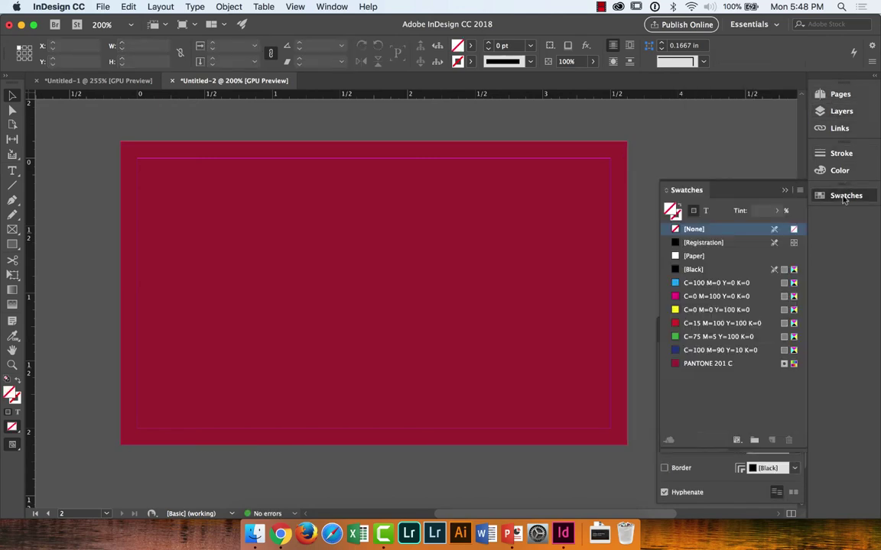
{"action": "left_click", "coordinate": [716, 309]}
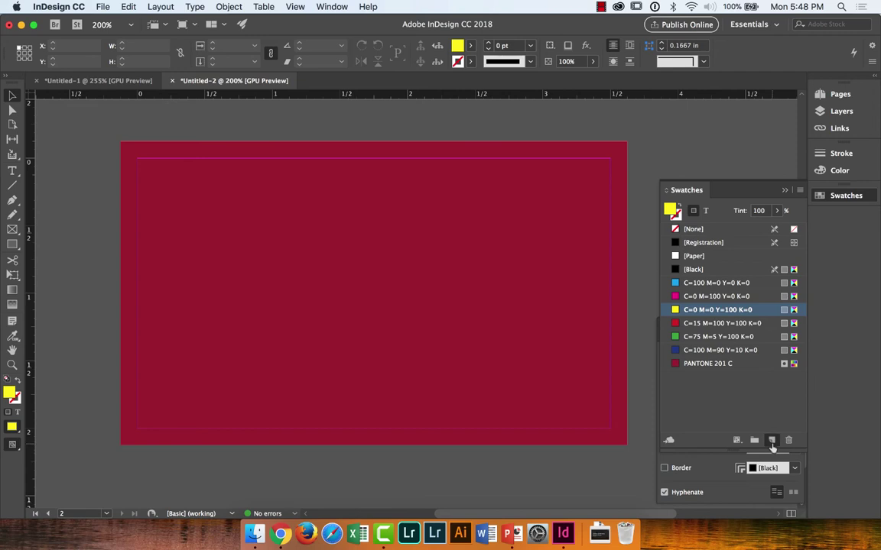
{"action": "left_click", "coordinate": [772, 440]}
{"action": "double_click", "coordinate": [734, 378]}
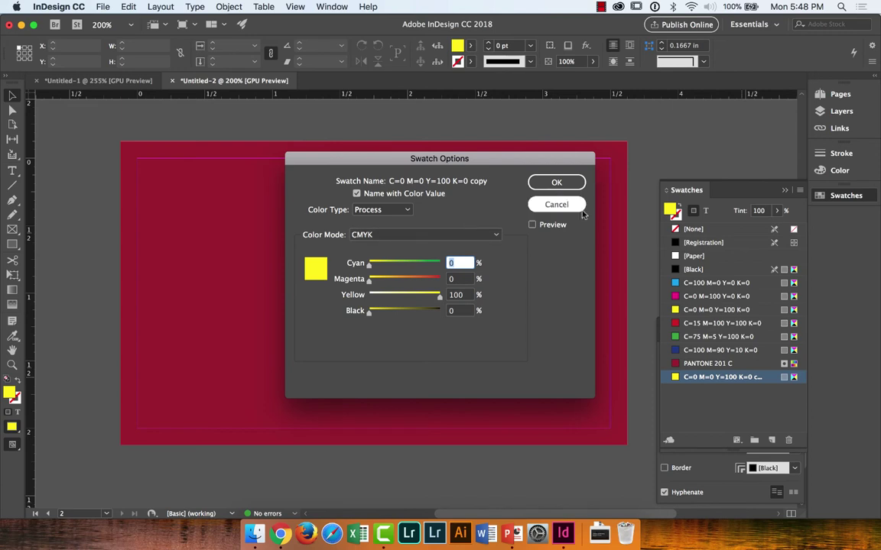
{"action": "left_click", "coordinate": [558, 204]}
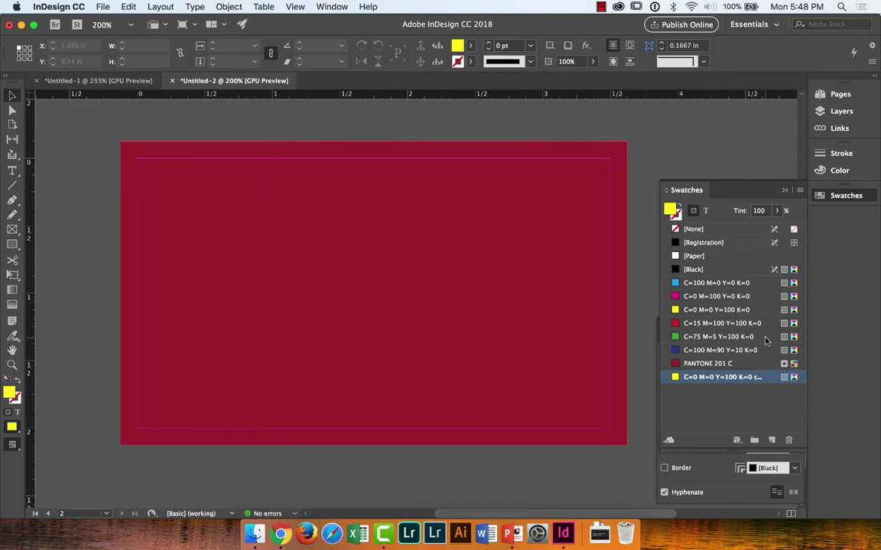
Step: Duplicate PANTONE 201 C, name the copy USC GOLD, and switch it to PANTONE+ Solid Coated
{"action": "left_click", "coordinate": [743, 365]}
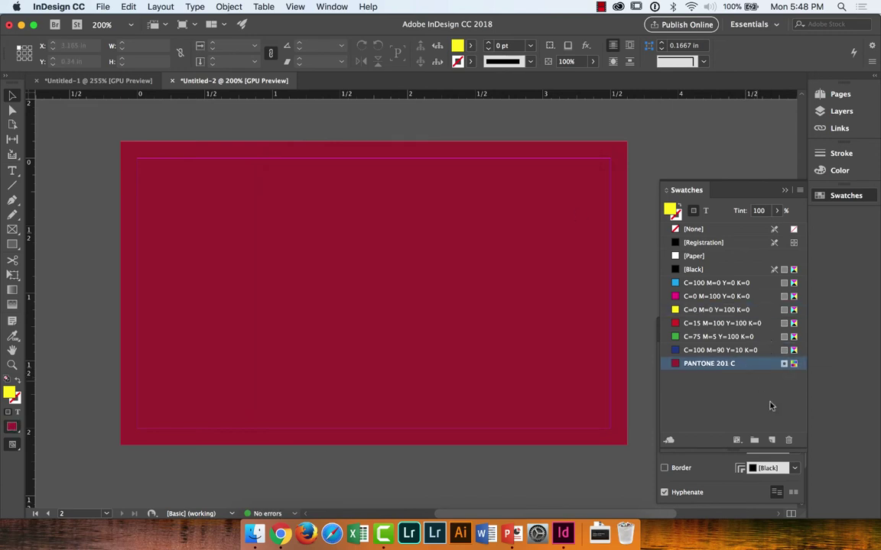
{"action": "left_click", "coordinate": [772, 440]}
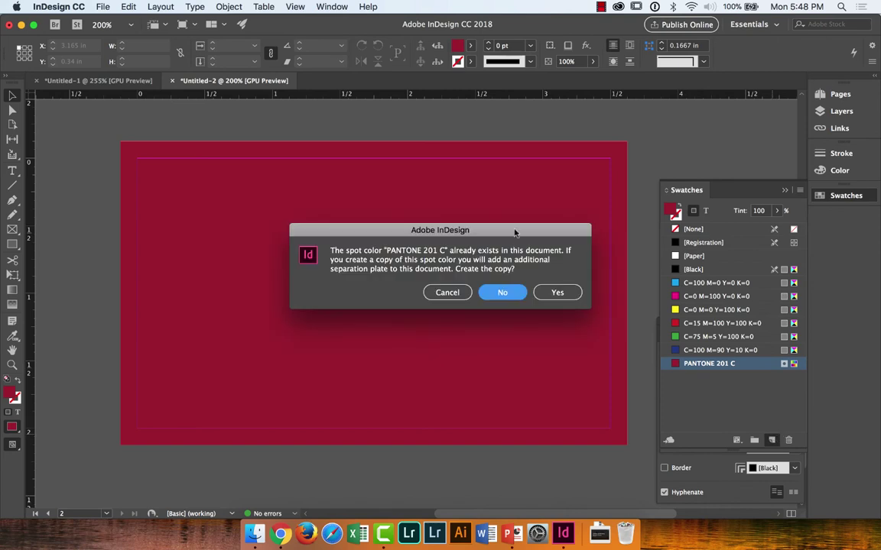
{"action": "left_click", "coordinate": [557, 293]}
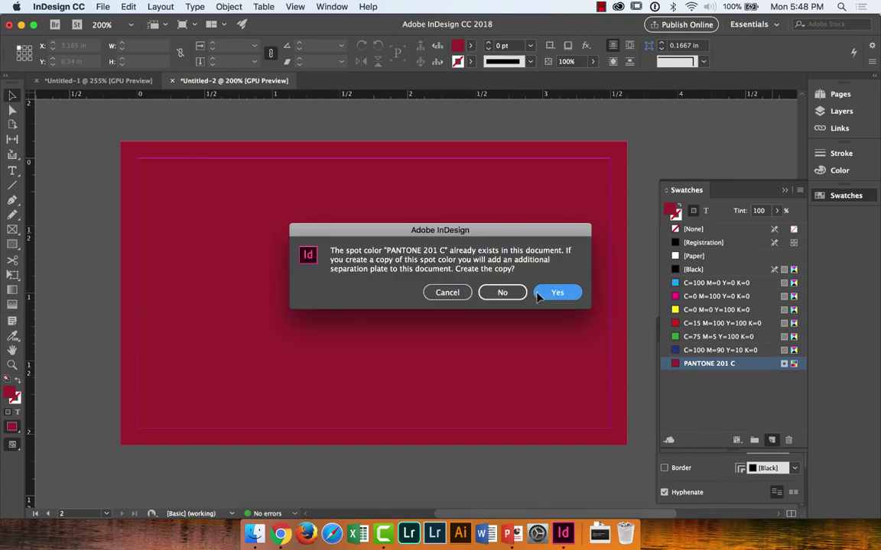
{"action": "double_click", "coordinate": [717, 377]}
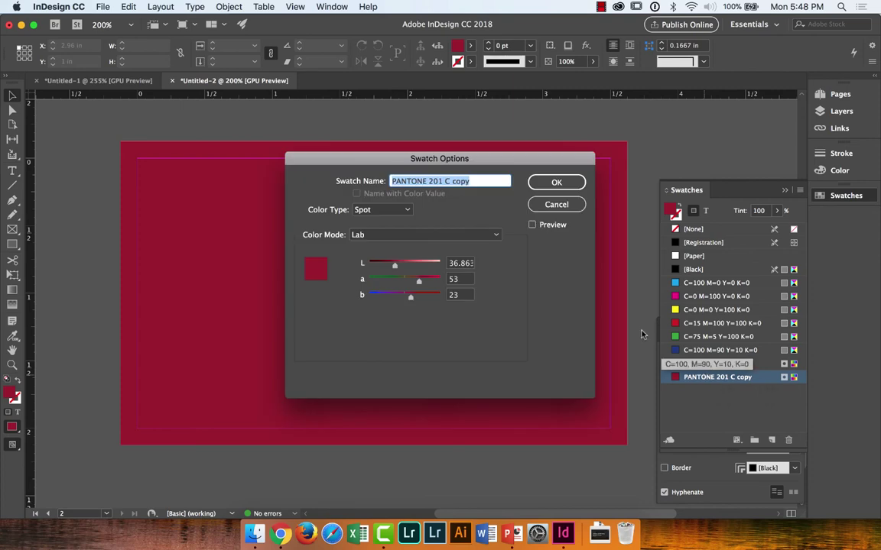
{"action": "type", "text": "USC GOLD"}
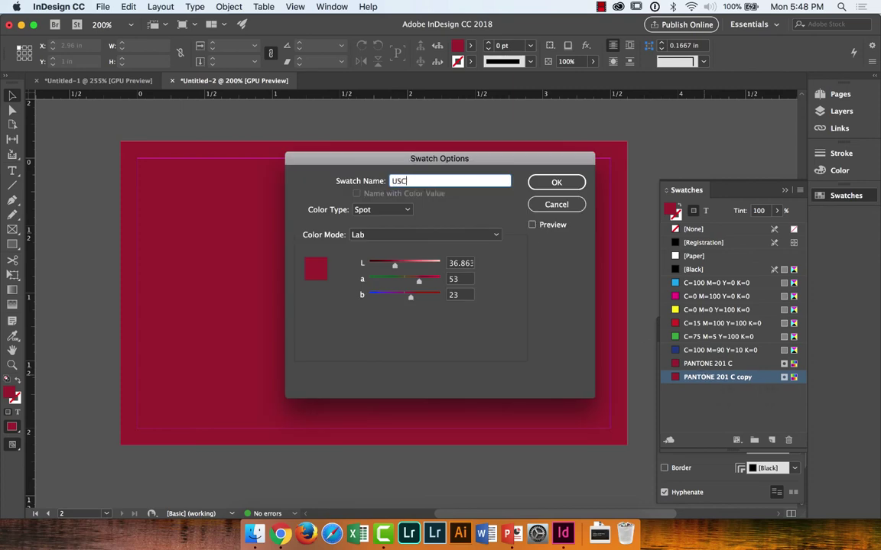
{"action": "left_click", "coordinate": [428, 235]}
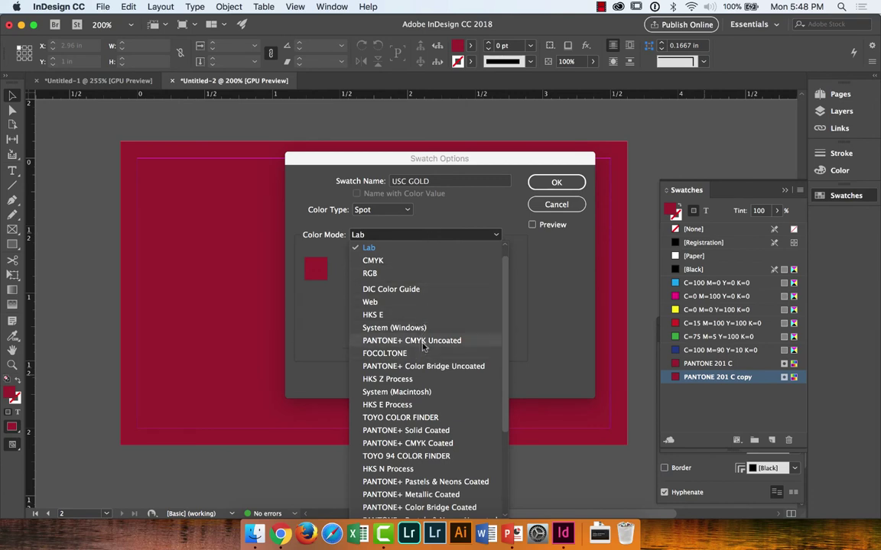
{"action": "left_click", "coordinate": [410, 431]}
Step: Enter PANTONE number 1235 and confirm the new PANTONE 1235 C swatch
{"action": "key", "text": "super+Tab"}
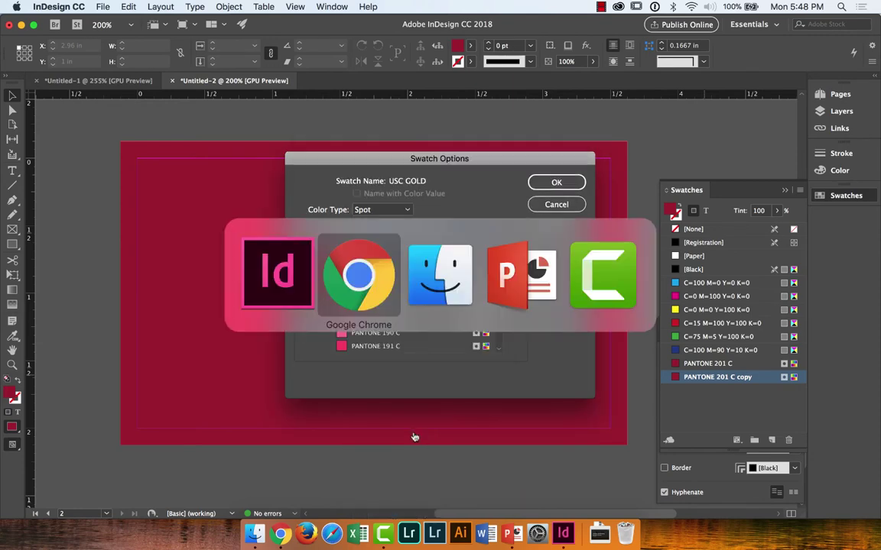
{"action": "left_click", "coordinate": [162, 306]}
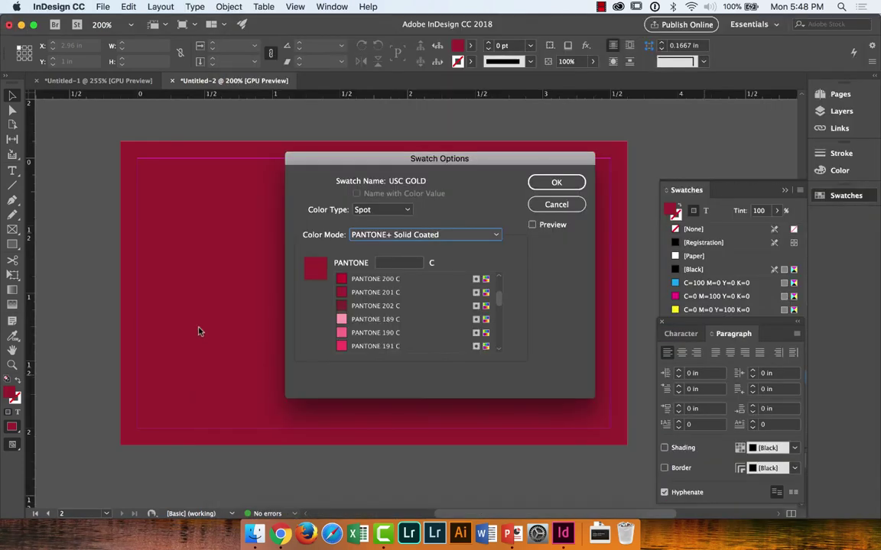
{"action": "left_click", "coordinate": [386, 263]}
{"action": "type", "text": "1235"}
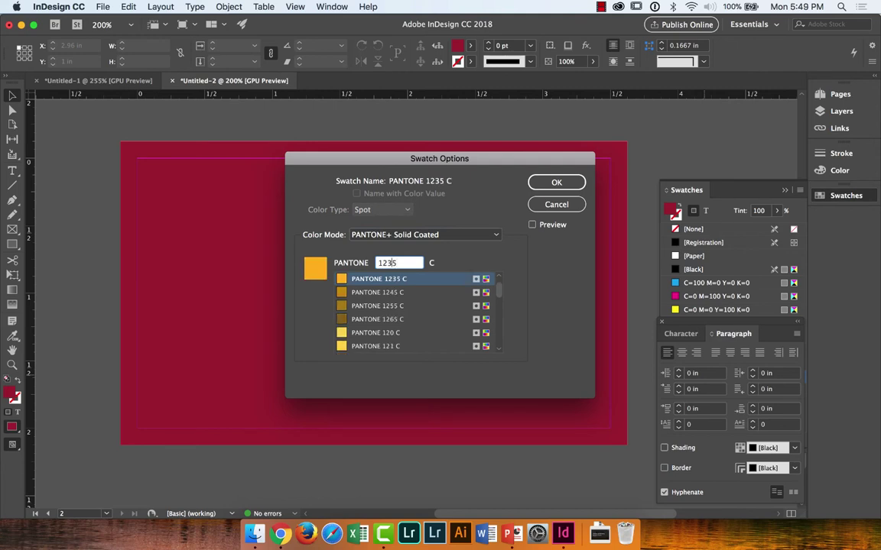
{"action": "key", "text": "super+Tab"}
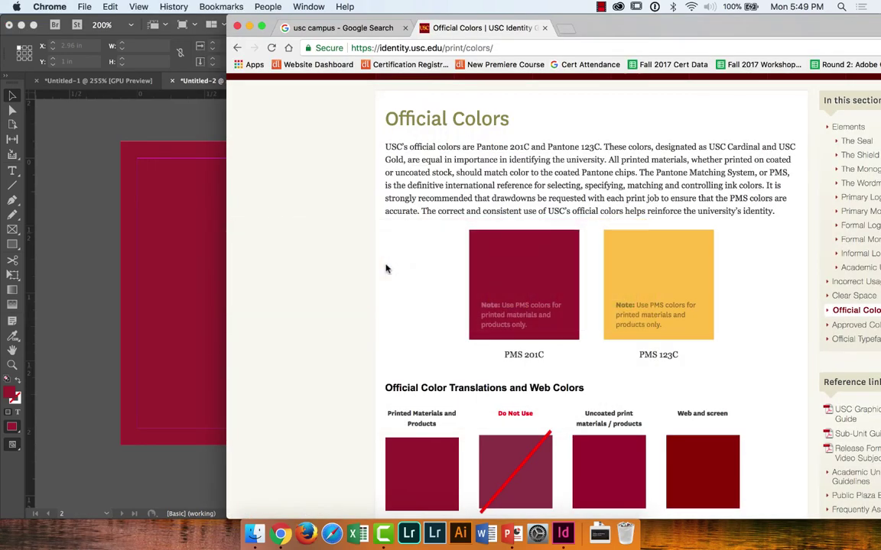
{"action": "key", "text": "super+Tab"}
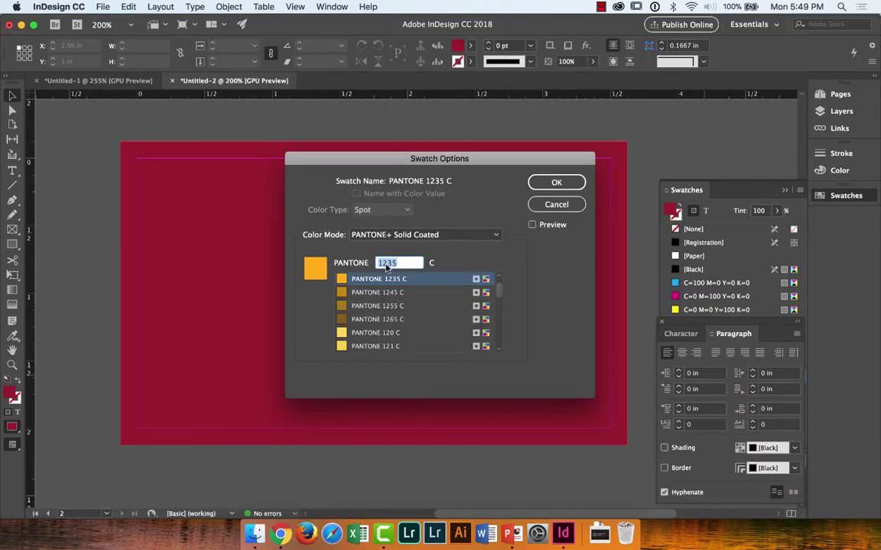
{"action": "key", "text": "Return"}
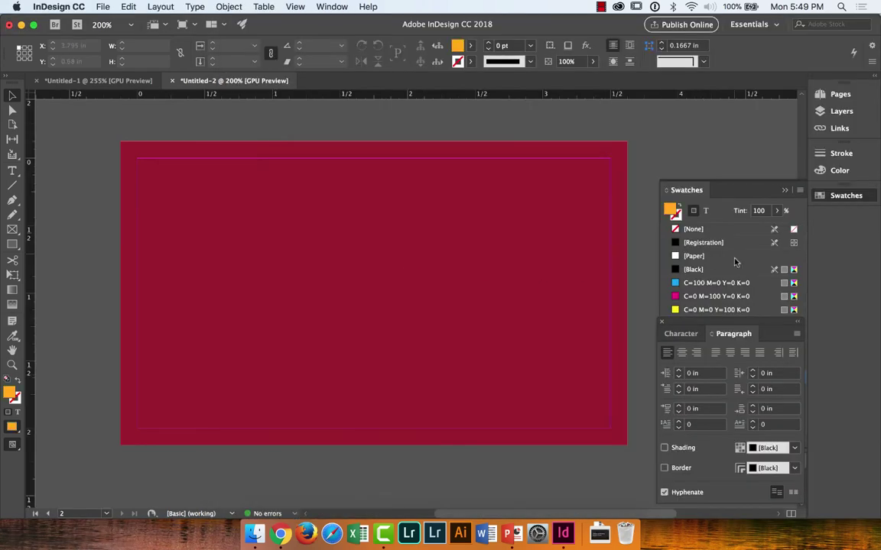
Step: Dock the paragraph panel as a separate column and review the PANTONE 1235 C settings unchanged
{"action": "left_click_drag", "start_coordinate": [757, 325], "coordinate": [875, 360]}
{"action": "double_click", "coordinate": [569, 376]}
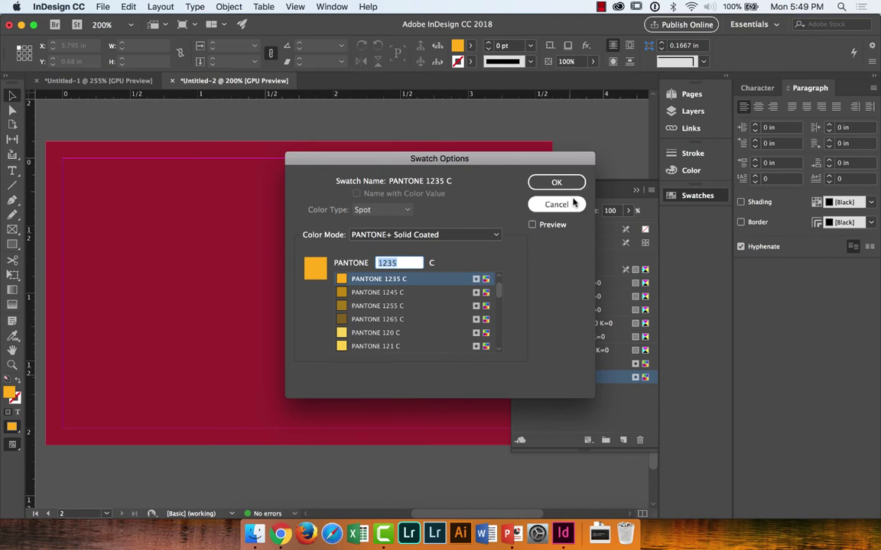
{"action": "left_click", "coordinate": [572, 203]}
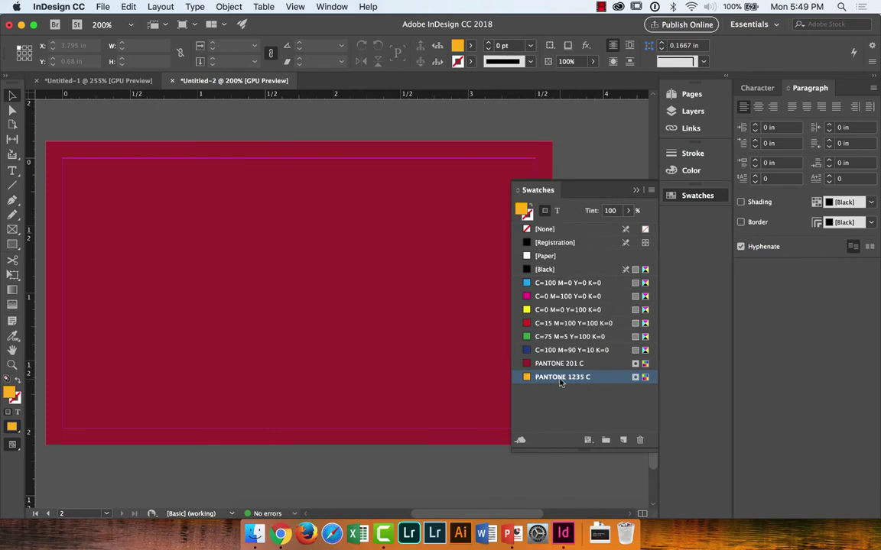
Step: Keep BACKGROUND locked when the Type tool alert appears and make TEXT the active layer
{"action": "mouse_move", "coordinate": [560, 385]}
{"action": "left_click", "coordinate": [694, 97]}
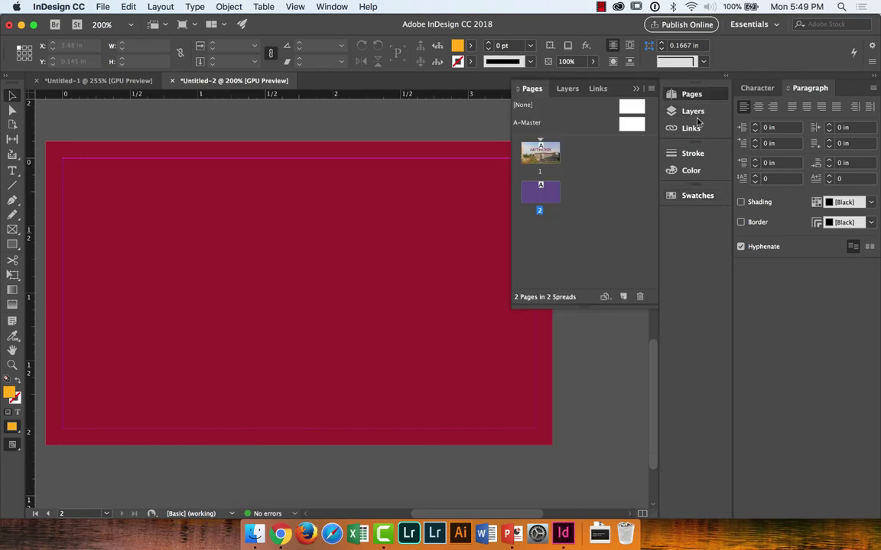
{"action": "left_click", "coordinate": [696, 111]}
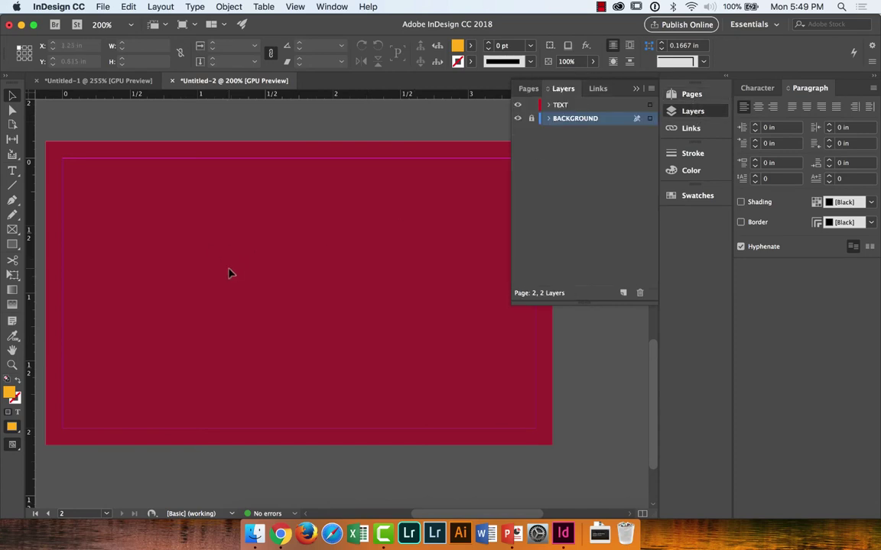
{"action": "left_click", "coordinate": [13, 171]}
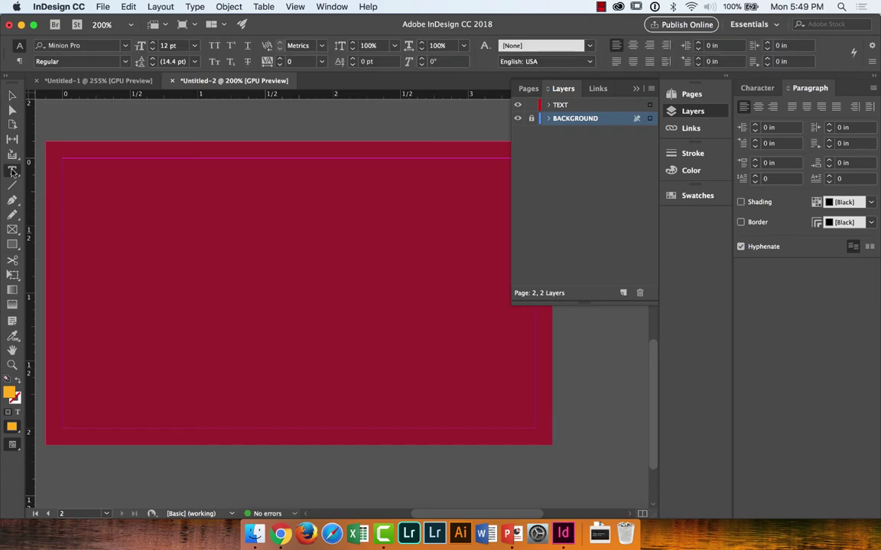
{"action": "left_click", "coordinate": [262, 249]}
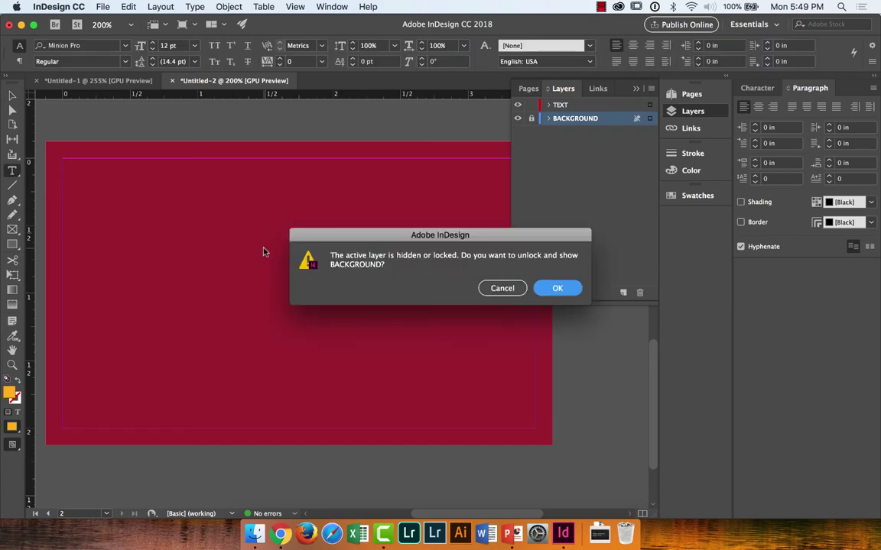
{"action": "left_click", "coordinate": [497, 288]}
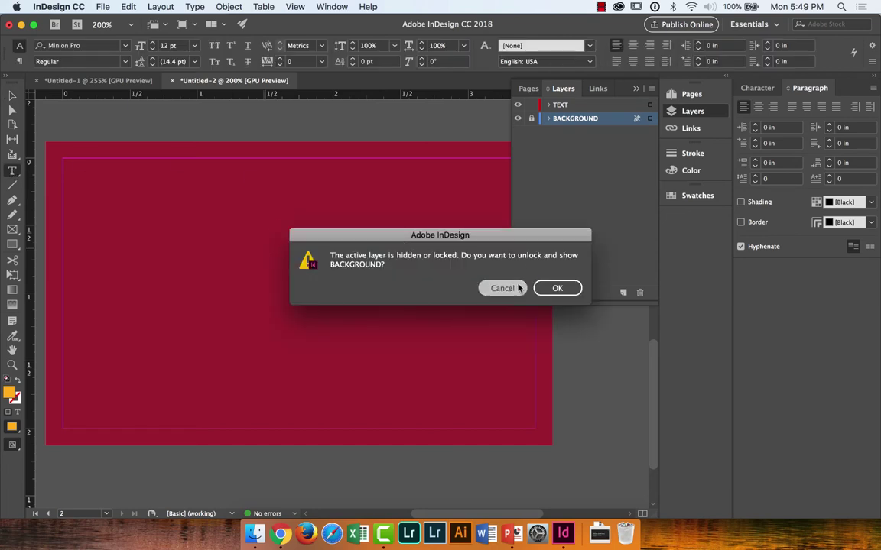
{"action": "left_click", "coordinate": [579, 106]}
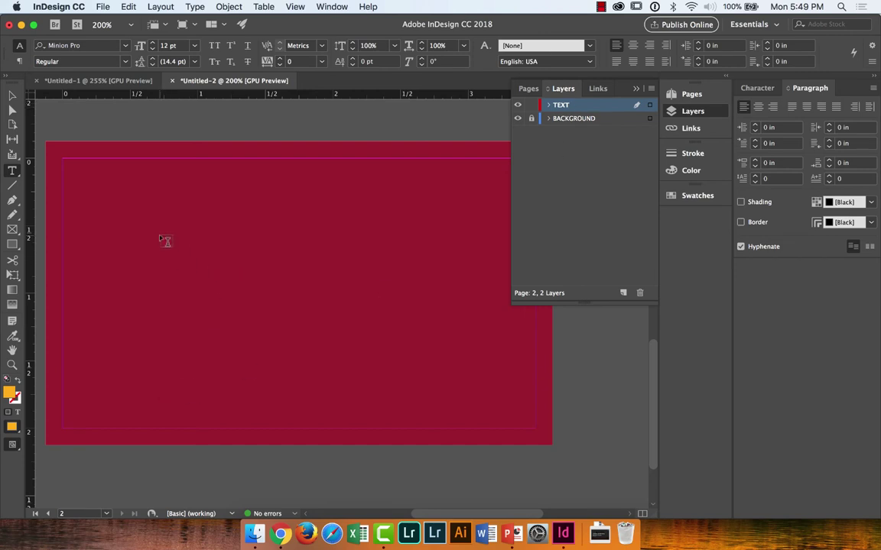
Step: Draw a text frame on the left of the card and type the name and 'USC Workshop Instructor'
{"action": "left_click_drag", "start_coordinate": [140, 230], "coordinate": [409, 374]}
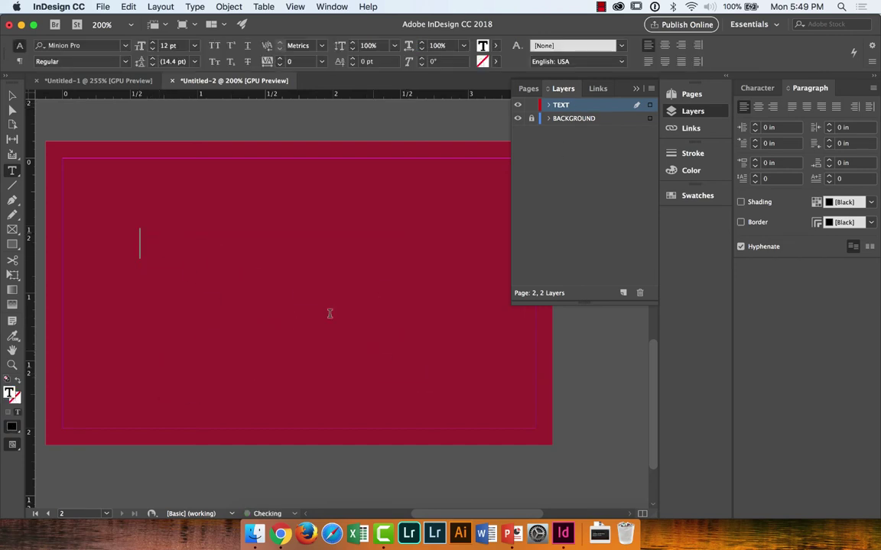
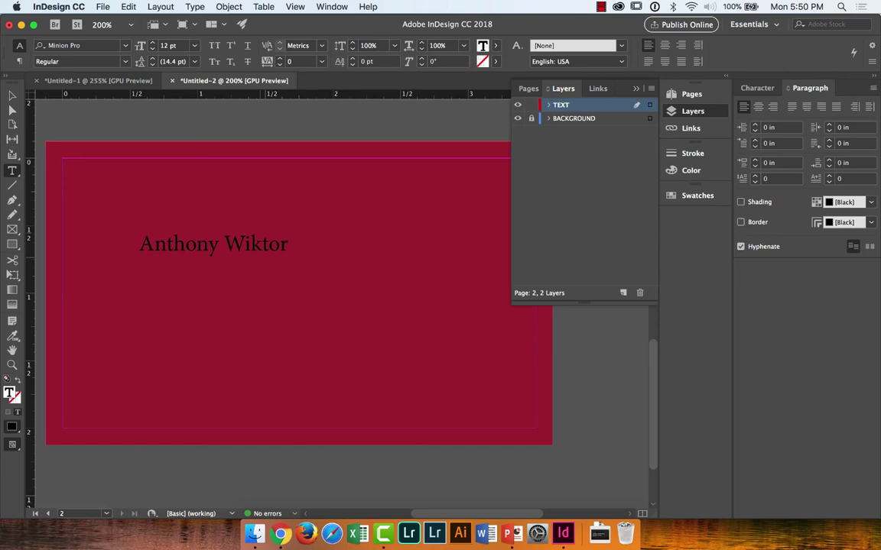
{"action": "type", "text": "USC Works"}
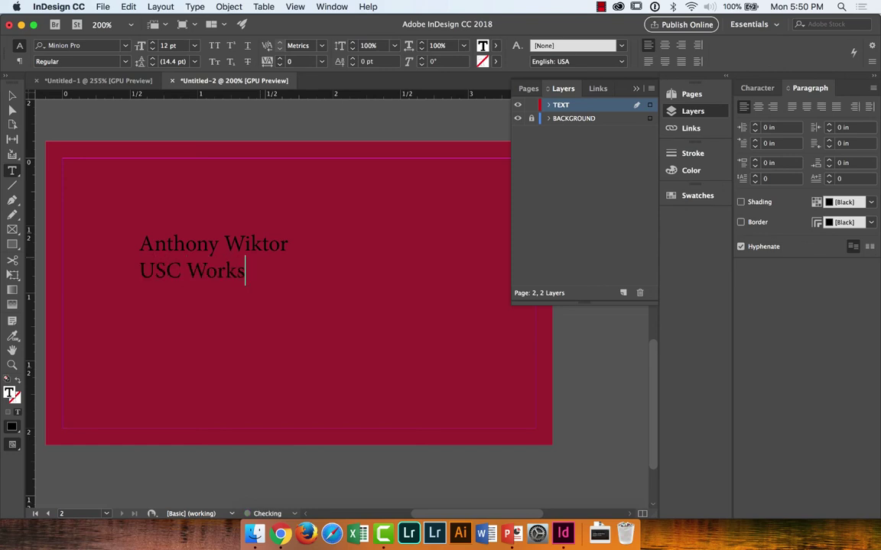
{"action": "type", "text": "hop Instructor"}
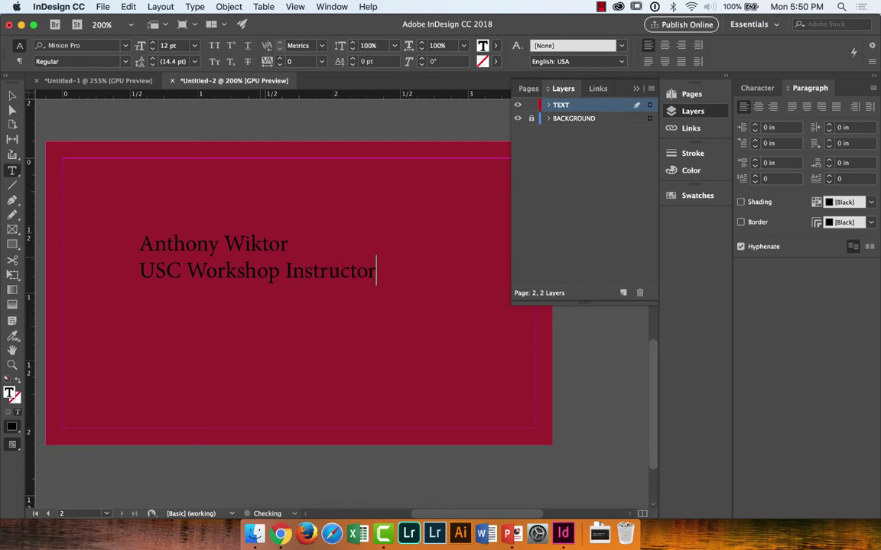
{"action": "key", "text": "Escape"}
{"action": "triple_click", "coordinate": [341, 271]}
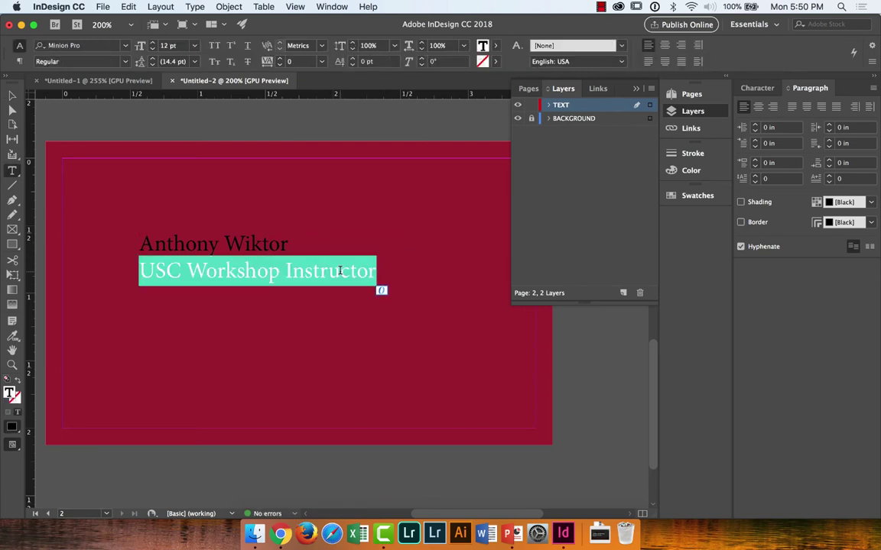
{"action": "key", "text": "Escape"}
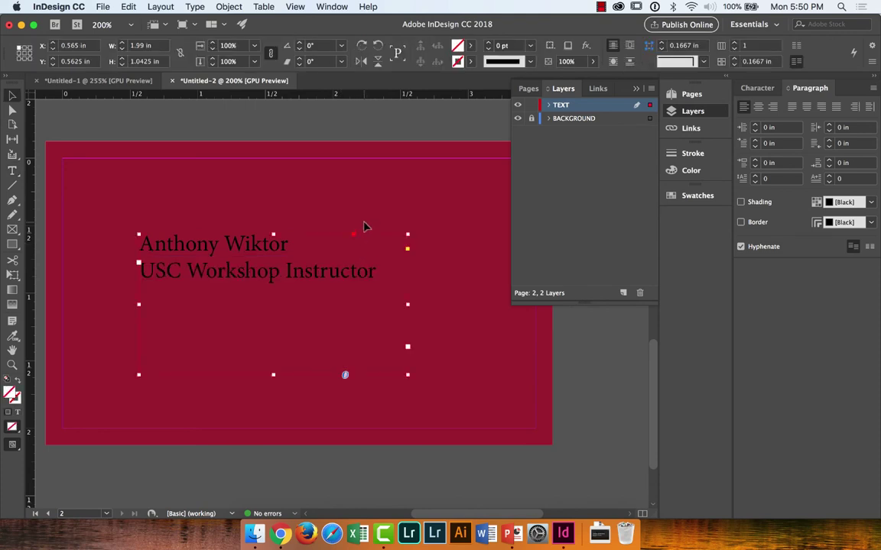
{"action": "left_click", "coordinate": [364, 226]}
{"action": "left_click", "coordinate": [338, 255]}
Step: Show the Character panel and select both lines of the card text
{"action": "left_click", "coordinate": [765, 88]}
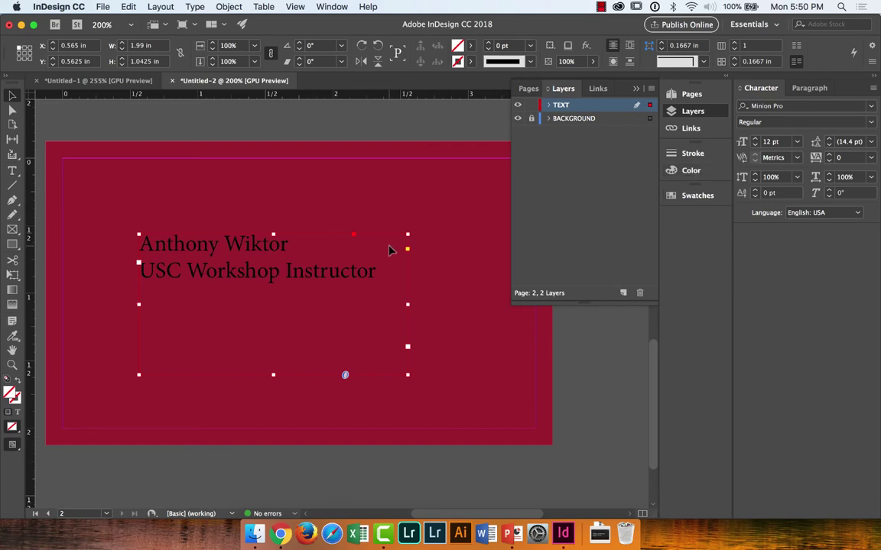
{"action": "triple_click", "coordinate": [350, 272]}
{"action": "double_click", "coordinate": [350, 272]}
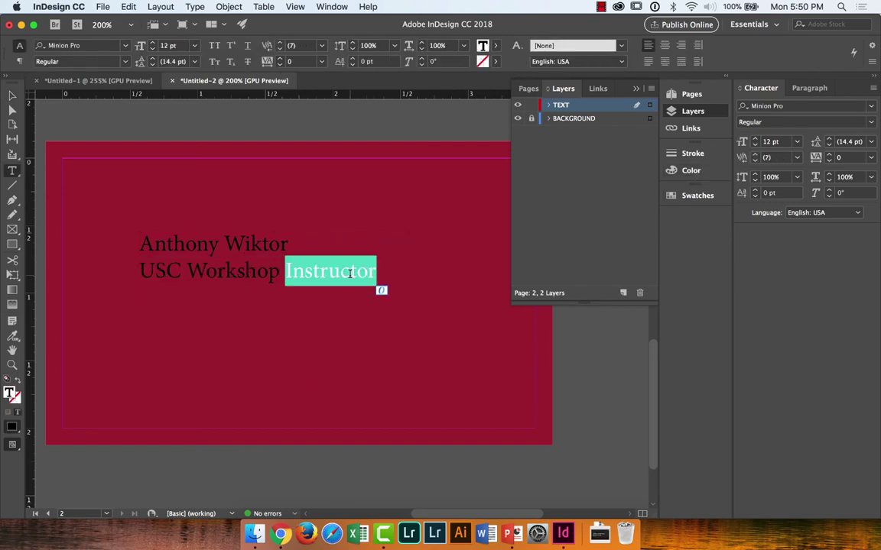
{"action": "triple_click", "coordinate": [350, 272]}
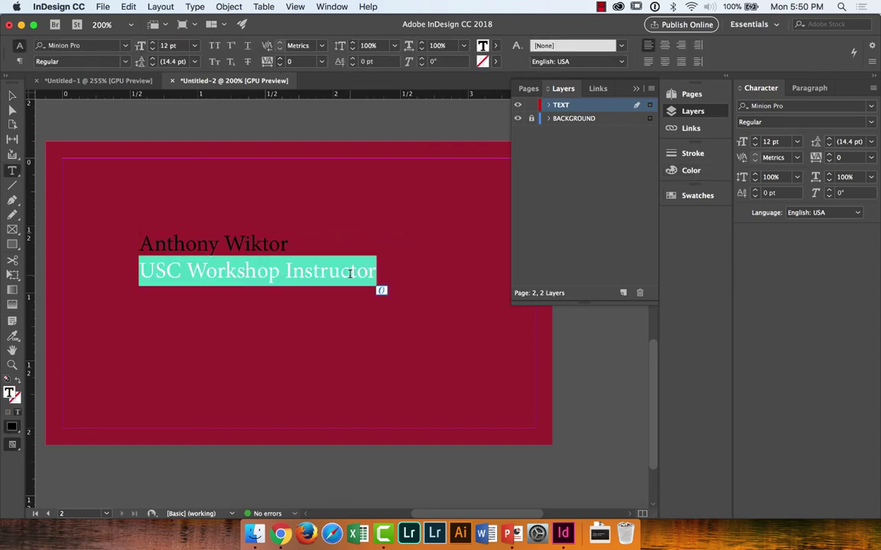
{"action": "left_click", "coordinate": [350, 272]}
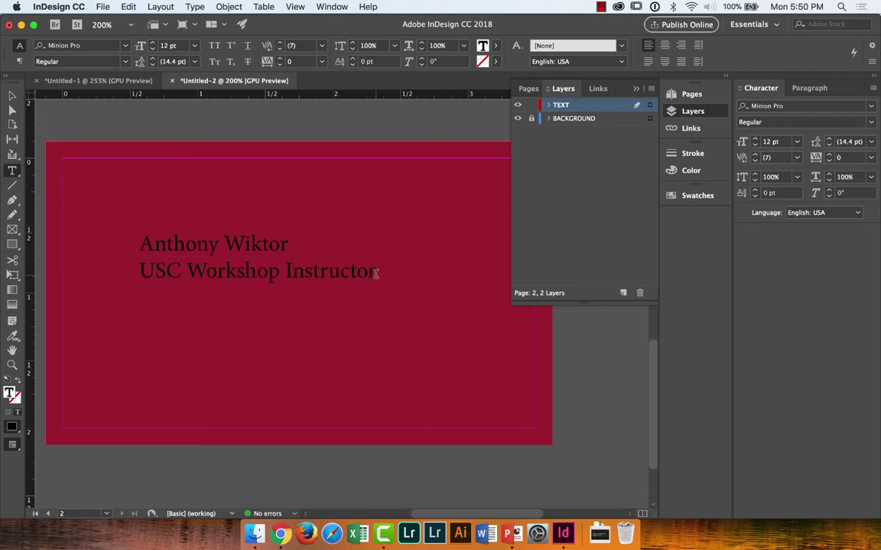
{"action": "left_click_drag", "start_coordinate": [375, 273], "coordinate": [120, 231]}
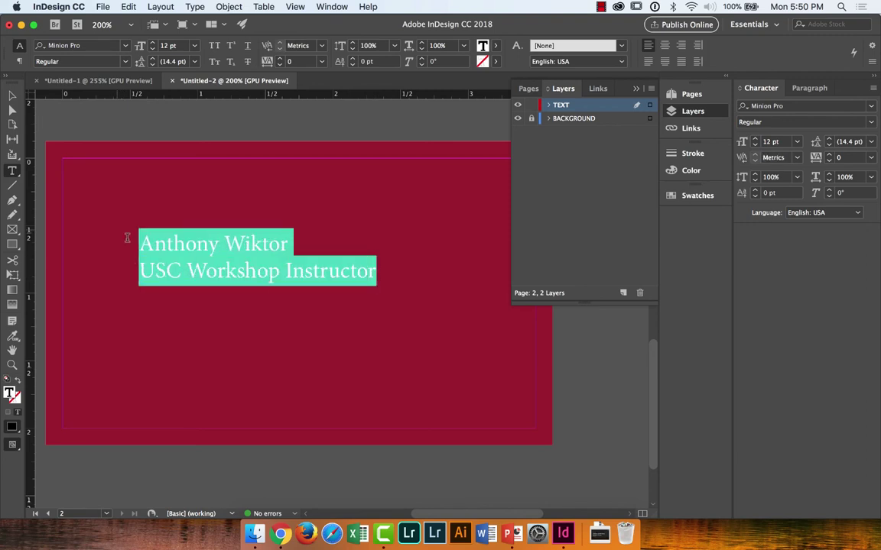
Step: Color all the card text PANTONE 1235 C orange from Swatches
{"action": "left_click", "coordinate": [281, 328]}
{"action": "key", "text": "super+a"}
{"action": "left_click", "coordinate": [680, 170]}
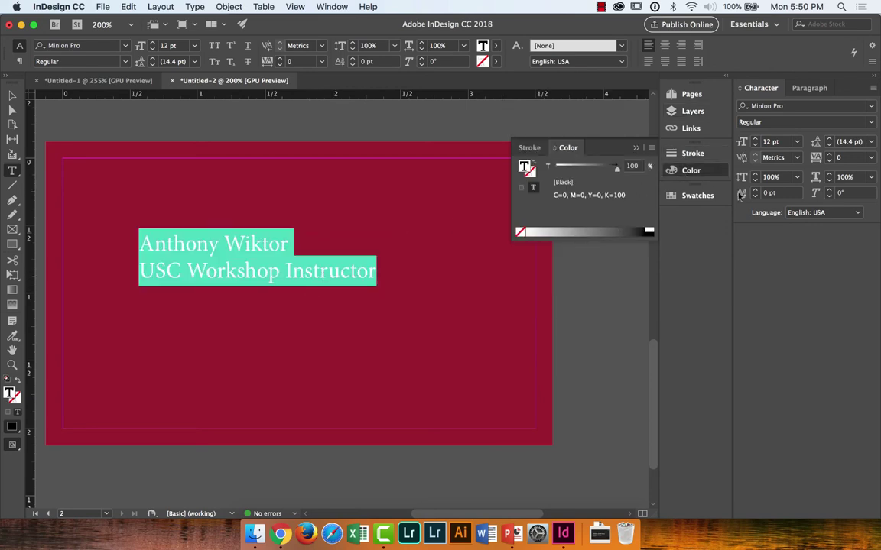
{"action": "left_click", "coordinate": [692, 196]}
{"action": "left_click", "coordinate": [561, 378]}
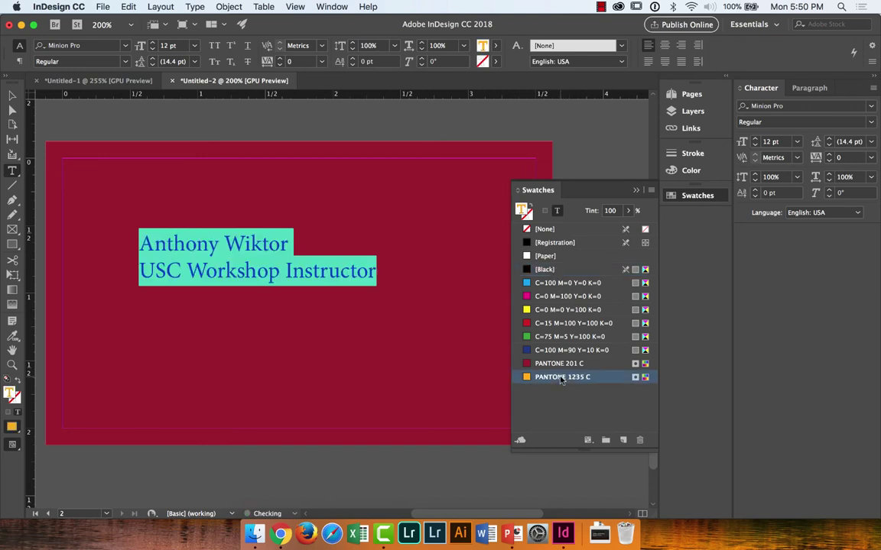
{"action": "left_click", "coordinate": [12, 96]}
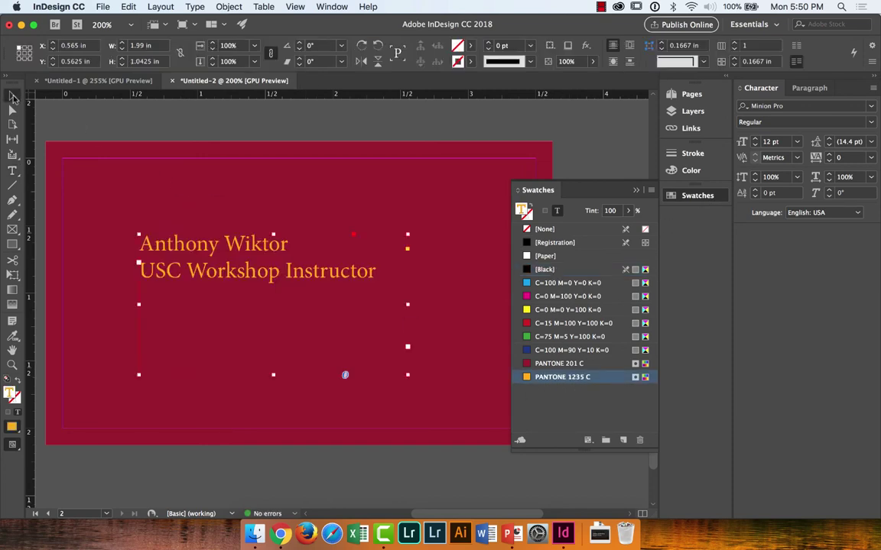
{"action": "left_click", "coordinate": [135, 133]}
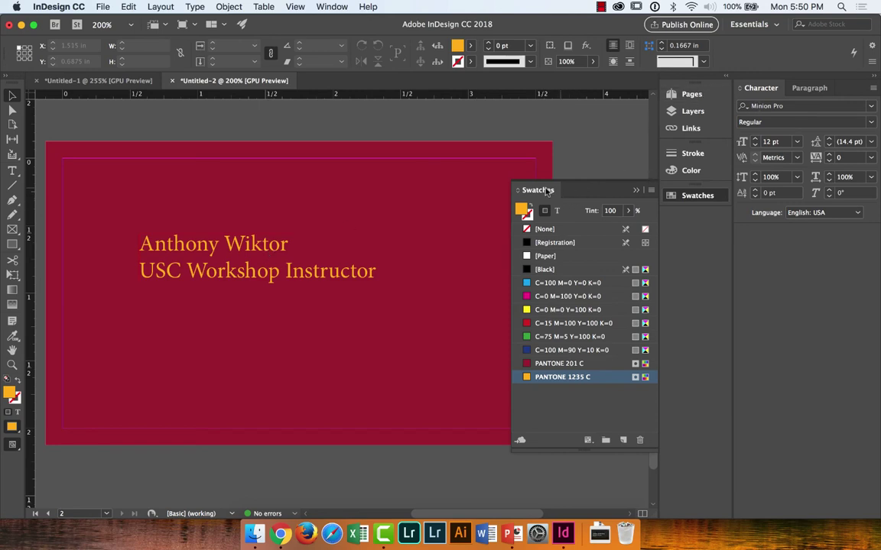
Step: Dock the Swatches panel in the right column beside the Character panel
{"action": "left_click_drag", "start_coordinate": [539, 191], "coordinate": [501, 187]}
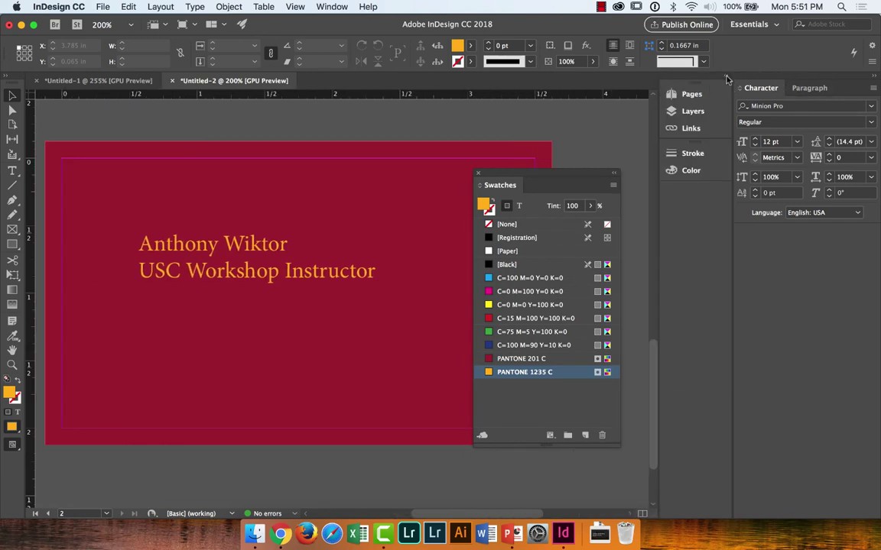
{"action": "left_click_drag", "start_coordinate": [510, 176], "coordinate": [839, 233]}
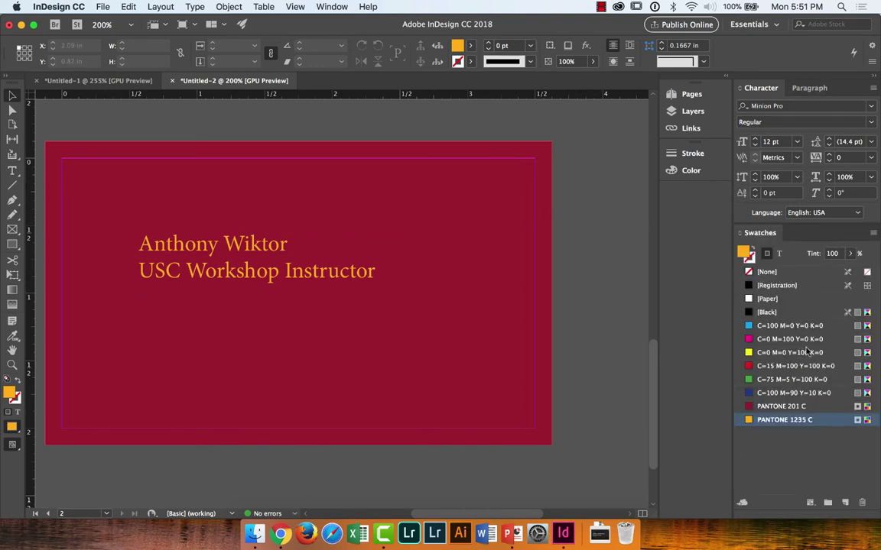
{"action": "left_click_drag", "start_coordinate": [766, 233], "coordinate": [798, 240]}
{"action": "scroll", "coordinate": [537, 232], "scroll_direction": "left", "scroll_amount": 3}
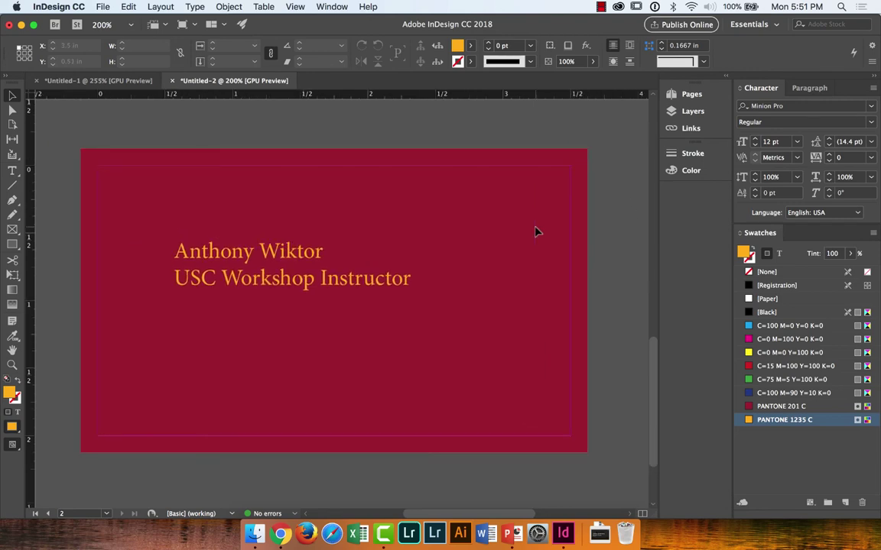
Step: Set both text lines to Trajan Pro 3 Regular
{"action": "double_click", "coordinate": [351, 281]}
{"action": "triple_click", "coordinate": [348, 278]}
{"action": "left_click", "coordinate": [417, 275]}
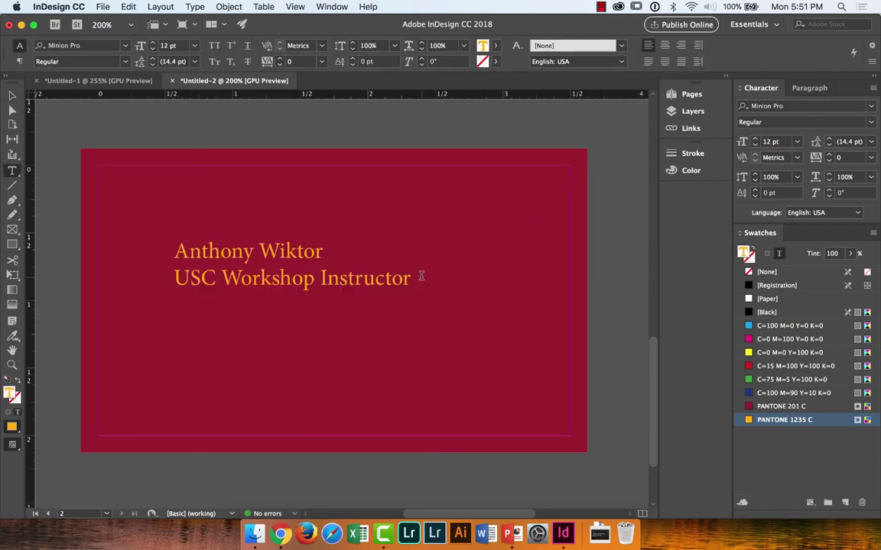
{"action": "left_click_drag", "start_coordinate": [403, 280], "coordinate": [174, 257]}
{"action": "left_click_drag", "start_coordinate": [411, 280], "coordinate": [161, 250]}
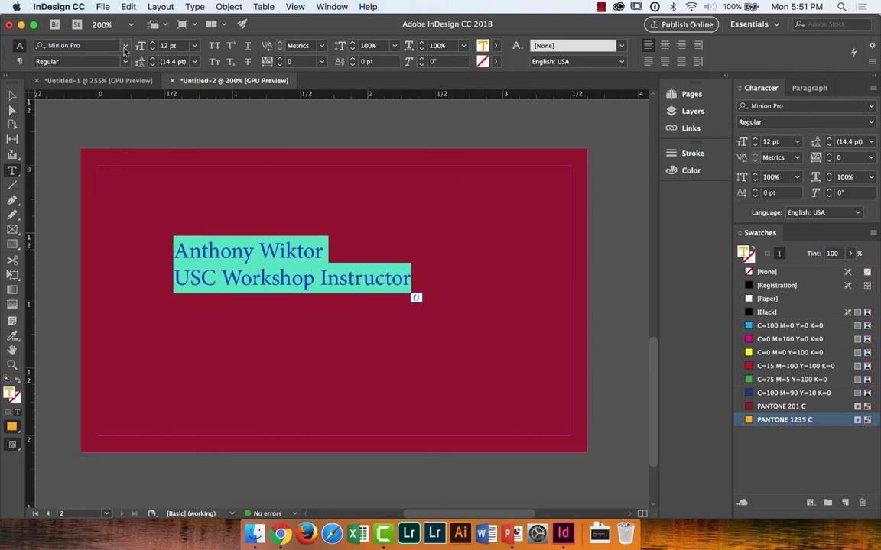
{"action": "left_click", "coordinate": [125, 48]}
{"action": "type", "text": "tra"}
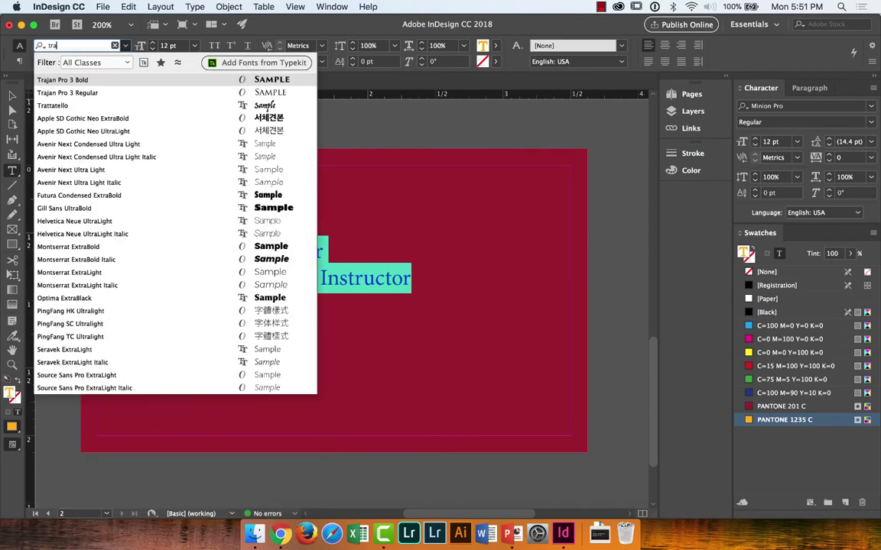
{"action": "left_click", "coordinate": [102, 93]}
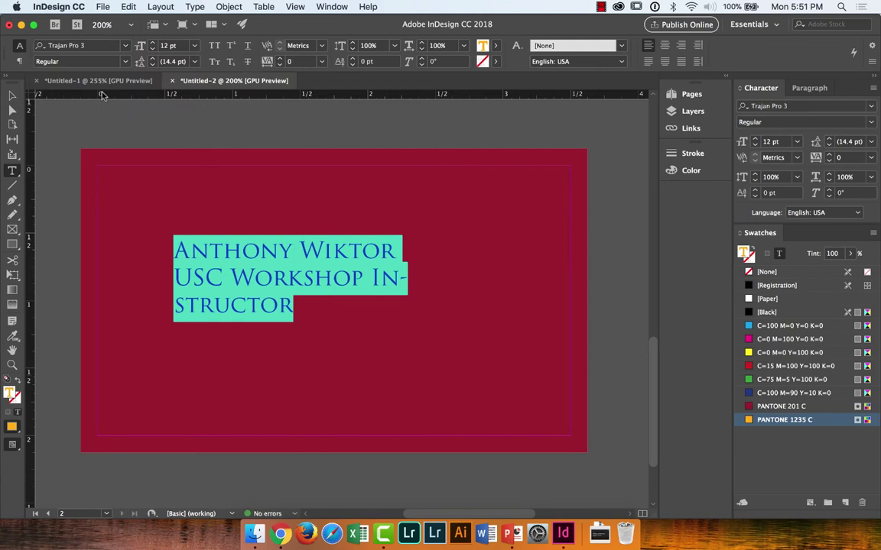
Step: Reduce the card text size to 9 pt and deselect the frame
{"action": "left_click", "coordinate": [12, 95]}
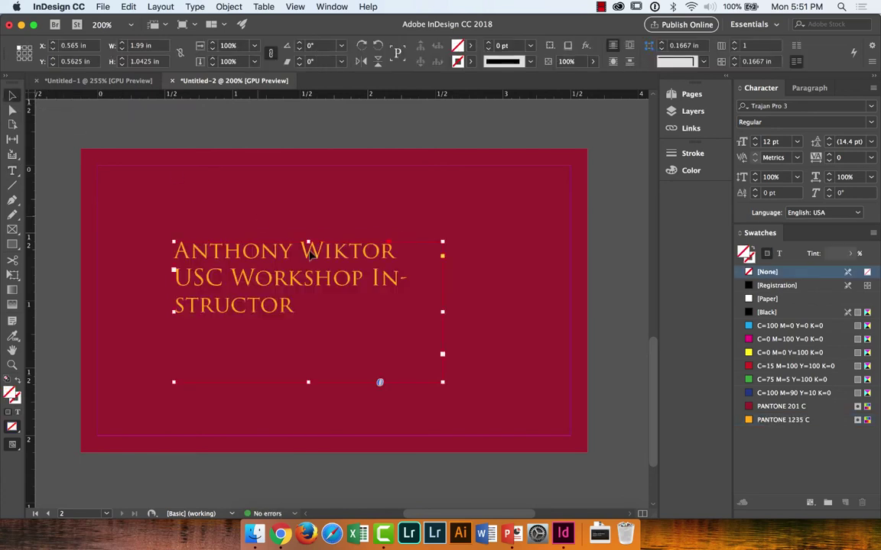
{"action": "double_click", "coordinate": [330, 281]}
{"action": "left_click_drag", "start_coordinate": [324, 301], "coordinate": [166, 237]}
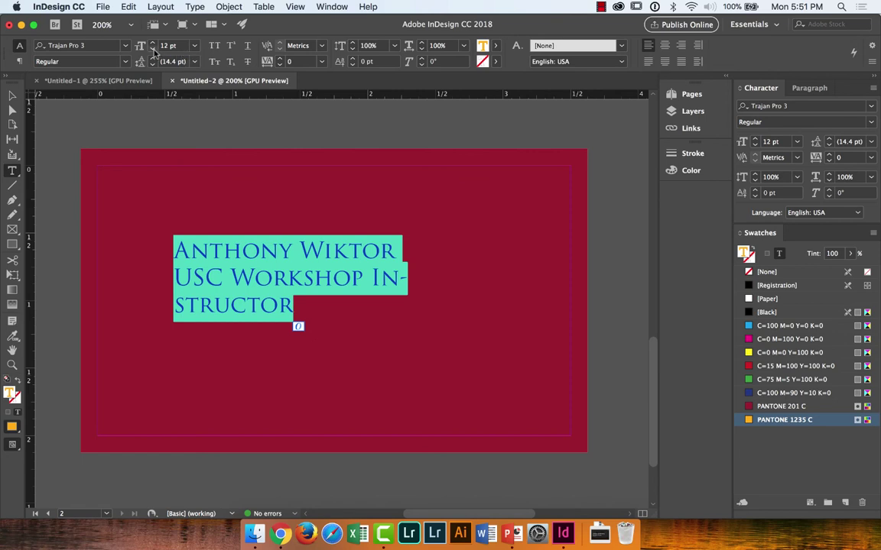
{"action": "left_click", "coordinate": [153, 50]}
{"action": "left_click", "coordinate": [153, 50]}
{"action": "left_click", "coordinate": [153, 50]}
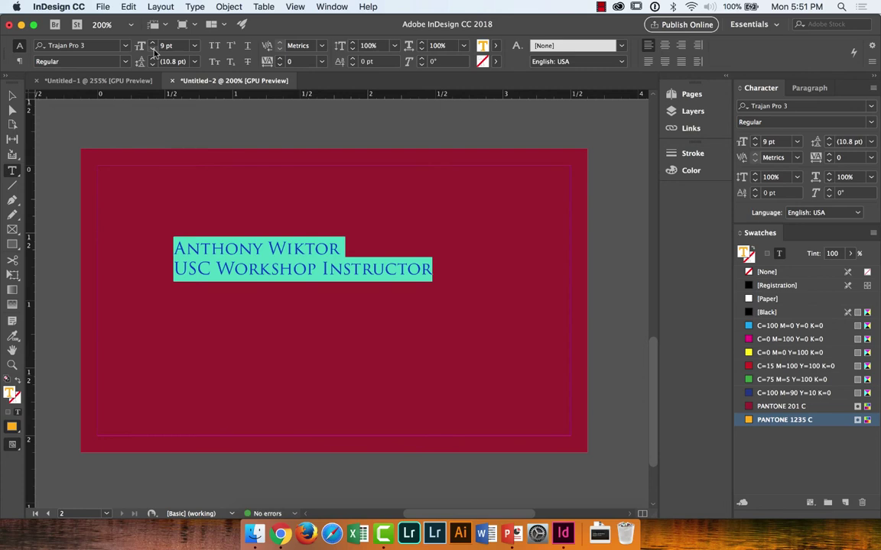
{"action": "left_click", "coordinate": [13, 95]}
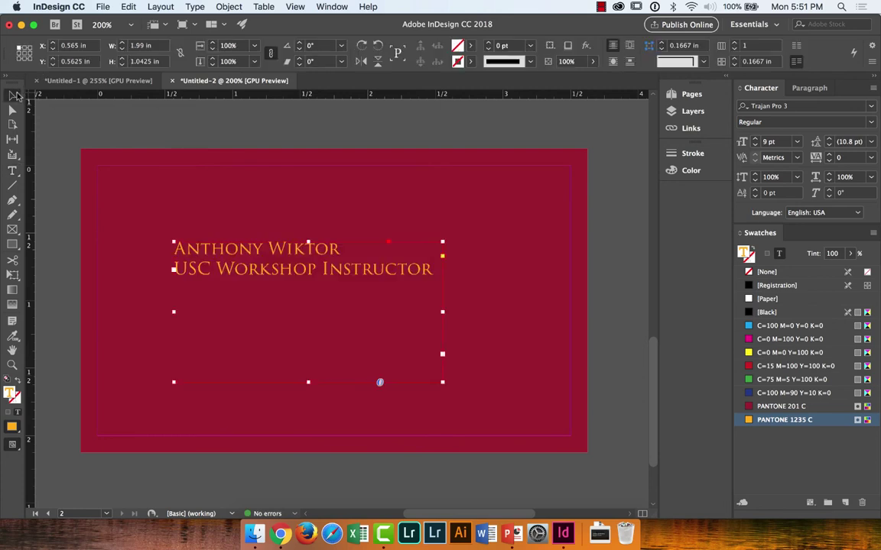
{"action": "left_click", "coordinate": [170, 135]}
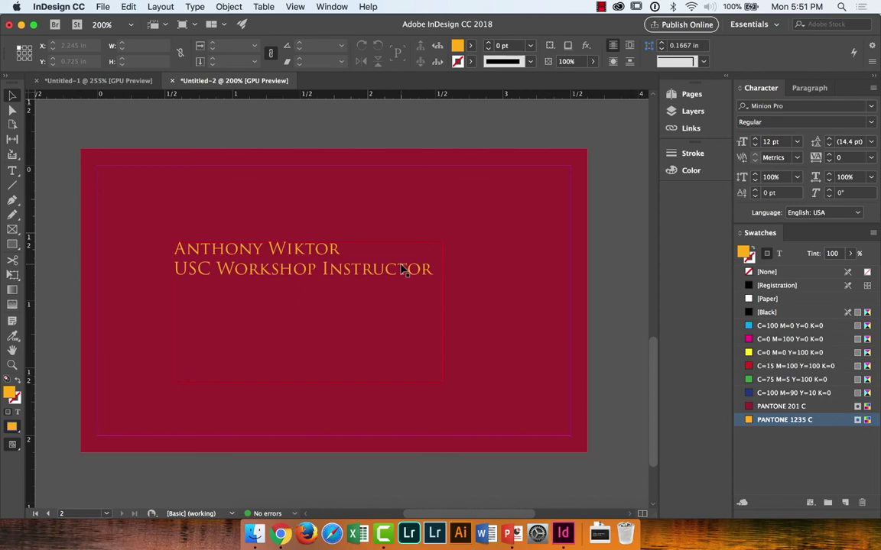
Step: Set the USC Workshop Instructor line to Gill Sans Italic, leaving the name in Trajan Pro 3
{"action": "triple_click", "coordinate": [403, 269]}
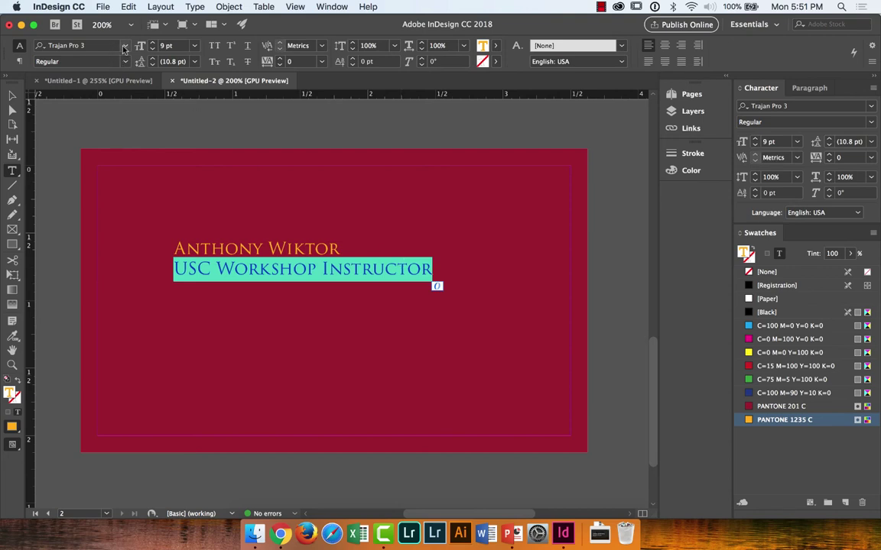
{"action": "left_click", "coordinate": [124, 46]}
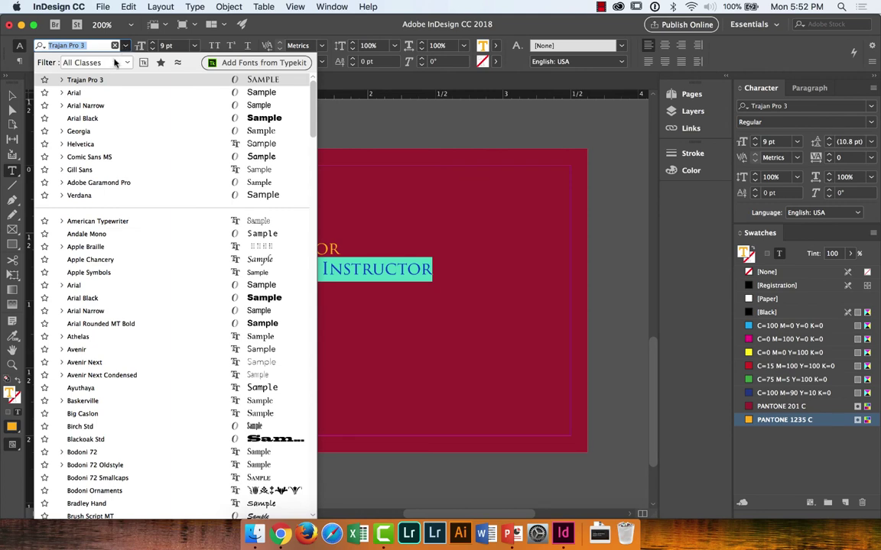
{"action": "left_click", "coordinate": [93, 169]}
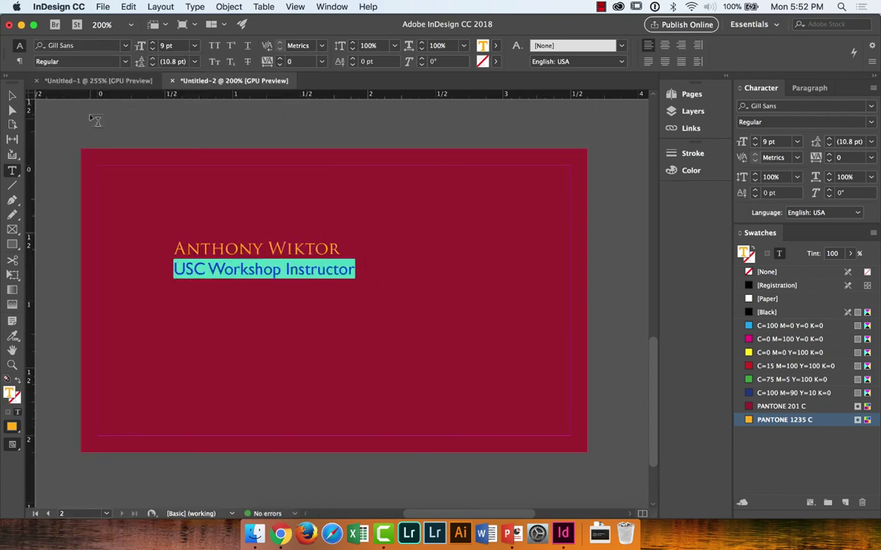
{"action": "left_click", "coordinate": [115, 61]}
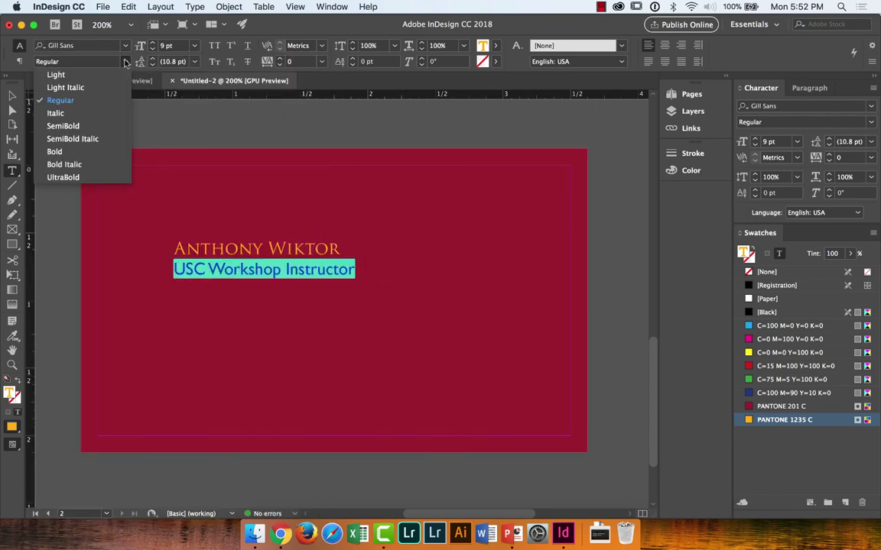
{"action": "left_click", "coordinate": [108, 154]}
{"action": "left_click", "coordinate": [115, 60]}
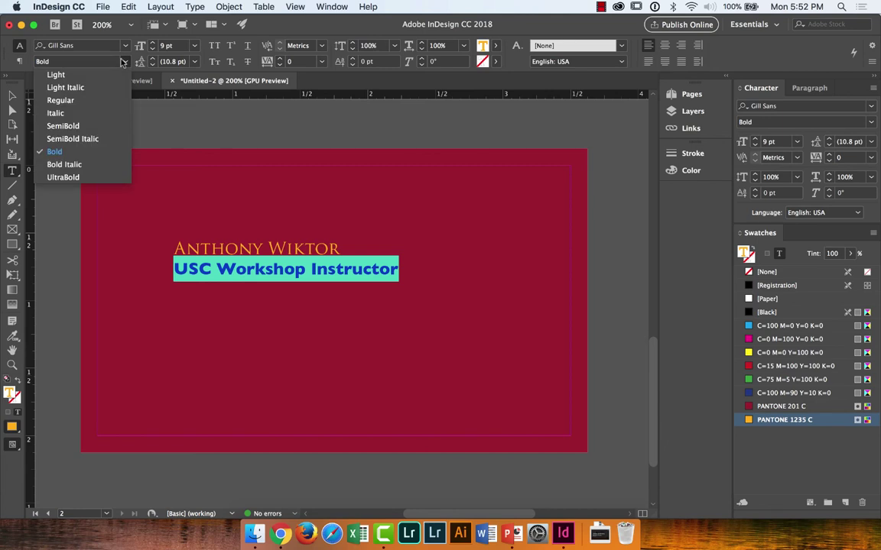
{"action": "left_click", "coordinate": [97, 113]}
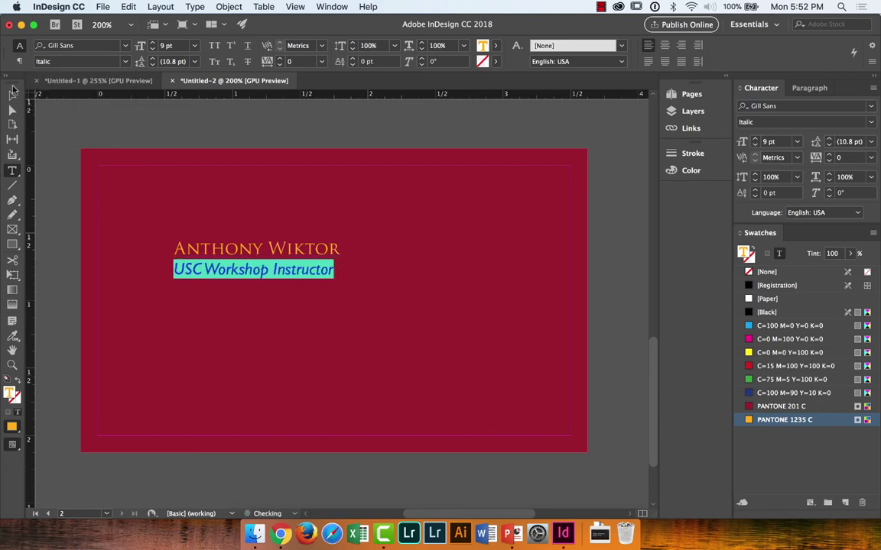
{"action": "key", "text": "Escape"}
{"action": "left_click", "coordinate": [134, 124]}
{"action": "left_click", "coordinate": [298, 254]}
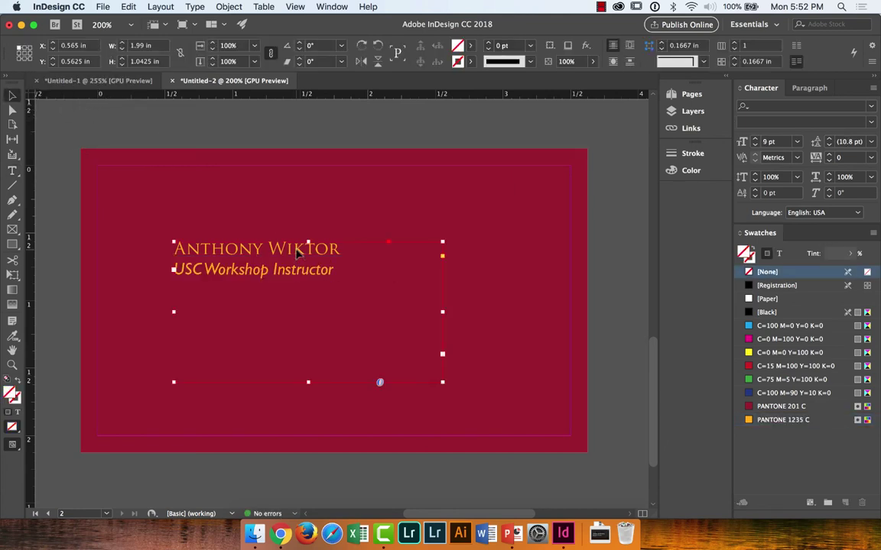
Step: Shift the text block left and add vertical guides at X 0 in and about 0.255 in
{"action": "left_click_drag", "start_coordinate": [298, 254], "coordinate": [300, 217]}
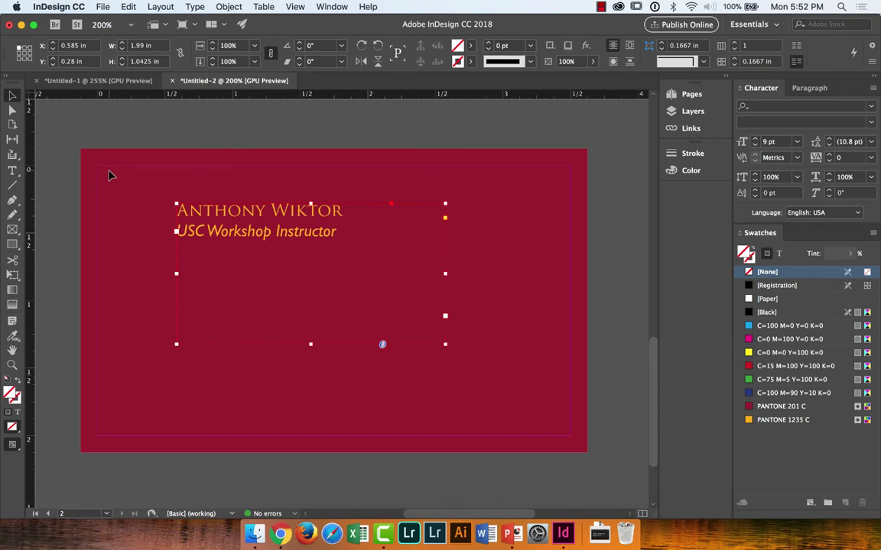
{"action": "left_click_drag", "start_coordinate": [214, 220], "coordinate": [178, 220]}
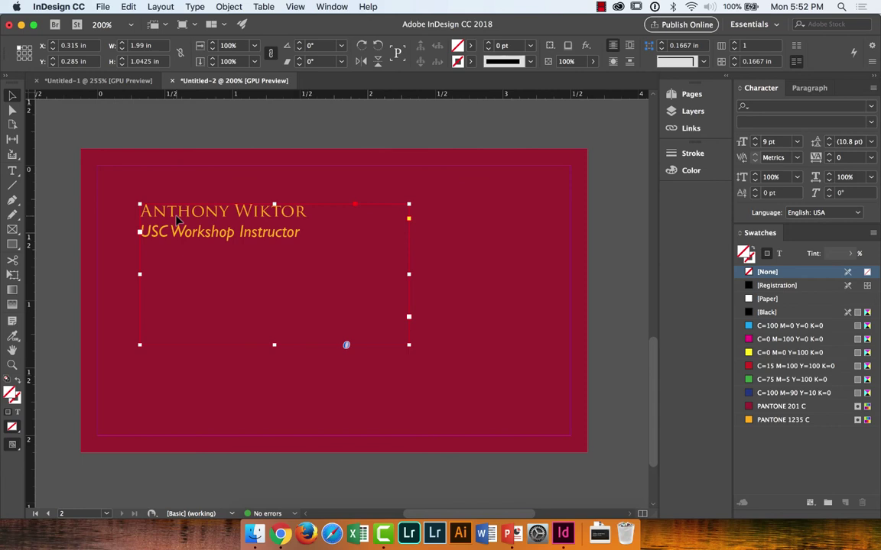
{"action": "left_click_drag", "start_coordinate": [176, 219], "coordinate": [193, 221]}
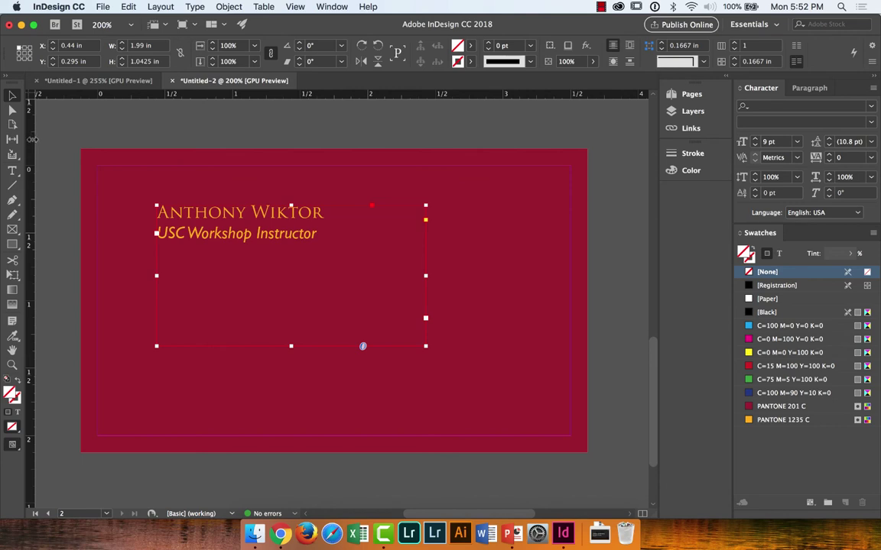
{"action": "left_click_drag", "start_coordinate": [33, 139], "coordinate": [95, 142]}
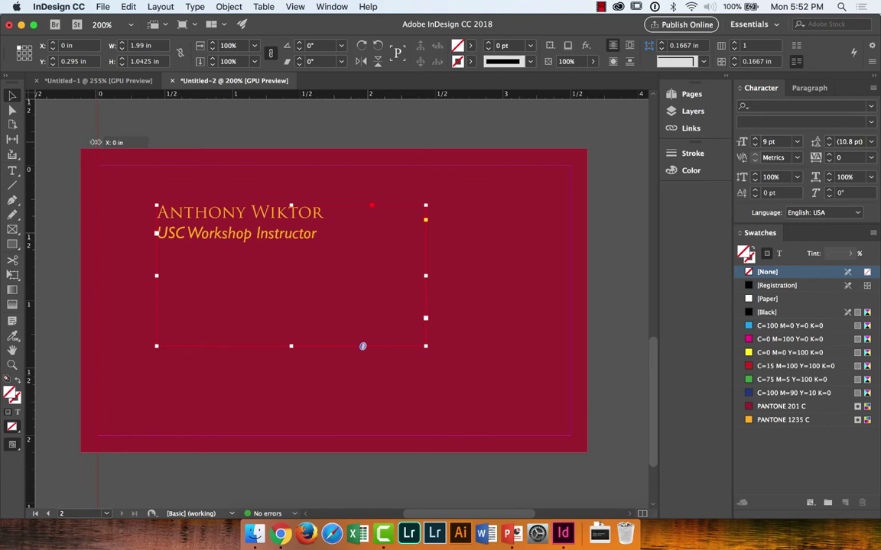
{"action": "left_click_drag", "start_coordinate": [94, 142], "coordinate": [96, 146]}
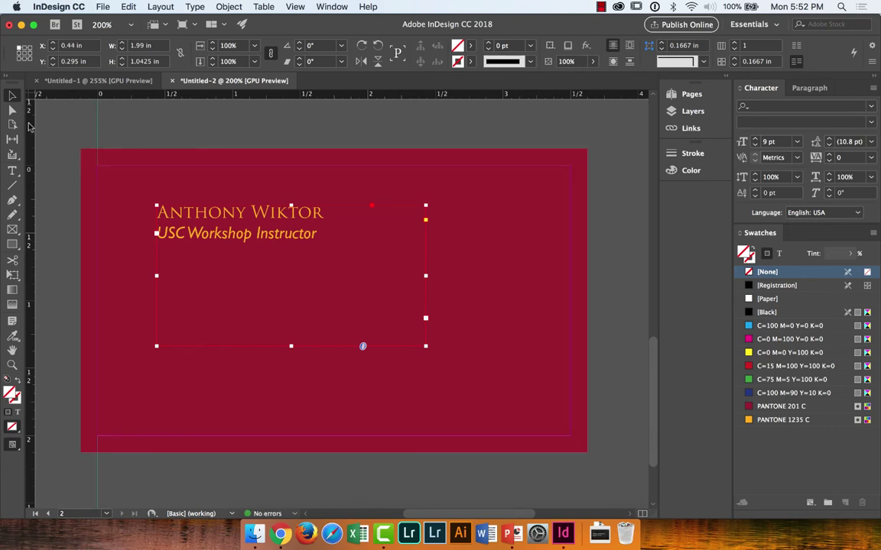
{"action": "left_click_drag", "start_coordinate": [33, 124], "coordinate": [167, 122]}
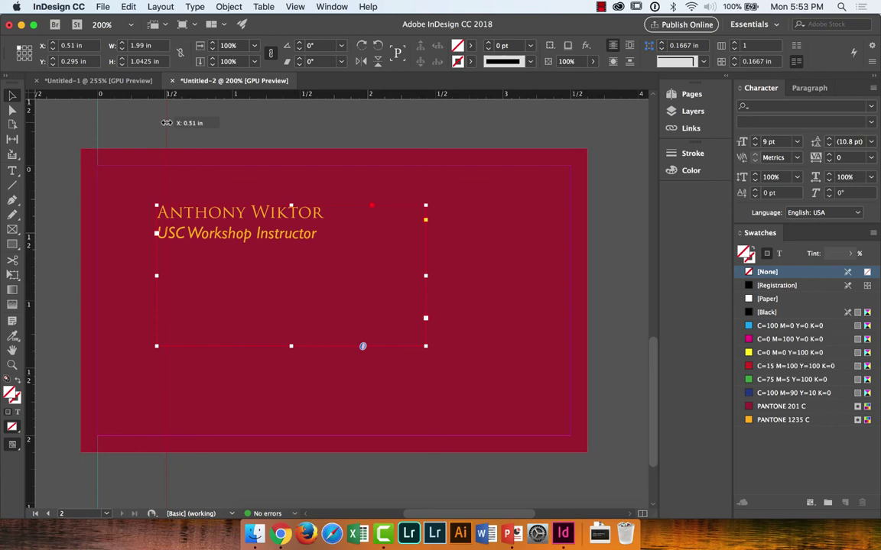
{"action": "left_click_drag", "start_coordinate": [166, 123], "coordinate": [131, 116]}
{"action": "left_click", "coordinate": [162, 119]}
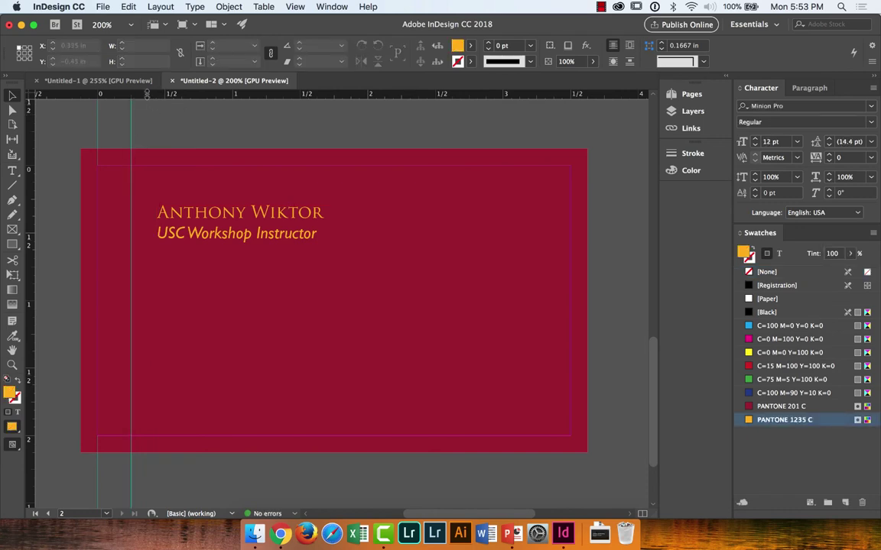
Step: Add a horizontal guide near the card top and snap the text frame onto the guides
{"action": "left_click_drag", "start_coordinate": [134, 93], "coordinate": [149, 201]}
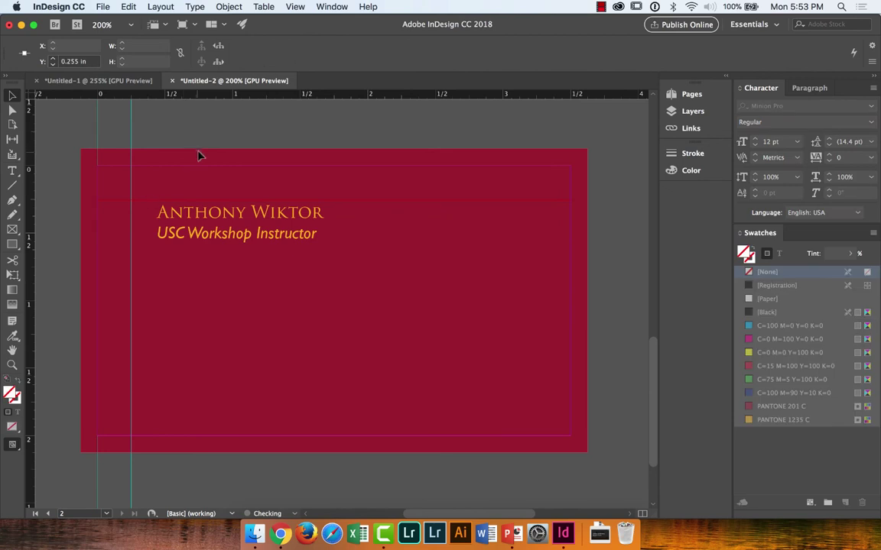
{"action": "left_click", "coordinate": [201, 234]}
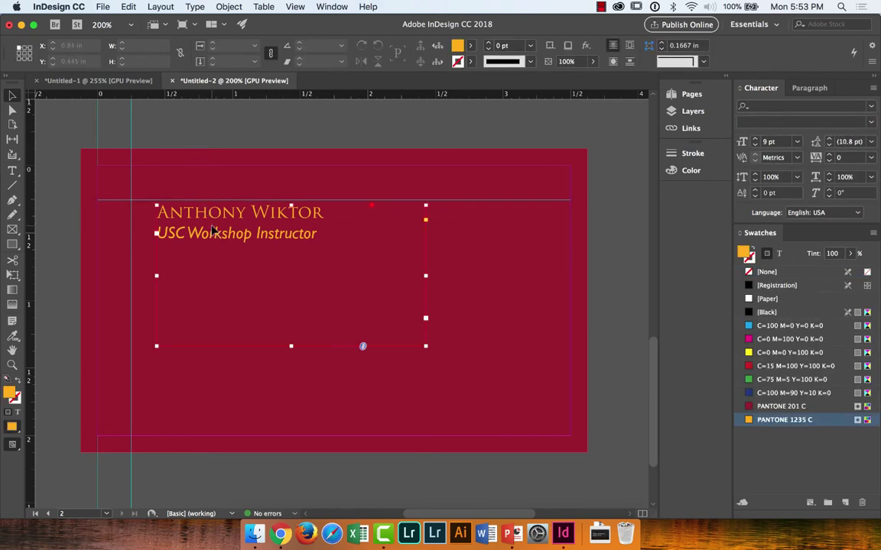
{"action": "left_click_drag", "start_coordinate": [201, 233], "coordinate": [189, 227]}
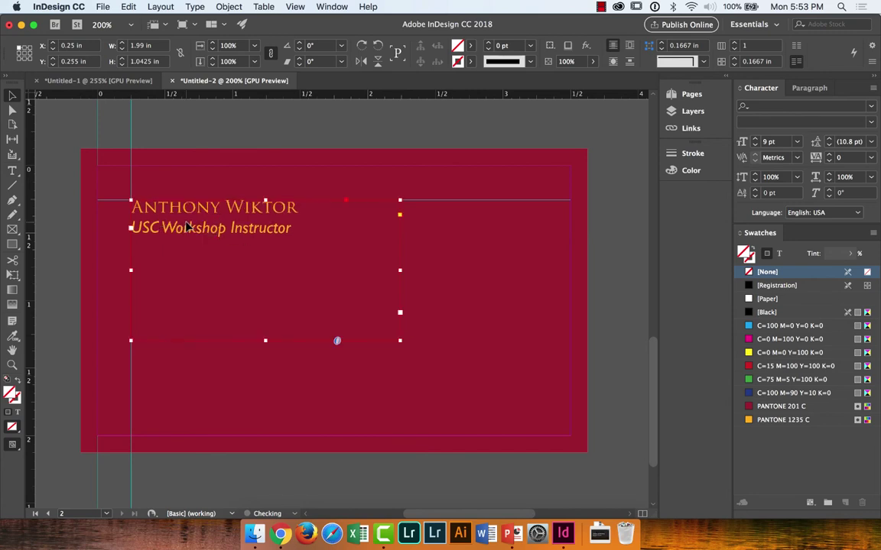
{"action": "left_click", "coordinate": [215, 140]}
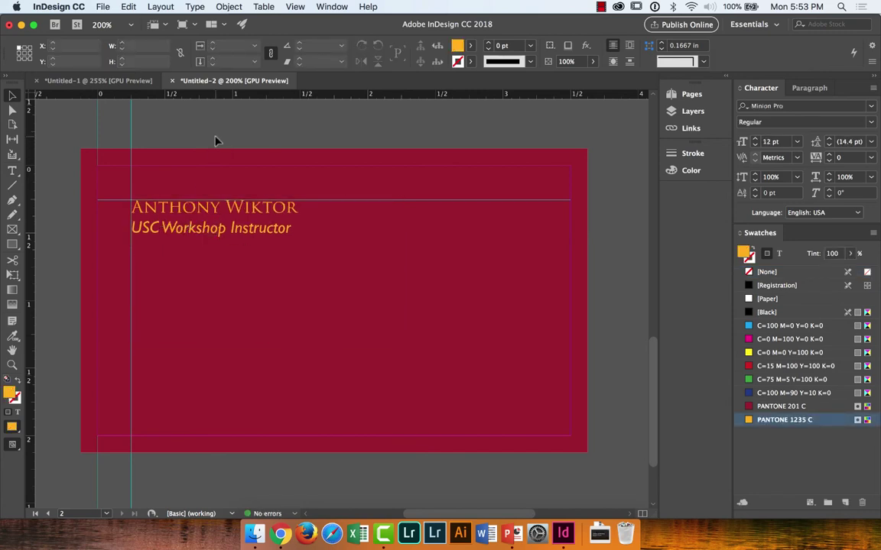
Step: Switch to Preview mode and shorten the text frame to 0.32 in so it hugs its two lines
{"action": "key", "text": "w"}
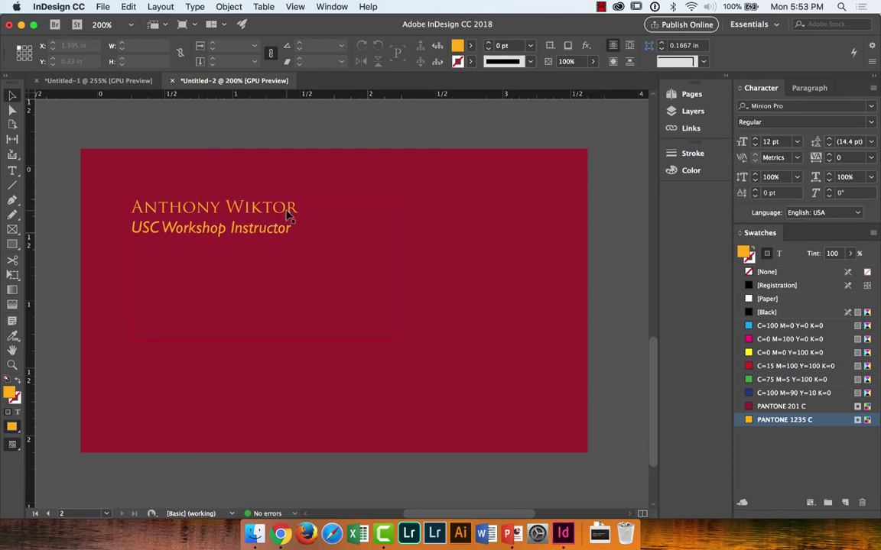
{"action": "left_click", "coordinate": [289, 217]}
{"action": "left_click_drag", "start_coordinate": [265, 338], "coordinate": [264, 244]}
{"action": "left_click", "coordinate": [305, 123]}
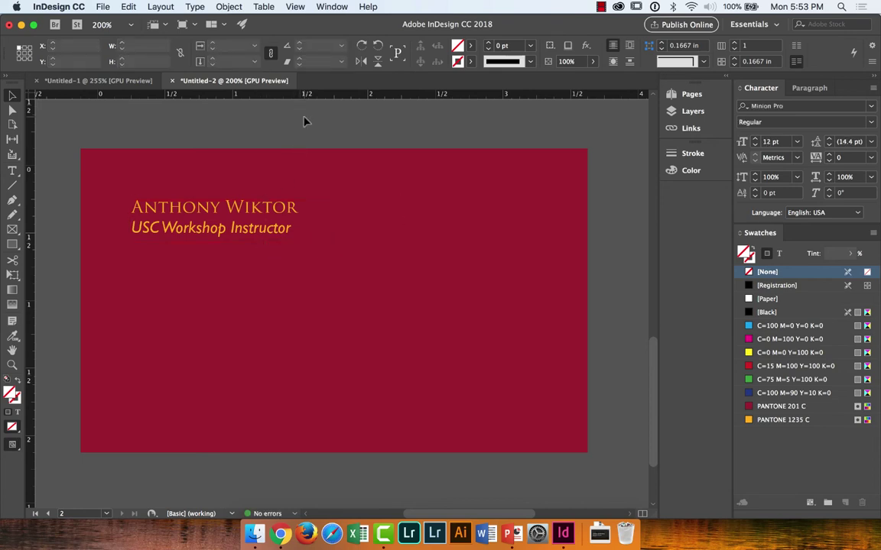
{"action": "left_click", "coordinate": [279, 220]}
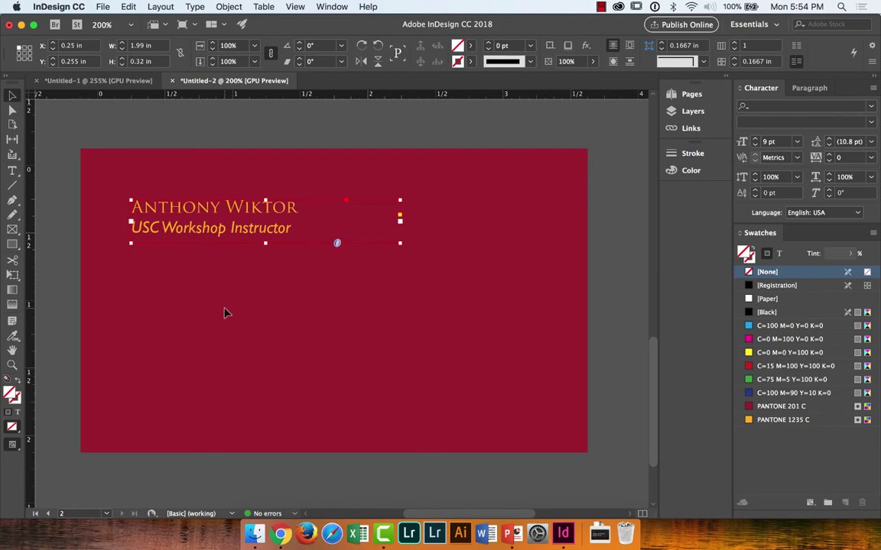
Step: Paste a copy of the name-and-title frame lower on the card
{"action": "key", "text": "super+v"}
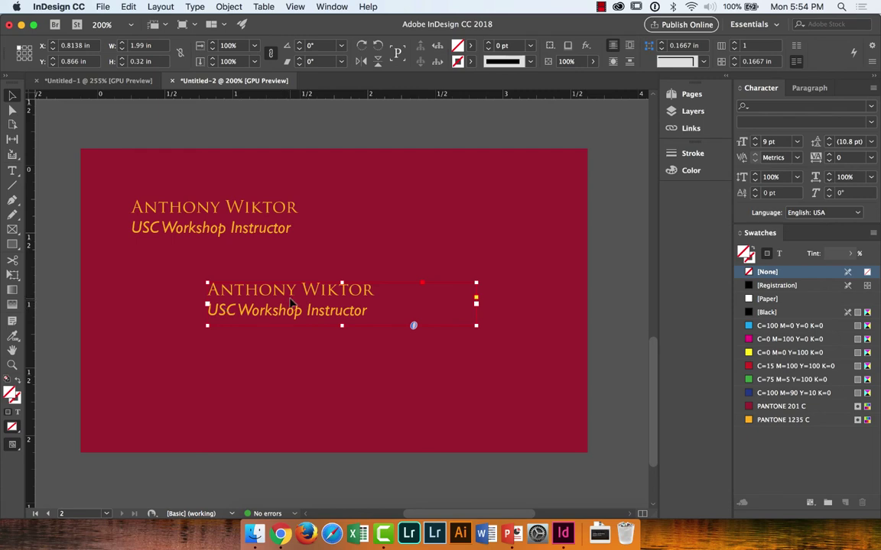
{"action": "left_click_drag", "start_coordinate": [296, 301], "coordinate": [221, 305]}
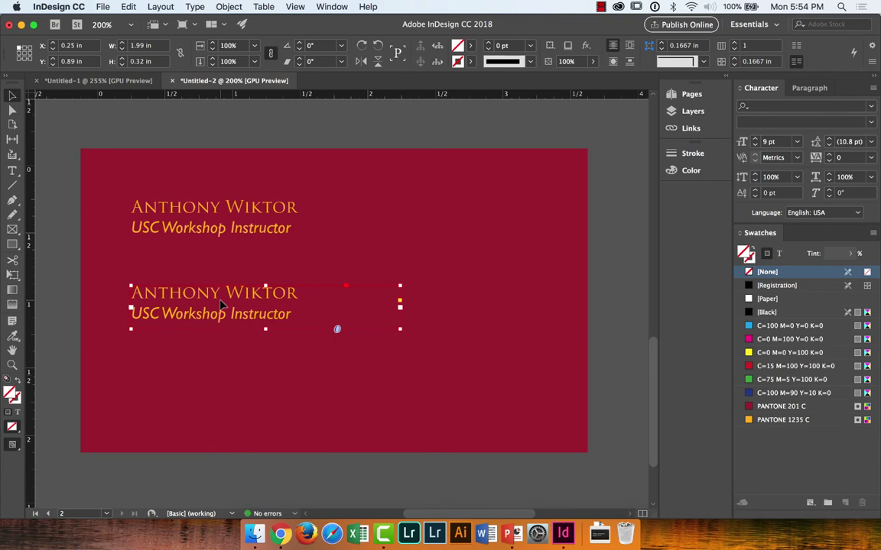
{"action": "key", "text": "Delete"}
{"action": "left_click", "coordinate": [232, 228]}
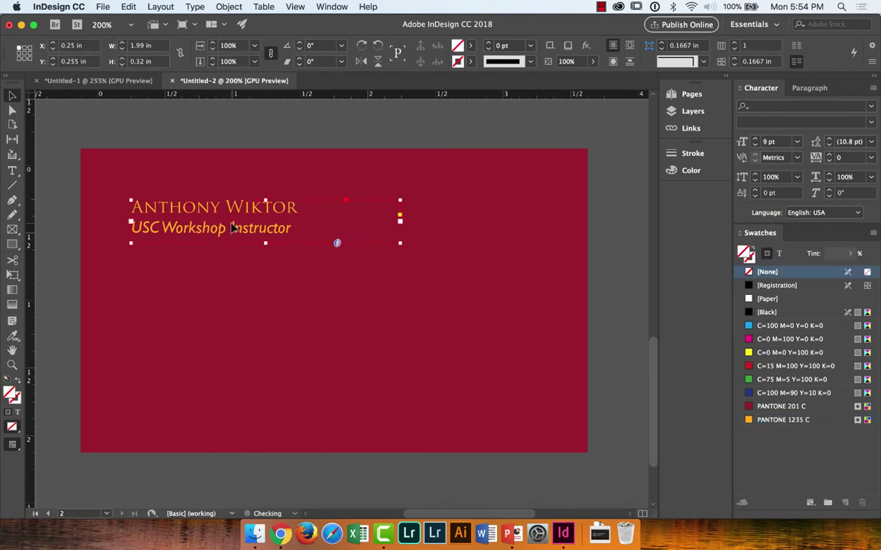
{"action": "key", "text": "super+v"}
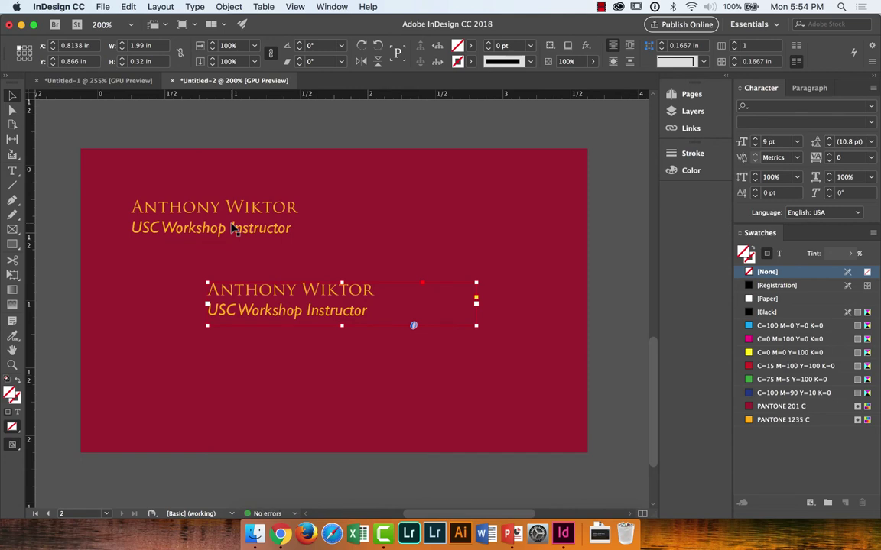
Step: Delete the name line and leftover empty line from the copy, leaving 'USC Workshop Instructor'
{"action": "double_click", "coordinate": [384, 288]}
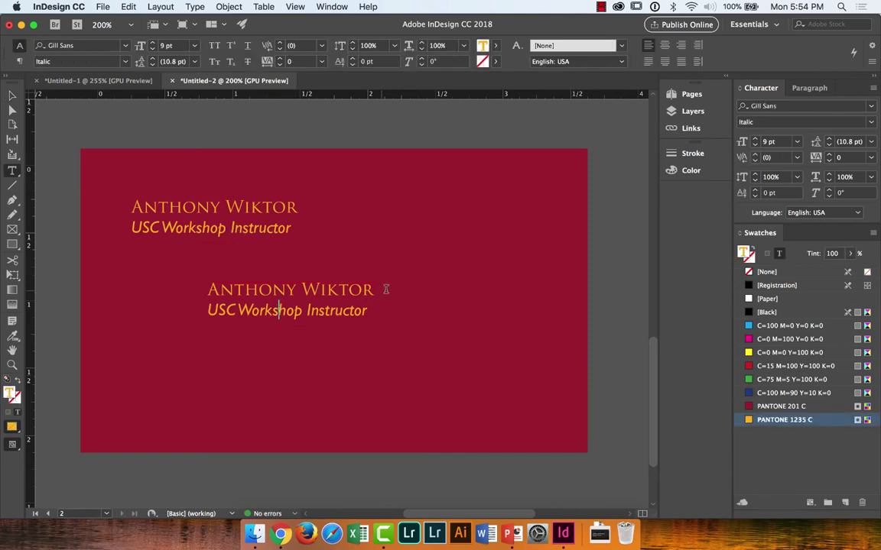
{"action": "left_click_drag", "start_coordinate": [386, 288], "coordinate": [207, 284]}
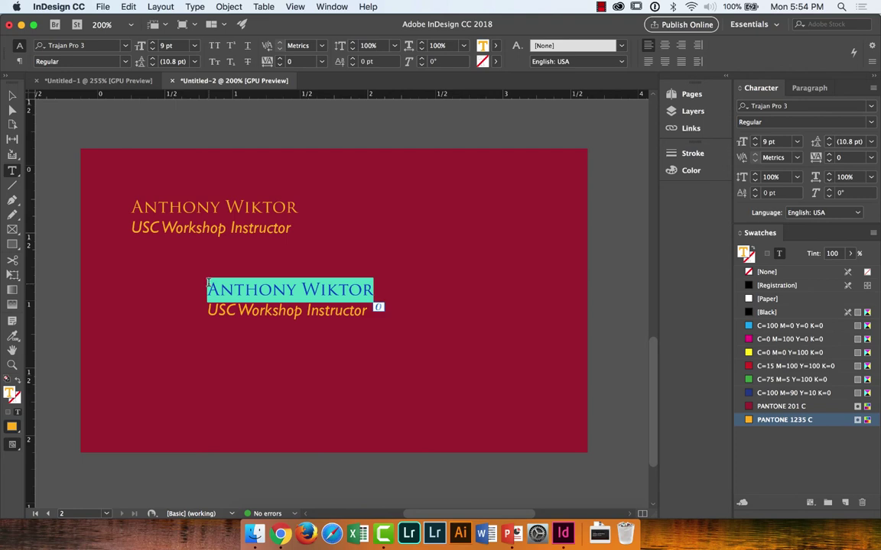
{"action": "key", "text": "BackSpace"}
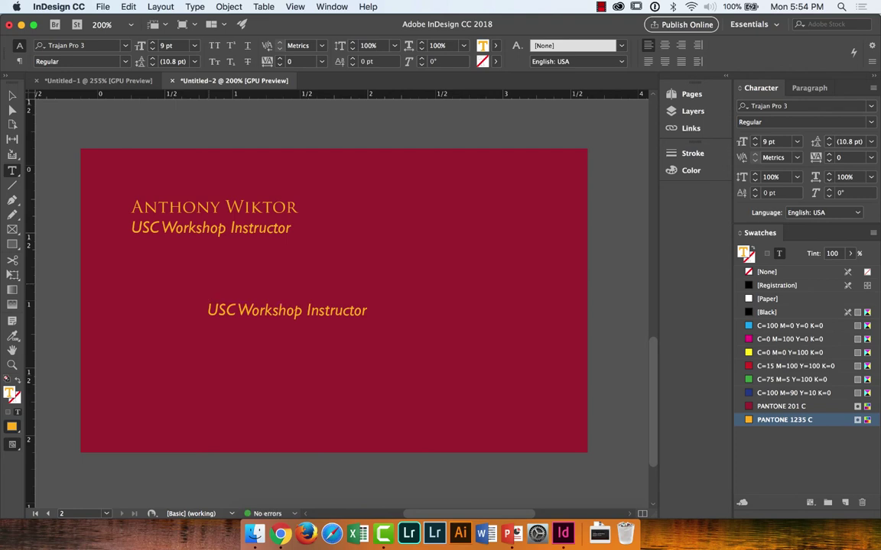
{"action": "key", "text": "Down"}
{"action": "key", "text": "BackSpace"}
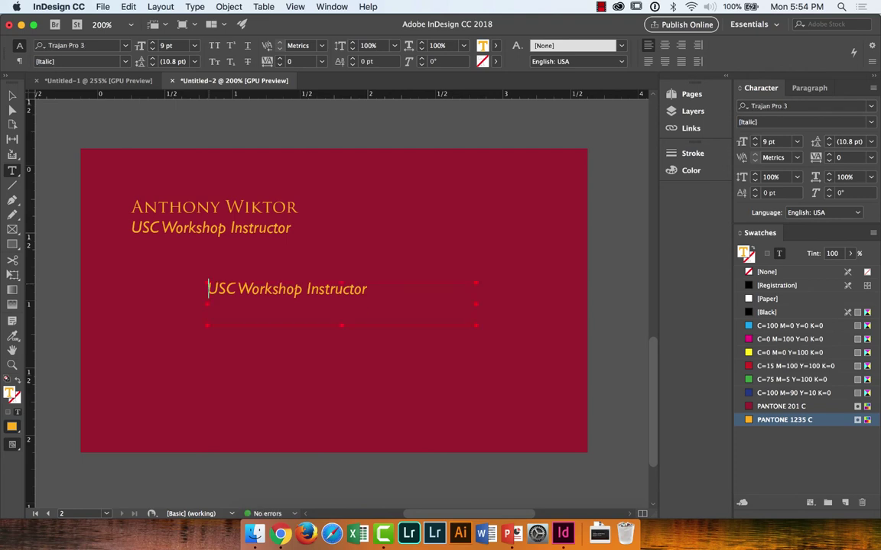
Step: Replace the USC Workshop Instructor line with the e-mail address in Gill Sans Regular
{"action": "left_click_drag", "start_coordinate": [208, 289], "coordinate": [368, 290]}
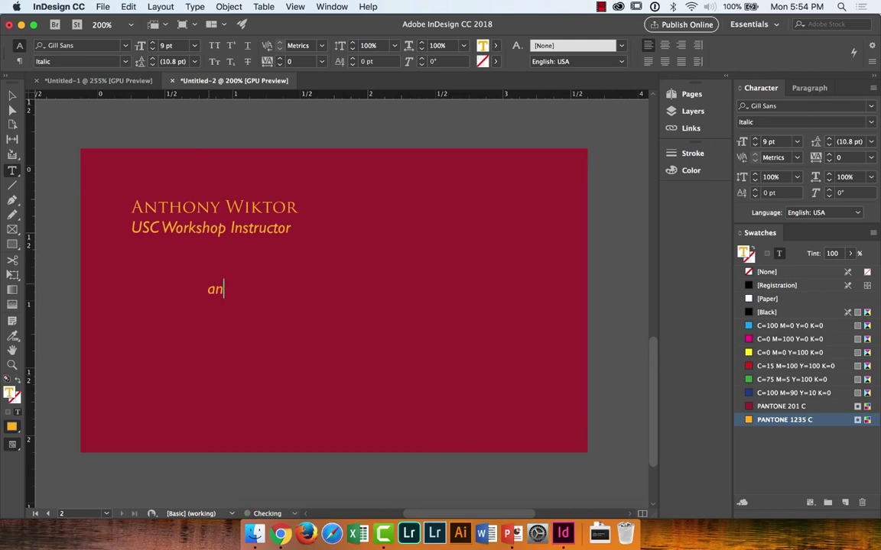
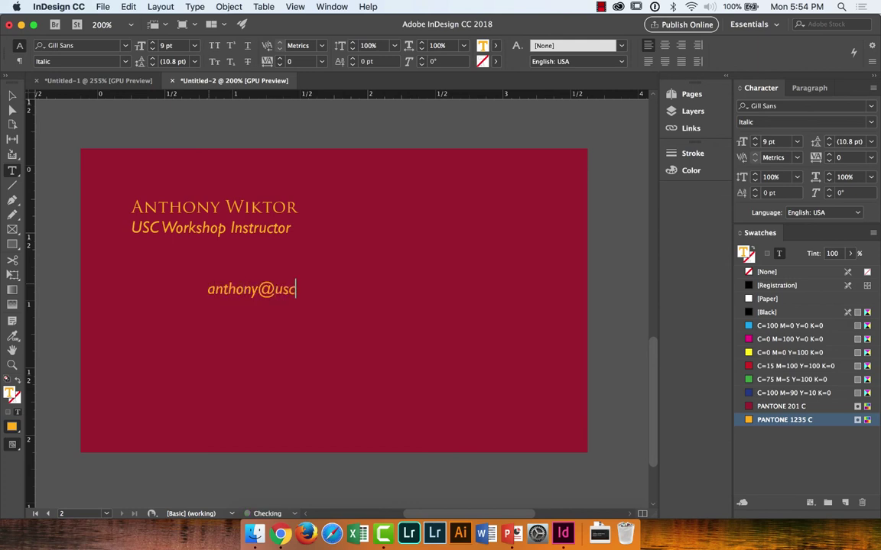
{"action": "key", "text": "super+a"}
{"action": "left_click", "coordinate": [114, 62]}
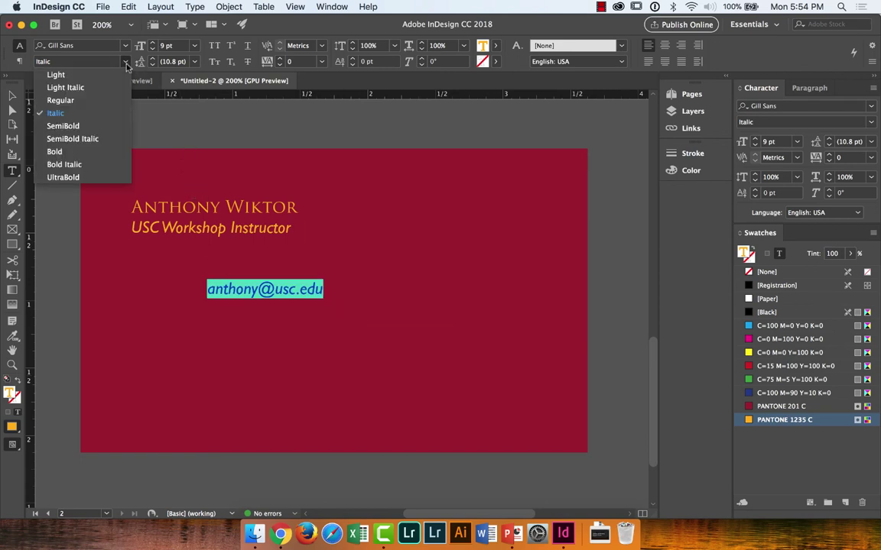
{"action": "left_click", "coordinate": [60, 100]}
Step: Move the e-mail frame left to align with the name's left edge at the margin
{"action": "left_click", "coordinate": [13, 95]}
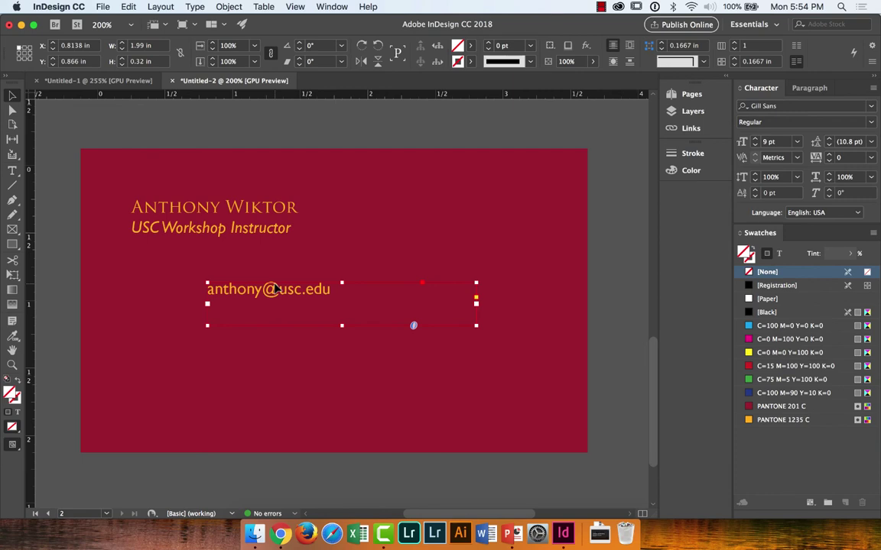
{"action": "left_click_drag", "start_coordinate": [279, 289], "coordinate": [193, 292]}
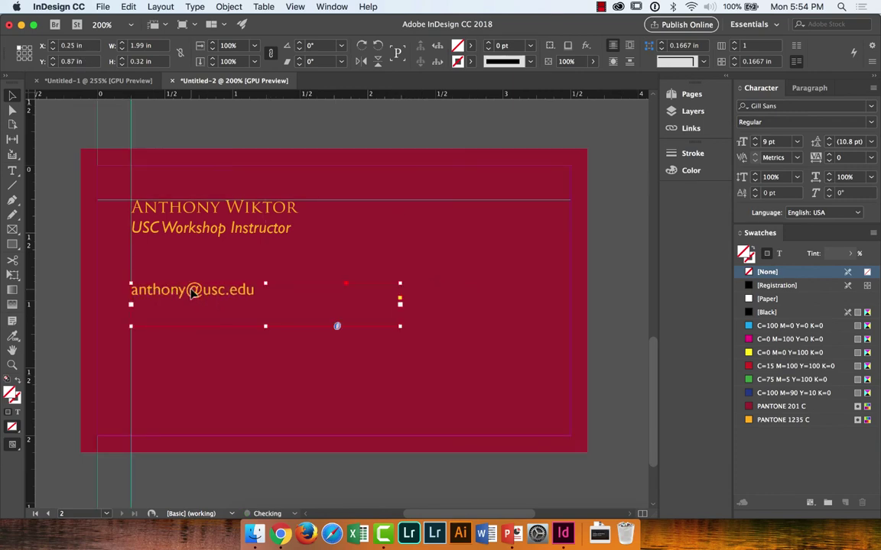
{"action": "double_click", "coordinate": [194, 292]}
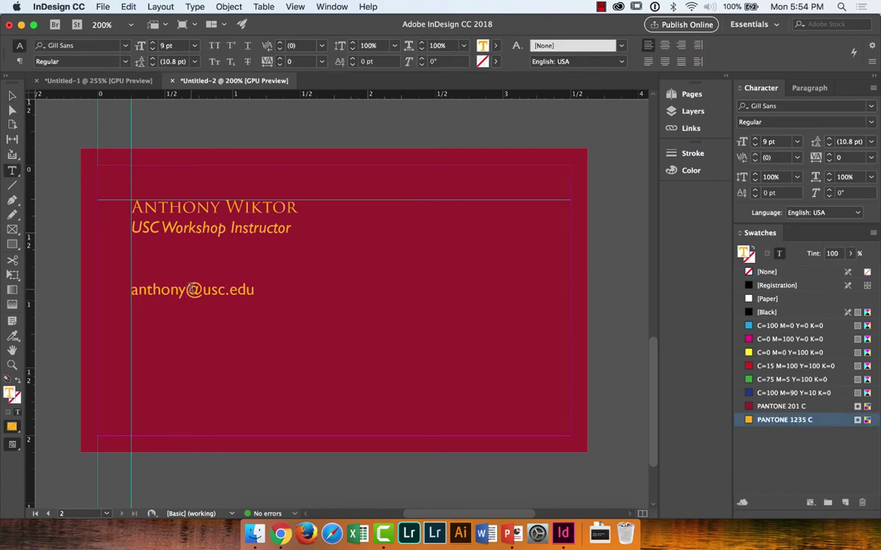
Step: Select the name and title frame, then undo an accidental rotation of it
{"action": "key", "text": "Escape"}
{"action": "double_click", "coordinate": [242, 205]}
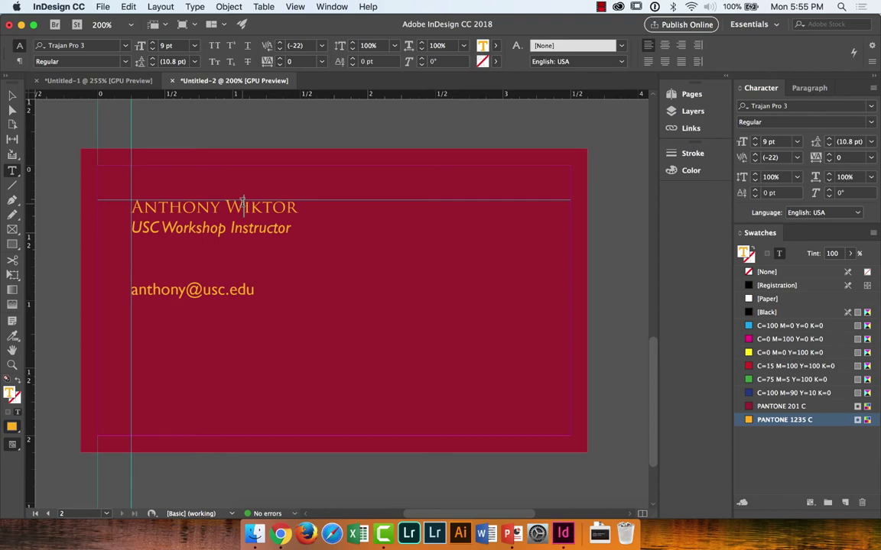
{"action": "key", "text": "Escape"}
{"action": "left_click", "coordinate": [310, 129]}
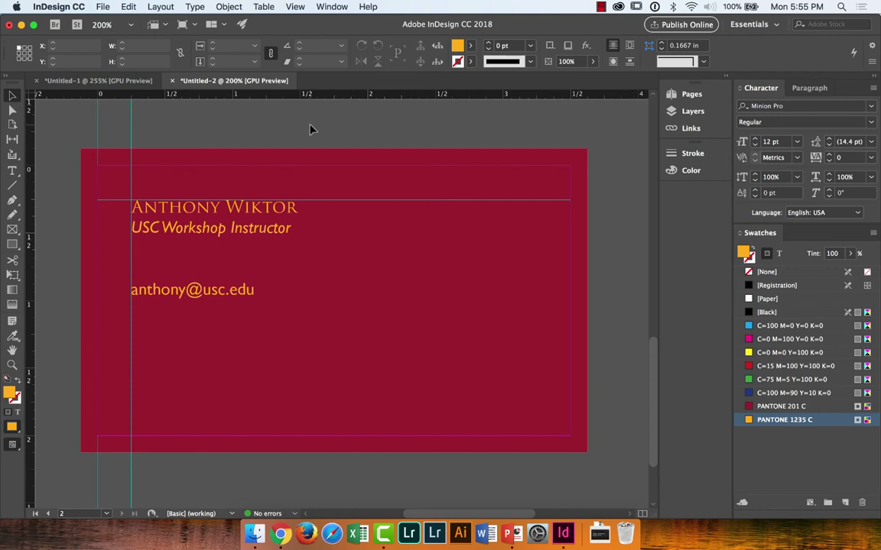
{"action": "left_click", "coordinate": [290, 205]}
{"action": "left_click_drag", "start_coordinate": [410, 243], "coordinate": [520, 316]}
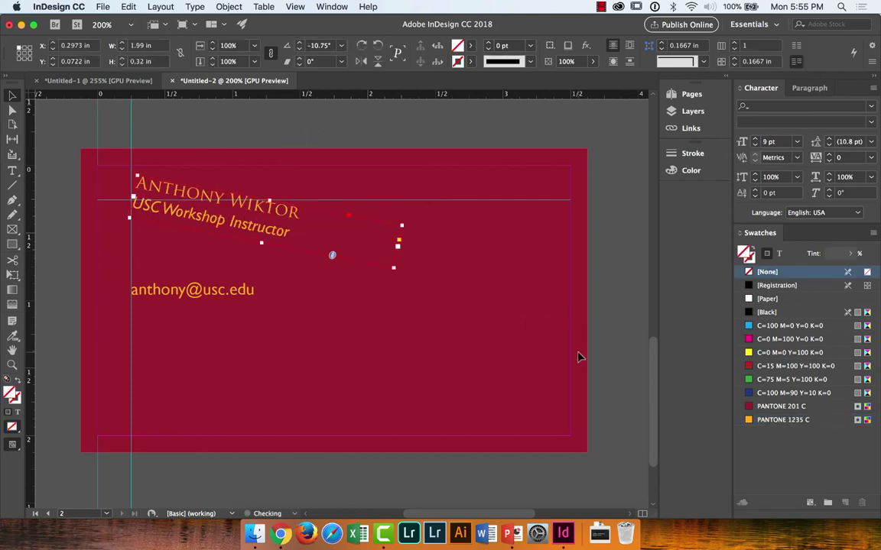
{"action": "key", "text": "super+z"}
Step: Try the name at 23 pt in a wider frame with a line break, then undo it
{"action": "left_click_drag", "start_coordinate": [400, 243], "coordinate": [585, 364]}
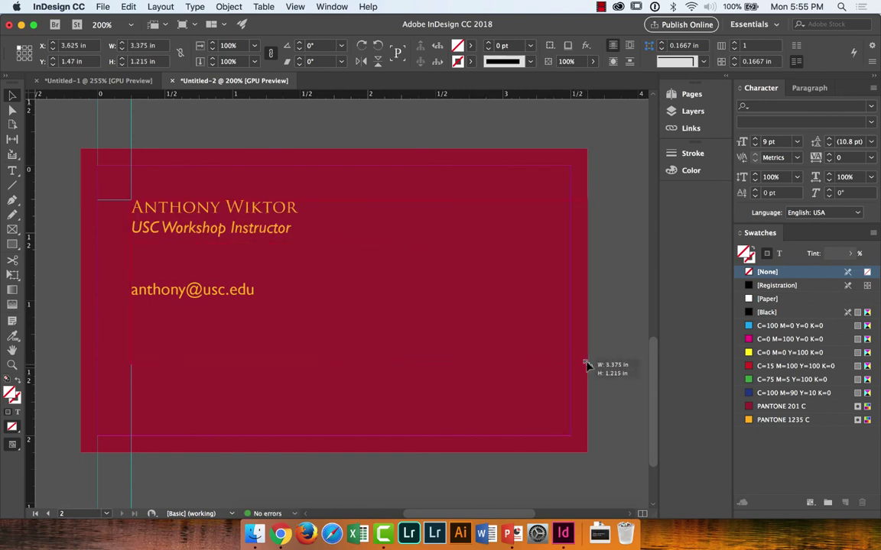
{"action": "double_click", "coordinate": [237, 211]}
{"action": "key", "text": "super+a"}
{"action": "key", "text": "super+shift+period"}
{"action": "key", "text": "super+shift+period"}
{"action": "key", "text": "super+shift+period"}
{"action": "key", "text": "super+shift+period"}
{"action": "key", "text": "super+shift+period"}
{"action": "key", "text": "super+shift+period"}
{"action": "key", "text": "super+shift+period"}
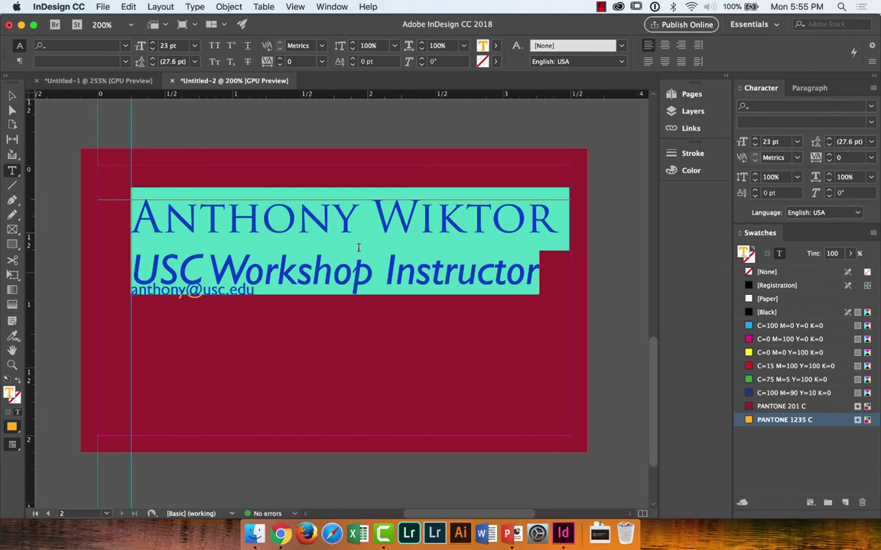
{"action": "left_click", "coordinate": [335, 206]}
{"action": "key", "text": "Return"}
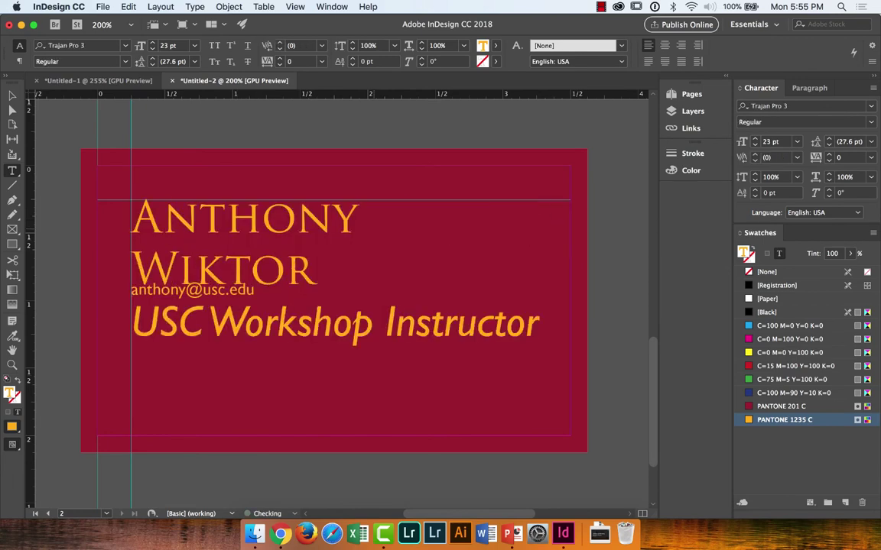
{"action": "key", "text": "Escape"}
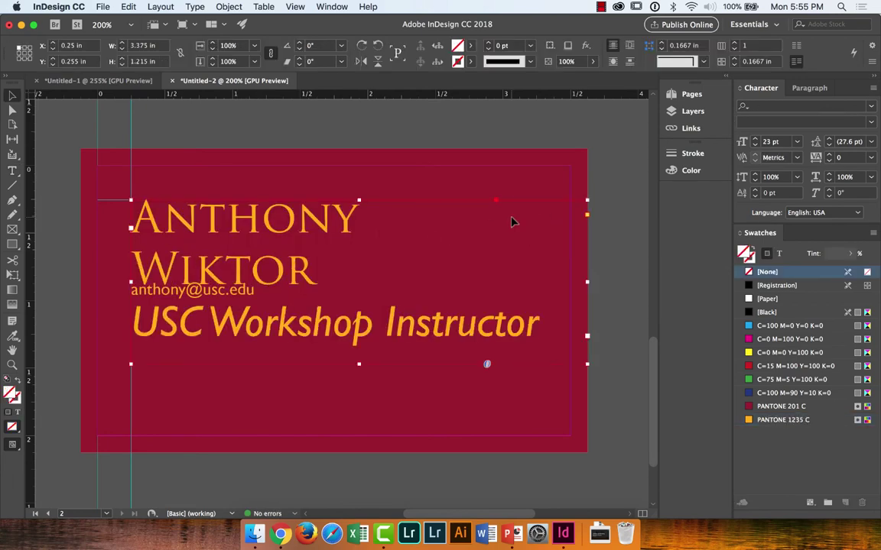
{"action": "key", "text": "super+z"}
{"action": "key", "text": "super+z"}
{"action": "key", "text": "super+z"}
{"action": "key", "text": "super+z"}
{"action": "key", "text": "super+z"}
{"action": "key", "text": "super+z"}
{"action": "key", "text": "super+z"}
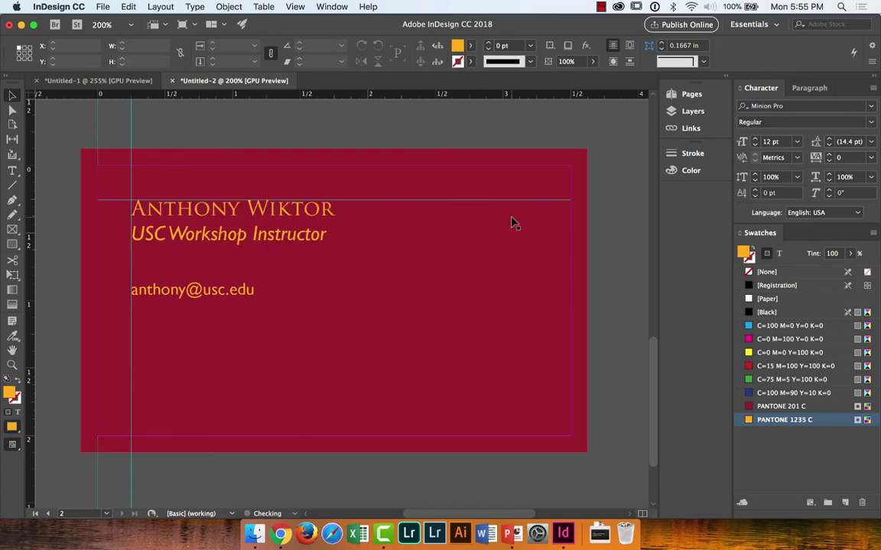
{"action": "key", "text": "super+z"}
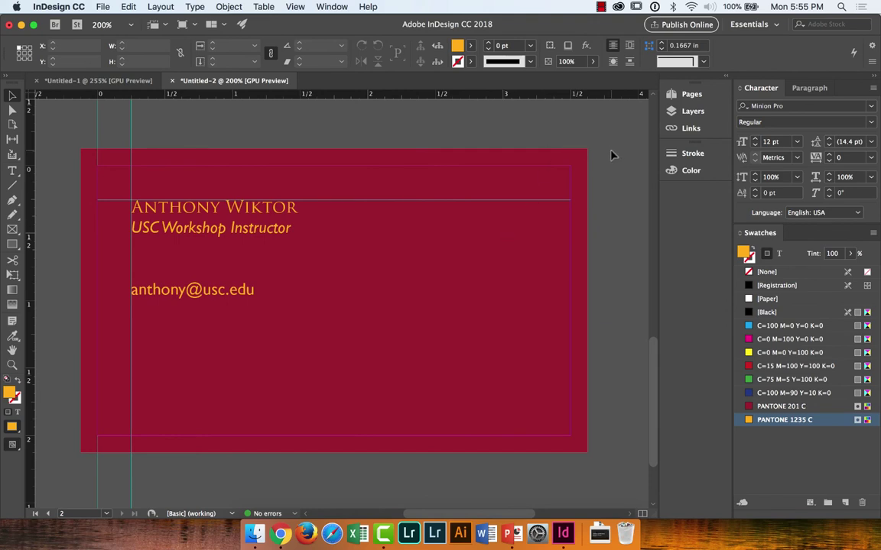
Step: Preview the card without guides or margins using the W key
{"action": "key", "text": "w"}
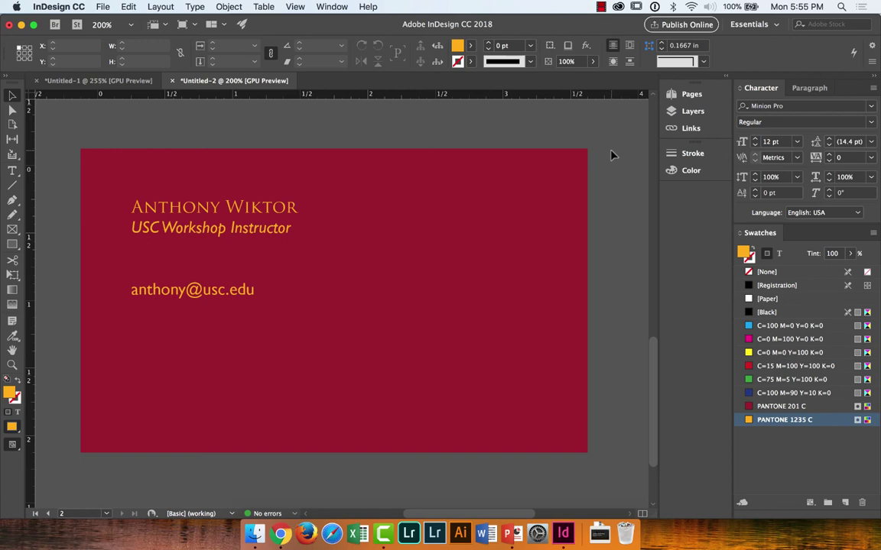
{"action": "key", "text": "w"}
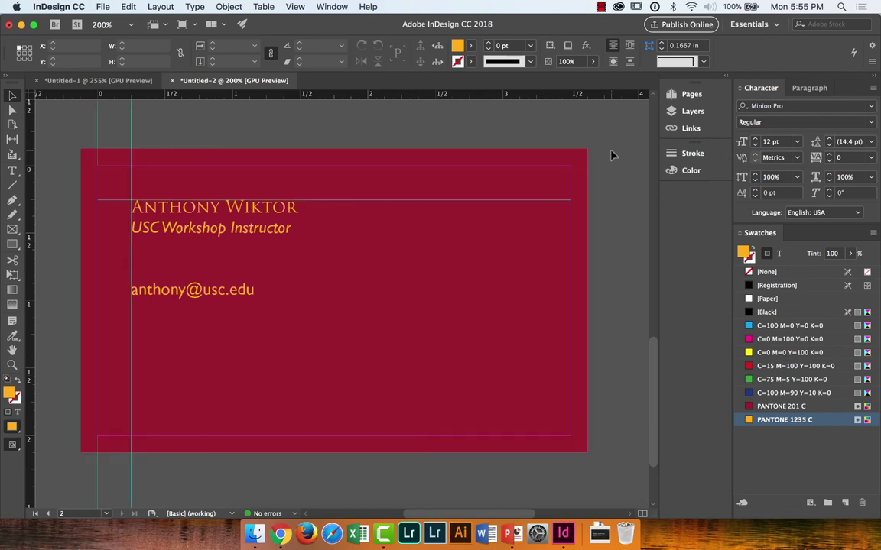
{"action": "key", "text": "w"}
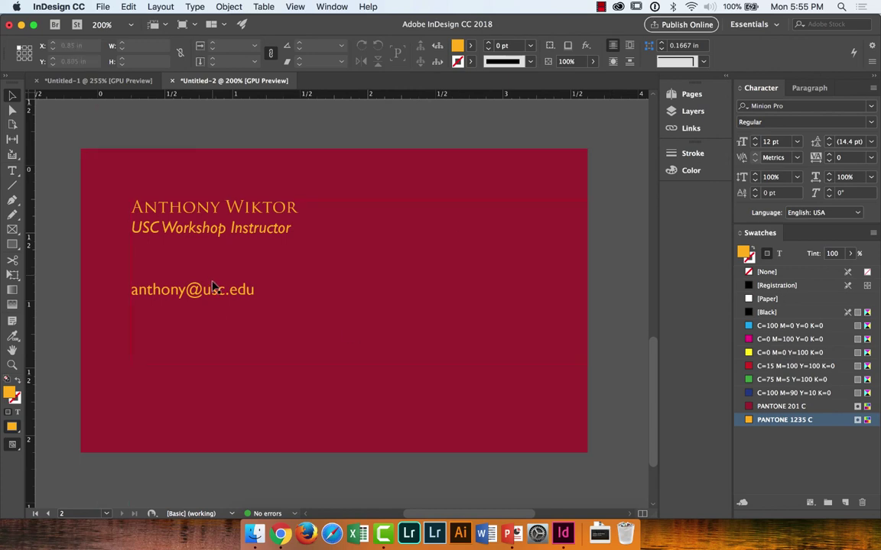
Step: Make the e-mail frame taller and resize the name frame so the name fits one line
{"action": "left_click", "coordinate": [215, 299]}
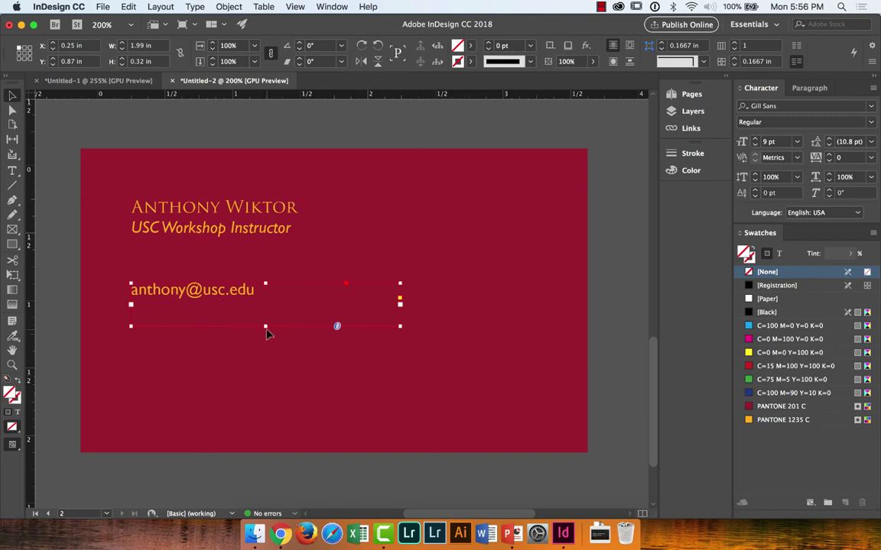
{"action": "left_click_drag", "start_coordinate": [265, 326], "coordinate": [268, 415]}
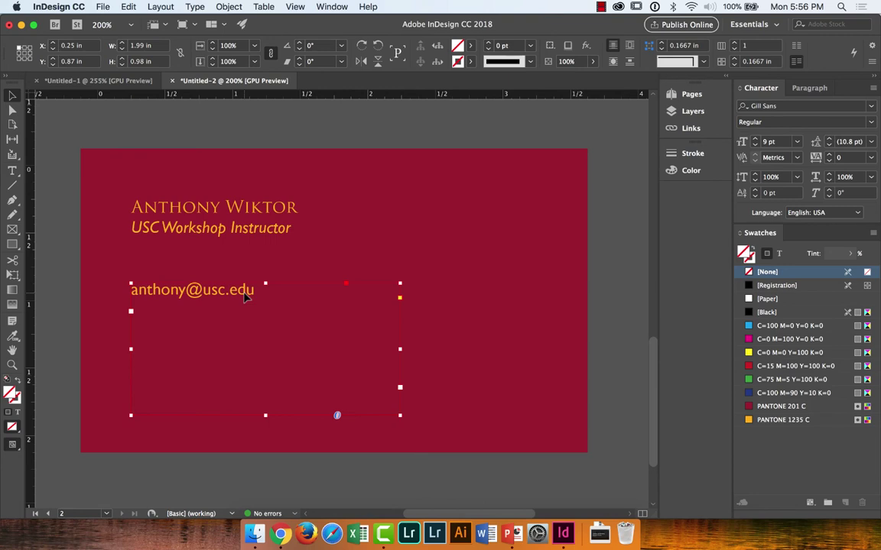
{"action": "left_click", "coordinate": [281, 230]}
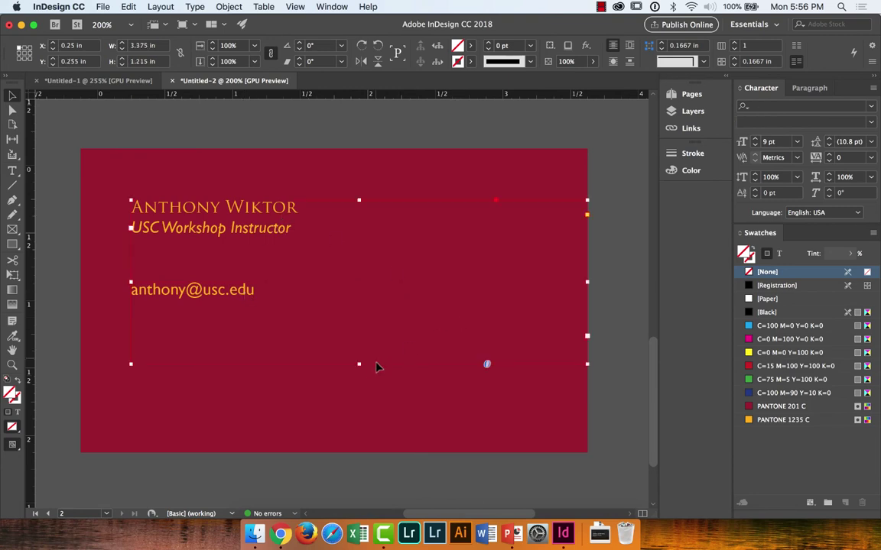
{"action": "left_click_drag", "start_coordinate": [360, 365], "coordinate": [360, 251]}
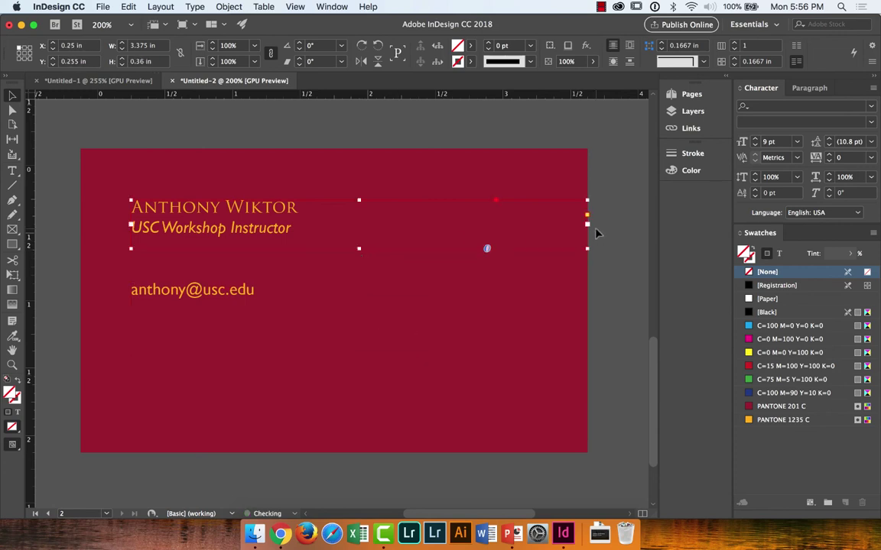
{"action": "left_click_drag", "start_coordinate": [587, 225], "coordinate": [271, 227]}
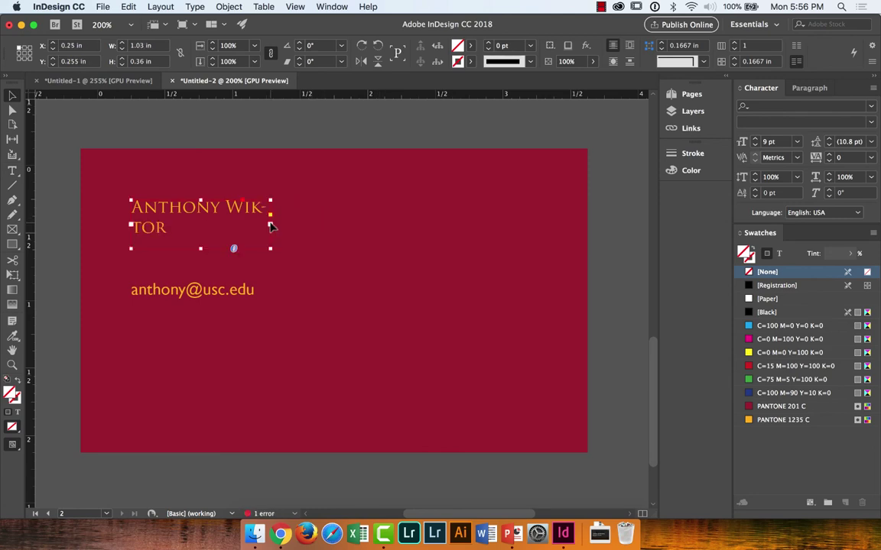
{"action": "left_click_drag", "start_coordinate": [270, 227], "coordinate": [331, 225]}
Step: Undo moving the name block to the upper right, then resume editing after the e-mail
{"action": "left_click", "coordinate": [357, 224]}
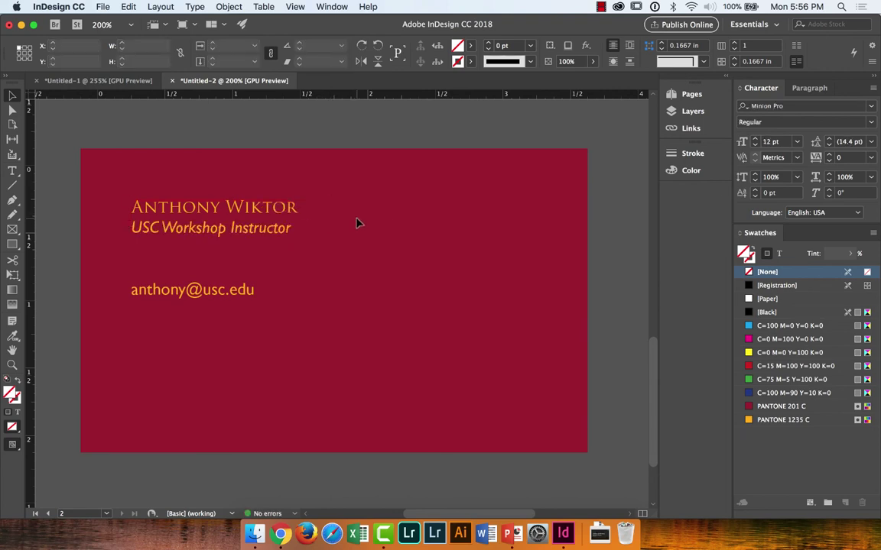
{"action": "left_click_drag", "start_coordinate": [367, 233], "coordinate": [569, 248]}
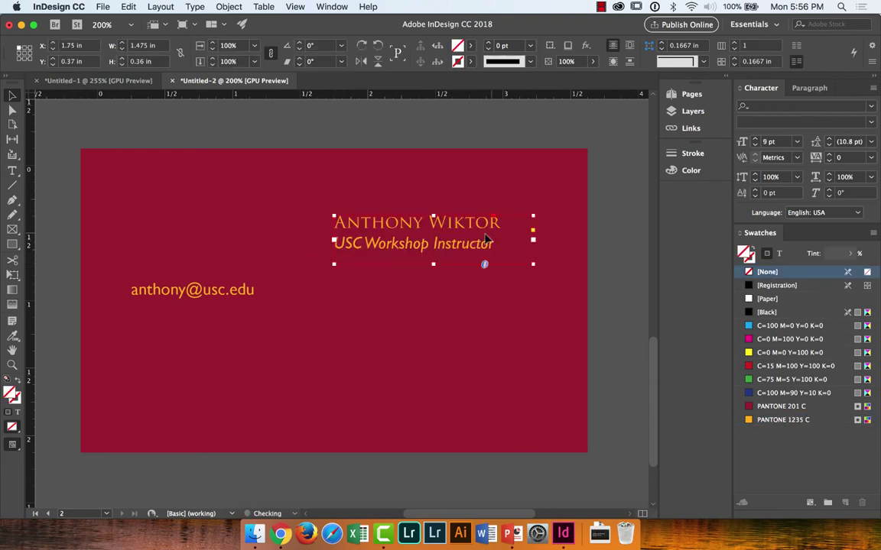
{"action": "left_click", "coordinate": [237, 294]}
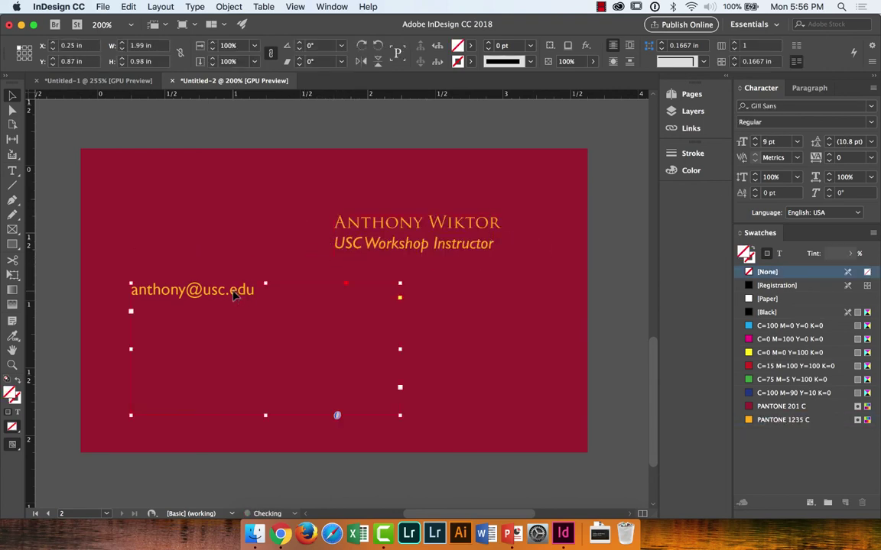
{"action": "left_click", "coordinate": [433, 222]}
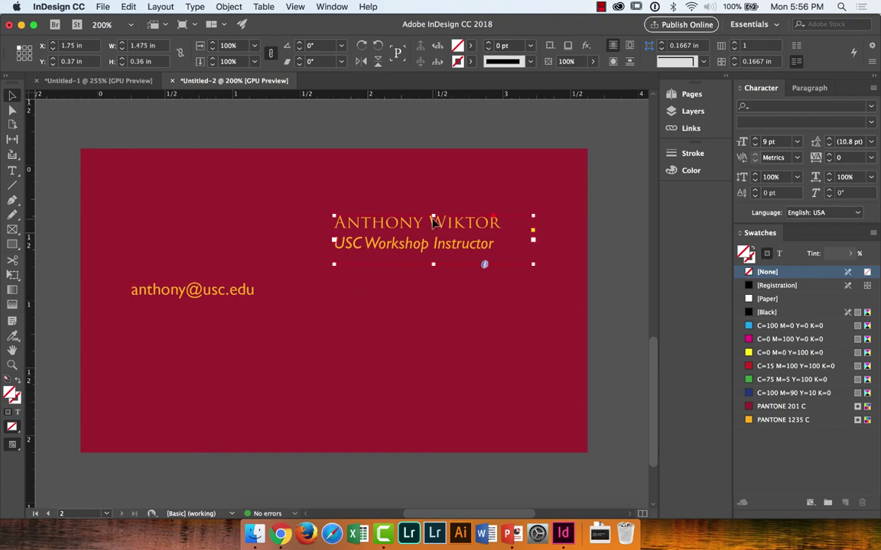
{"action": "key", "text": "super+z"}
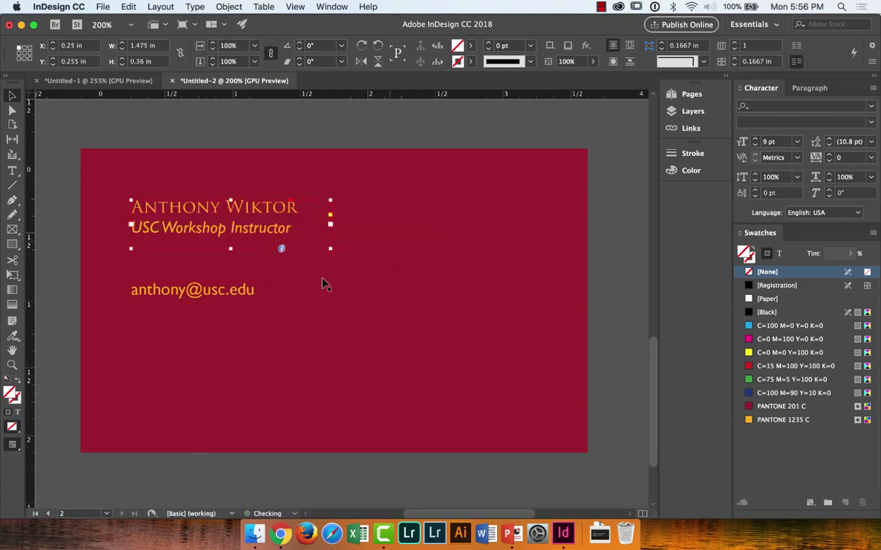
{"action": "double_click", "coordinate": [255, 292]}
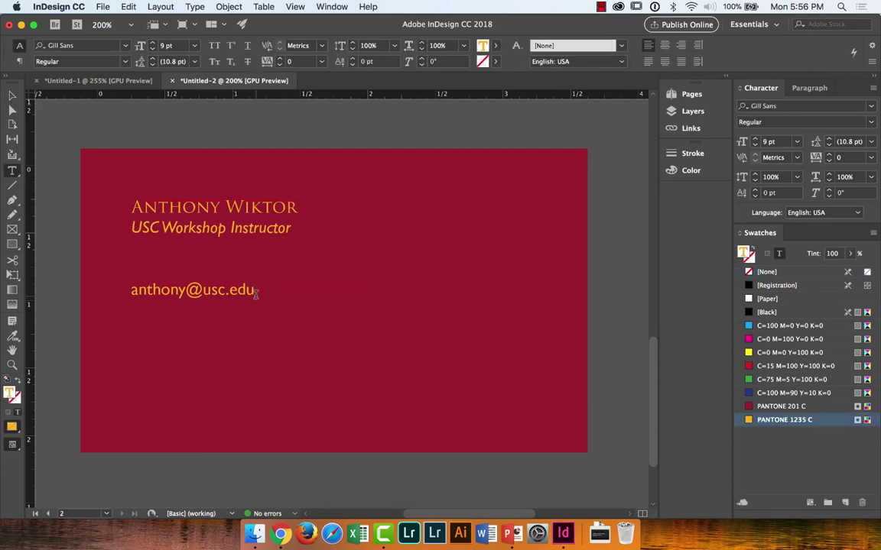
Step: Add the phone number, a blank line, and 'address' and 'twitter' lines below the e-mail
{"action": "key", "text": "Return"}
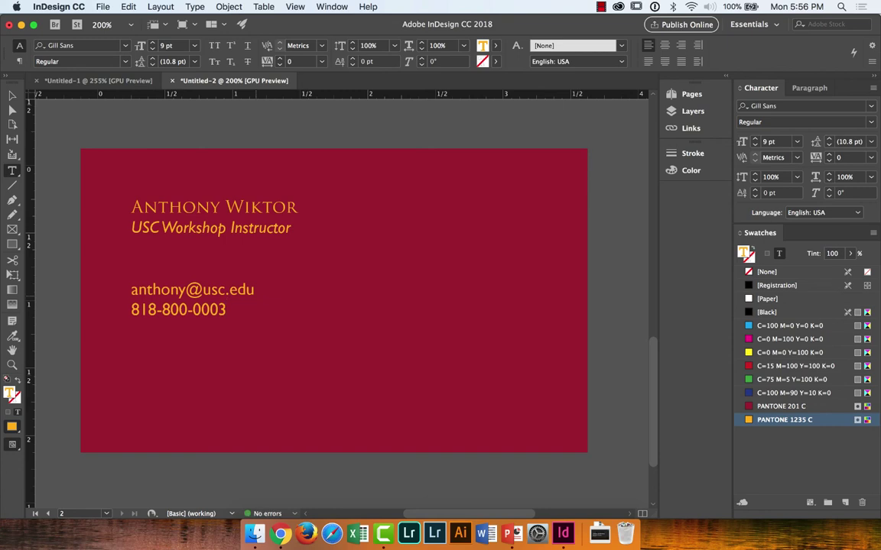
{"action": "key", "text": "Return"}
{"action": "key", "text": "Return"}
{"action": "type", "text": "address"}
{"action": "key", "text": "Return"}
{"action": "type", "text": "twitter"}
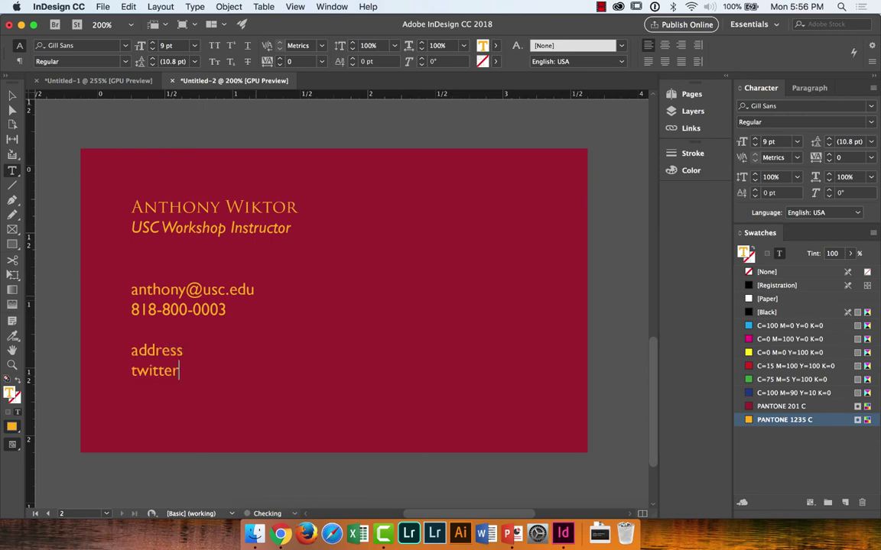
{"action": "key", "text": "Escape"}
{"action": "scroll", "coordinate": [313, 196], "scroll_direction": "down", "scroll_amount": 2}
{"action": "left_click", "coordinate": [313, 196]}
{"action": "left_click", "coordinate": [434, 213]}
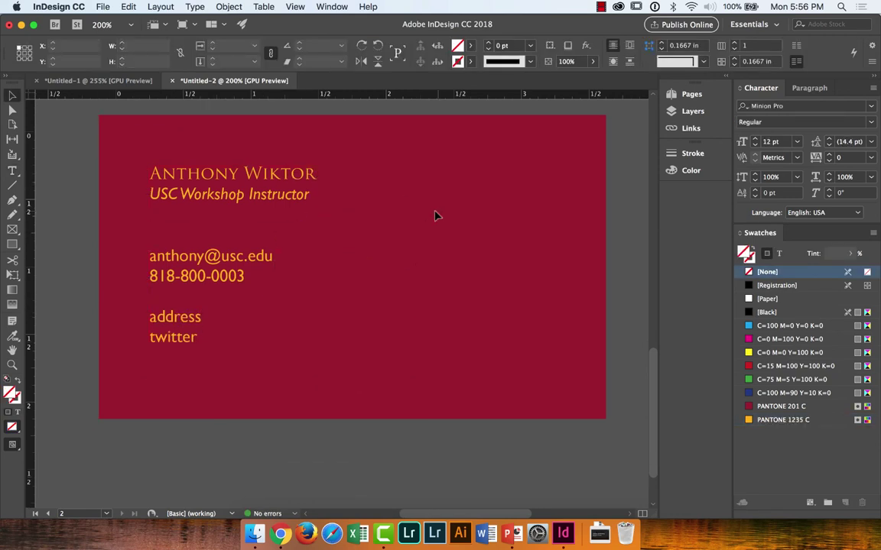
Step: Move the name and title block to the card's right side and right-align both lines
{"action": "left_click", "coordinate": [783, 420]}
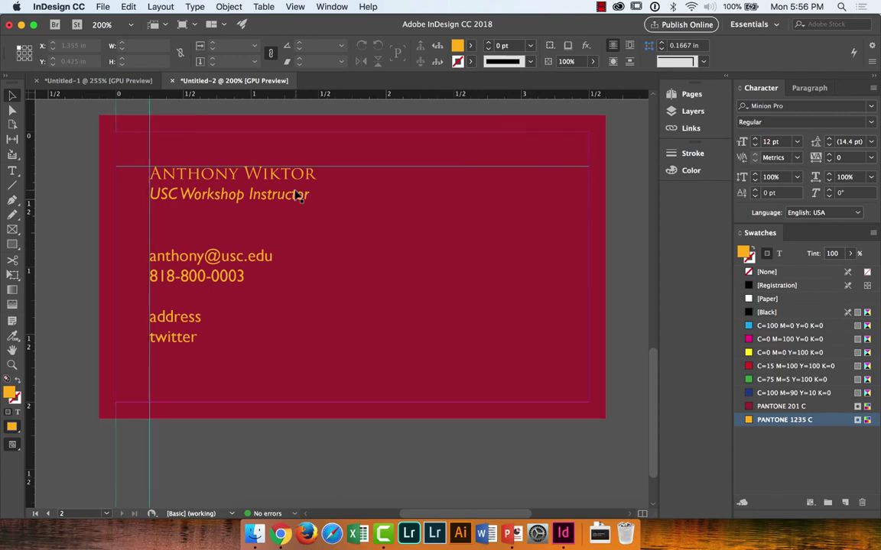
{"action": "left_click", "coordinate": [301, 195]}
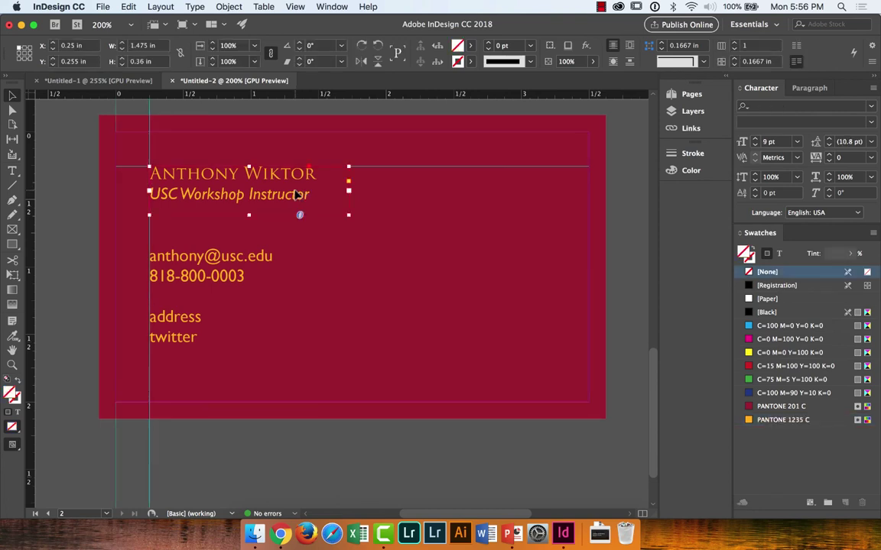
{"action": "left_click_drag", "start_coordinate": [297, 195], "coordinate": [496, 195]}
{"action": "left_click", "coordinate": [365, 267]}
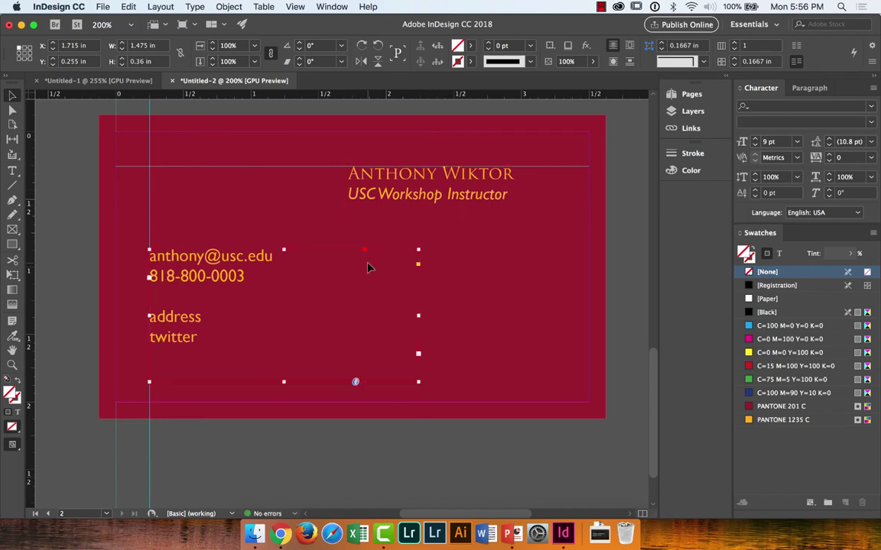
{"action": "double_click", "coordinate": [434, 197]}
{"action": "triple_click", "coordinate": [435, 196]}
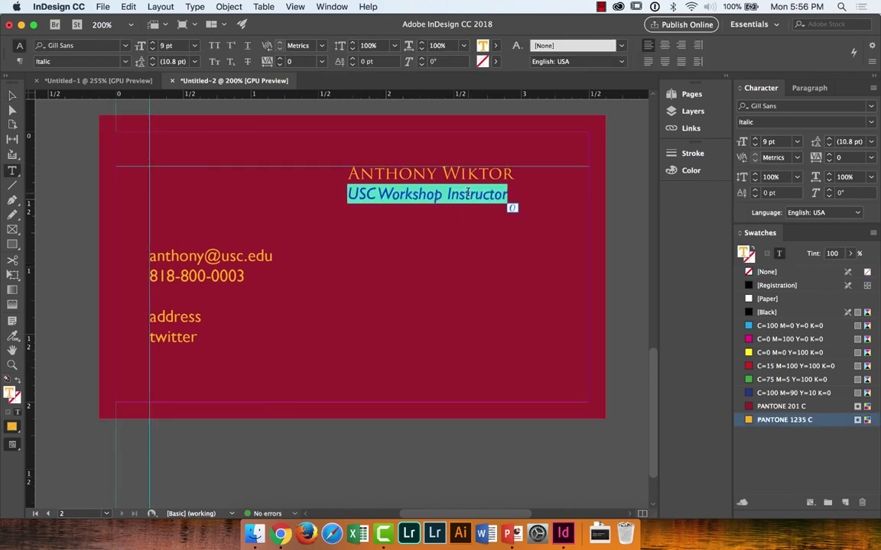
{"action": "left_click_drag", "start_coordinate": [467, 193], "coordinate": [412, 153]}
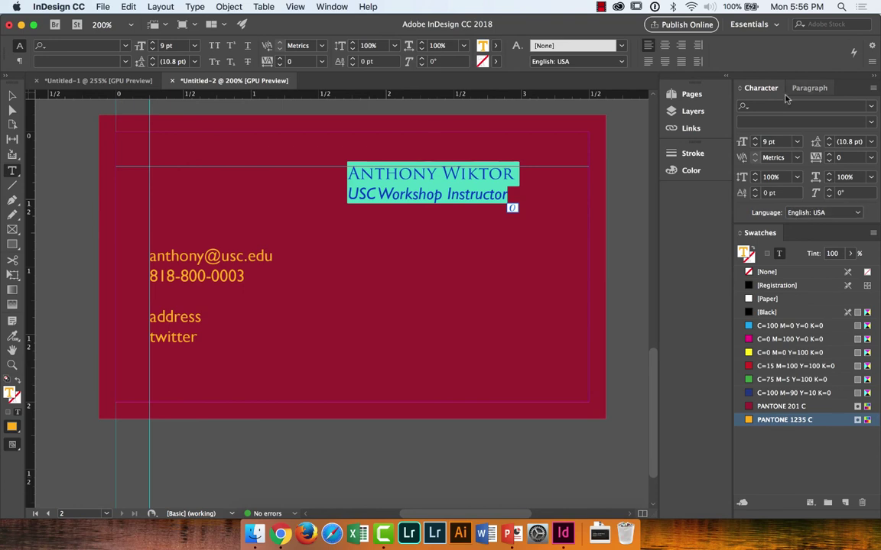
{"action": "left_click", "coordinate": [807, 88]}
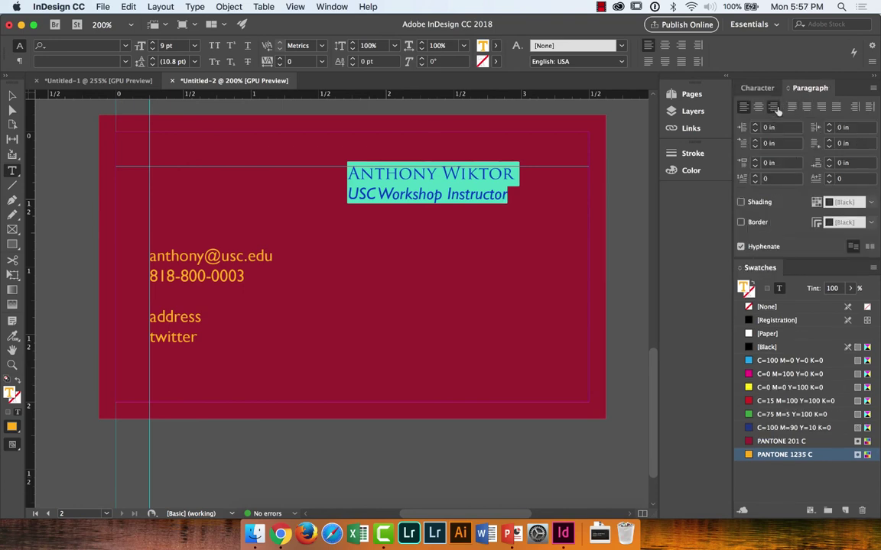
{"action": "left_click", "coordinate": [774, 107]}
{"action": "left_click", "coordinate": [13, 97]}
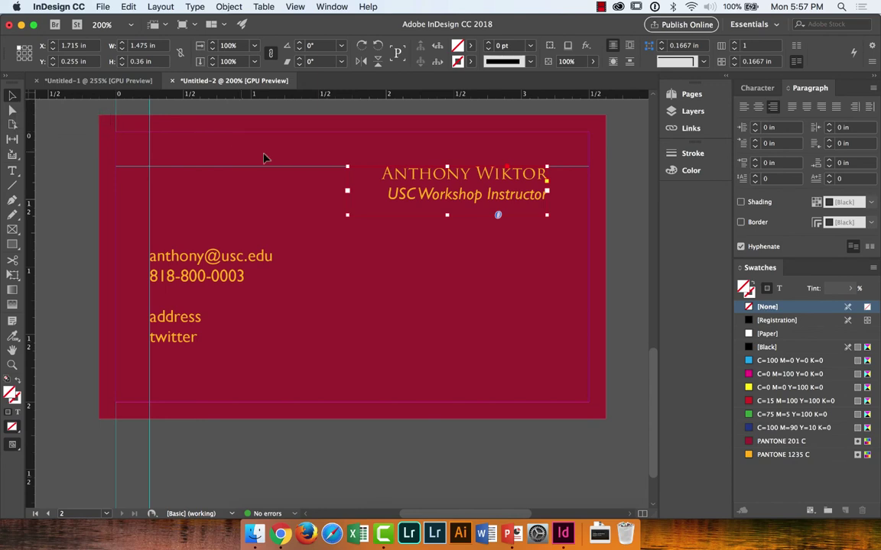
Step: Add a vertical guide near the card's right edge and snap the name block to it
{"action": "left_click_drag", "start_coordinate": [37, 187], "coordinate": [555, 147]}
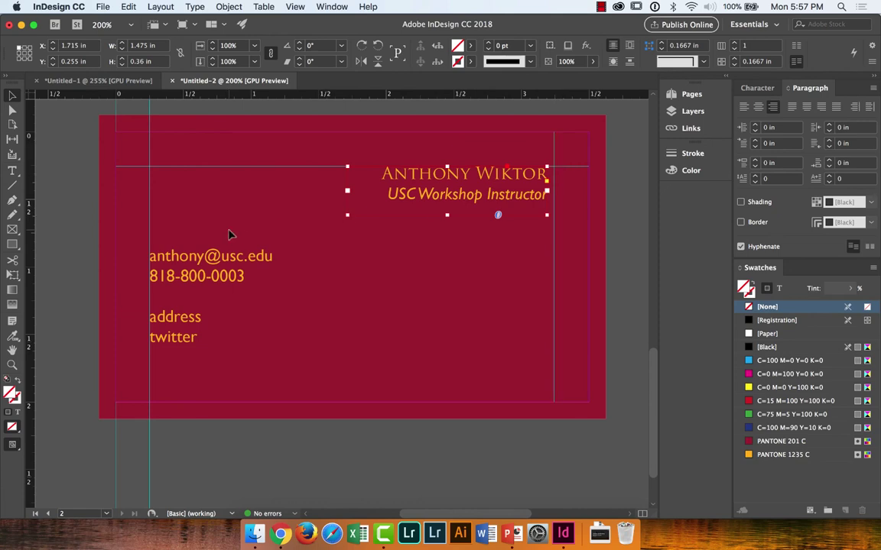
{"action": "left_click", "coordinate": [517, 279]}
{"action": "left_click", "coordinate": [467, 180]}
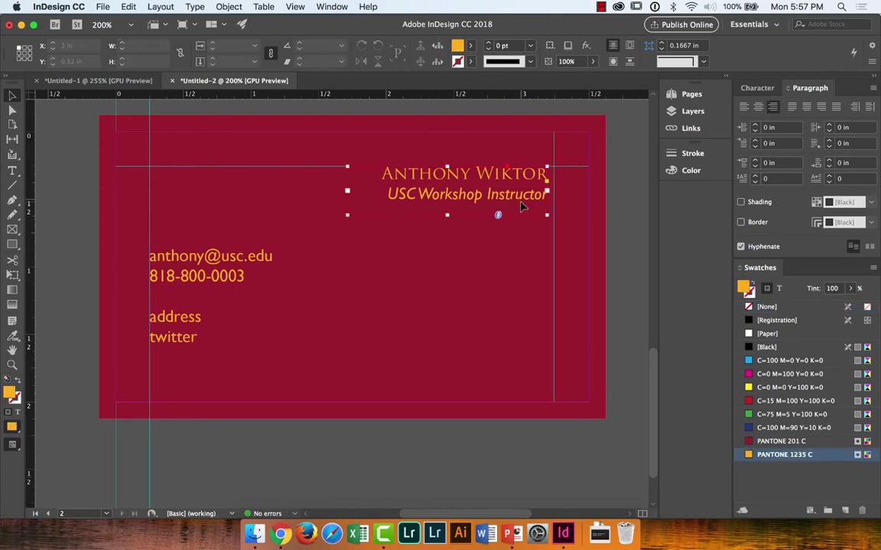
{"action": "left_click_drag", "start_coordinate": [527, 204], "coordinate": [539, 199]}
{"action": "key", "text": "super+equal"}
{"action": "key", "text": "super+equal"}
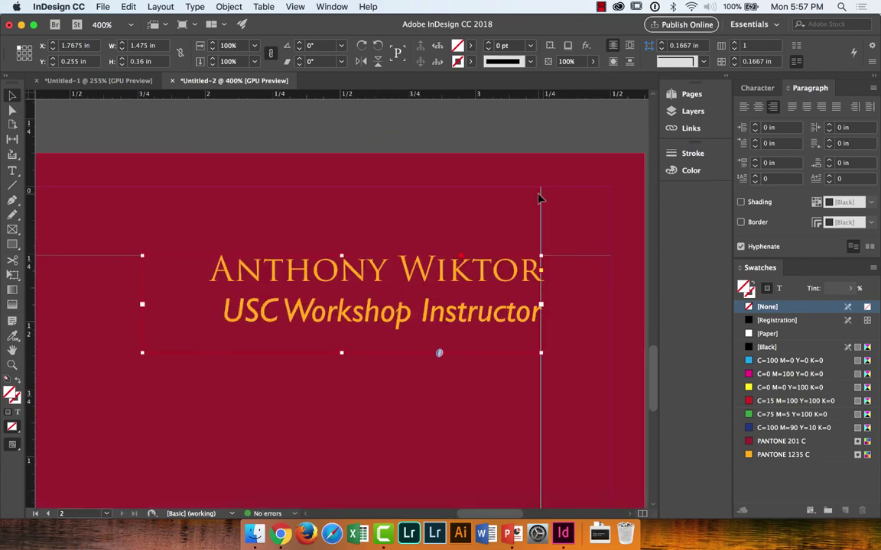
{"action": "left_click", "coordinate": [582, 172]}
{"action": "left_click", "coordinate": [492, 299]}
{"action": "key", "text": "super+minus"}
{"action": "key", "text": "super+minus"}
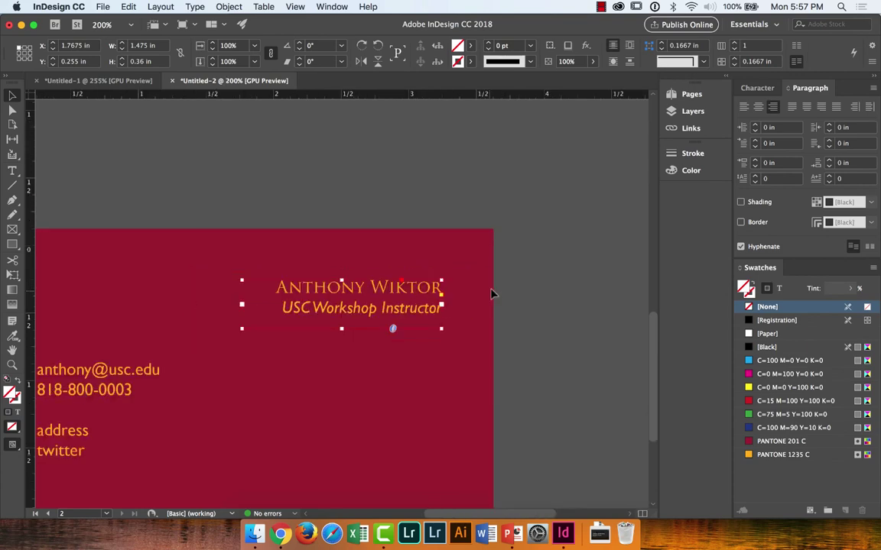
{"action": "left_click", "coordinate": [548, 270]}
Step: Scroll through the document back to page 1's campus photo
{"action": "scroll", "coordinate": [548, 269], "scroll_direction": "left", "scroll_amount": 5}
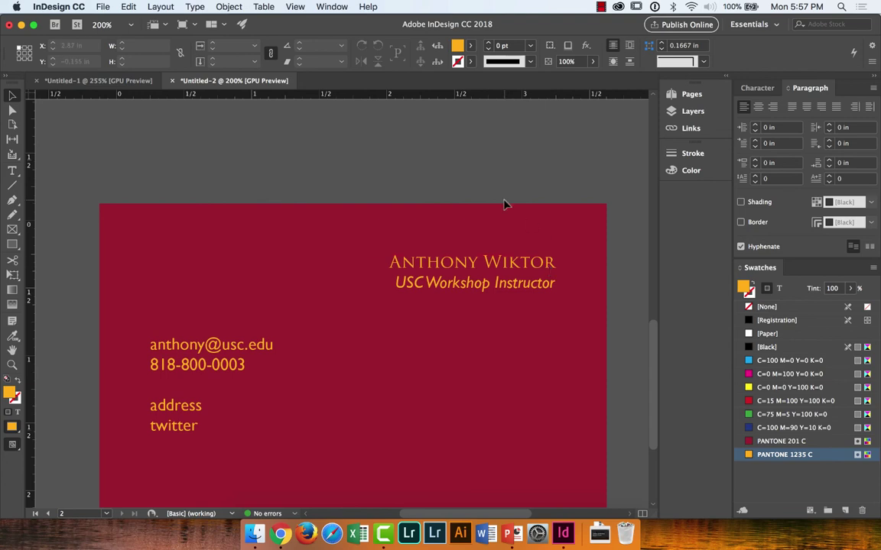
{"action": "scroll", "coordinate": [503, 201], "scroll_direction": "down", "scroll_amount": 10}
{"action": "scroll", "coordinate": [503, 202], "scroll_direction": "up", "scroll_amount": 10}
{"action": "scroll", "coordinate": [503, 203], "scroll_direction": "down", "scroll_amount": 10}
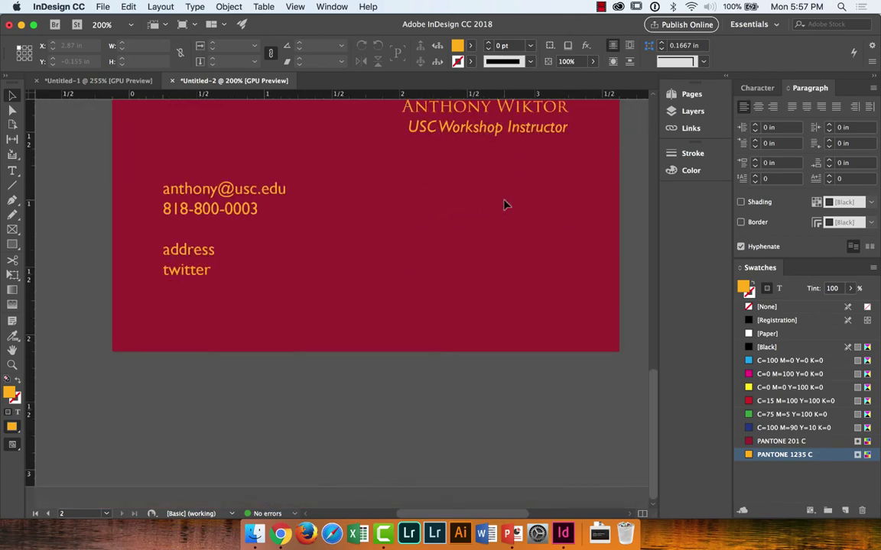
{"action": "scroll", "coordinate": [503, 203], "scroll_direction": "up", "scroll_amount": 5}
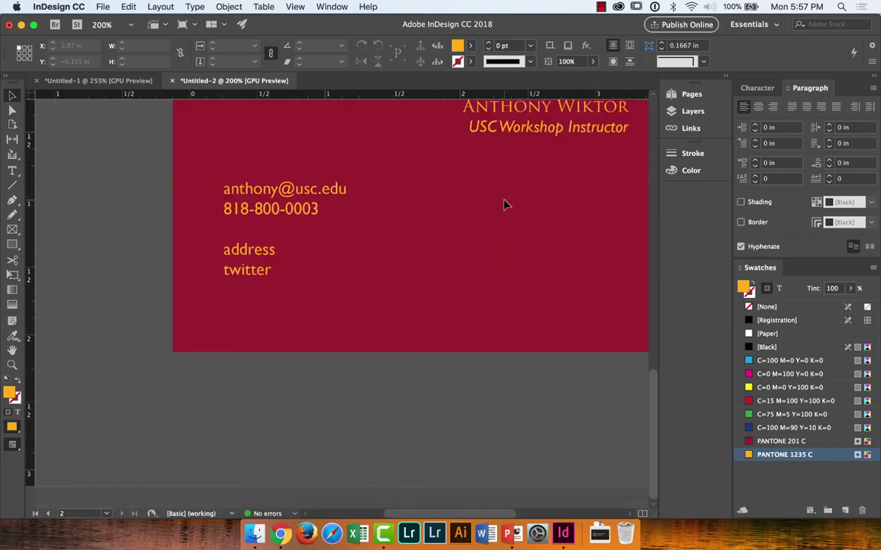
{"action": "scroll", "coordinate": [503, 203], "scroll_direction": "down", "scroll_amount": 6}
{"action": "scroll", "coordinate": [503, 203], "scroll_direction": "up", "scroll_amount": 3}
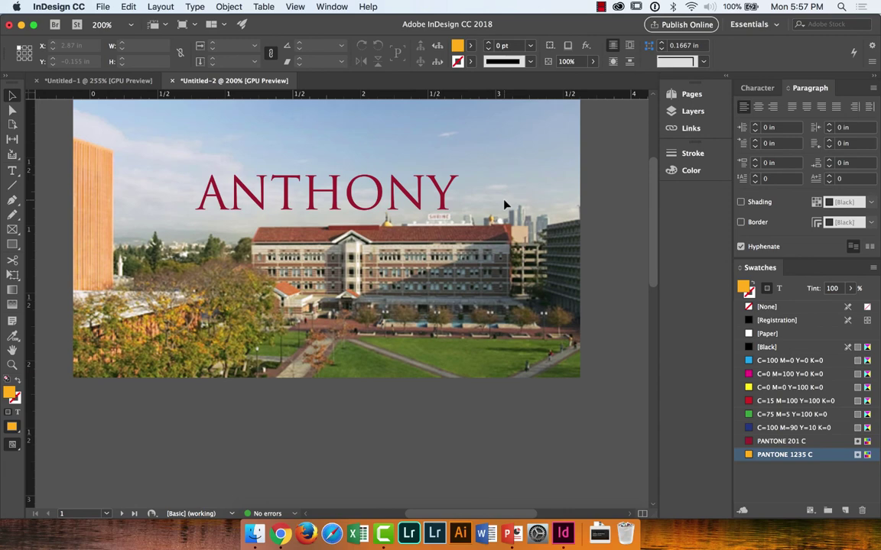
Step: Save the document as 'anthony' in the BC folder
{"action": "key", "text": "super+s"}
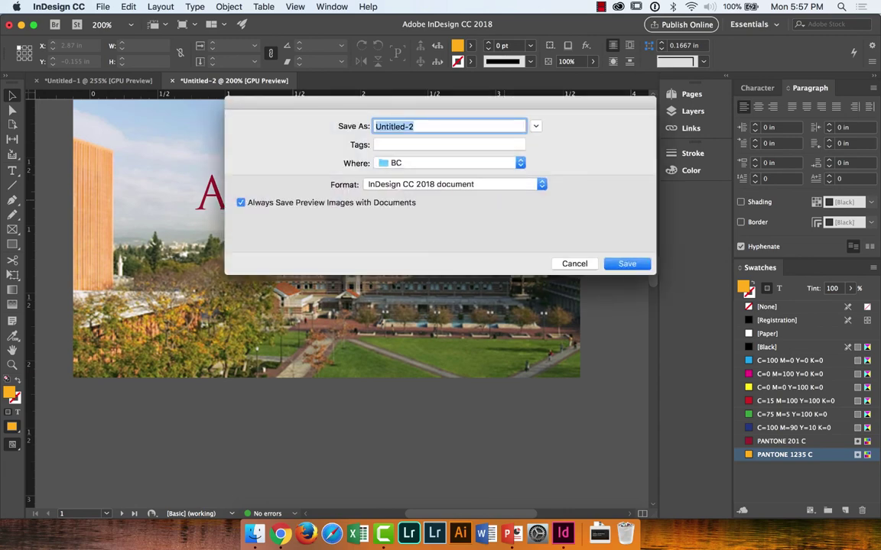
{"action": "type", "text": "anthony"}
{"action": "key", "text": "Return"}
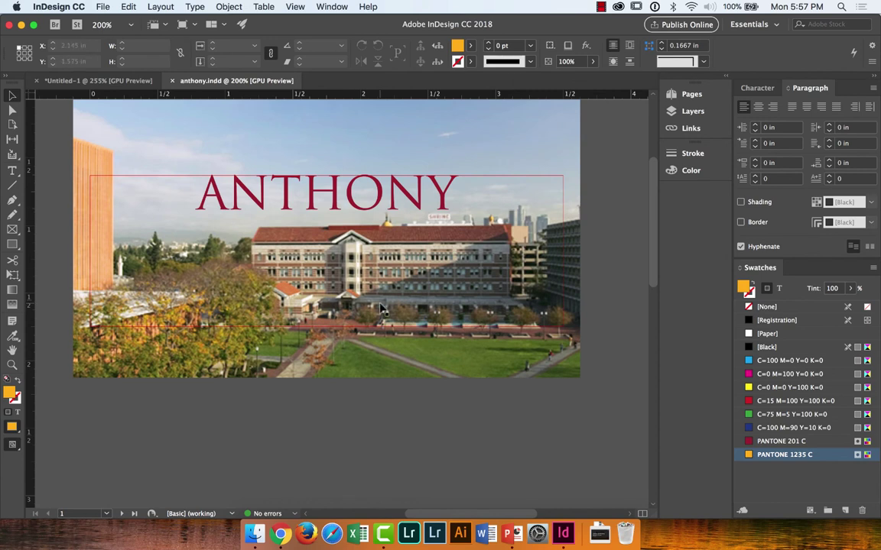
{"action": "left_click", "coordinate": [103, 7]}
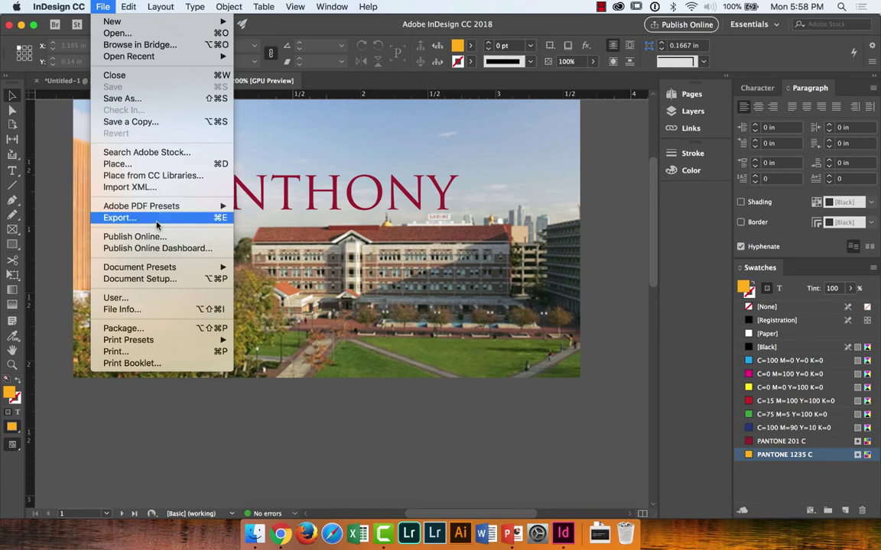
Step: Export the card as anthony.pdf with High Quality Print and the document's bleed settings
{"action": "left_click", "coordinate": [156, 219]}
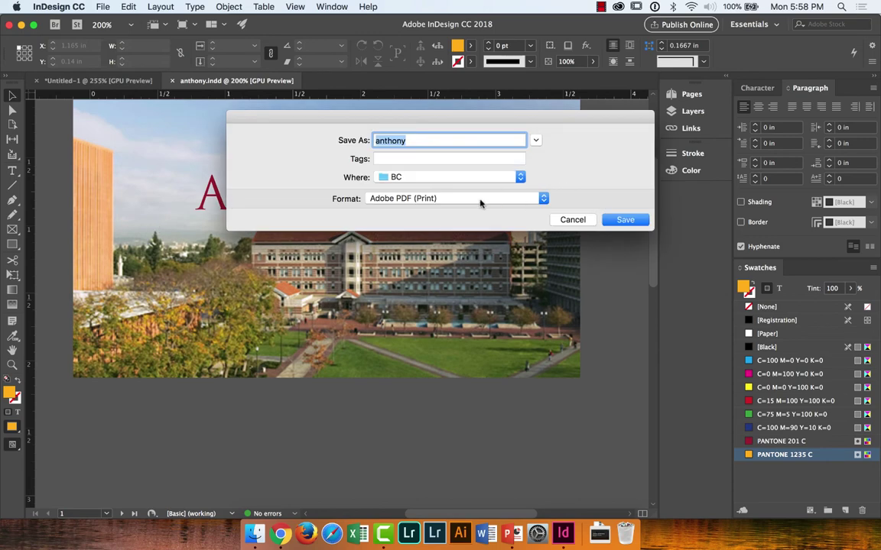
{"action": "left_click", "coordinate": [535, 140]}
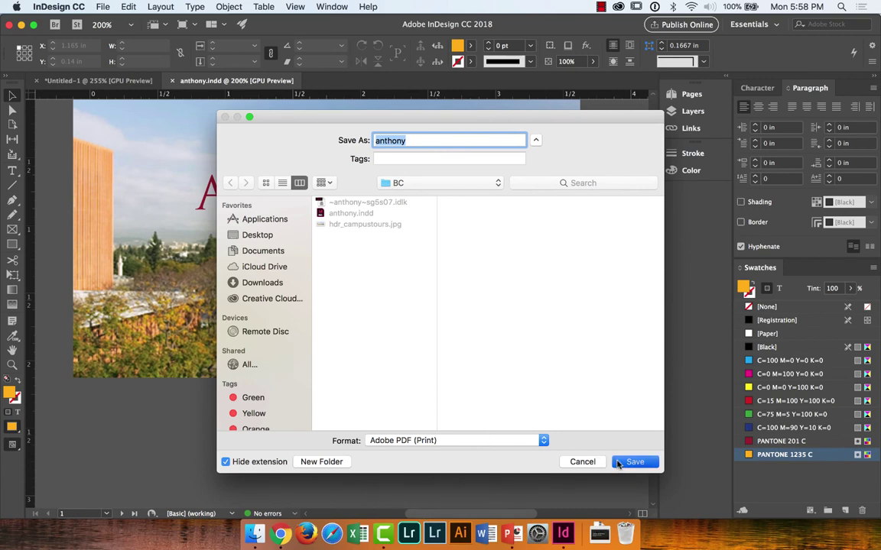
{"action": "left_click", "coordinate": [618, 462]}
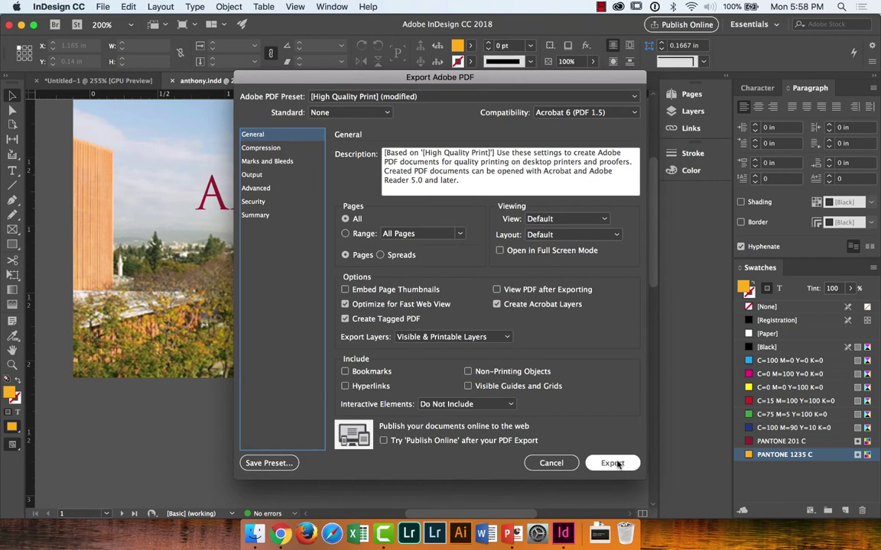
{"action": "left_click", "coordinate": [484, 98]}
{"action": "left_click", "coordinate": [484, 100]}
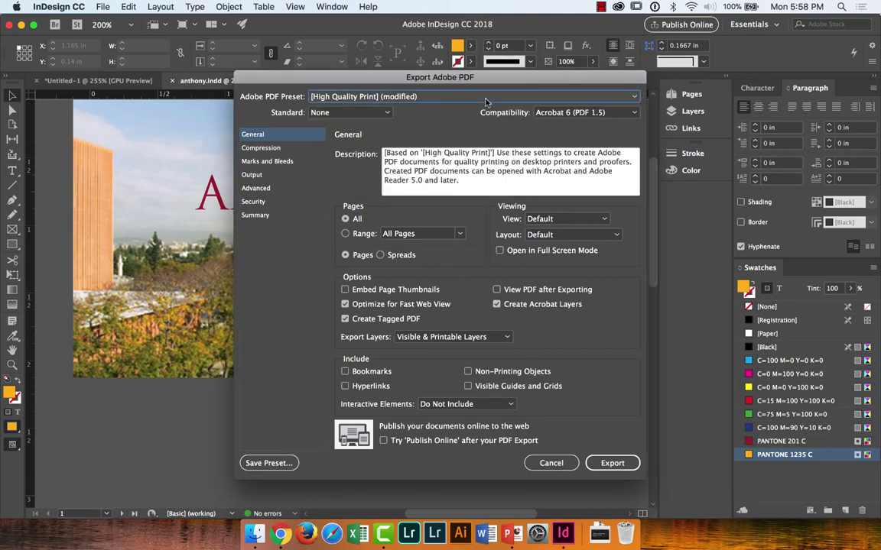
{"action": "left_click", "coordinate": [285, 162]}
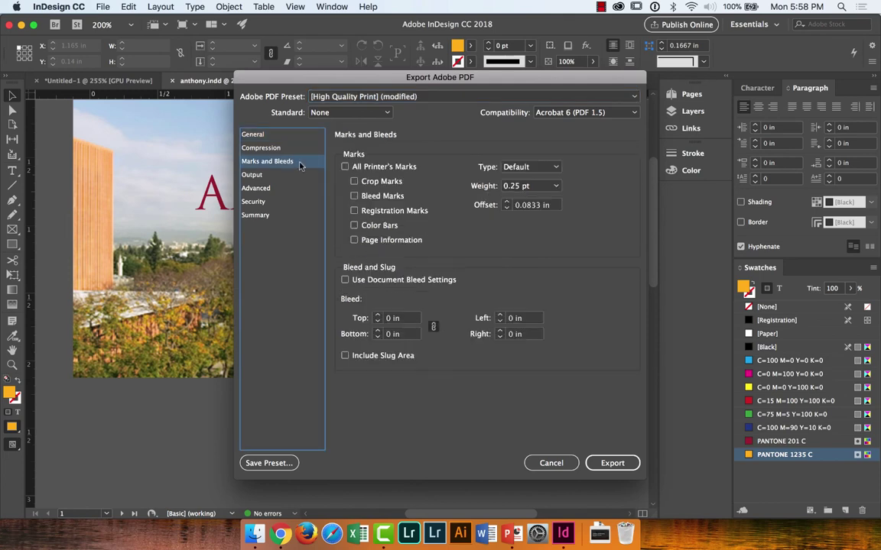
{"action": "left_click", "coordinate": [345, 280]}
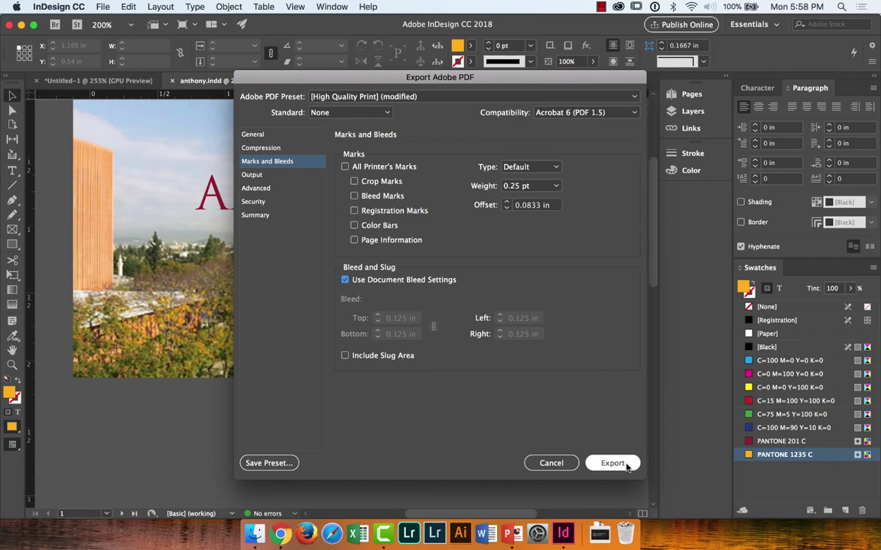
{"action": "left_click", "coordinate": [612, 463]}
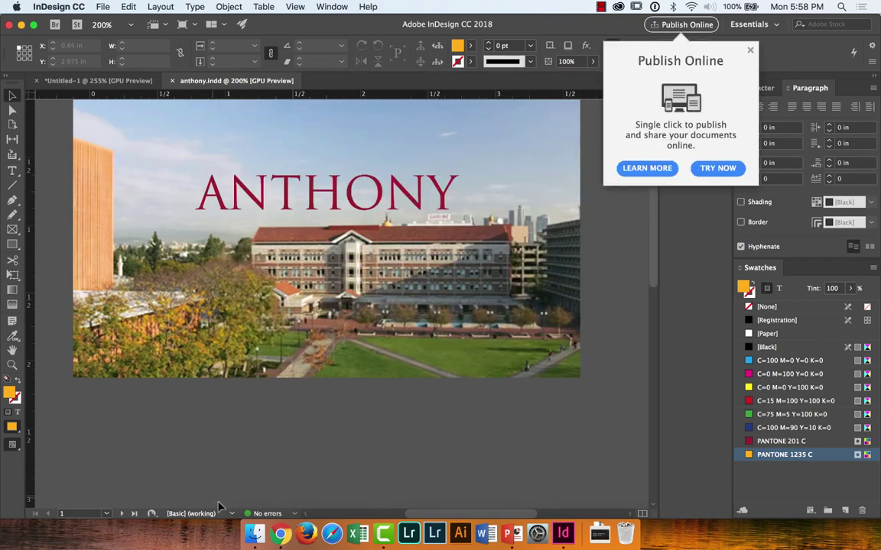
Step: Check the Desktop in Finder, then return to InDesign and start a new PDF export
{"action": "left_click", "coordinate": [253, 529]}
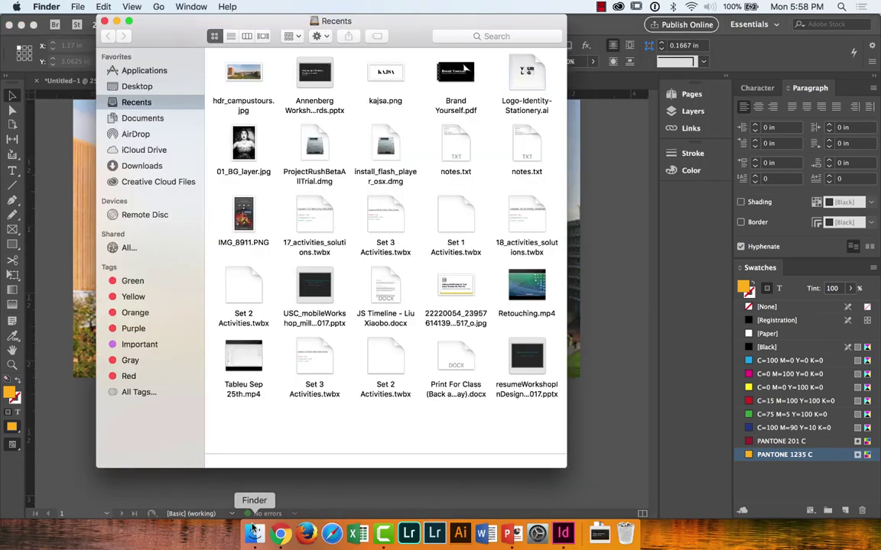
{"action": "left_click", "coordinate": [144, 87]}
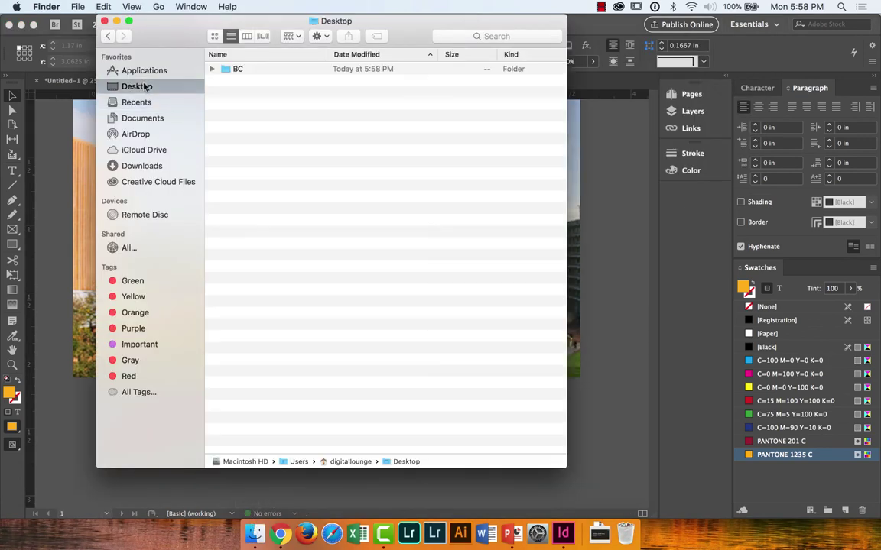
{"action": "left_click", "coordinate": [63, 131]}
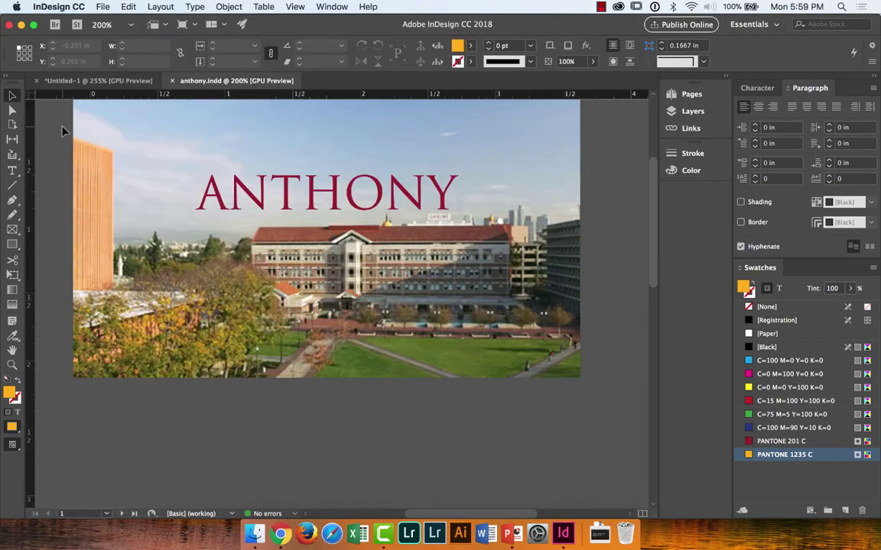
{"action": "key", "text": "super+e"}
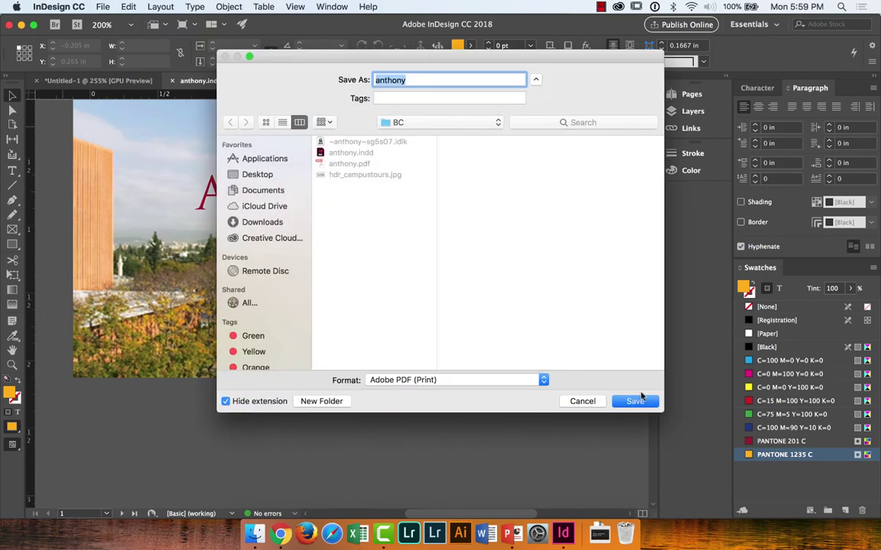
Step: Re-export anthony.pdf, replacing the old file, keeping the document bleed settings
{"action": "left_click", "coordinate": [636, 401]}
{"action": "left_click", "coordinate": [524, 136]}
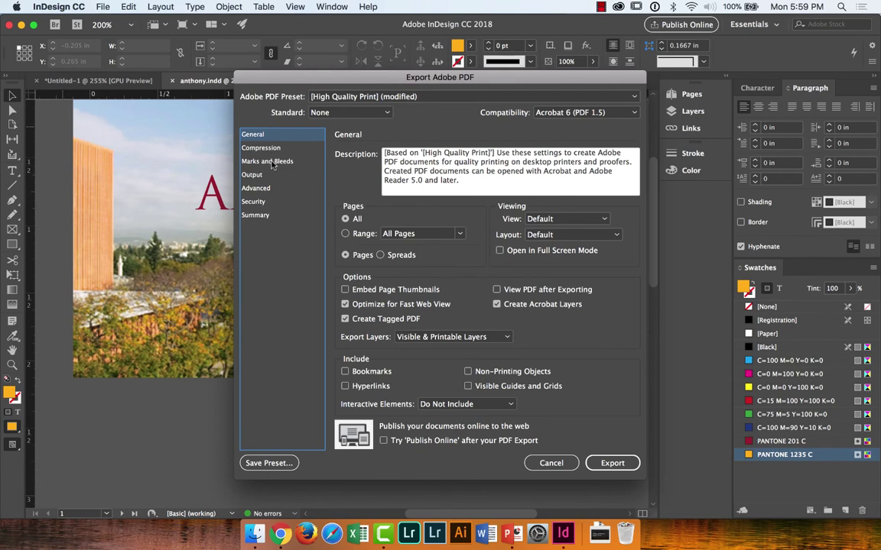
{"action": "left_click", "coordinate": [270, 162]}
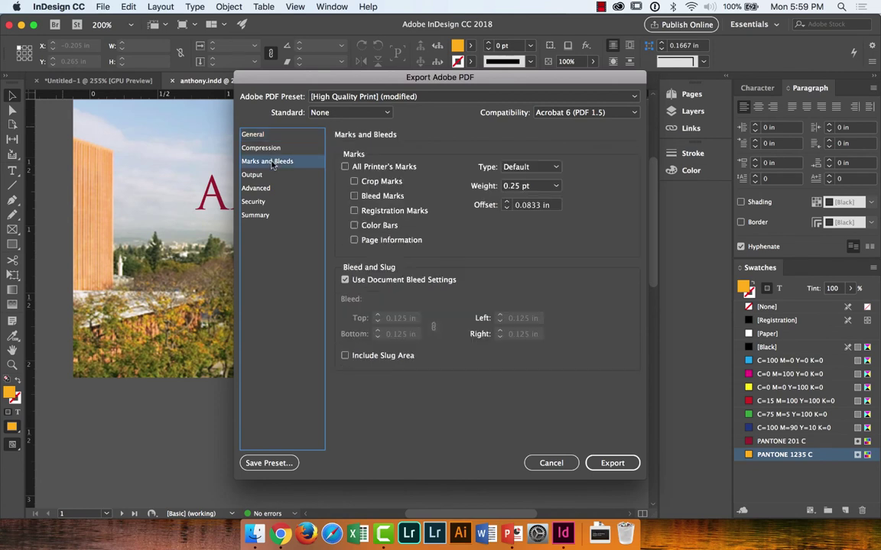
{"action": "left_click", "coordinate": [347, 281]}
{"action": "left_click", "coordinate": [612, 463]}
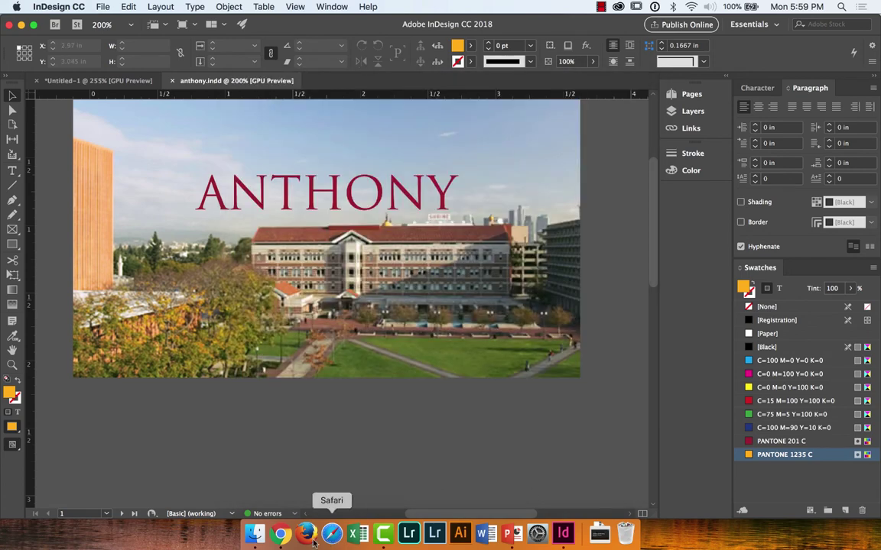
Step: Open anthony.pdf from the Desktop's BC folder in Finder
{"action": "left_click", "coordinate": [255, 534]}
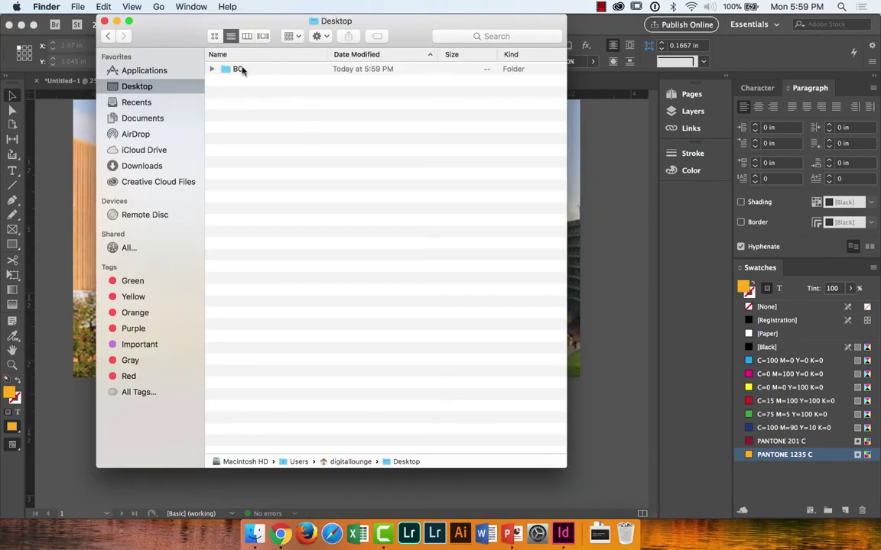
{"action": "double_click", "coordinate": [239, 69]}
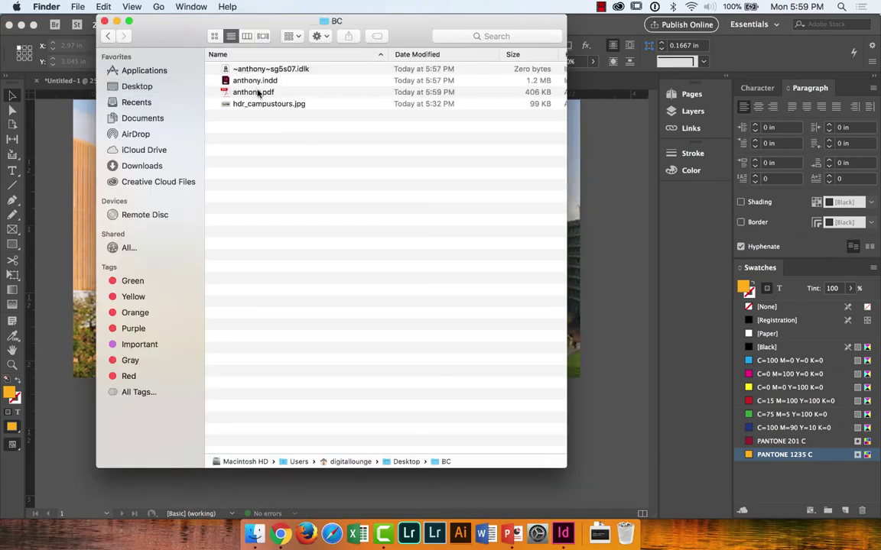
{"action": "double_click", "coordinate": [258, 93]}
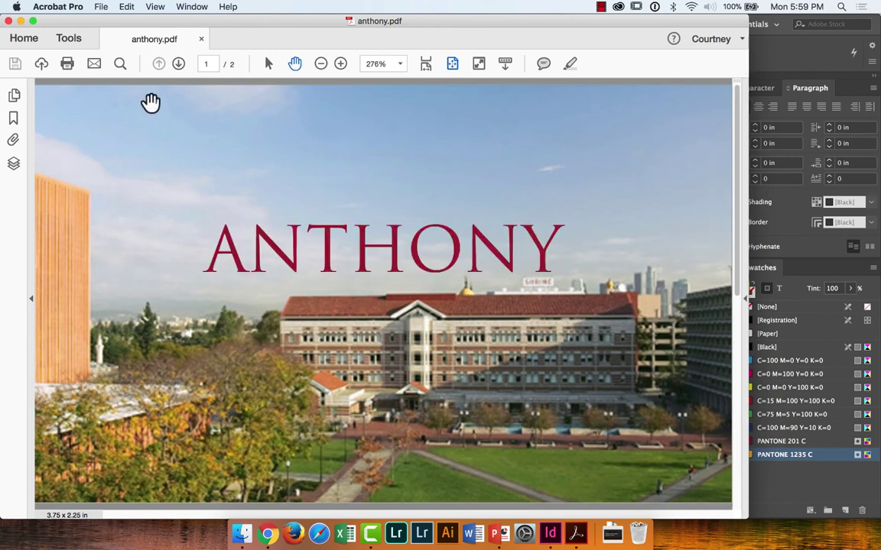
Step: Check both PDF pages at different zoom levels, then close the PDF and return to InDesign
{"action": "left_click", "coordinate": [177, 64]}
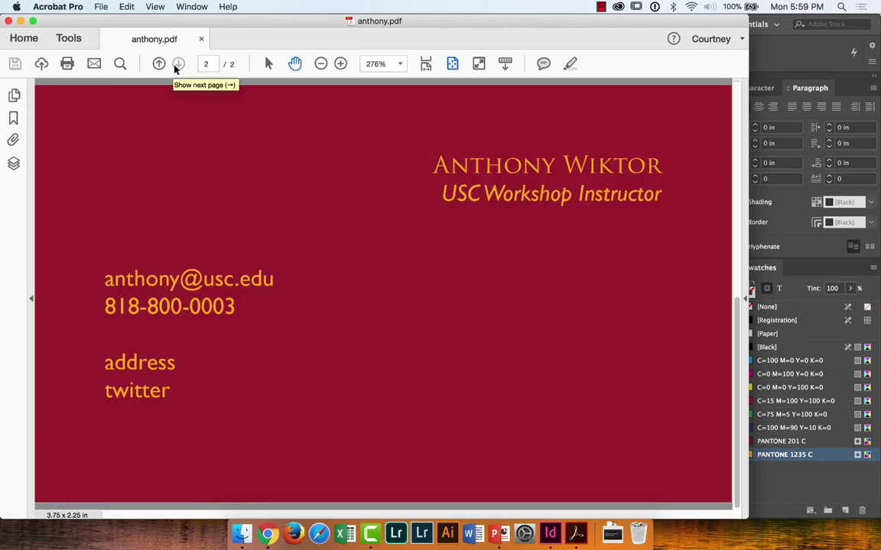
{"action": "left_click", "coordinate": [159, 65]}
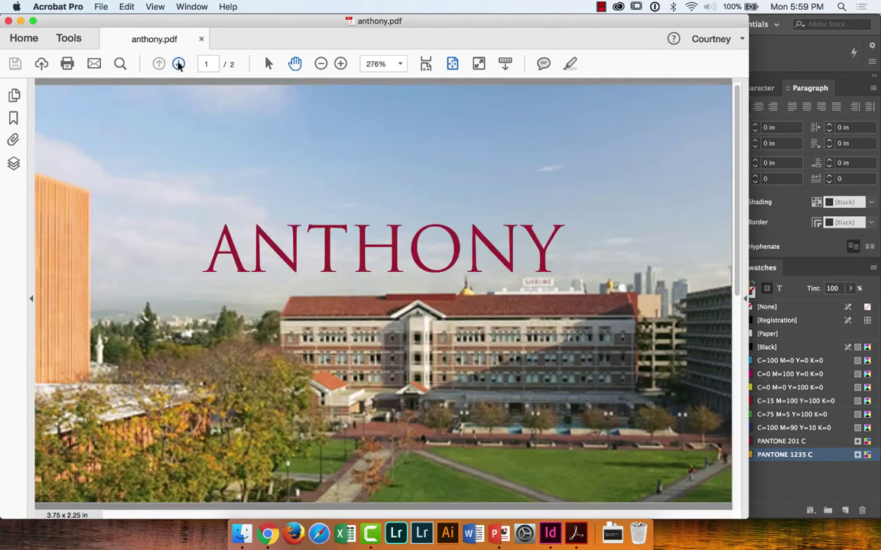
{"action": "left_click", "coordinate": [322, 65]}
{"action": "left_click", "coordinate": [323, 66]}
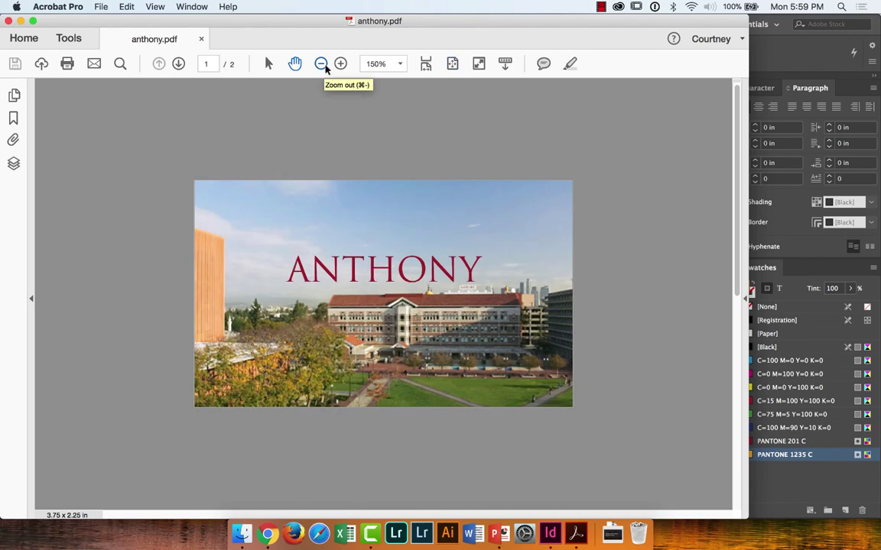
{"action": "left_click", "coordinate": [340, 65]}
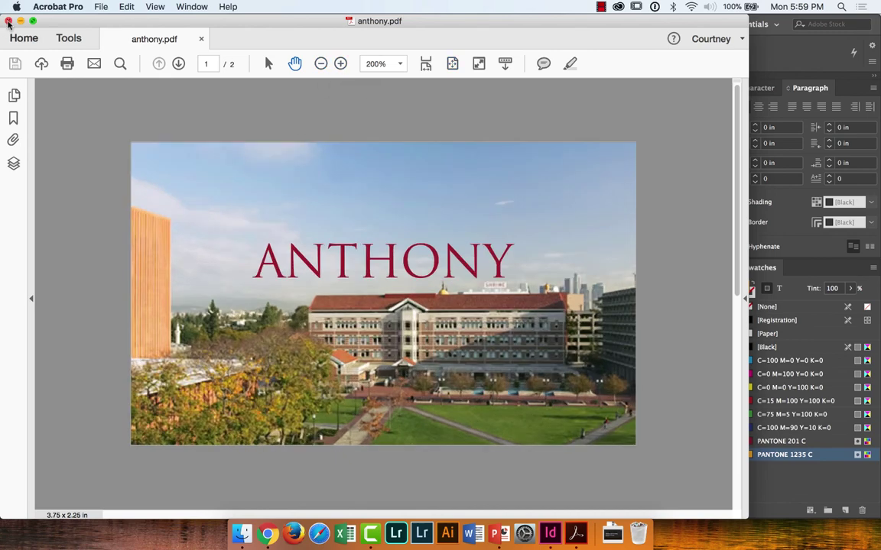
{"action": "left_click", "coordinate": [9, 21]}
{"action": "left_click", "coordinate": [68, 187]}
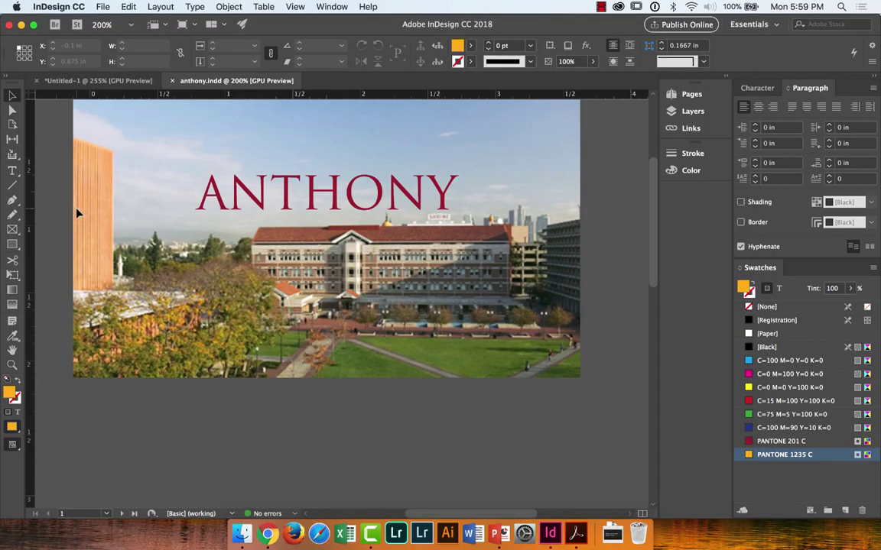
{"action": "key", "text": "super+e"}
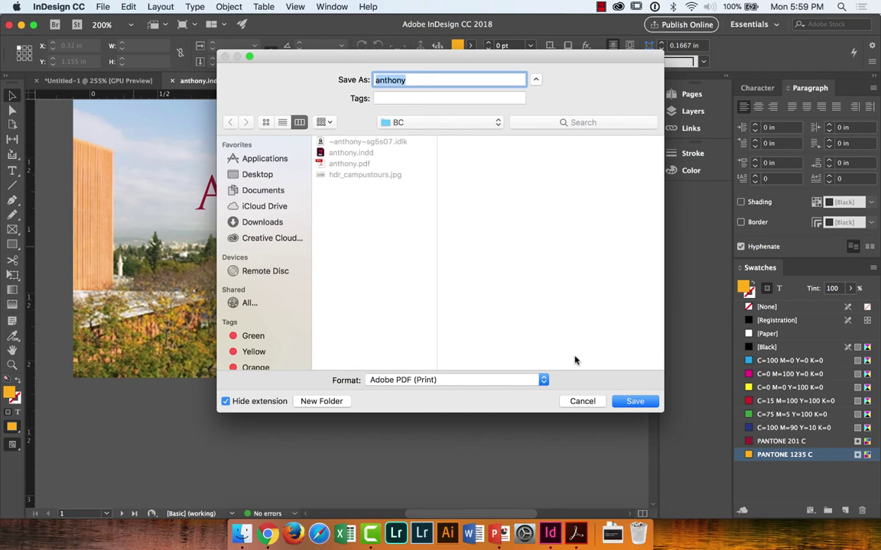
{"action": "left_click", "coordinate": [575, 407]}
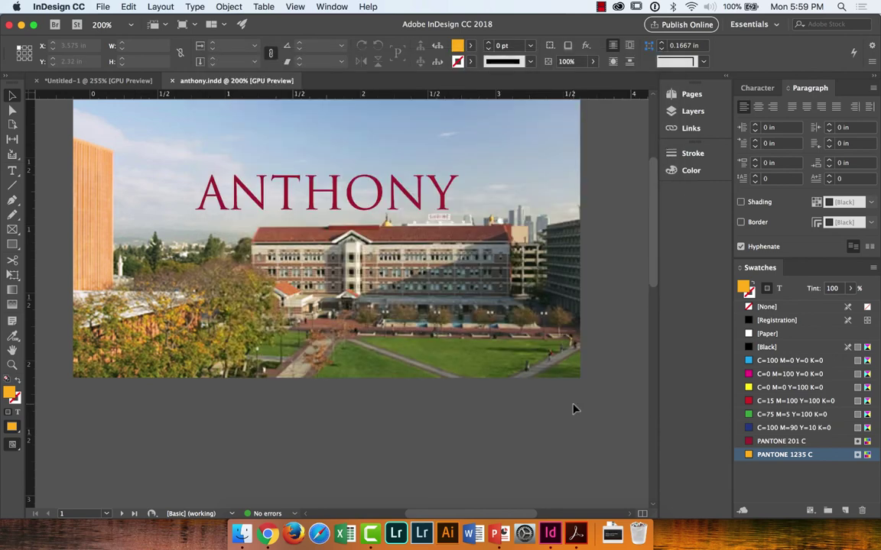
{"action": "scroll", "coordinate": [575, 409], "scroll_direction": "up", "scroll_amount": 2}
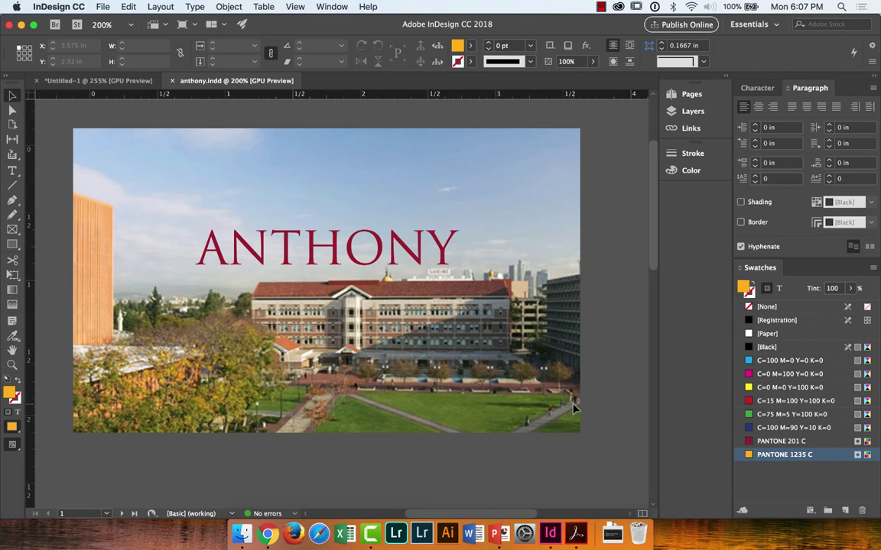
Step: Delete the contact details text frame from page 2
{"action": "scroll", "coordinate": [527, 492], "scroll_direction": "down", "scroll_amount": 10}
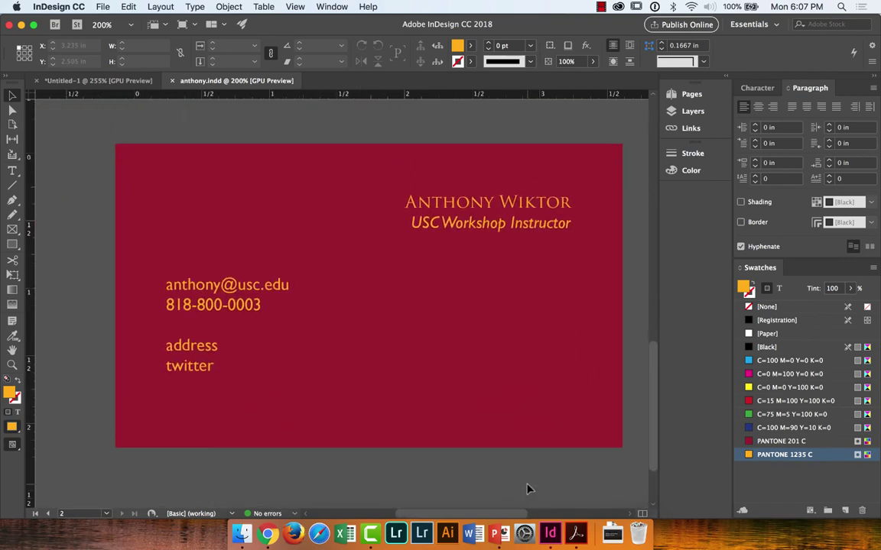
{"action": "double_click", "coordinate": [190, 304]}
{"action": "key", "text": "ctrl+a"}
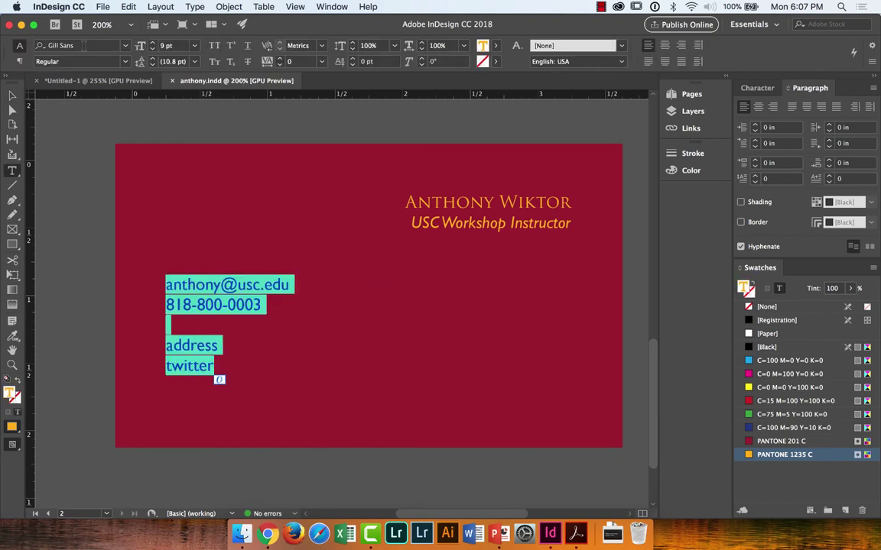
{"action": "key", "text": "Escape"}
{"action": "key", "text": "Delete"}
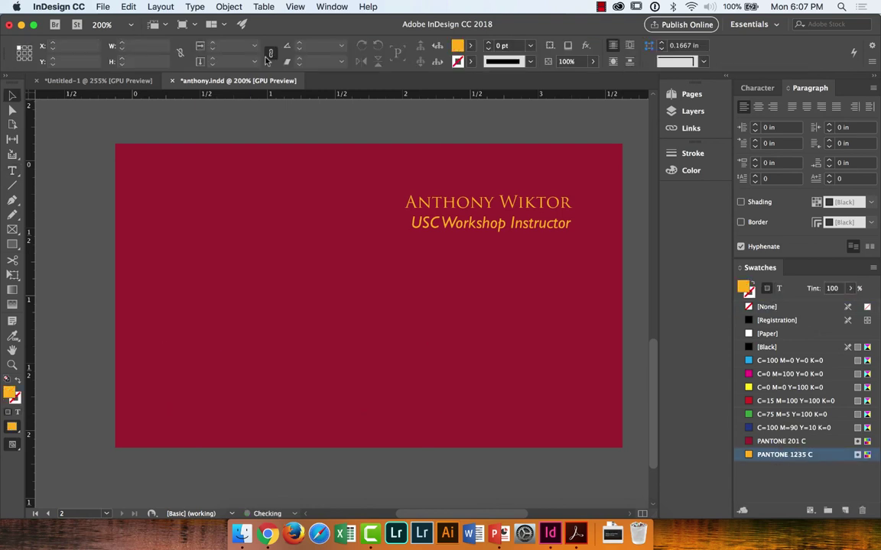
Step: Duplicate the name and job title frame, remove the copy, and switch to Normal view with guides
{"action": "left_click", "coordinate": [469, 208]}
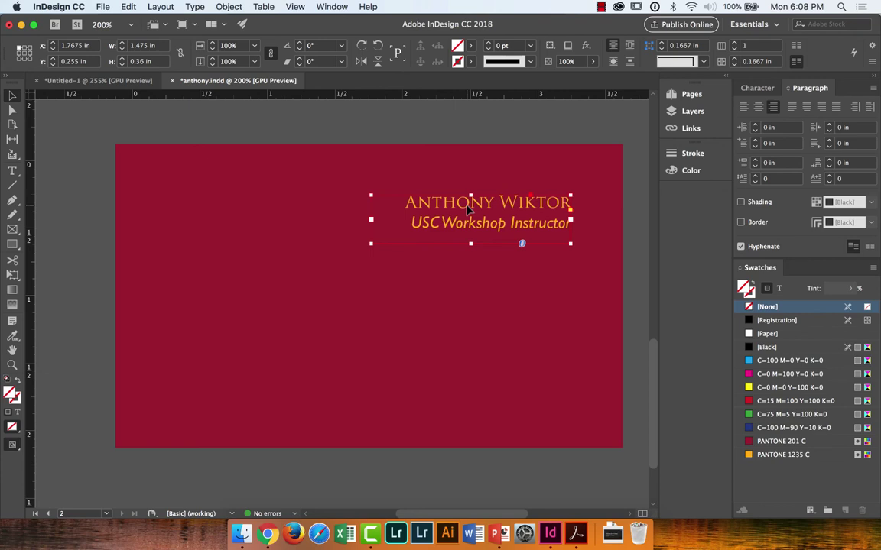
{"action": "key", "text": "super+v"}
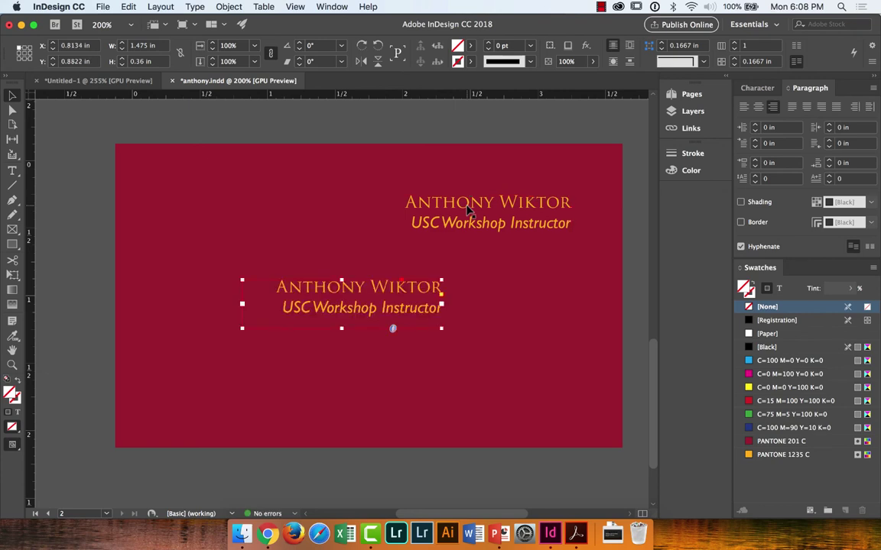
{"action": "key", "text": "Delete"}
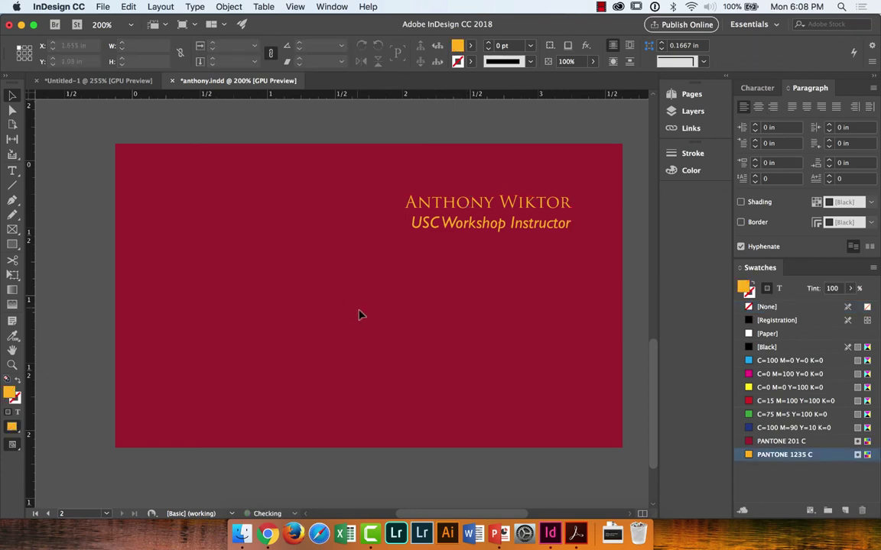
{"action": "key", "text": "w"}
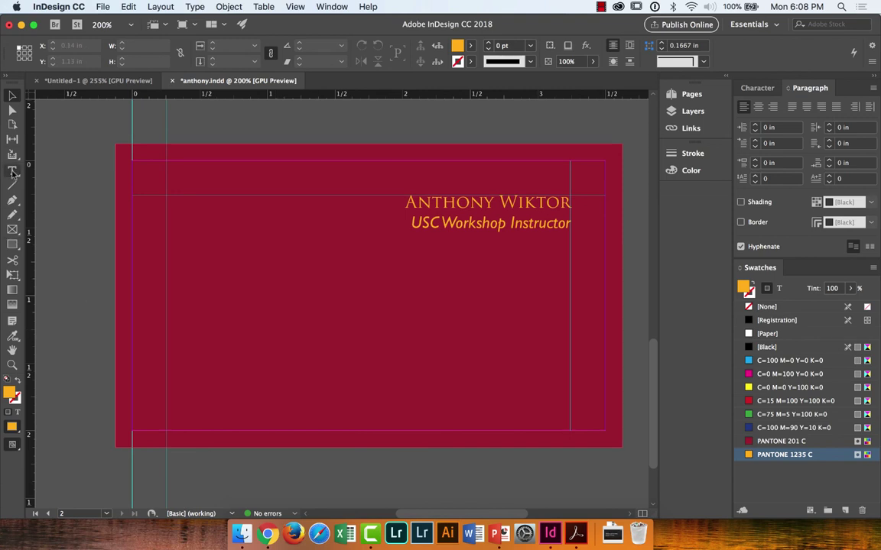
{"action": "left_click", "coordinate": [12, 172]}
{"action": "left_click_drag", "start_coordinate": [169, 248], "coordinate": [361, 413]}
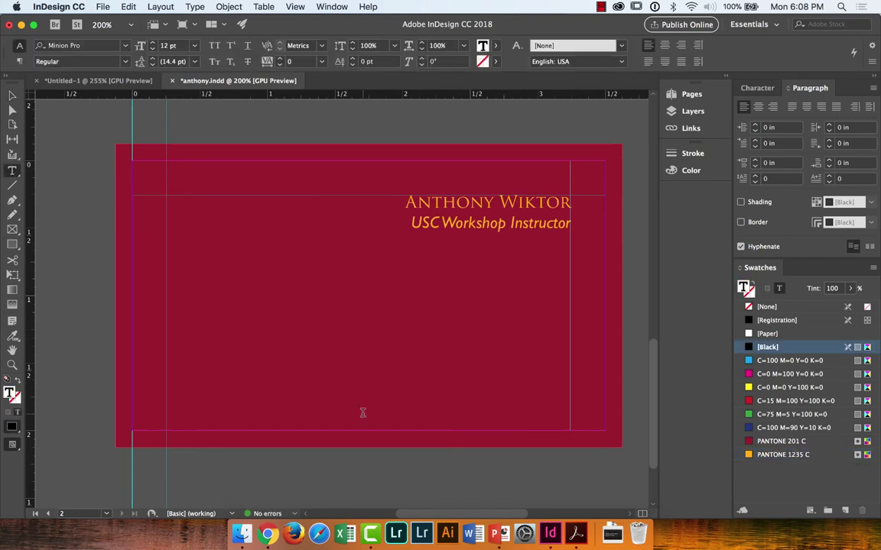
{"action": "type", "text": "Phone: "}
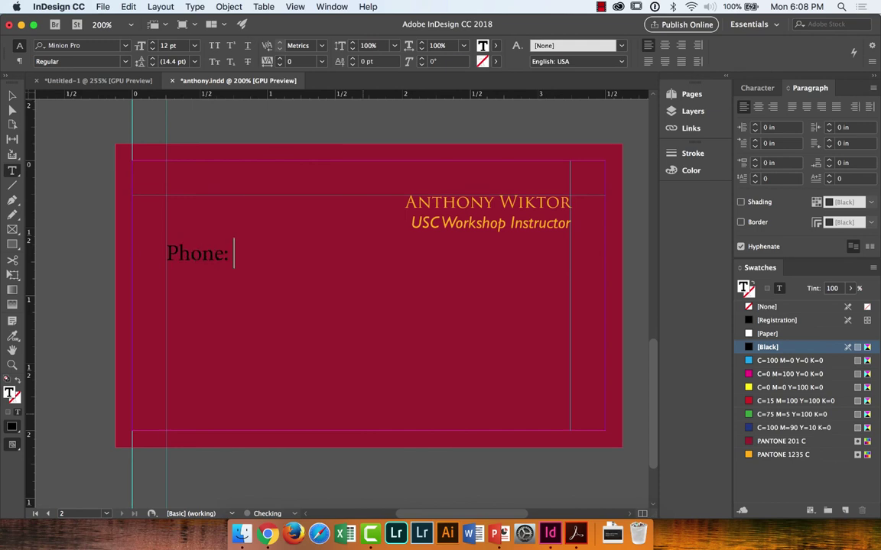
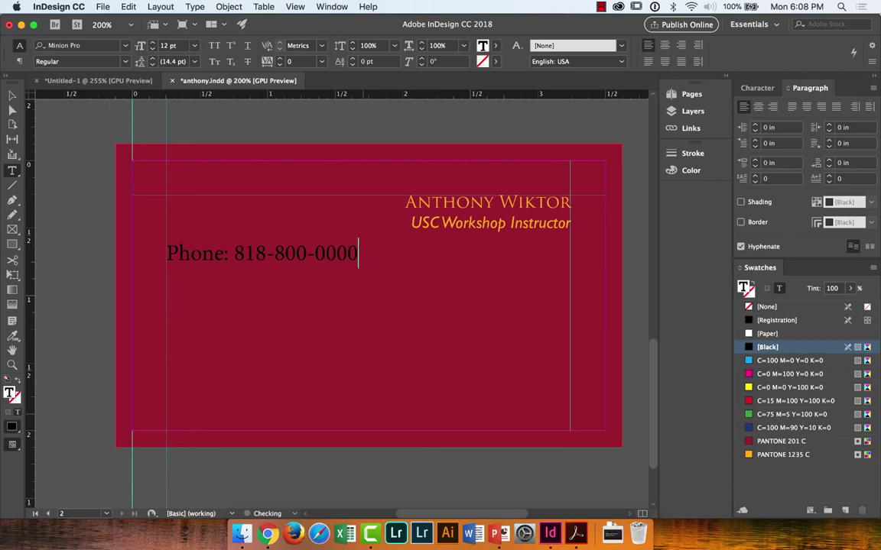
{"action": "key", "text": "Escape"}
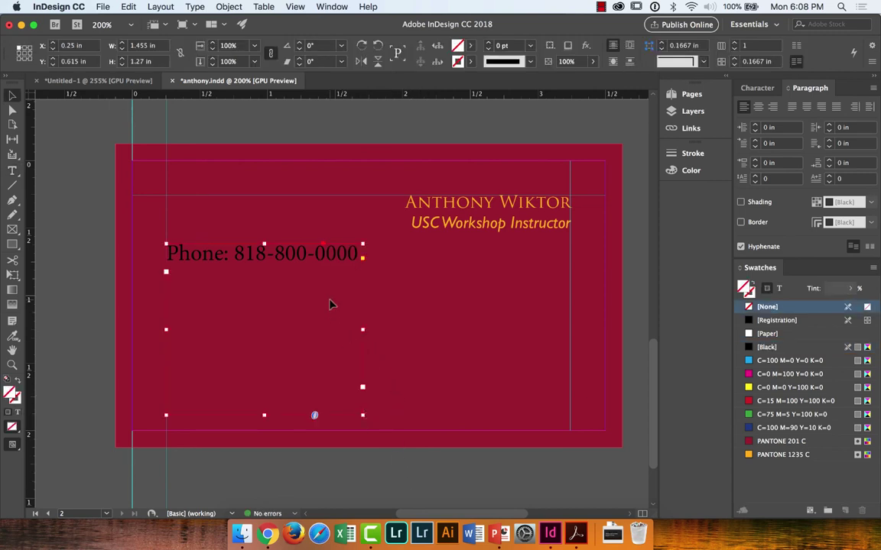
{"action": "triple_click", "coordinate": [289, 261]}
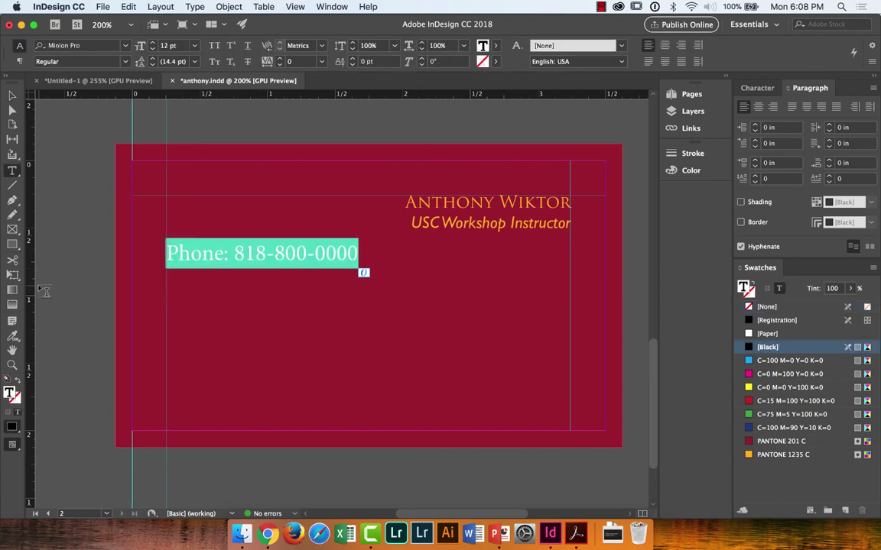
{"action": "left_click", "coordinate": [15, 341]}
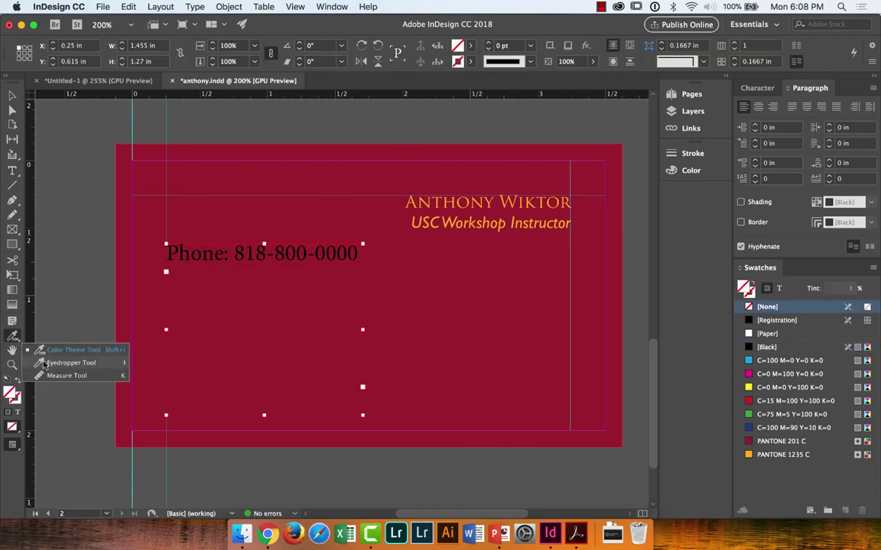
Step: Copy the 'Instructor' title's orange 9 pt Gill Sans formatting onto the phone line
{"action": "left_click", "coordinate": [44, 364]}
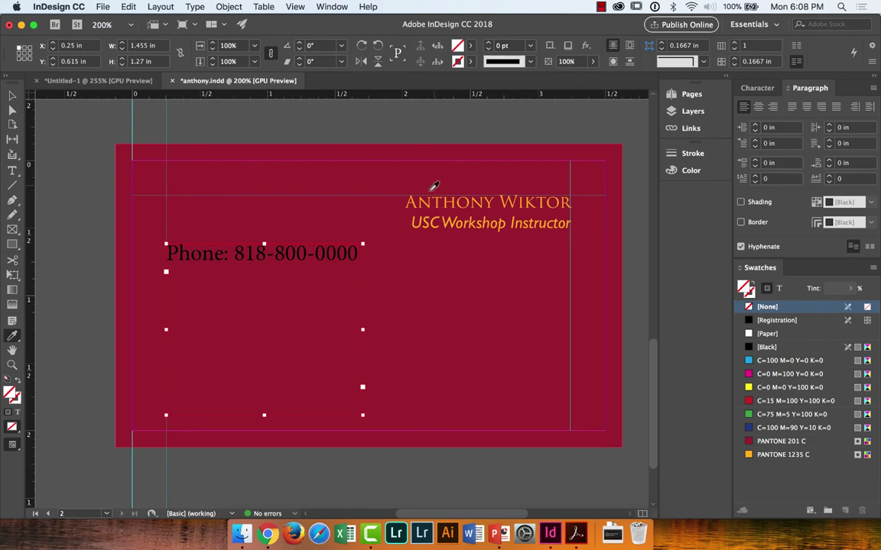
{"action": "left_click", "coordinate": [12, 98]}
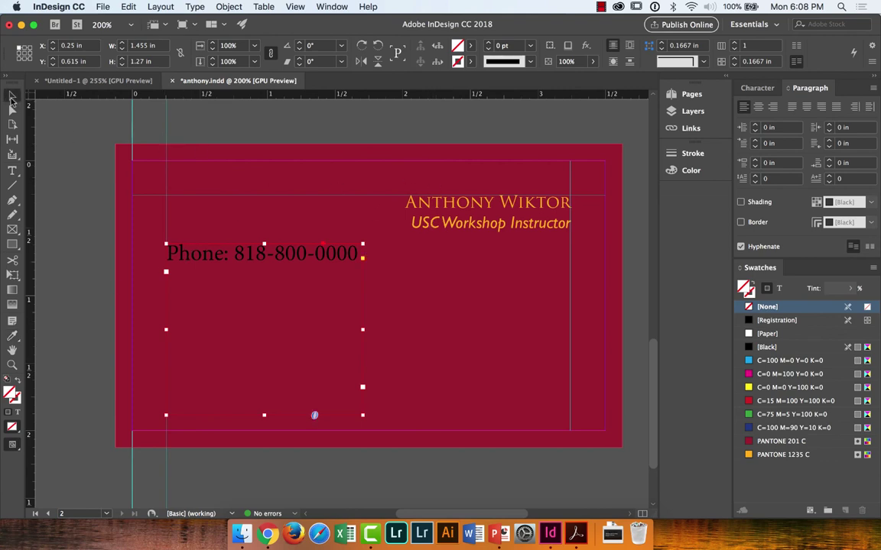
{"action": "triple_click", "coordinate": [197, 252]}
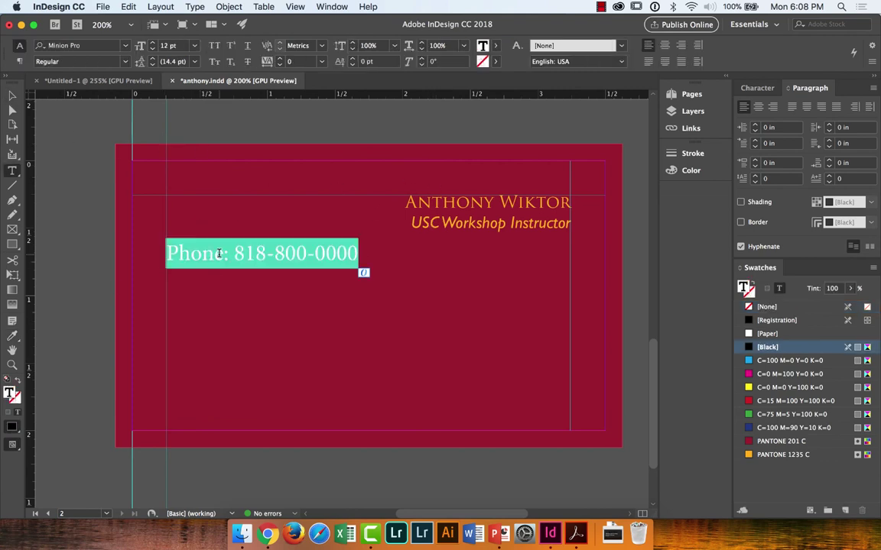
{"action": "left_click", "coordinate": [12, 339]}
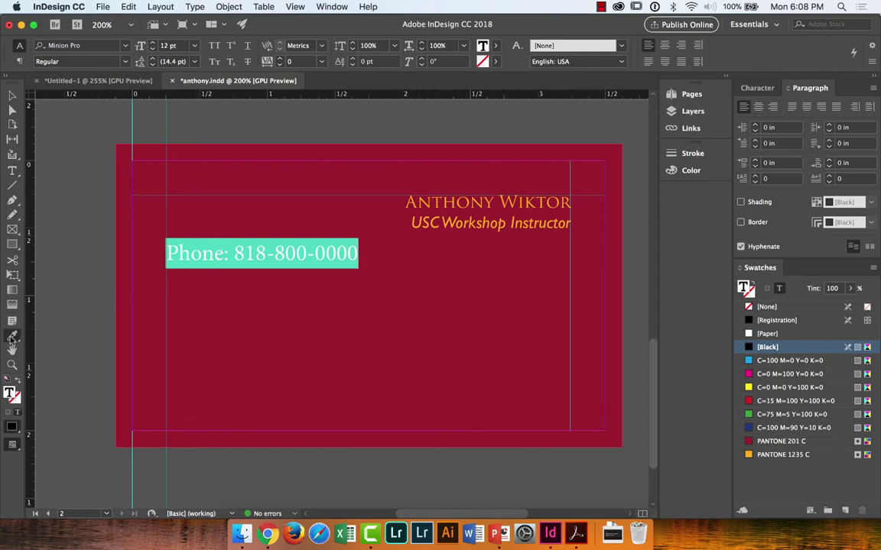
{"action": "left_click", "coordinate": [535, 221]}
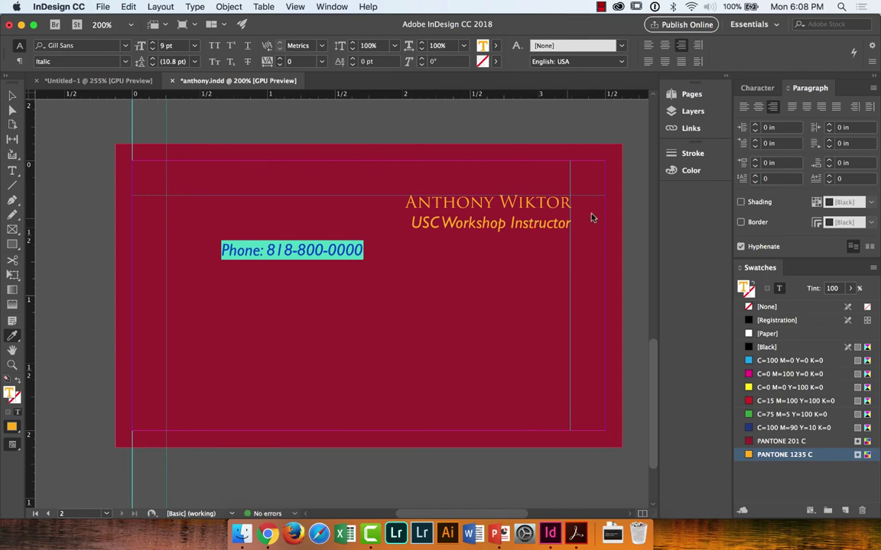
Step: Left-align the phone line and set its font style to Regular
{"action": "left_click", "coordinate": [745, 107]}
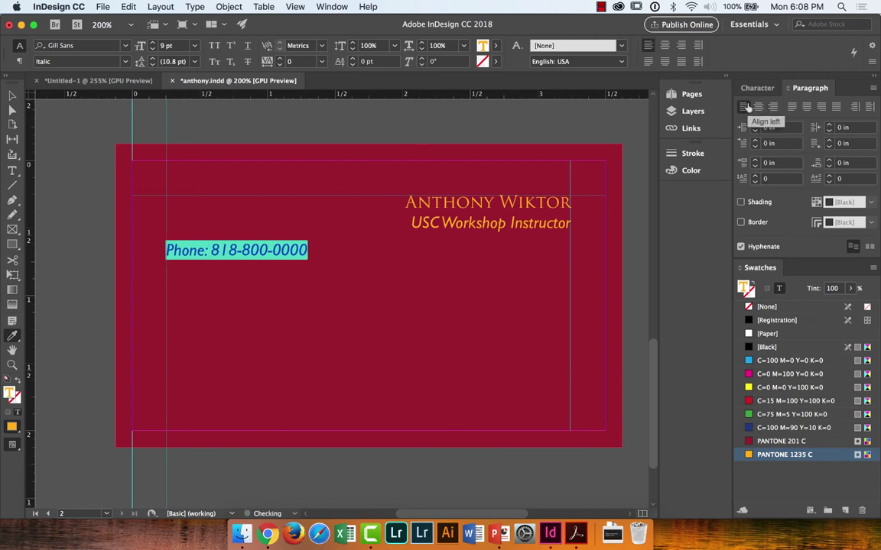
{"action": "left_click", "coordinate": [124, 62]}
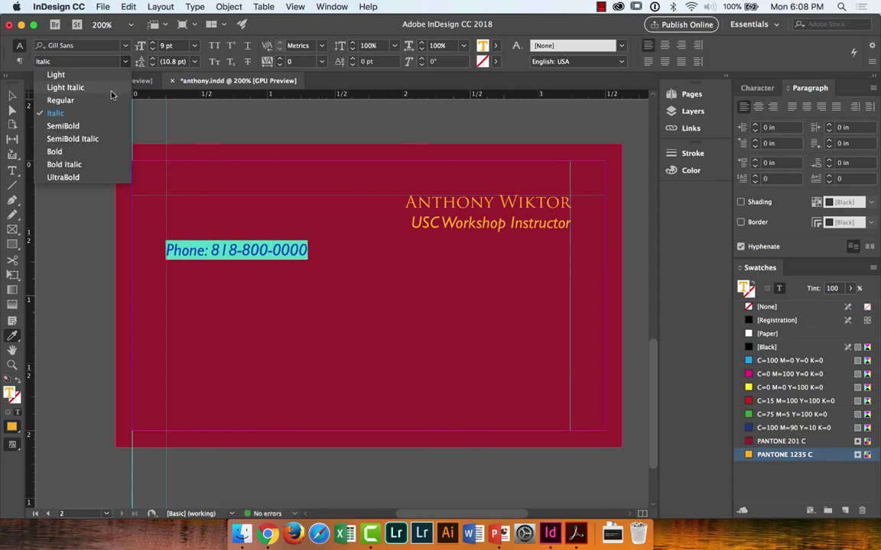
{"action": "left_click", "coordinate": [60, 100]}
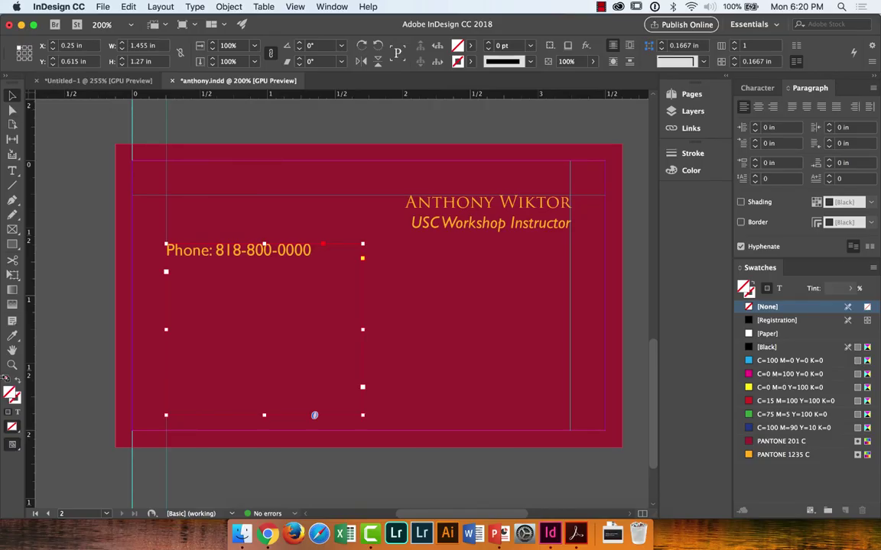
Step: Bring Chrome forward, move it left, and load myfonts.com in the current tab
{"action": "left_click", "coordinate": [268, 534]}
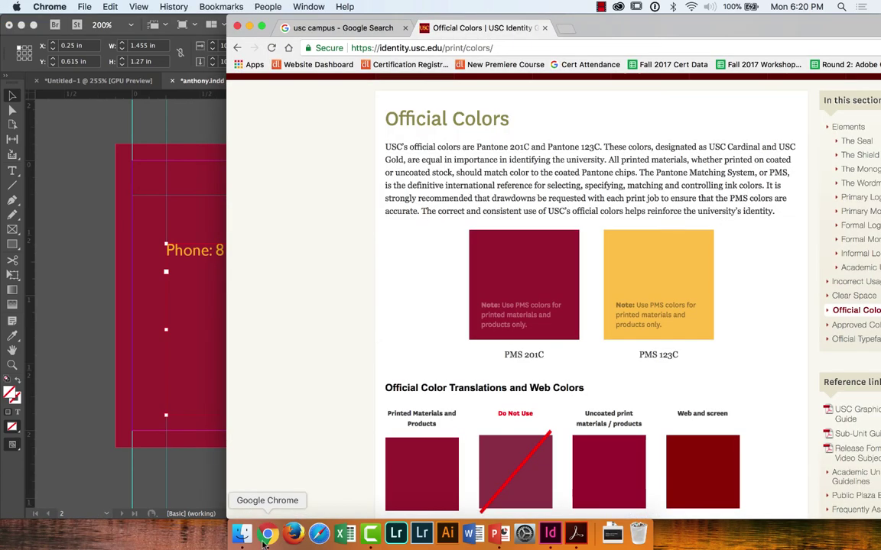
{"action": "left_click_drag", "start_coordinate": [542, 27], "coordinate": [316, 28]}
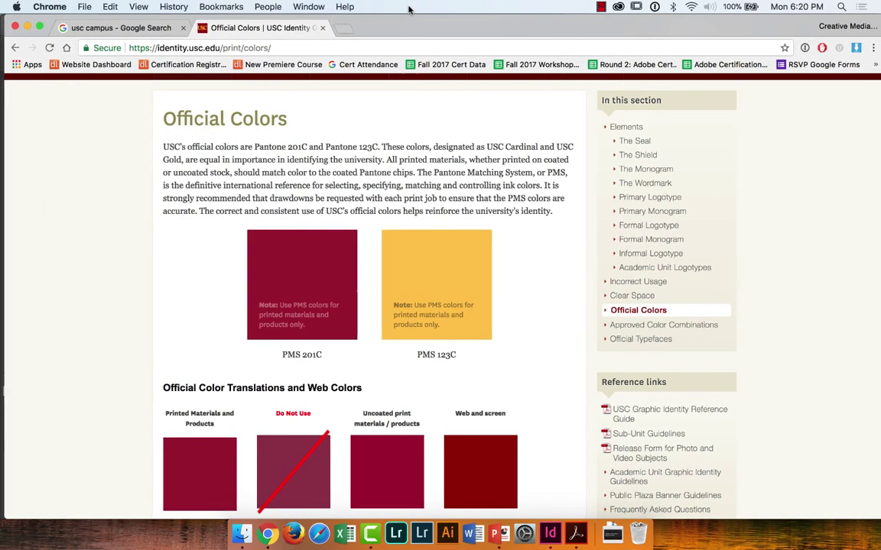
{"action": "left_click", "coordinate": [369, 47]}
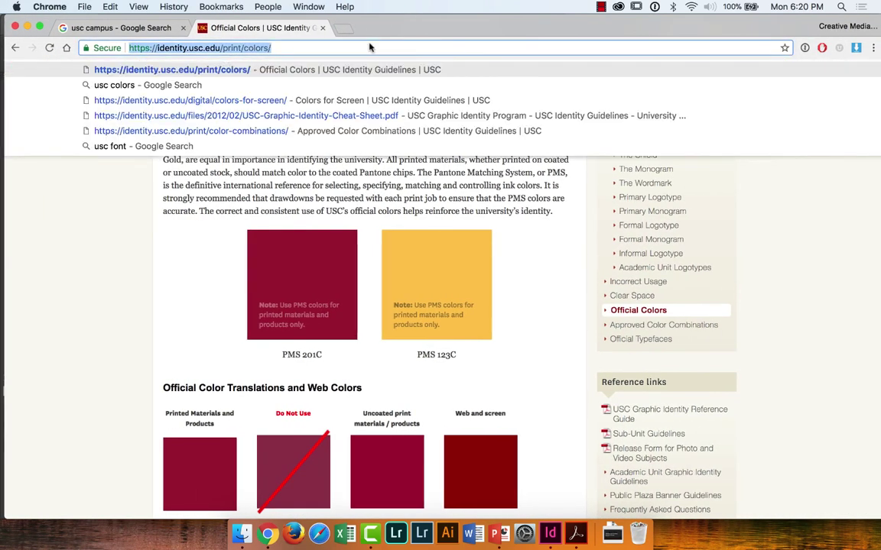
{"action": "type", "text": "myfont"}
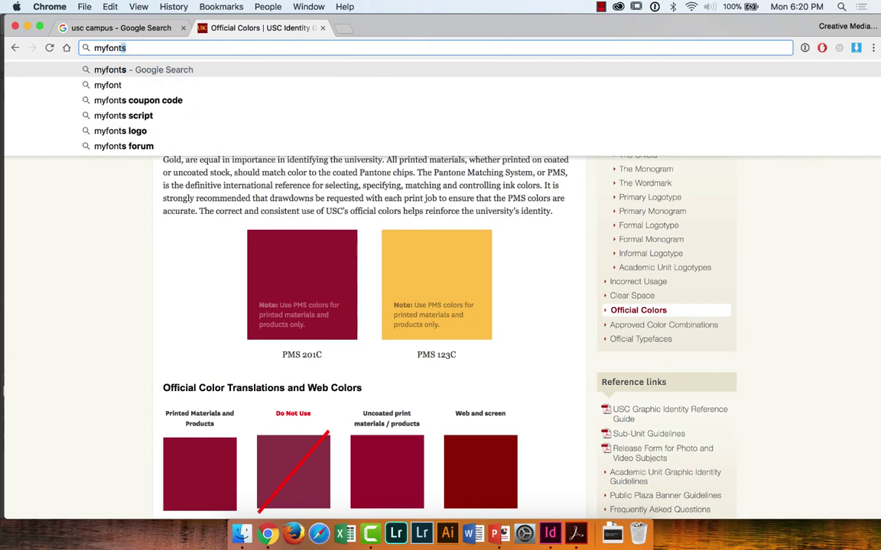
{"action": "type", "text": "s.co"}
{"action": "key", "text": "Return"}
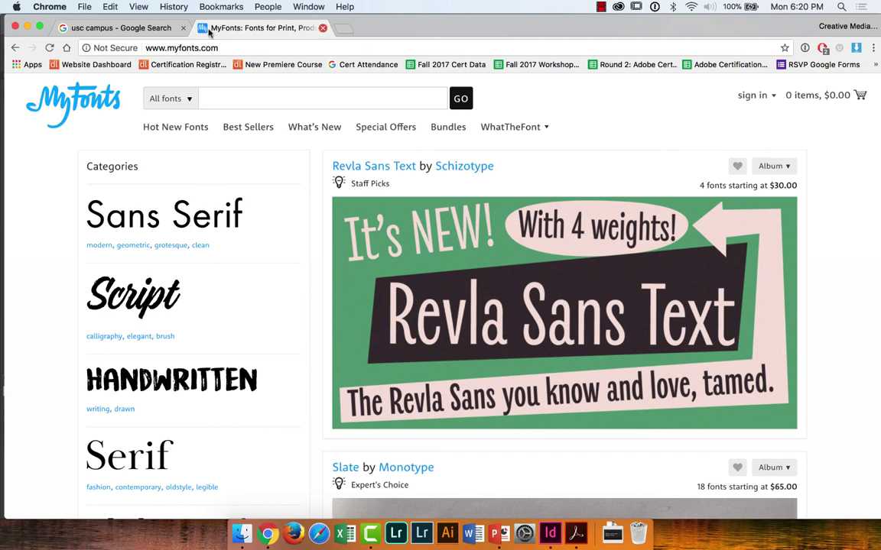
Step: Browse MyFonts categories, briefly trying Sans Serif, then open the Handwritten category
{"action": "left_click", "coordinate": [242, 92]}
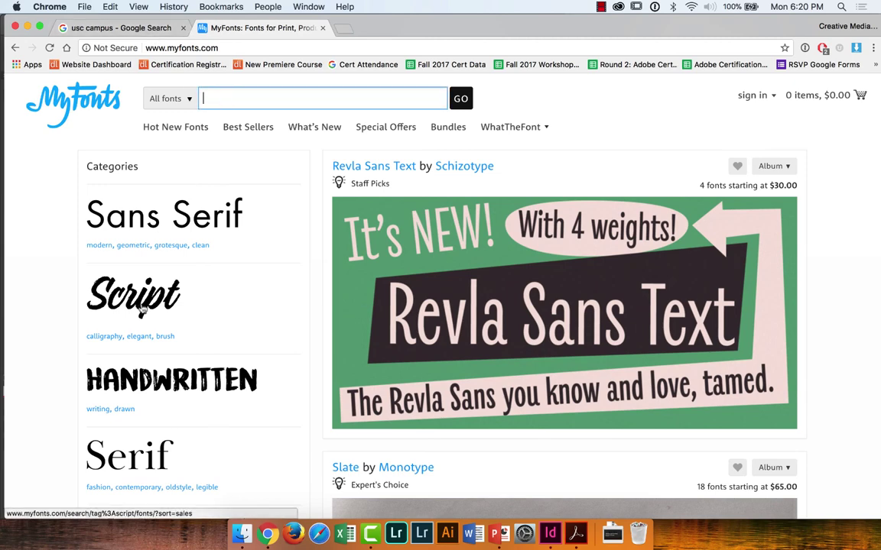
{"action": "scroll", "coordinate": [150, 320], "scroll_direction": "down", "scroll_amount": 5}
{"action": "scroll", "coordinate": [151, 321], "scroll_direction": "up", "scroll_amount": 2}
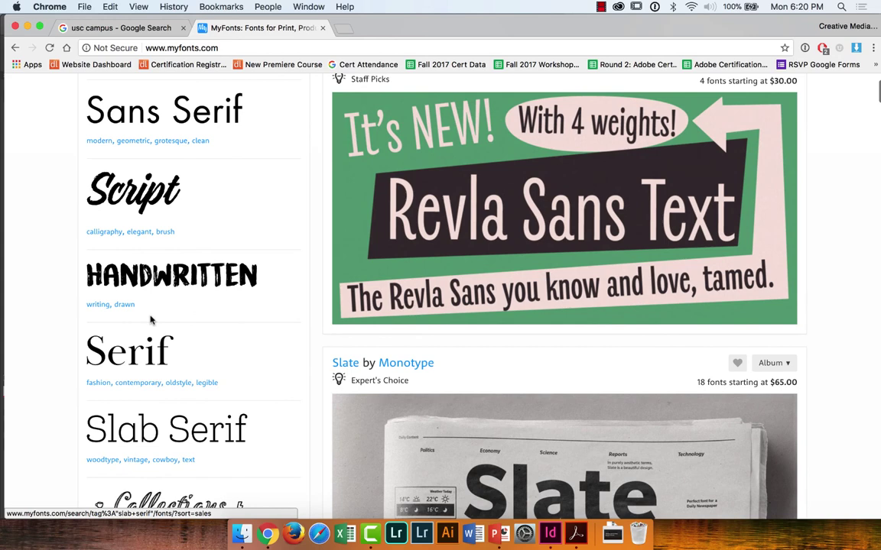
{"action": "left_click", "coordinate": [176, 113]}
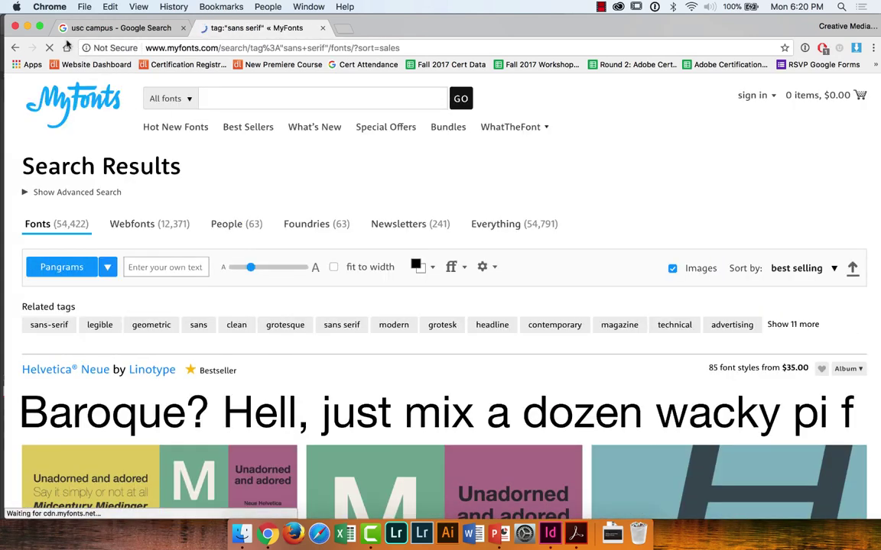
{"action": "left_click", "coordinate": [14, 47]}
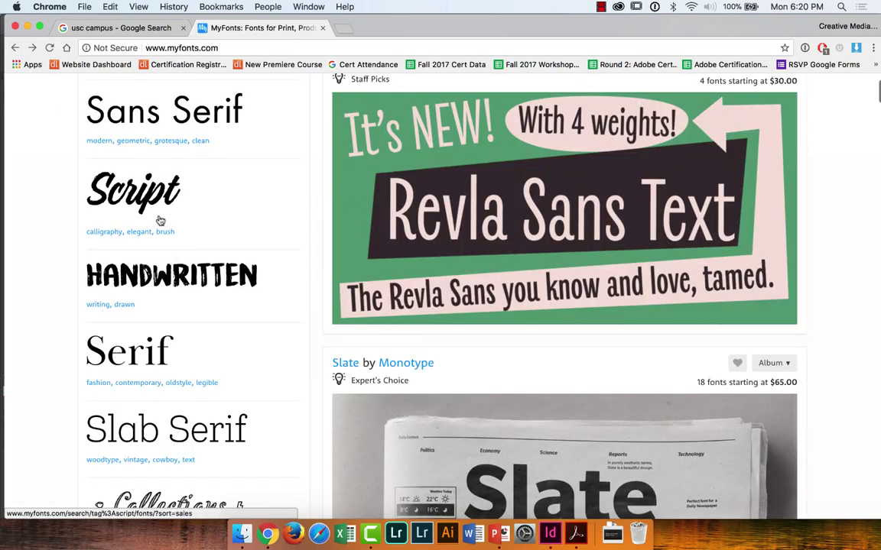
{"action": "left_click", "coordinate": [15, 47]}
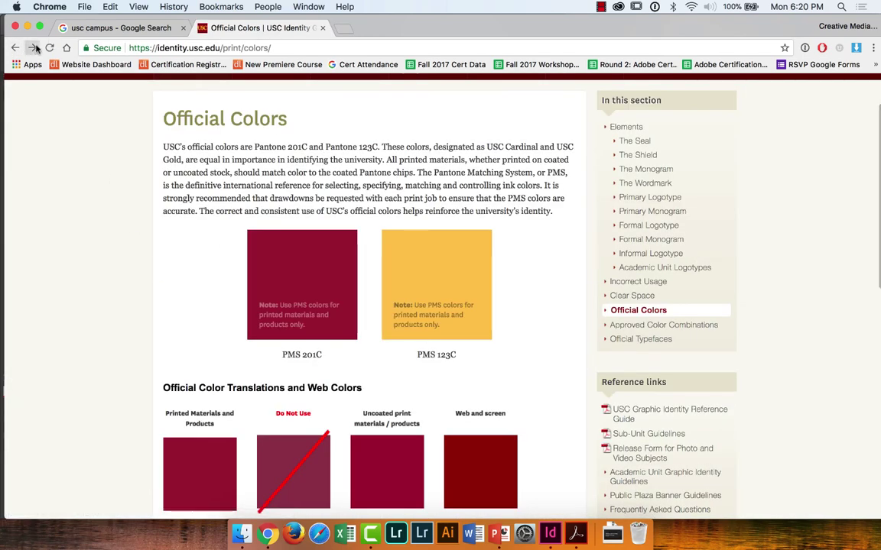
{"action": "left_click", "coordinate": [32, 47]}
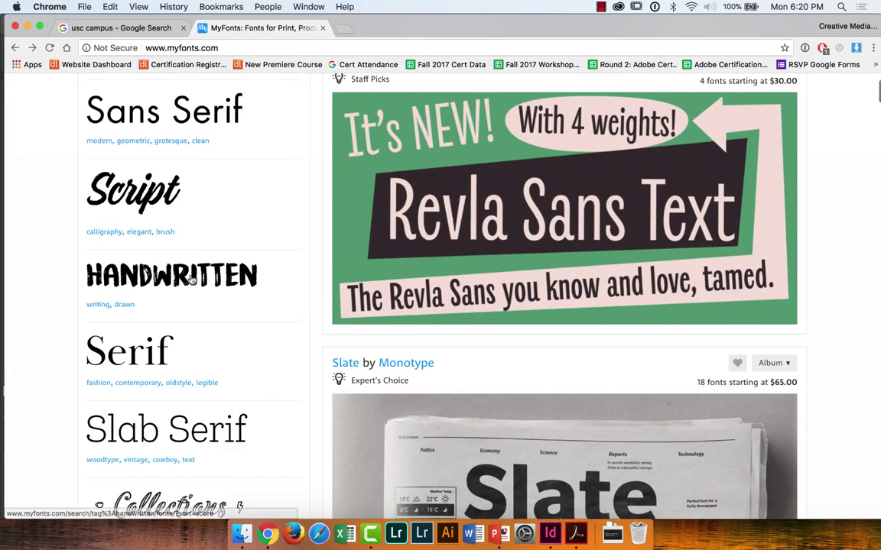
{"action": "left_click", "coordinate": [191, 281]}
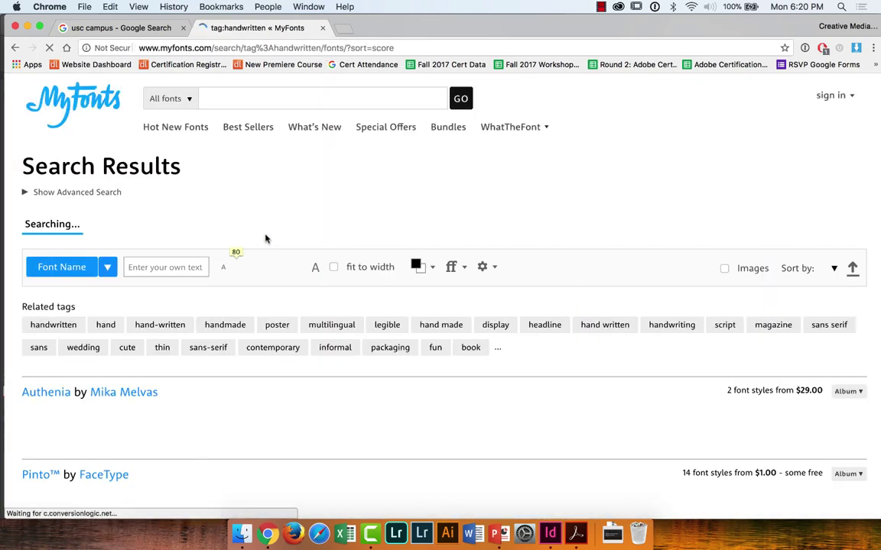
Step: Switch the results to text samples previewing the custom text 'DAVIDE'
{"action": "left_click", "coordinate": [681, 268]}
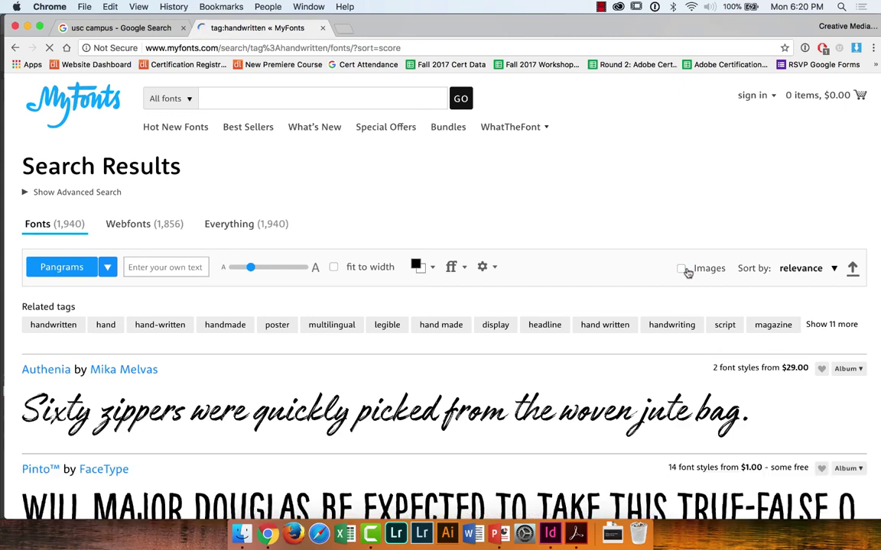
{"action": "left_click", "coordinate": [189, 266]}
{"action": "type", "text": "DA"}
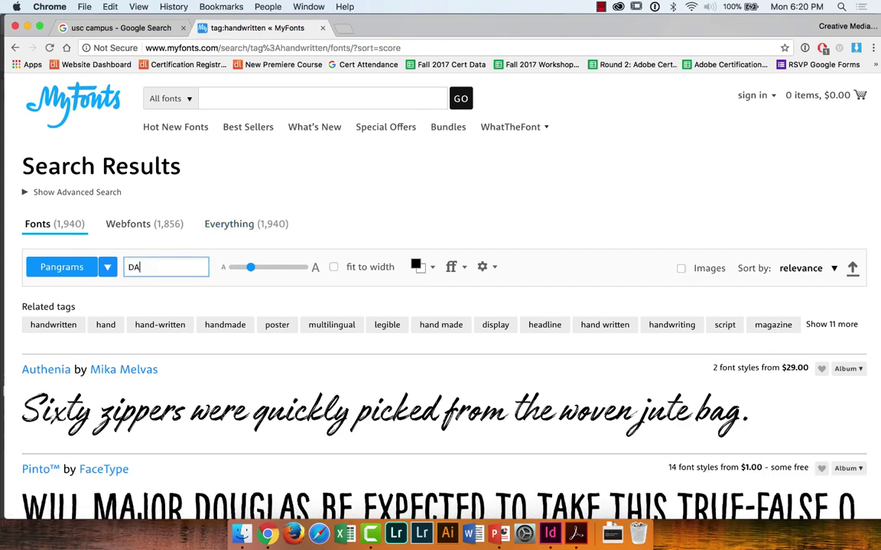
{"action": "type", "text": "VIDE"}
{"action": "scroll", "coordinate": [304, 250], "scroll_direction": "down", "scroll_amount": 2}
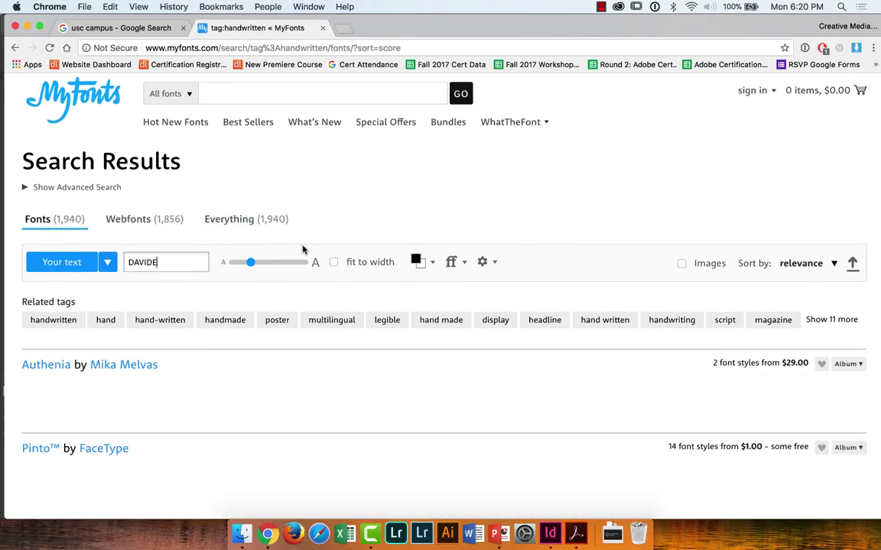
{"action": "left_click_drag", "start_coordinate": [252, 185], "coordinate": [284, 184]}
Step: Scroll through the handwritten DAVIDE previews and open the Food Truck font page
{"action": "scroll", "coordinate": [252, 319], "scroll_direction": "down", "scroll_amount": 5}
{"action": "scroll", "coordinate": [252, 319], "scroll_direction": "down", "scroll_amount": 6}
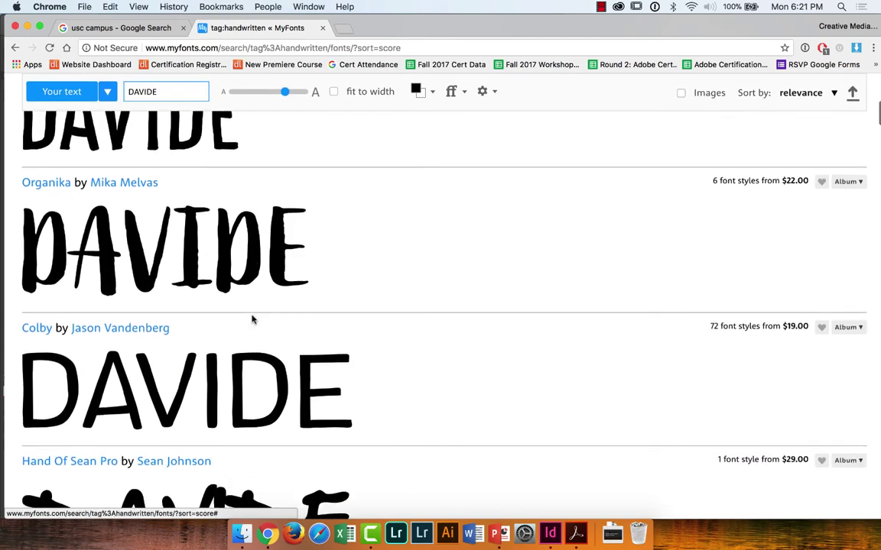
{"action": "scroll", "coordinate": [253, 320], "scroll_direction": "down", "scroll_amount": 6}
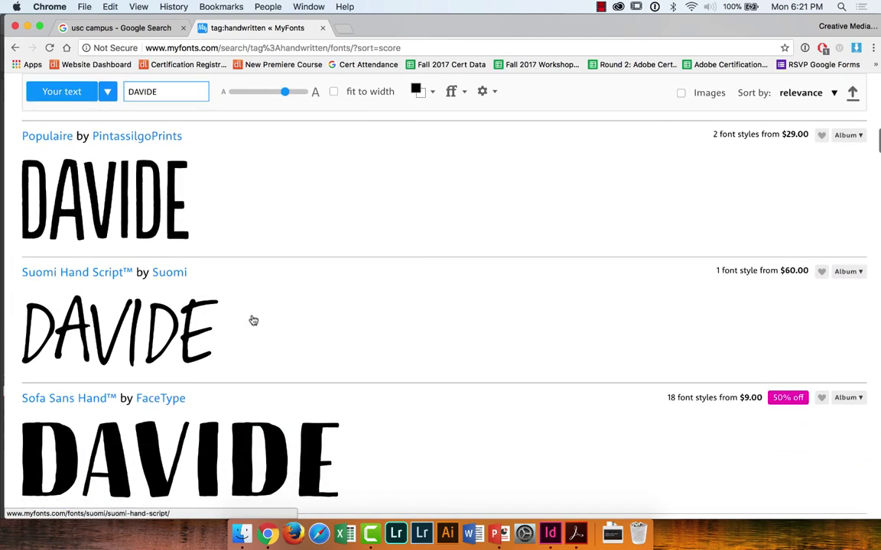
{"action": "scroll", "coordinate": [253, 320], "scroll_direction": "down", "scroll_amount": 6}
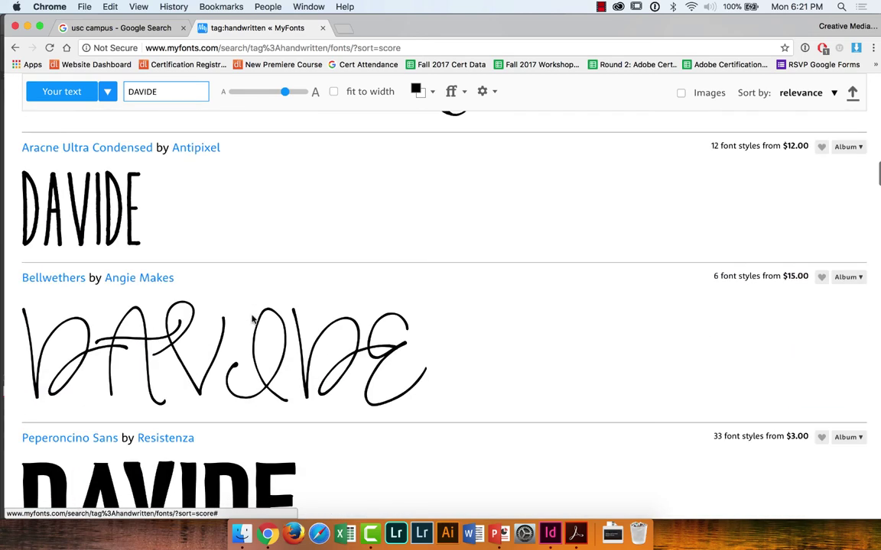
{"action": "scroll", "coordinate": [253, 320], "scroll_direction": "down", "scroll_amount": 6}
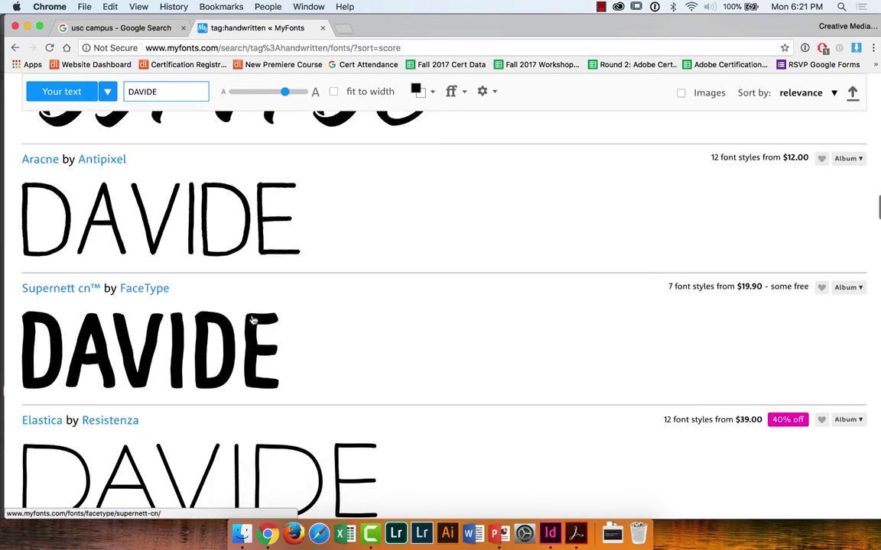
{"action": "scroll", "coordinate": [253, 320], "scroll_direction": "down", "scroll_amount": 6}
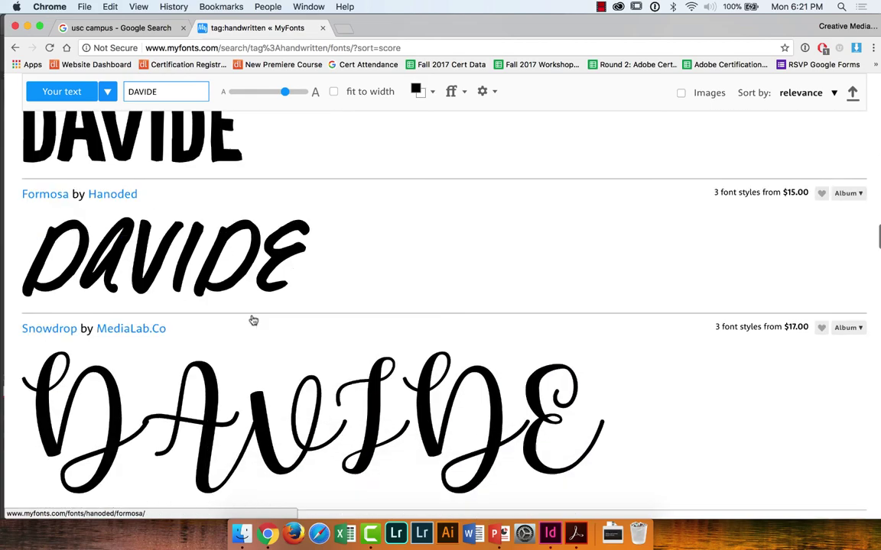
{"action": "scroll", "coordinate": [253, 320], "scroll_direction": "down", "scroll_amount": 6}
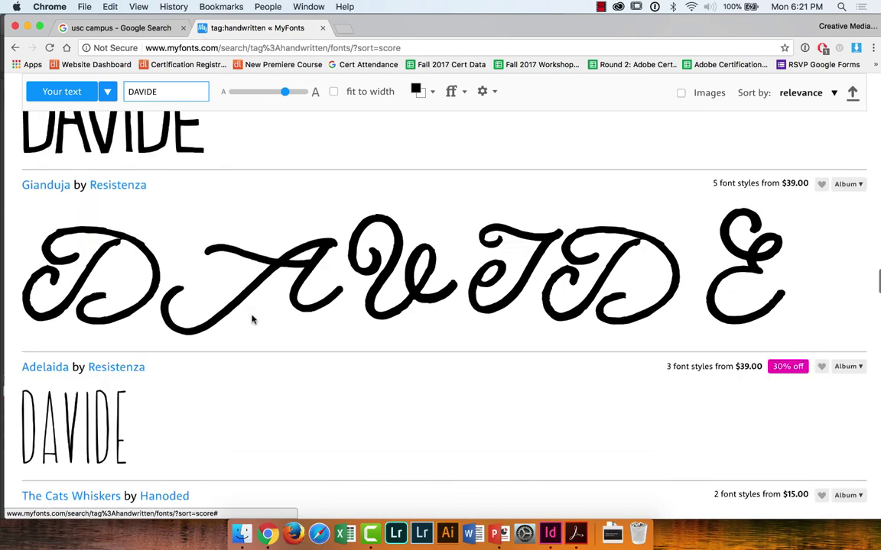
{"action": "scroll", "coordinate": [253, 320], "scroll_direction": "down", "scroll_amount": 6}
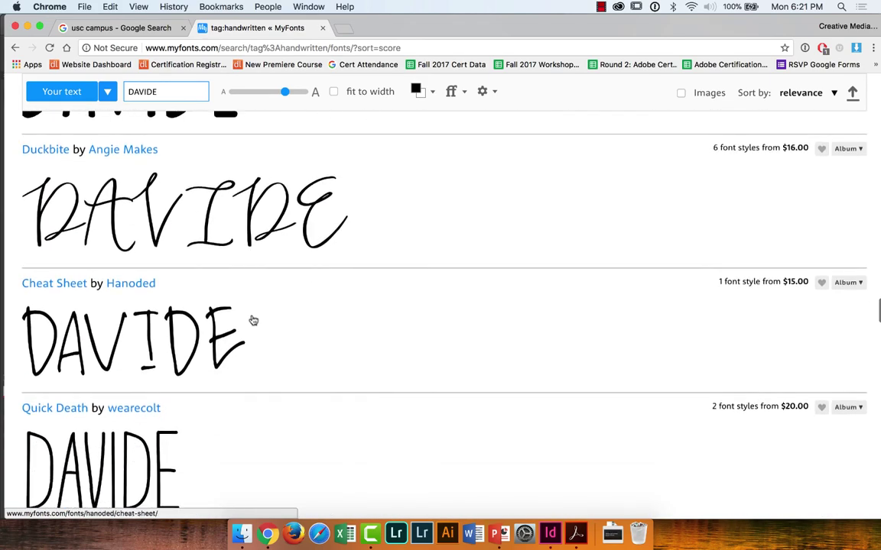
{"action": "scroll", "coordinate": [253, 320], "scroll_direction": "down", "scroll_amount": 6}
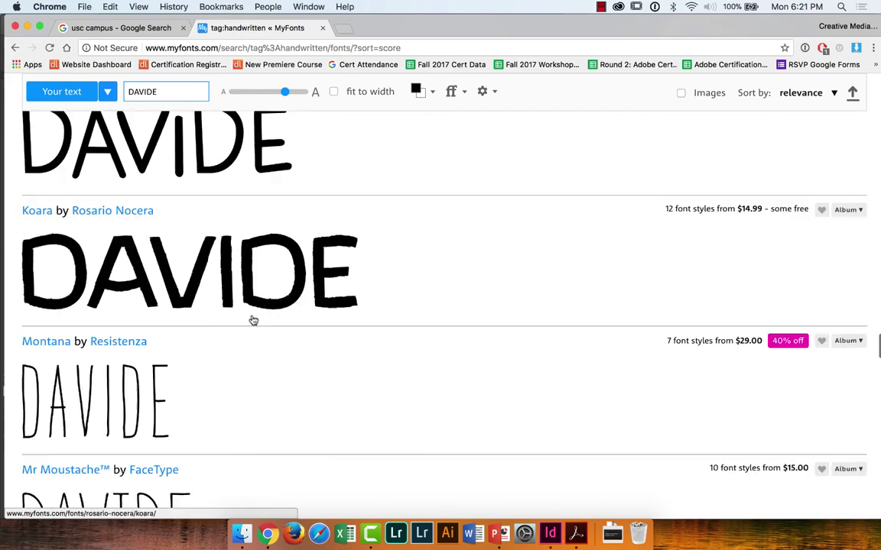
{"action": "scroll", "coordinate": [253, 321], "scroll_direction": "down", "scroll_amount": 6}
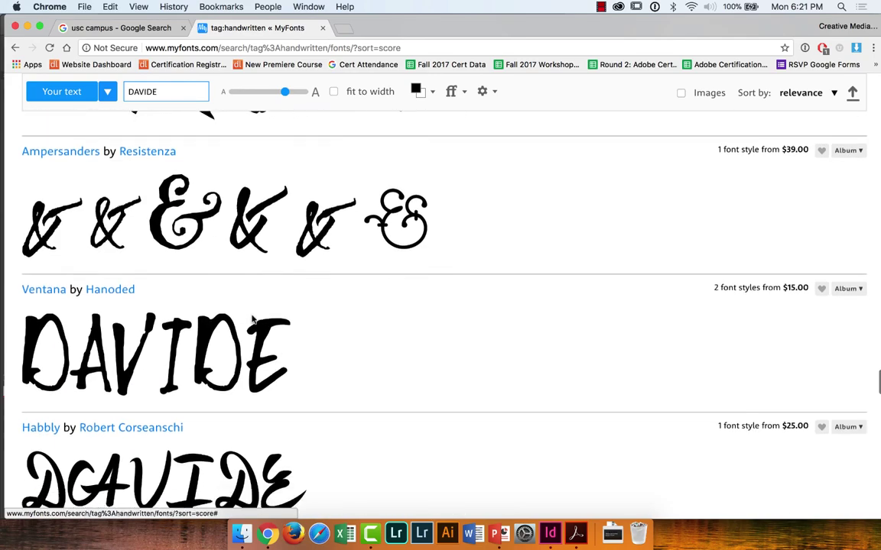
{"action": "scroll", "coordinate": [253, 320], "scroll_direction": "down", "scroll_amount": 6}
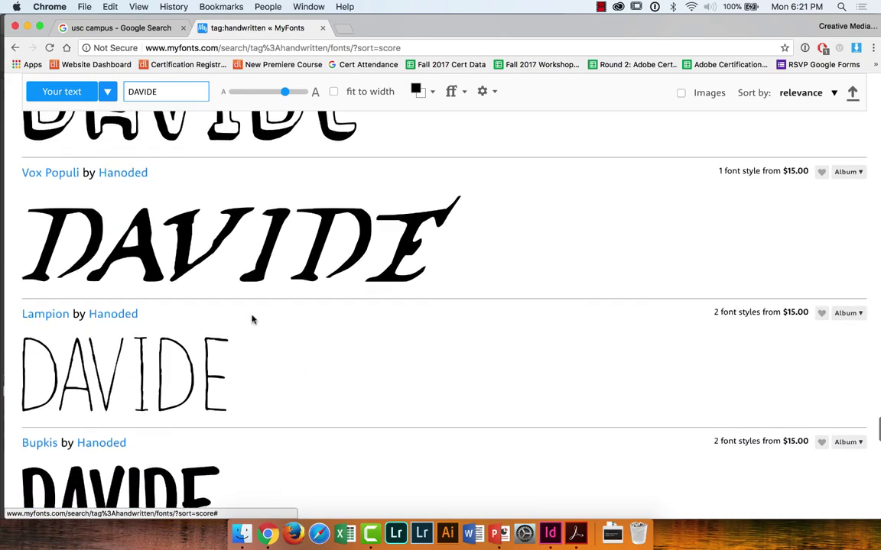
{"action": "scroll", "coordinate": [253, 320], "scroll_direction": "up", "scroll_amount": 4}
{"action": "scroll", "coordinate": [254, 320], "scroll_direction": "down", "scroll_amount": 10}
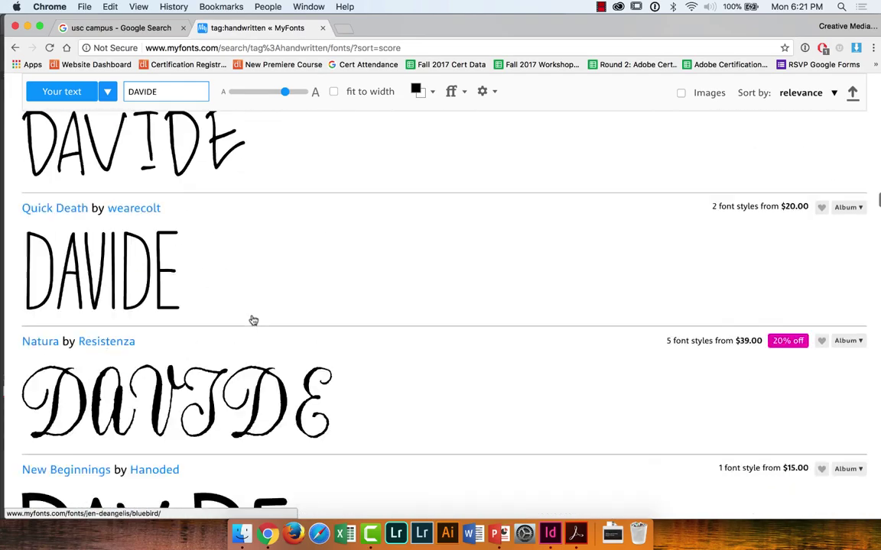
{"action": "scroll", "coordinate": [253, 321], "scroll_direction": "up", "scroll_amount": 4}
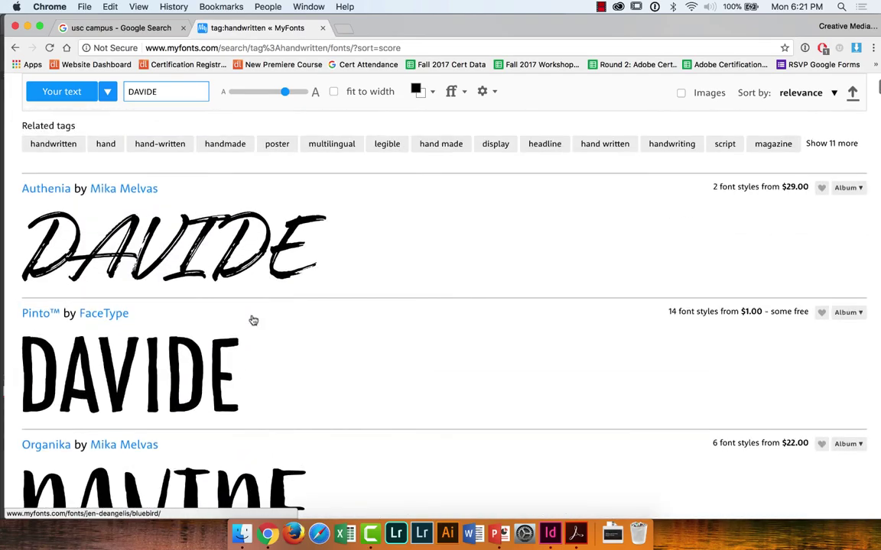
{"action": "scroll", "coordinate": [253, 321], "scroll_direction": "down", "scroll_amount": 4}
{"action": "scroll", "coordinate": [253, 320], "scroll_direction": "down", "scroll_amount": 6}
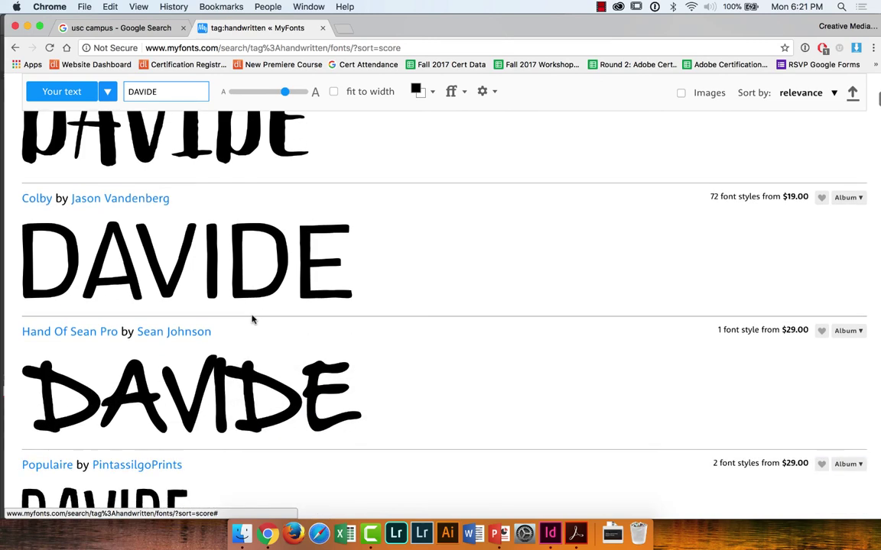
{"action": "scroll", "coordinate": [253, 321], "scroll_direction": "down", "scroll_amount": 5}
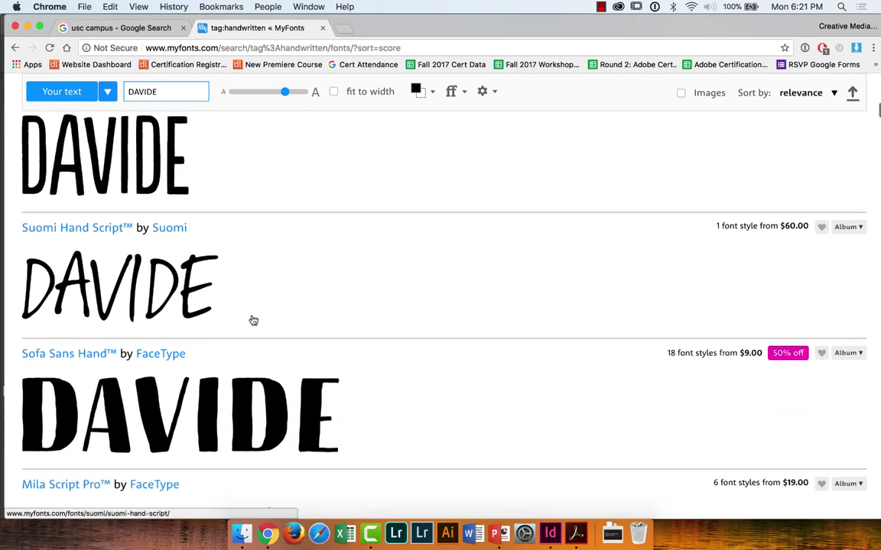
{"action": "scroll", "coordinate": [253, 320], "scroll_direction": "up", "scroll_amount": 2}
{"action": "scroll", "coordinate": [253, 321], "scroll_direction": "up", "scroll_amount": 5}
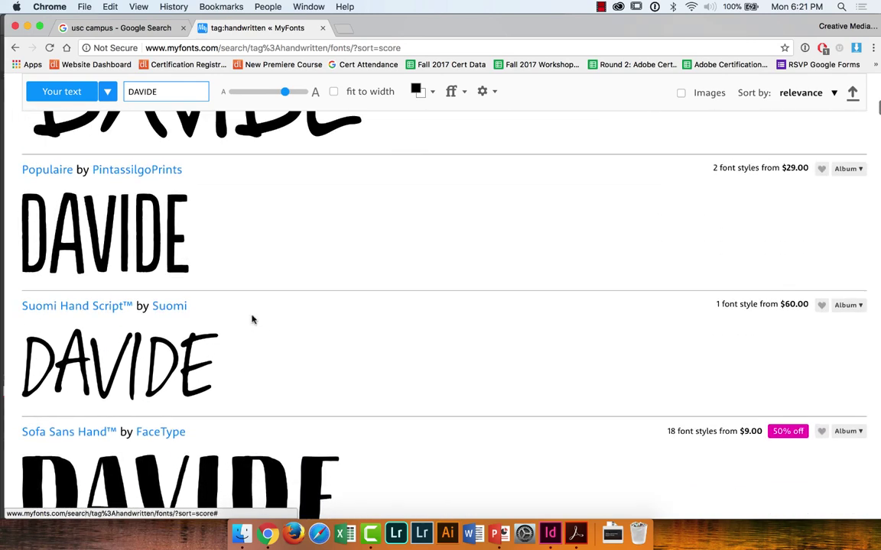
{"action": "scroll", "coordinate": [253, 321], "scroll_direction": "down", "scroll_amount": 10}
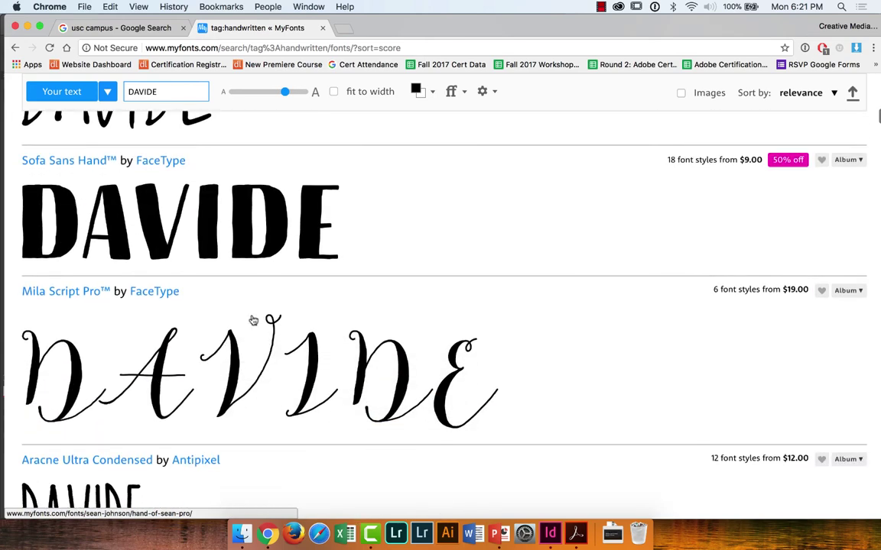
{"action": "scroll", "coordinate": [253, 320], "scroll_direction": "up", "scroll_amount": 1}
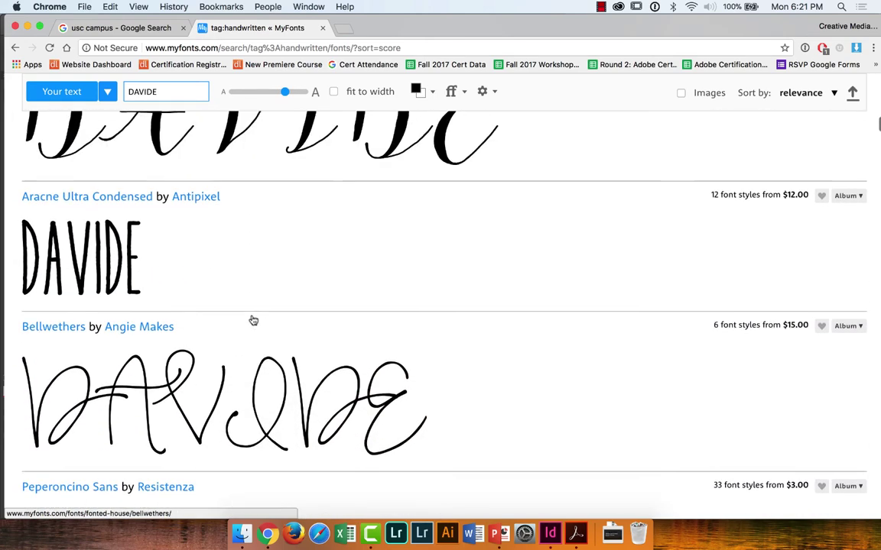
{"action": "scroll", "coordinate": [254, 321], "scroll_direction": "down", "scroll_amount": 5}
{"action": "scroll", "coordinate": [253, 320], "scroll_direction": "down", "scroll_amount": 8}
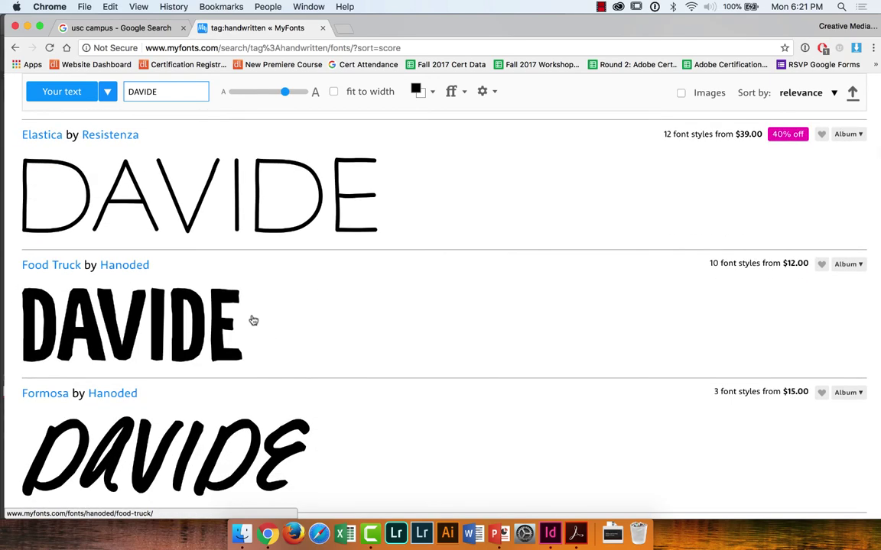
{"action": "scroll", "coordinate": [189, 341], "scroll_direction": "down", "scroll_amount": 2}
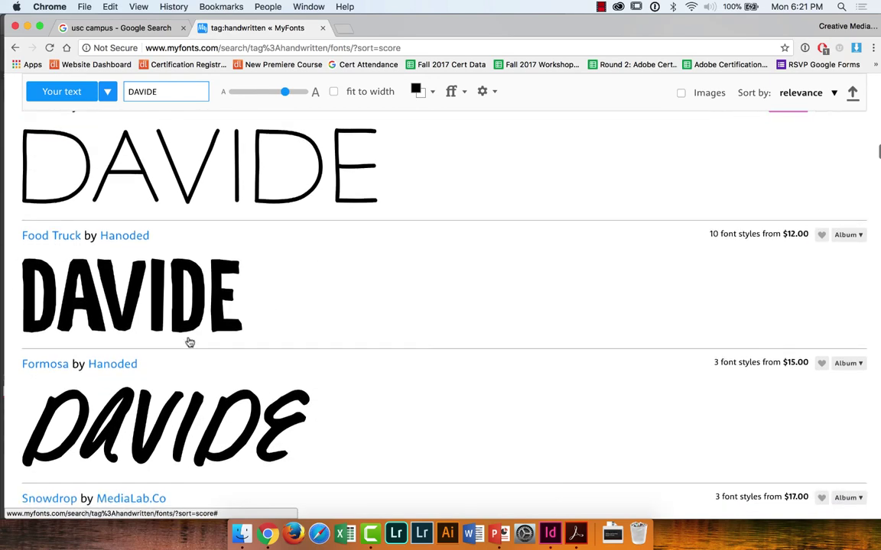
{"action": "left_click", "coordinate": [189, 330]}
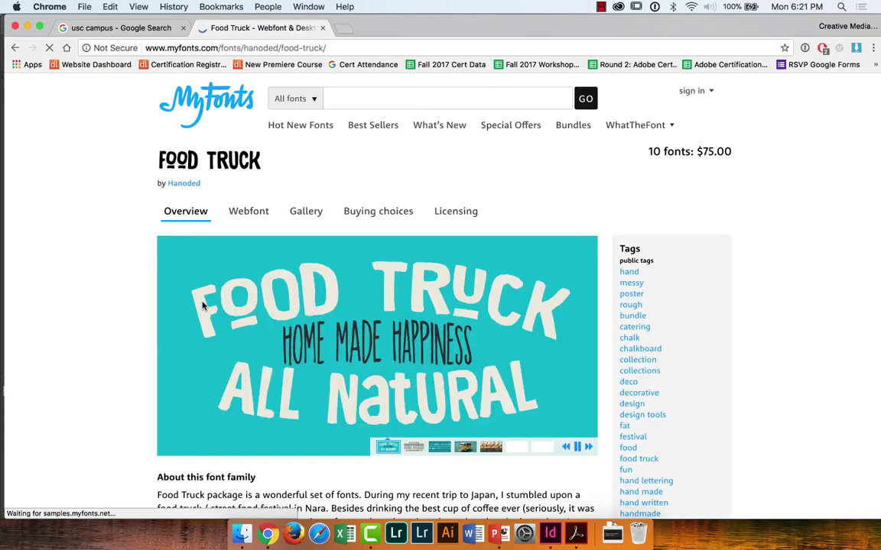
Step: Enlarge the DAVIDE preview samples on the Food Truck page
{"action": "scroll", "coordinate": [210, 304], "scroll_direction": "down", "scroll_amount": 6}
{"action": "scroll", "coordinate": [218, 302], "scroll_direction": "down", "scroll_amount": 4}
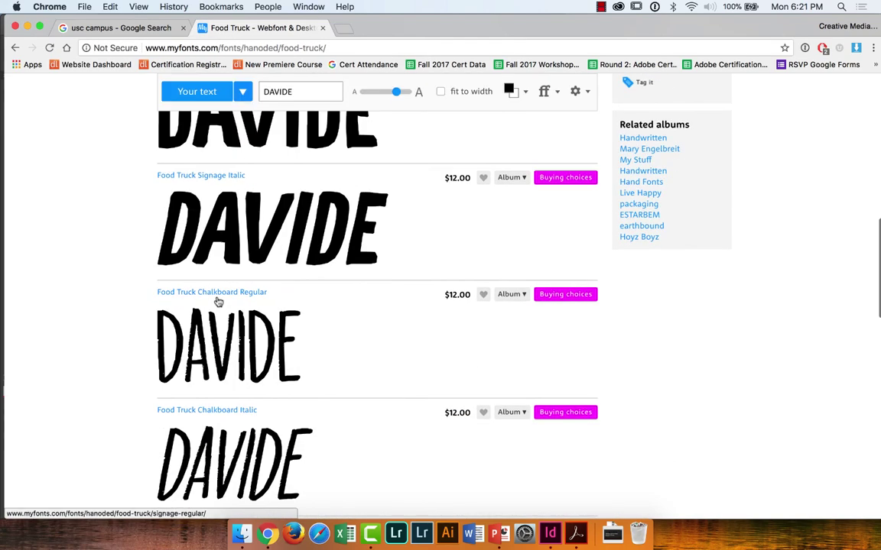
{"action": "scroll", "coordinate": [218, 302], "scroll_direction": "up", "scroll_amount": 3}
{"action": "left_click_drag", "start_coordinate": [396, 162], "coordinate": [406, 161]}
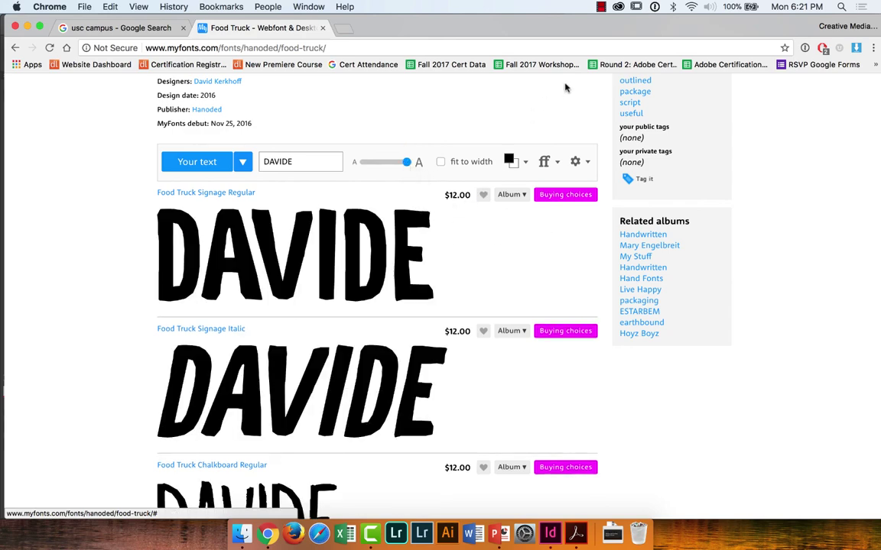
Step: Move the Chrome and InDesign windows aside and drag the Food Truck Signage DAVIDE image onto the desktop
{"action": "left_click_drag", "start_coordinate": [490, 17], "coordinate": [628, 13]}
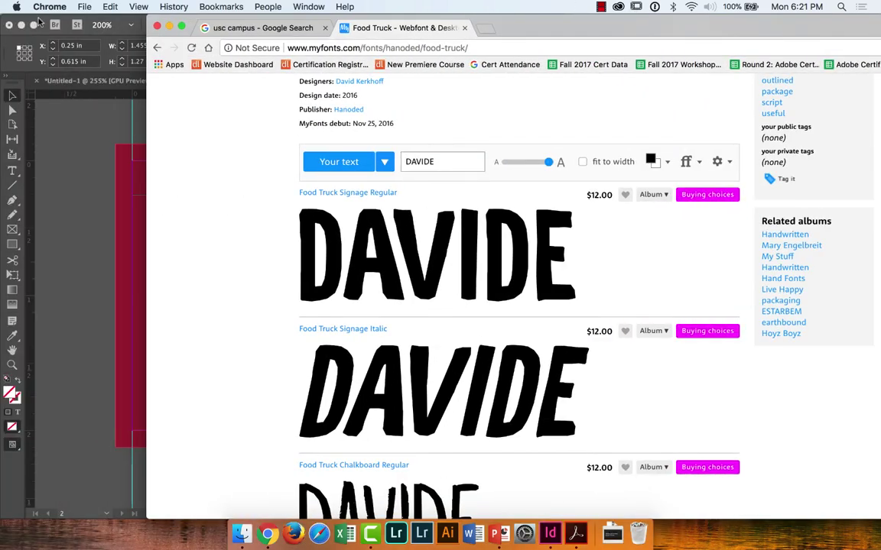
{"action": "left_click", "coordinate": [40, 21]}
{"action": "left_click_drag", "start_coordinate": [262, 21], "coordinate": [413, 269]}
{"action": "left_click", "coordinate": [474, 121]}
{"action": "left_click_drag", "start_coordinate": [310, 247], "coordinate": [443, 535]}
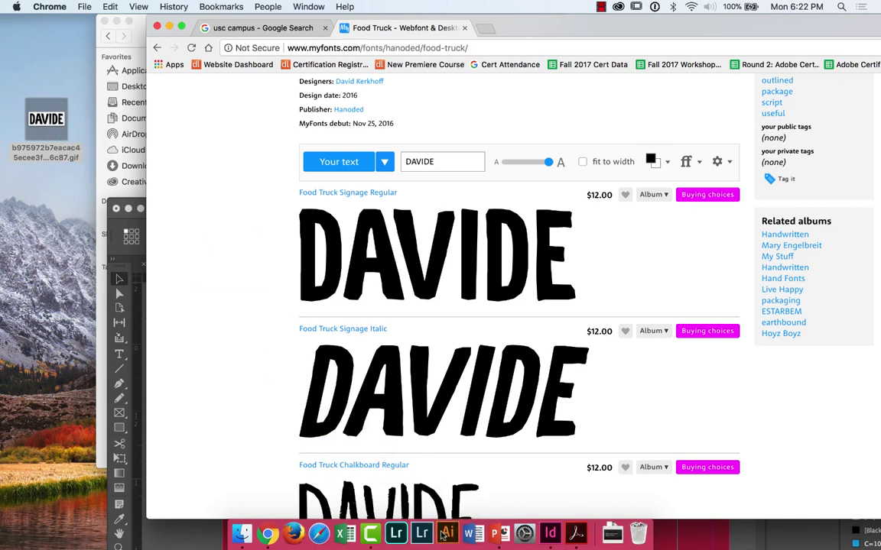
Step: In the maximised InDesign card, make PANTONE 1235 C the fill and add a third page
{"action": "left_click", "coordinate": [129, 253]}
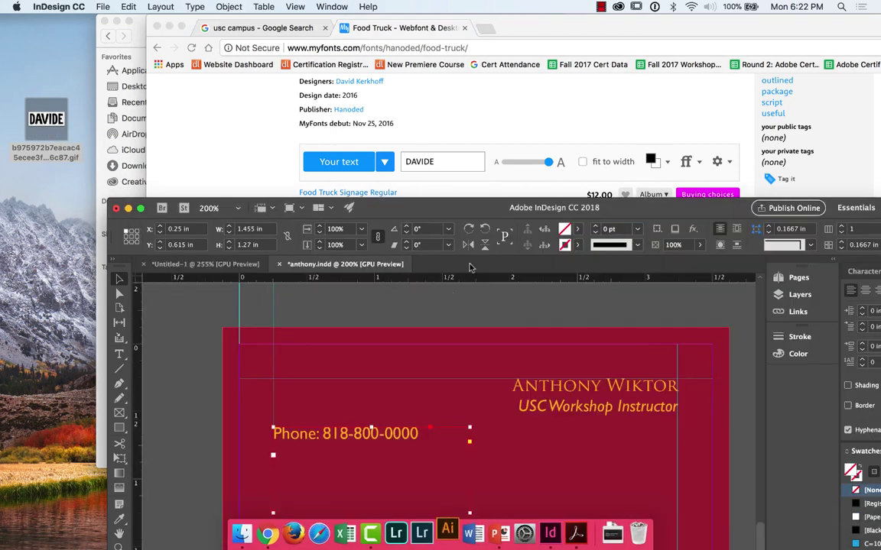
{"action": "double_click", "coordinate": [352, 207]}
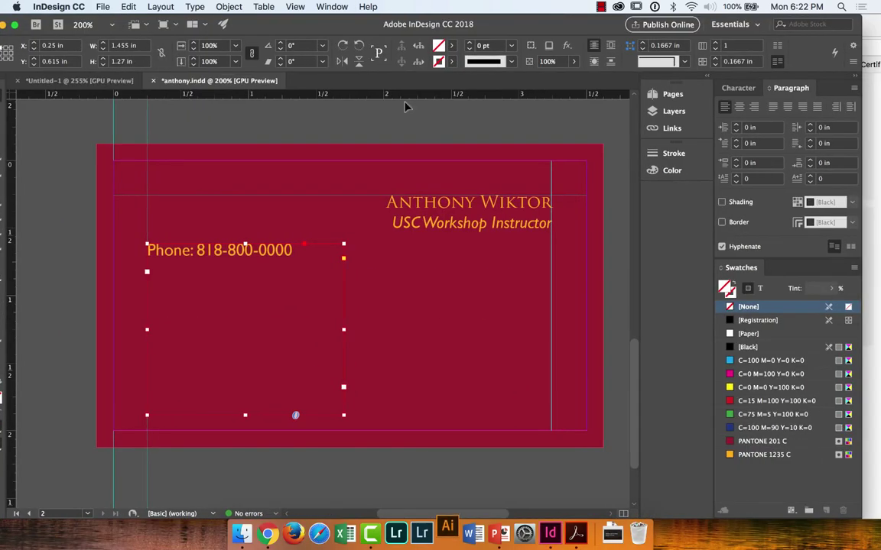
{"action": "left_click", "coordinate": [386, 106]}
{"action": "left_click", "coordinate": [765, 454]}
{"action": "left_click", "coordinate": [672, 94]}
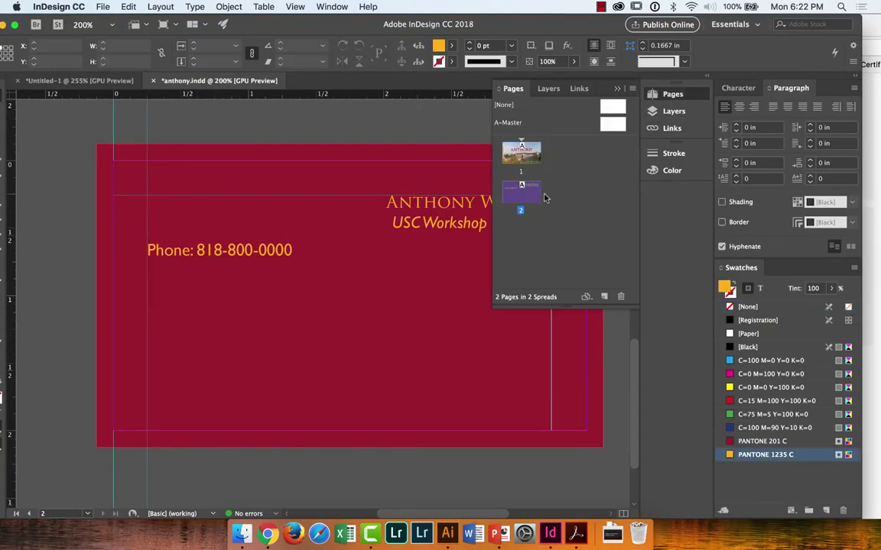
{"action": "key", "text": "super+shift+p"}
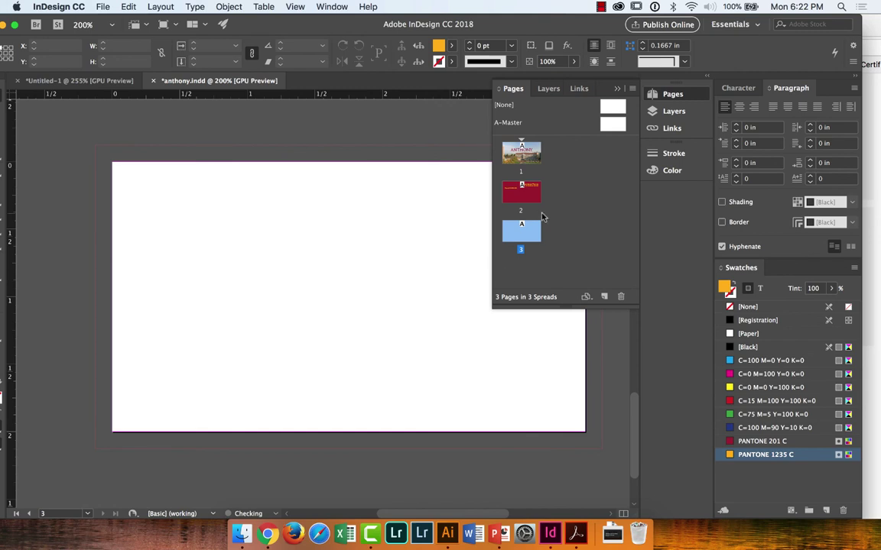
Step: Draw an orange rectangle covering page 3 to the bleed on the BACKGROUND layer, then lock it
{"action": "left_click", "coordinate": [554, 90]}
{"action": "left_click", "coordinate": [540, 120]}
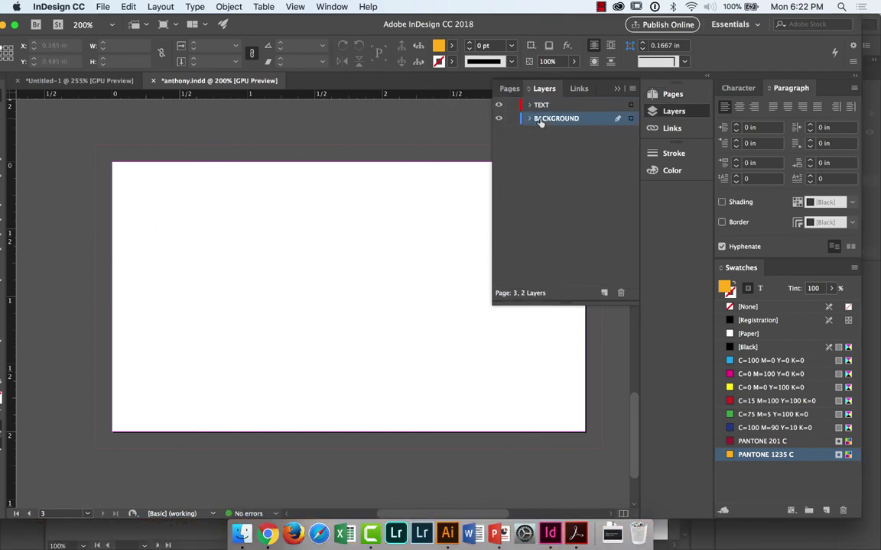
{"action": "double_click", "coordinate": [272, 24]}
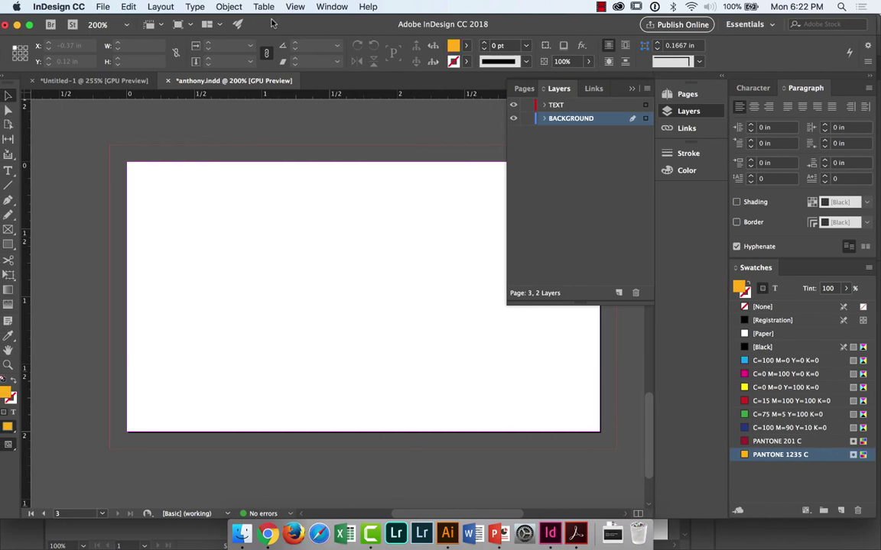
{"action": "left_click", "coordinate": [7, 244]}
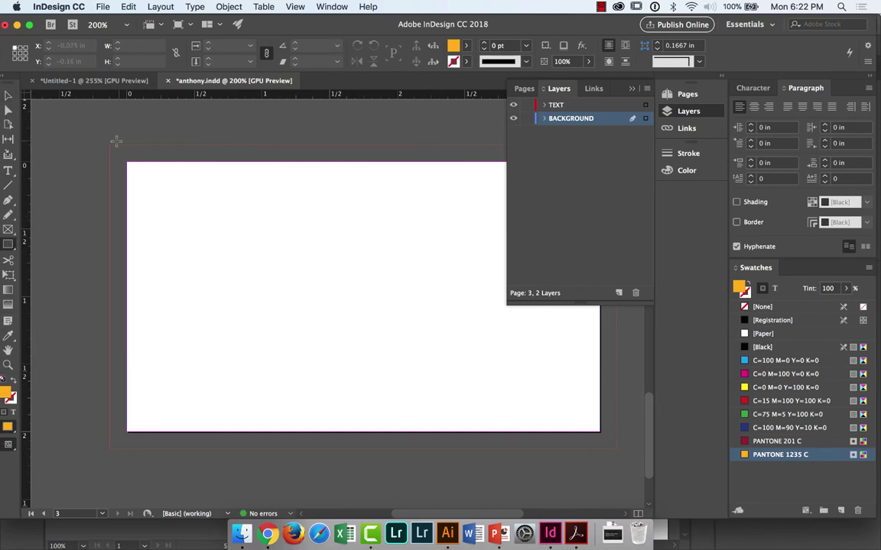
{"action": "left_click_drag", "start_coordinate": [116, 142], "coordinate": [616, 448]}
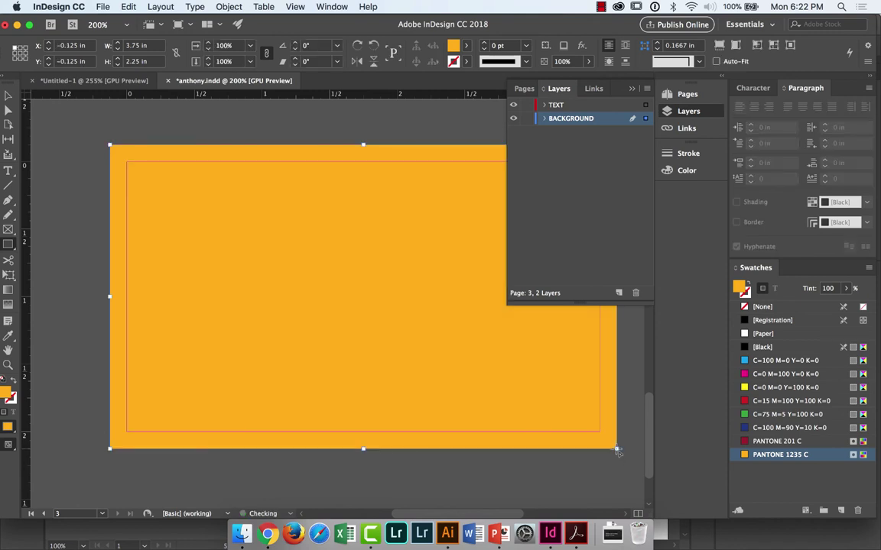
{"action": "left_click", "coordinate": [531, 120]}
{"action": "key", "text": "super+Tab"}
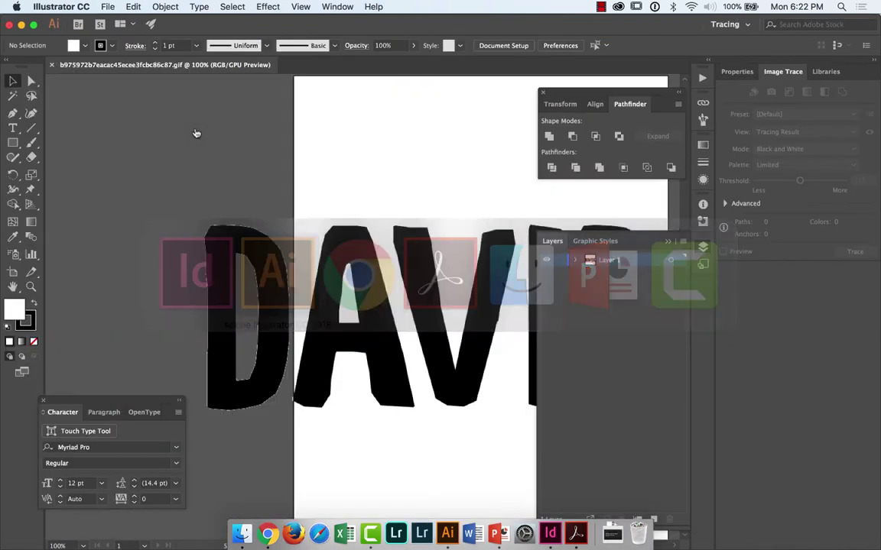
Step: Reposition the DAVIDE image, then Image Trace and Expand it into vector paths
{"action": "left_click", "coordinate": [387, 281]}
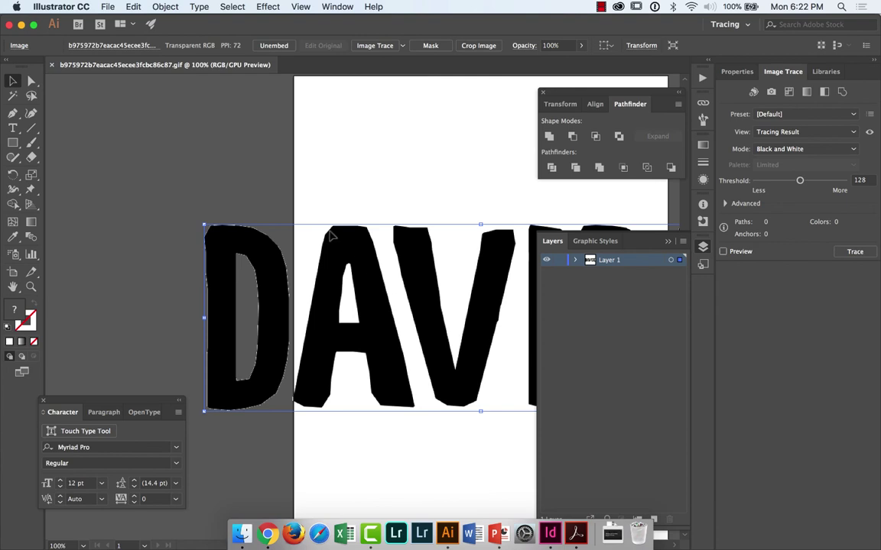
{"action": "left_click_drag", "start_coordinate": [330, 237], "coordinate": [252, 140]}
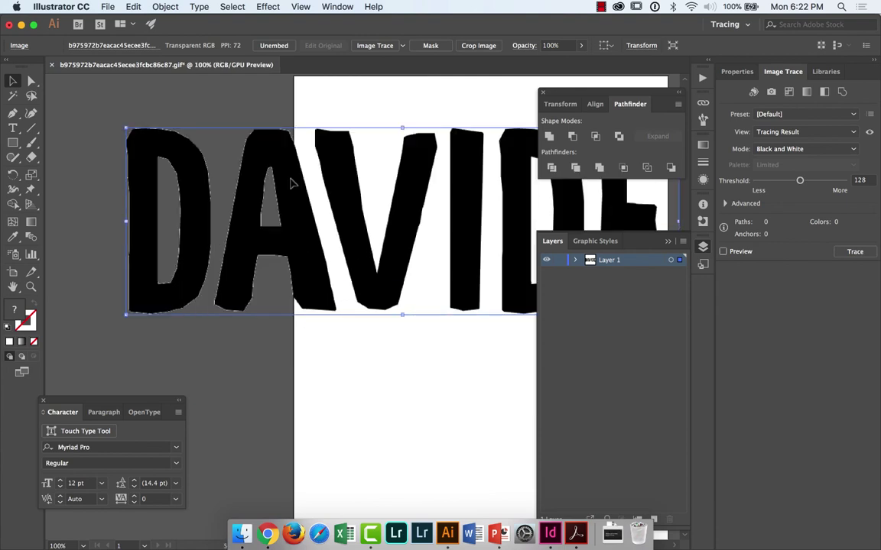
{"action": "left_click", "coordinate": [374, 46]}
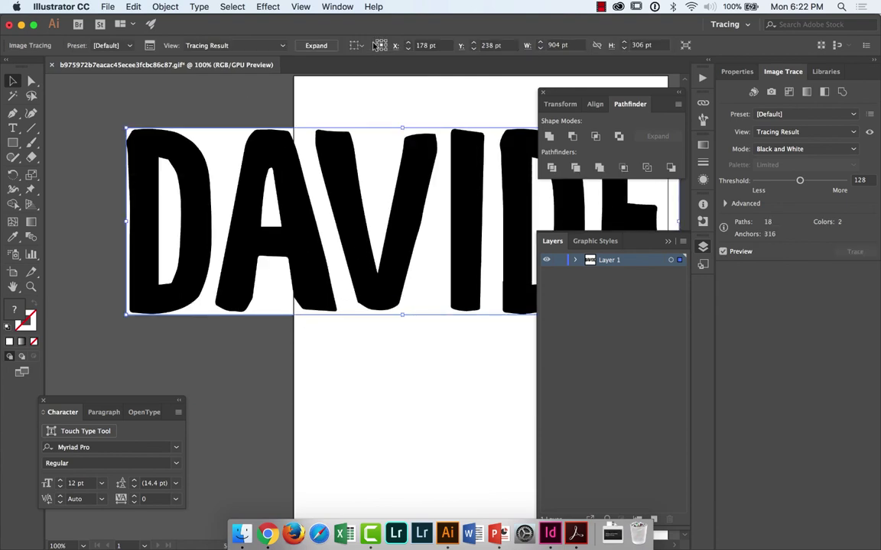
{"action": "left_click", "coordinate": [316, 45]}
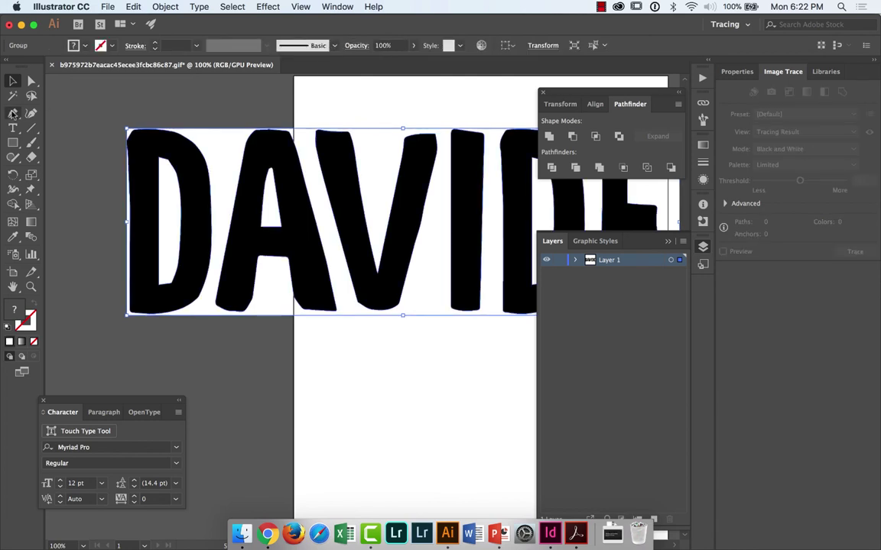
Step: Delete the white background shapes with the Magic Wand and drag the DAVIDE group toward InDesign
{"action": "left_click", "coordinate": [12, 96]}
{"action": "left_click", "coordinate": [213, 137]}
{"action": "key", "text": "Delete"}
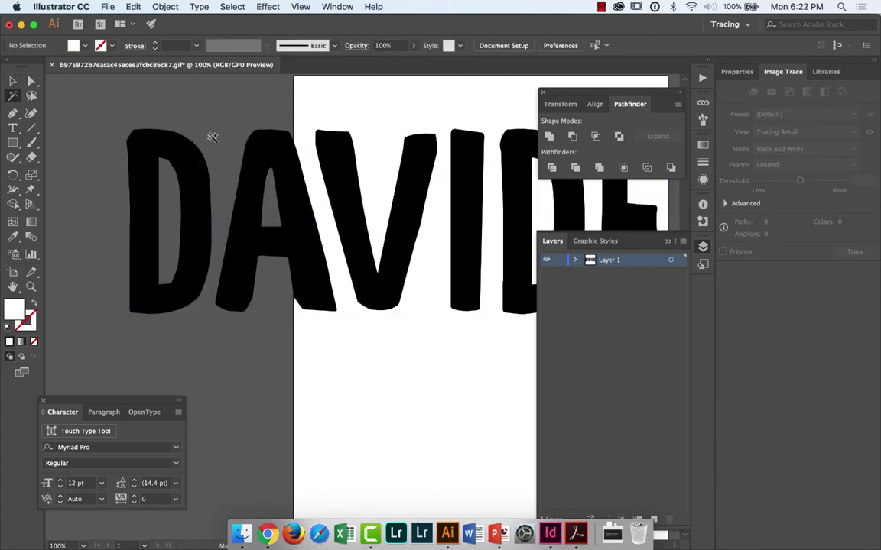
{"action": "key", "text": "v"}
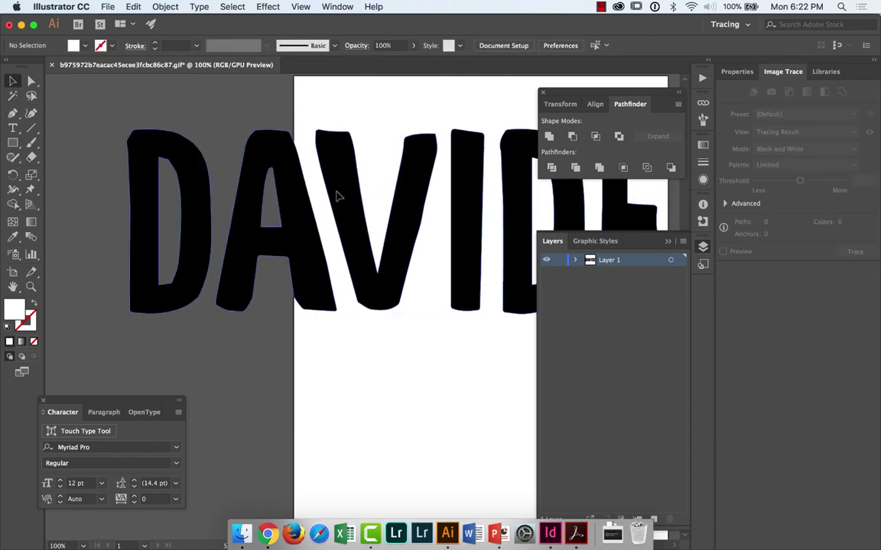
{"action": "left_click", "coordinate": [337, 197]}
{"action": "left_click_drag", "start_coordinate": [405, 33], "coordinate": [554, 203]}
{"action": "left_click_drag", "start_coordinate": [519, 340], "coordinate": [560, 94]}
Step: Drop the DAVIDE art onto page 3's TEXT layer and scale it to fit the orange card
{"action": "left_click", "coordinate": [586, 104]}
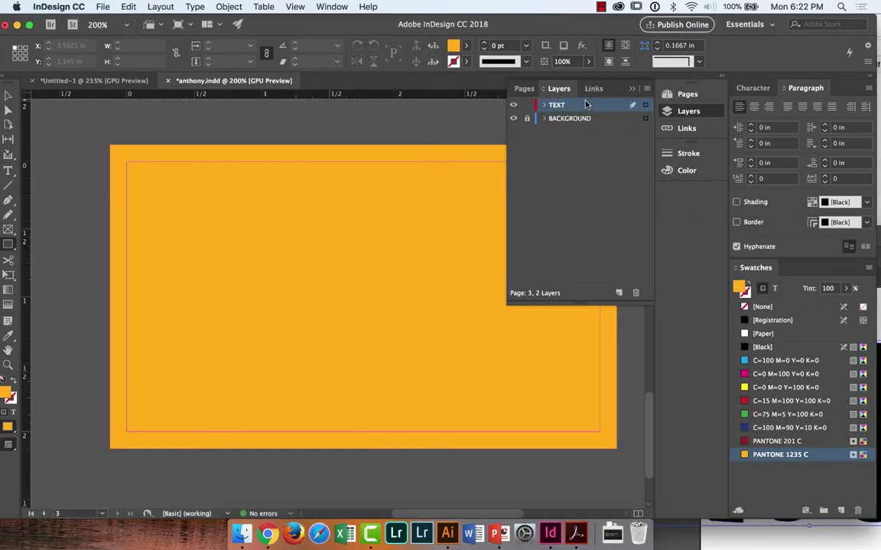
{"action": "key", "text": "super+Tab"}
{"action": "left_click_drag", "start_coordinate": [654, 405], "coordinate": [309, 285]}
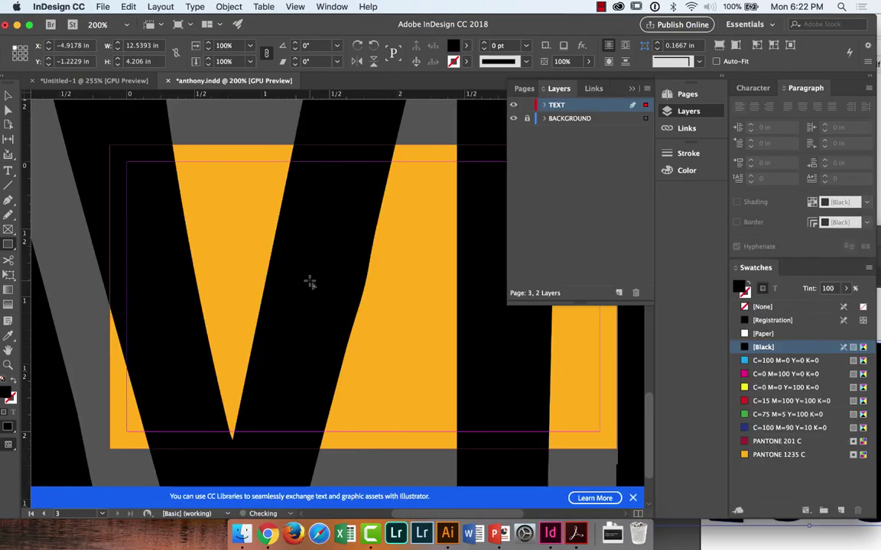
{"action": "key", "text": "super+1"}
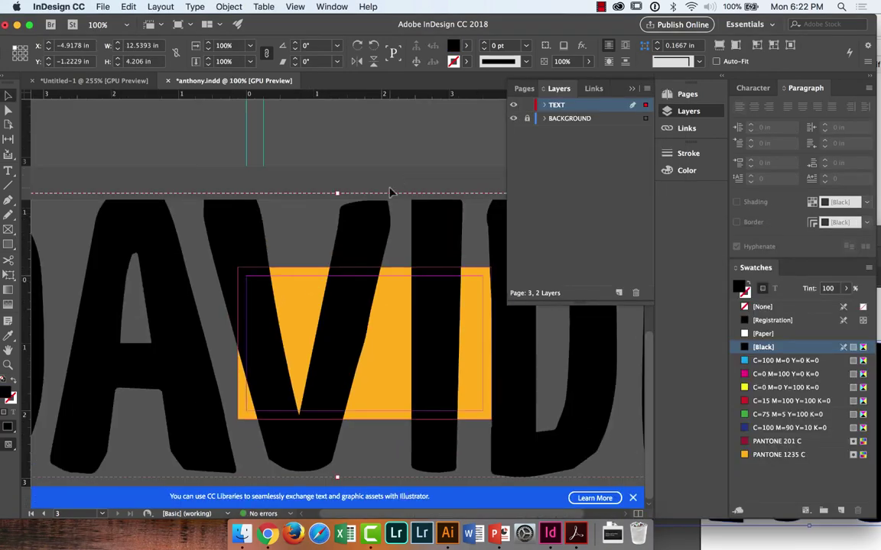
{"action": "left_click_drag", "start_coordinate": [245, 250], "coordinate": [469, 257]}
{"action": "left_click_drag", "start_coordinate": [138, 205], "coordinate": [211, 371]}
{"action": "left_click_drag", "start_coordinate": [203, 283], "coordinate": [350, 332]}
{"action": "left_click_drag", "start_coordinate": [425, 369], "coordinate": [321, 339]}
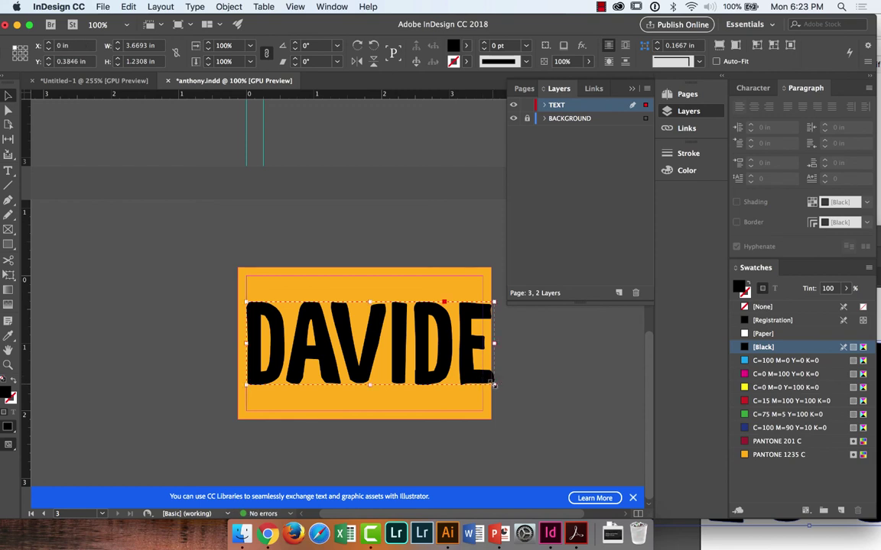
{"action": "left_click_drag", "start_coordinate": [494, 383], "coordinate": [483, 380]}
Step: Zoom in, check the layout, then shrink the lettering slightly and centre it on the card
{"action": "key", "text": "super+2"}
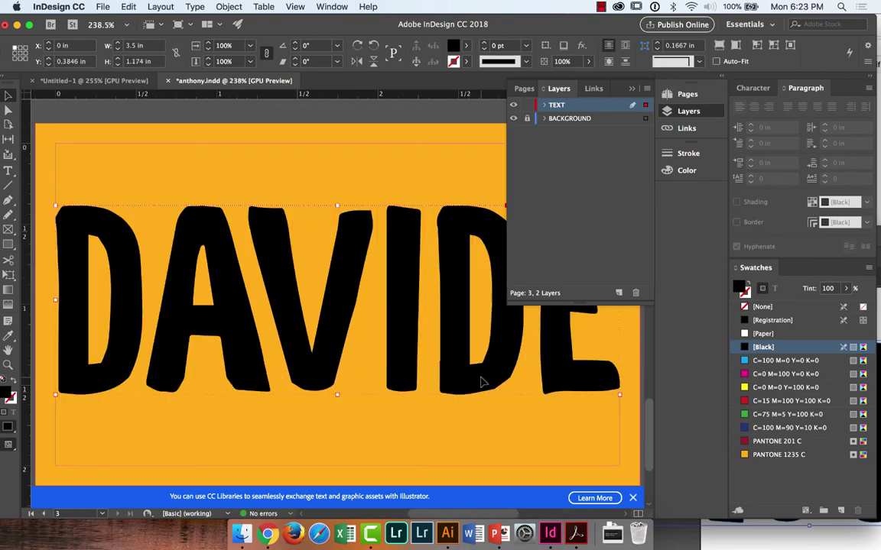
{"action": "left_click", "coordinate": [631, 497]}
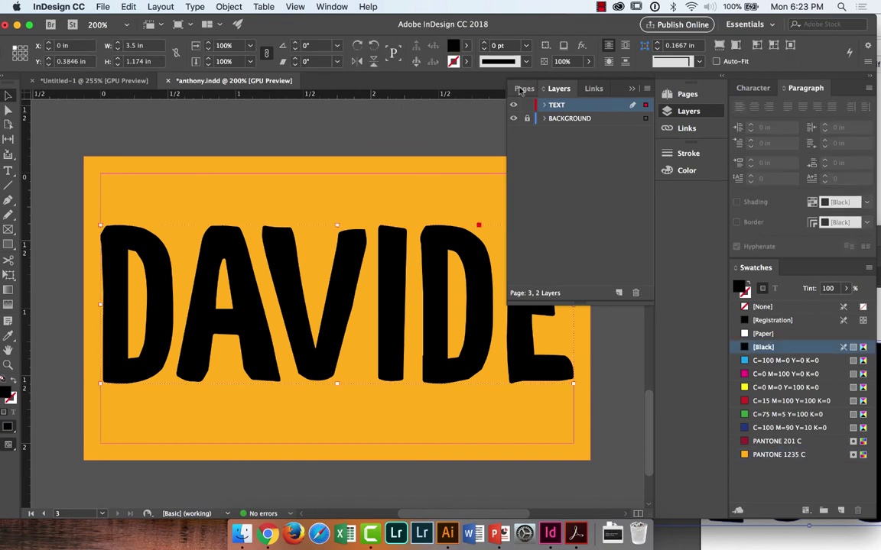
{"action": "left_click", "coordinate": [632, 90]}
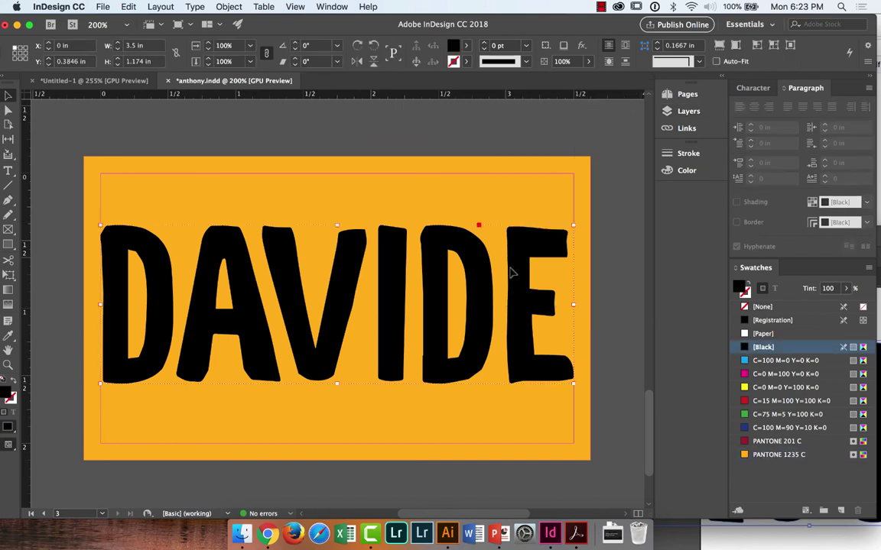
{"action": "left_click", "coordinate": [610, 283]}
{"action": "key", "text": "w"}
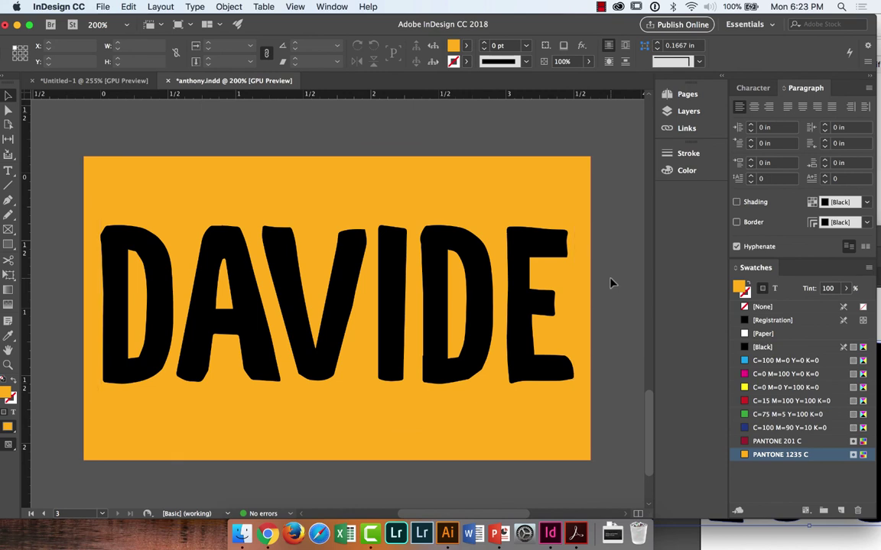
{"action": "key", "text": "w"}
{"action": "left_click", "coordinate": [531, 314]}
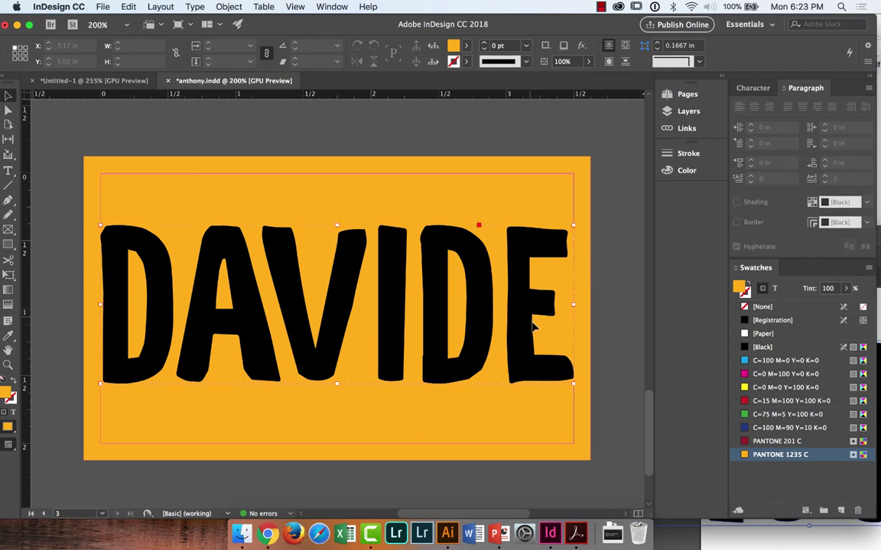
{"action": "left_click_drag", "start_coordinate": [574, 382], "coordinate": [539, 372]}
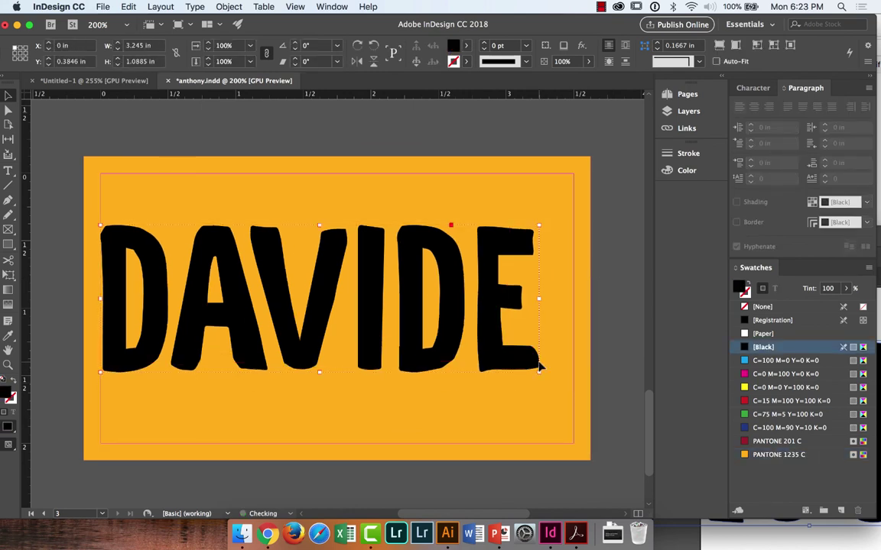
{"action": "left_click_drag", "start_coordinate": [483, 331], "coordinate": [505, 331]}
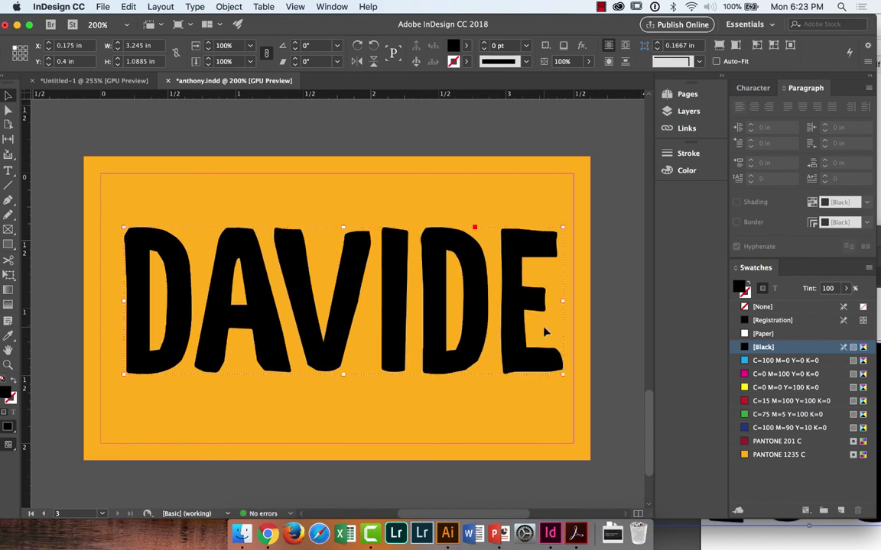
Step: Fill the DAVIDE lettering paths with PANTONE 201 C dark red
{"action": "key", "text": "a"}
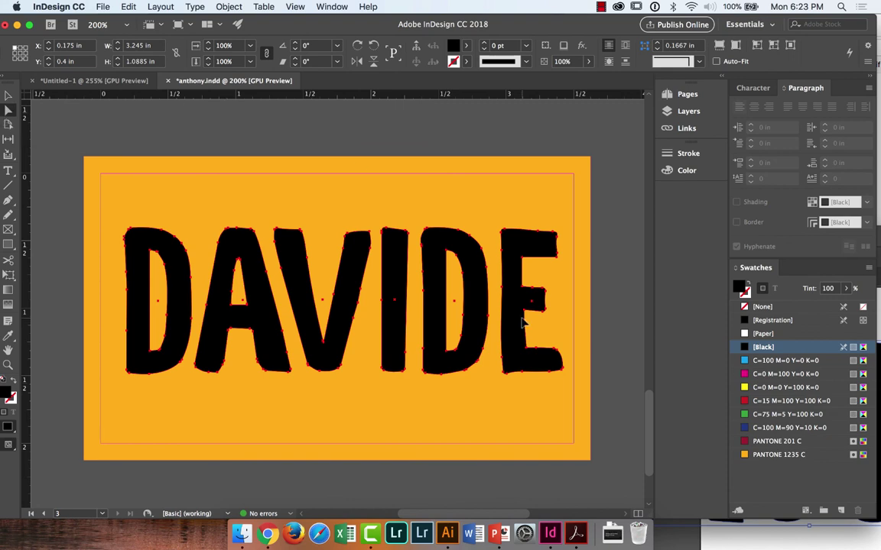
{"action": "left_click", "coordinate": [756, 442]}
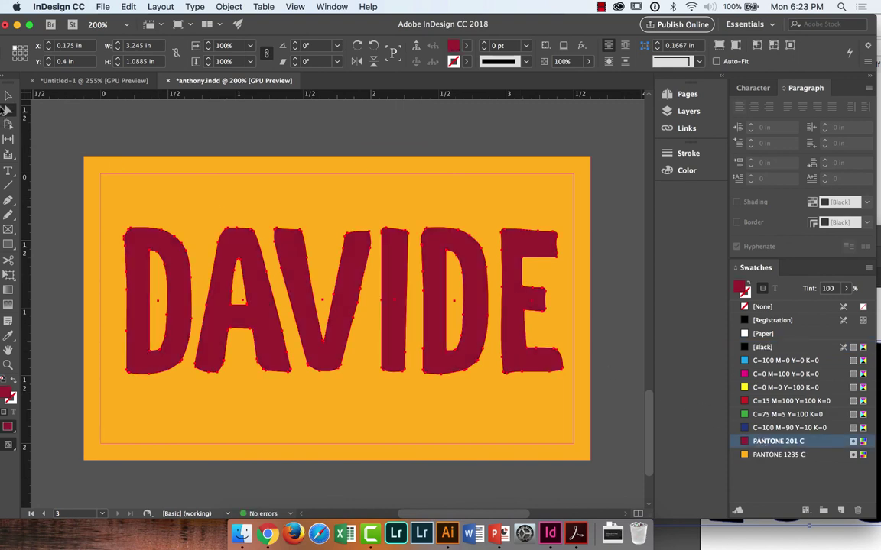
{"action": "left_click", "coordinate": [8, 95]}
{"action": "left_click", "coordinate": [105, 127]}
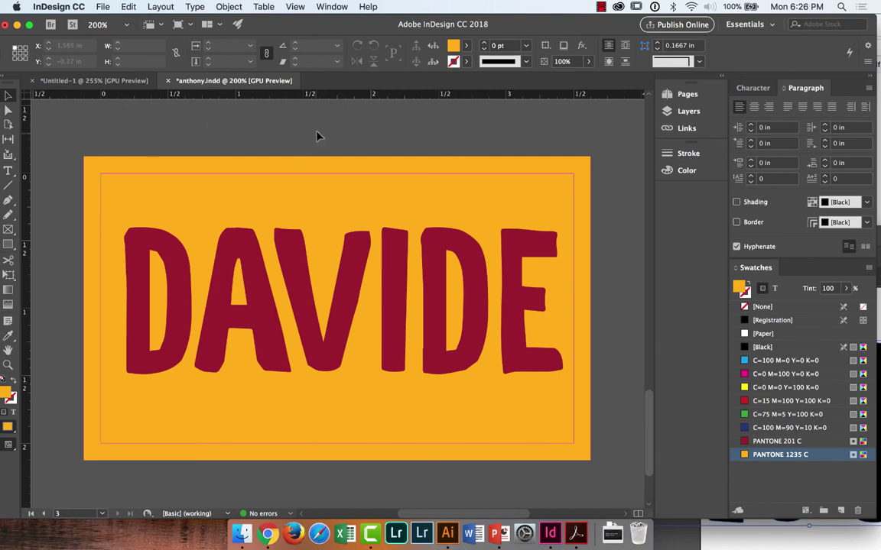
Step: Maximise the Illustrator window and delete the traced DAVIDE art
{"action": "key", "text": "super+Tab"}
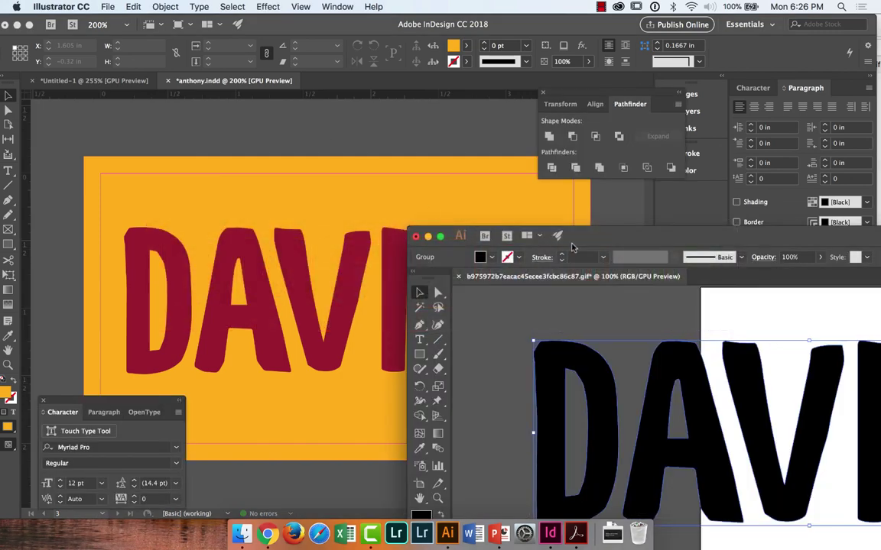
{"action": "left_click_drag", "start_coordinate": [516, 223], "coordinate": [496, 237]}
{"action": "double_click", "coordinate": [497, 233]}
{"action": "key", "text": "Delete"}
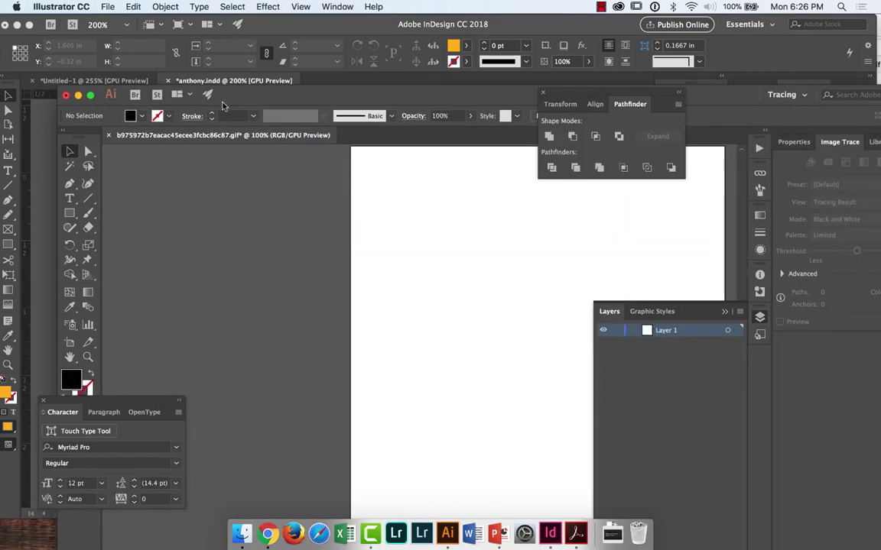
{"action": "scroll", "coordinate": [404, 217], "scroll_direction": "right", "scroll_amount": 5}
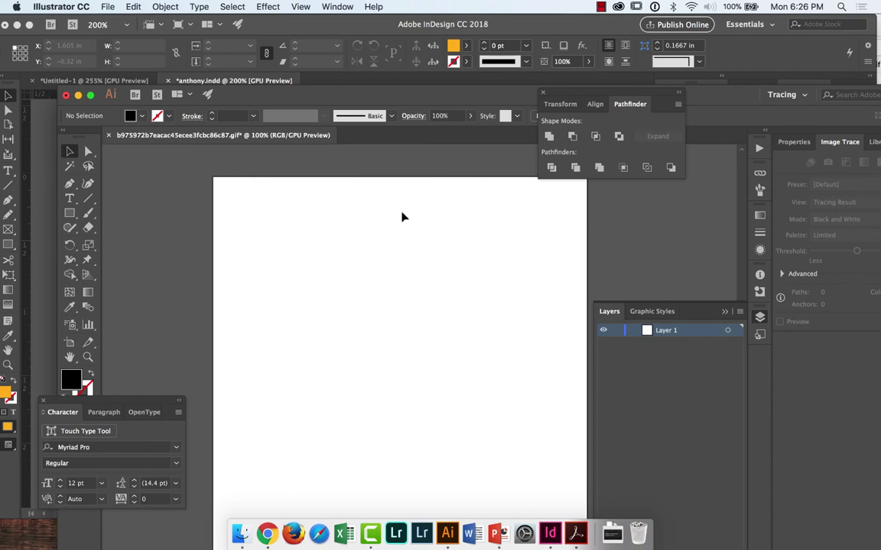
Step: Type a letter 'D' on the artboard and scale it up
{"action": "left_click", "coordinate": [73, 200]}
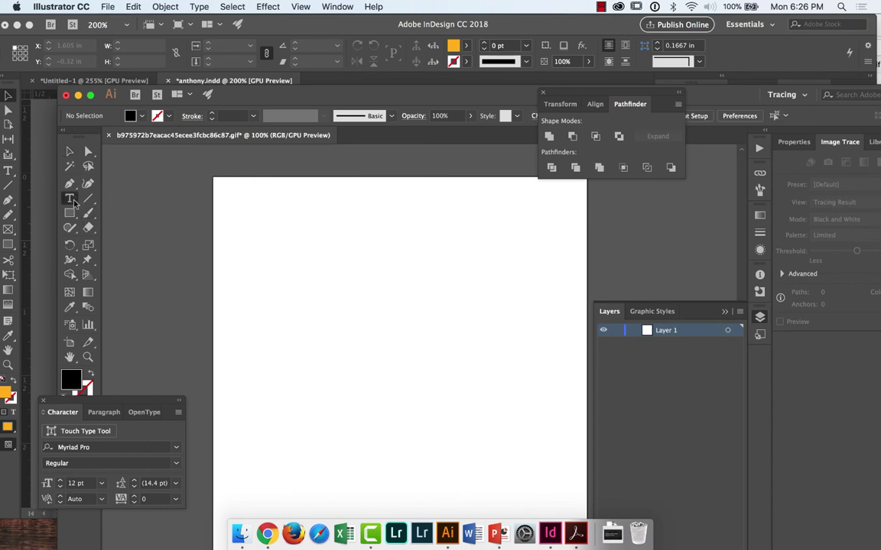
{"action": "left_click", "coordinate": [374, 287]}
{"action": "type", "text": "D"}
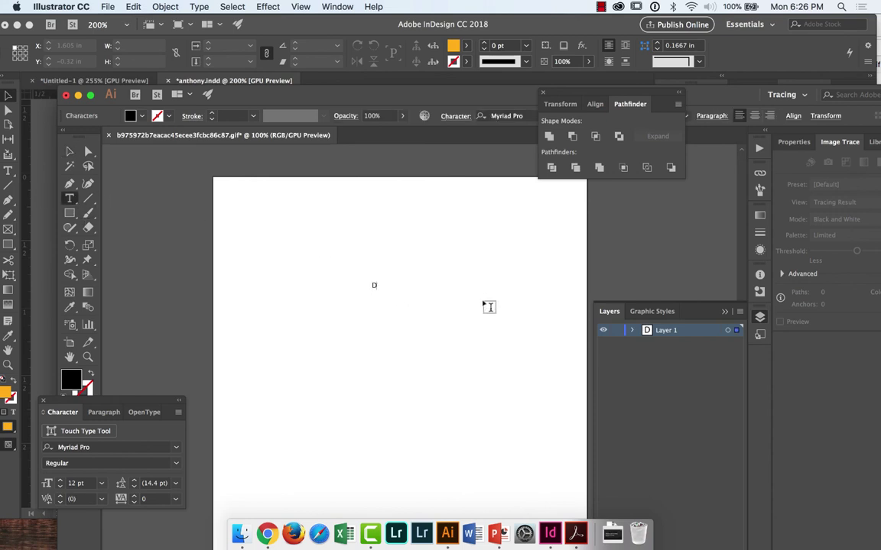
{"action": "key", "text": "Escape"}
{"action": "key", "text": "z"}
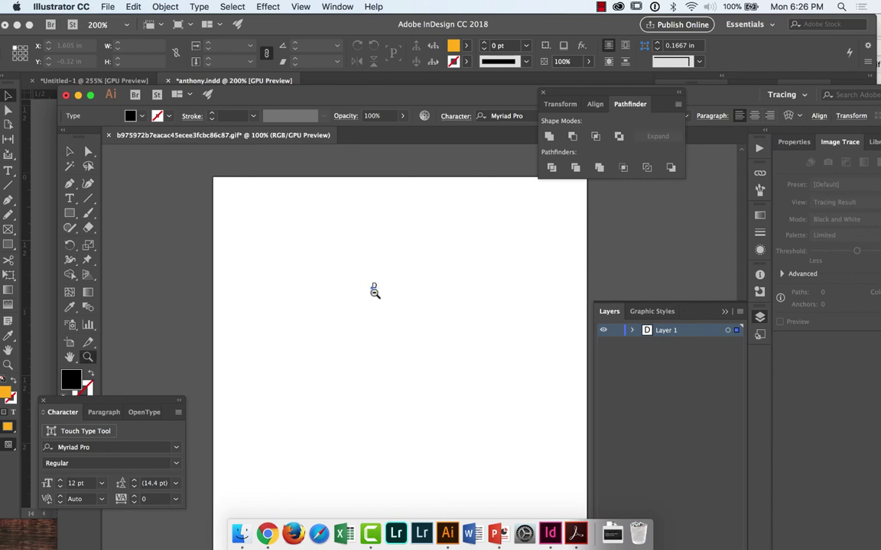
{"action": "key", "text": "v"}
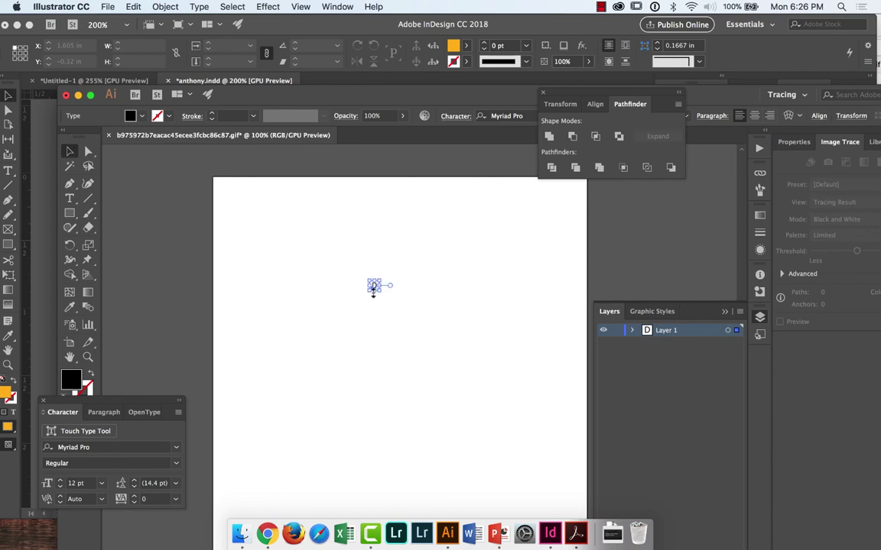
{"action": "left_click_drag", "start_coordinate": [373, 294], "coordinate": [380, 350]}
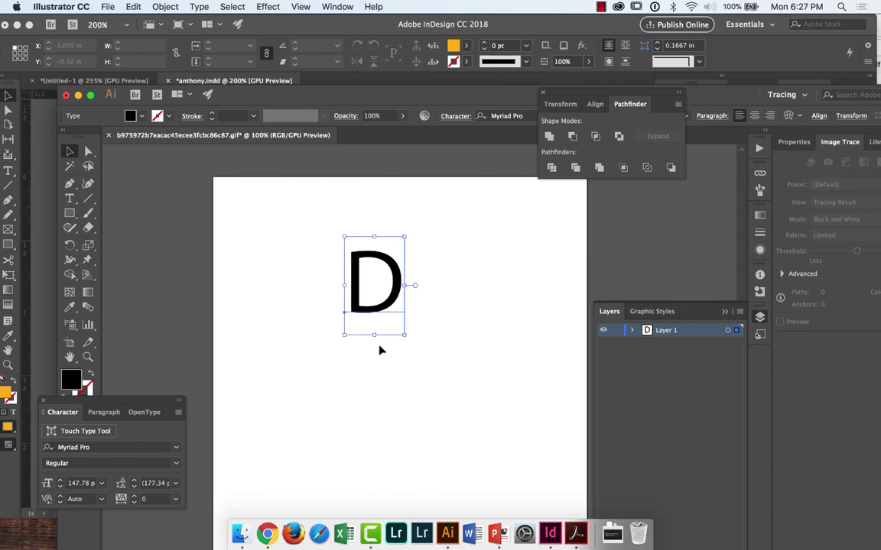
Step: Enlarge the letter D to 238.31 pt and change its font from Myriad Pro to SignPainter HouseScript
{"action": "left_click_drag", "start_coordinate": [375, 332], "coordinate": [375, 365]}
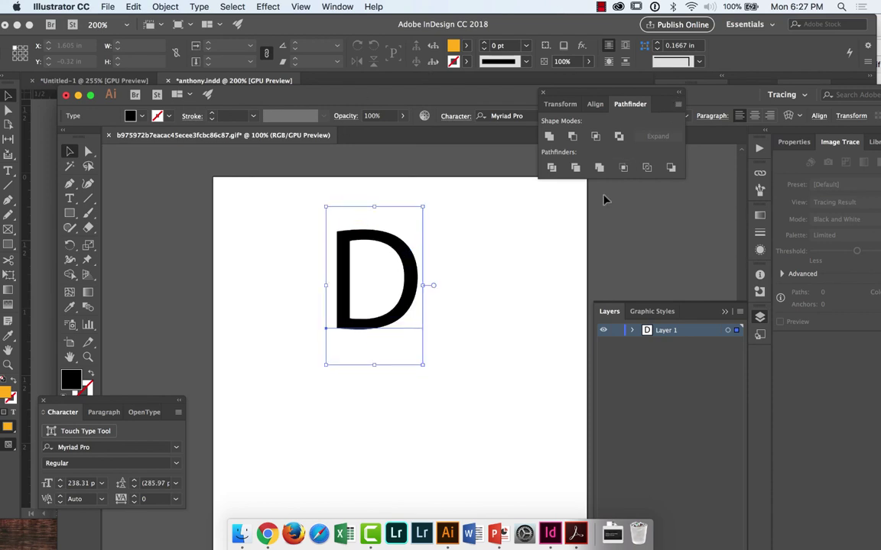
{"action": "left_click", "coordinate": [177, 448]}
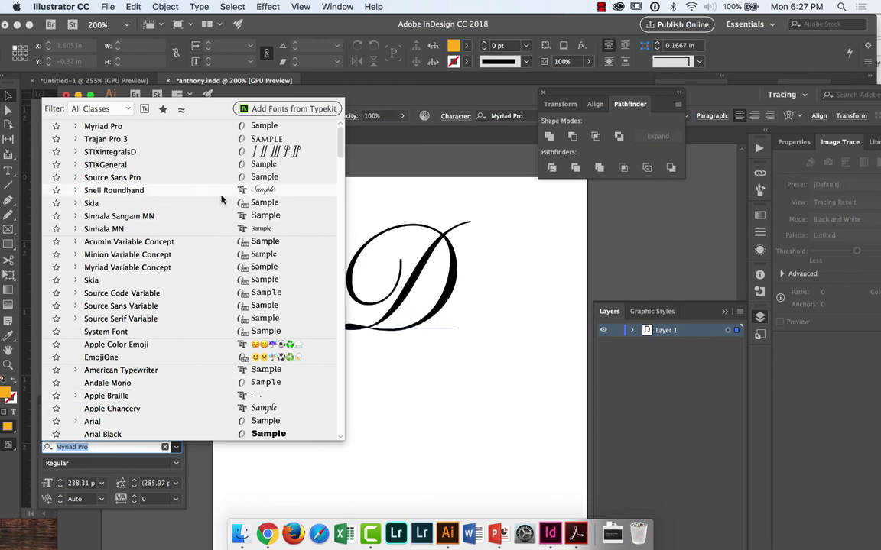
{"action": "scroll", "coordinate": [223, 189], "scroll_direction": "down", "scroll_amount": 10}
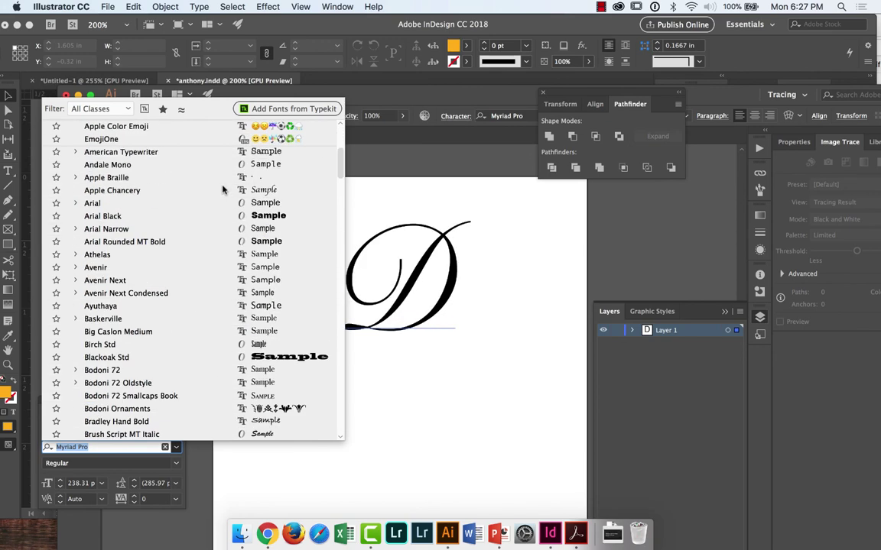
{"action": "scroll", "coordinate": [222, 190], "scroll_direction": "down", "scroll_amount": 20}
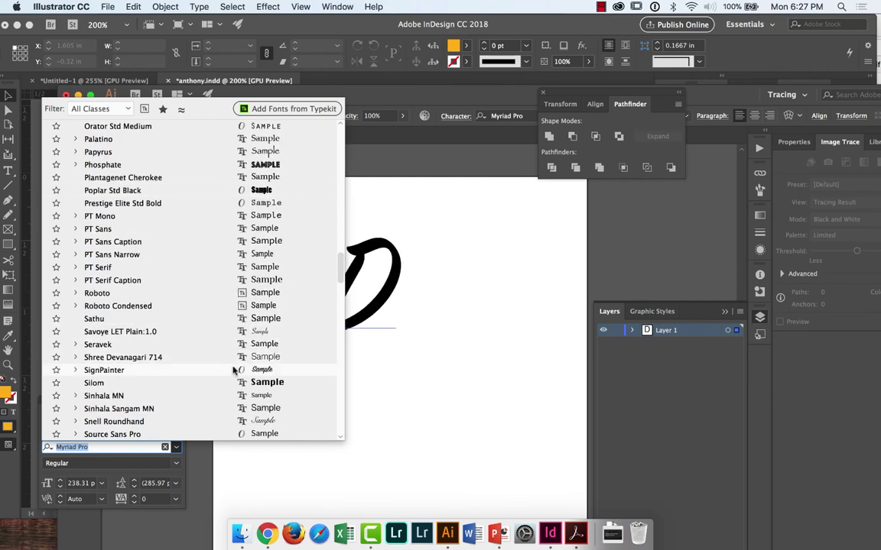
{"action": "left_click", "coordinate": [235, 370]}
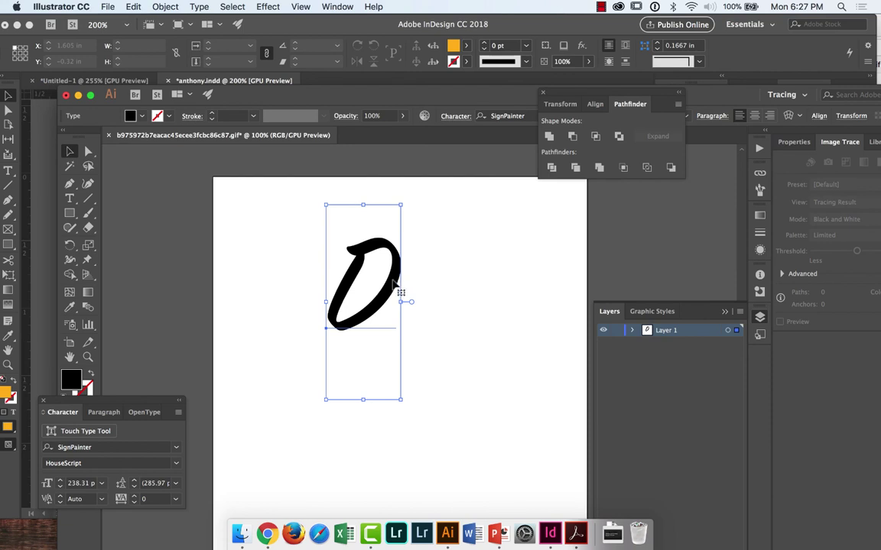
Step: Duplicate the D to its right, retype the copy as Z, and move it under the D
{"action": "left_click_drag", "start_coordinate": [399, 291], "coordinate": [495, 292]}
{"action": "double_click", "coordinate": [494, 292]}
{"action": "key", "text": "super+a"}
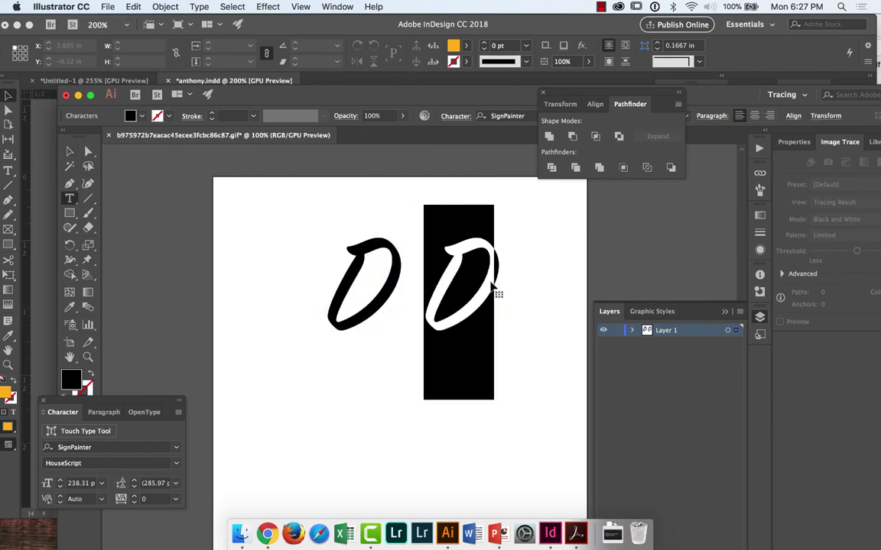
{"action": "type", "text": "Z"}
{"action": "key", "text": "Escape"}
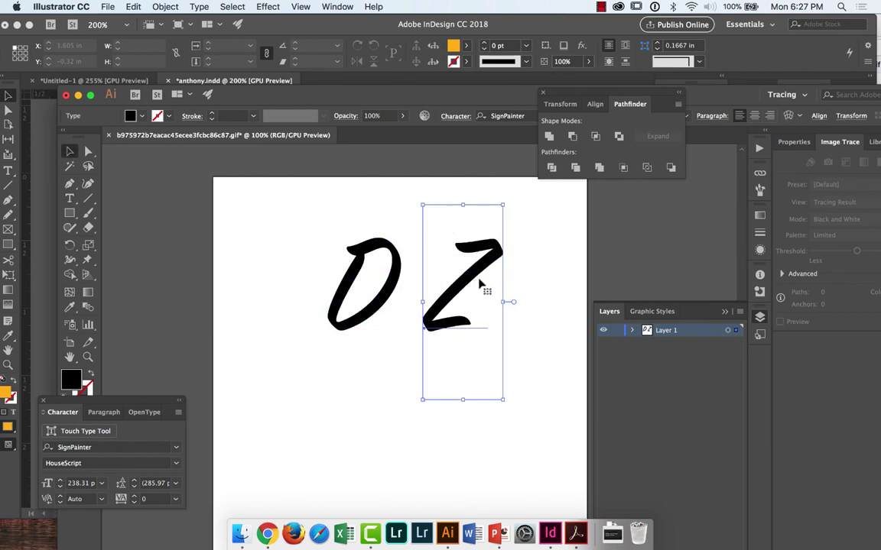
{"action": "left_click_drag", "start_coordinate": [478, 285], "coordinate": [390, 321]}
{"action": "left_click", "coordinate": [465, 313]}
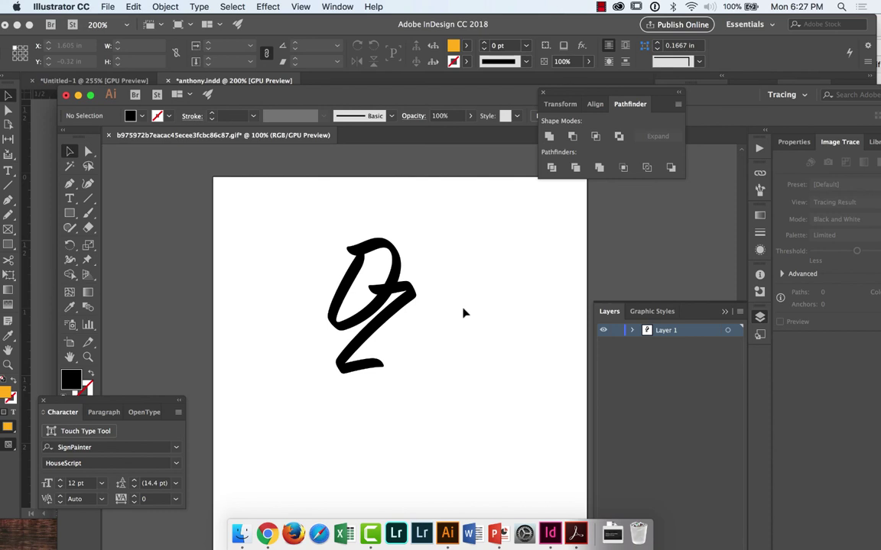
Step: Change the original capital D into a lowercase d
{"action": "left_click", "coordinate": [357, 244]}
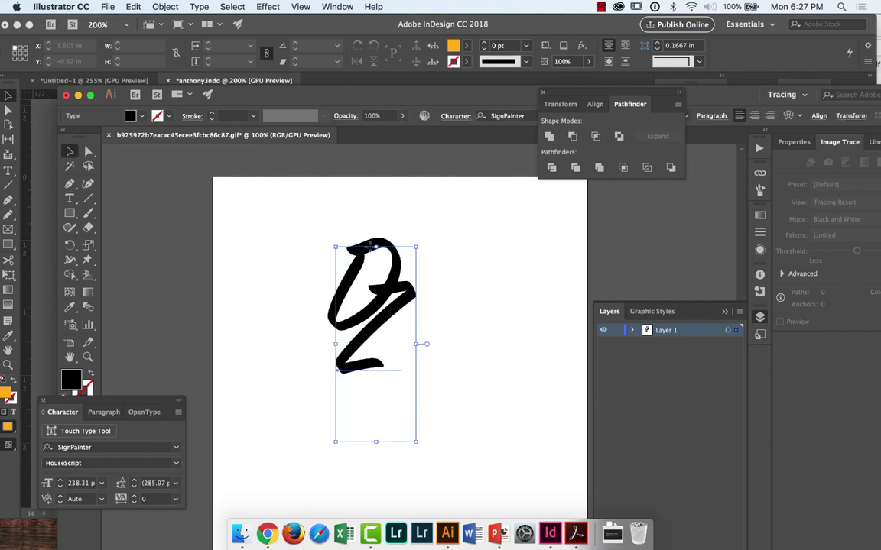
{"action": "double_click", "coordinate": [368, 243]}
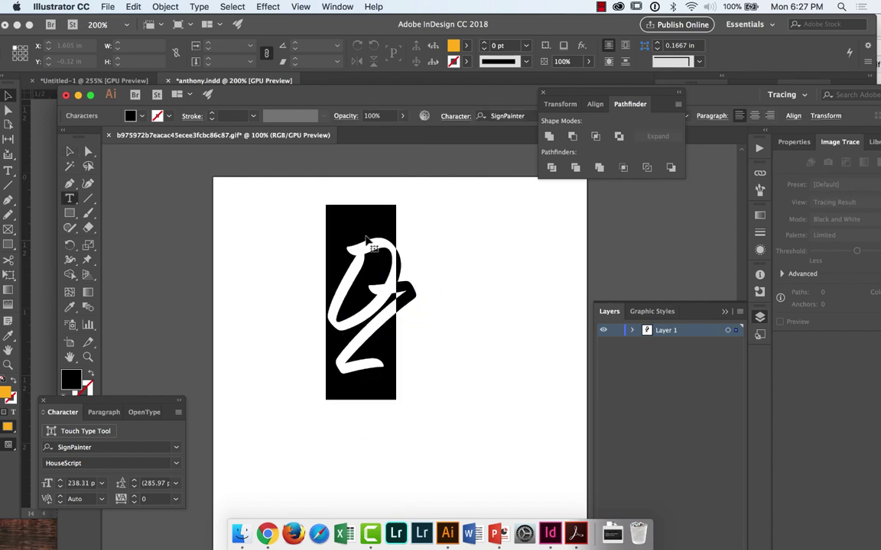
{"action": "left_click", "coordinate": [368, 243]}
{"action": "key", "text": "BackSpace"}
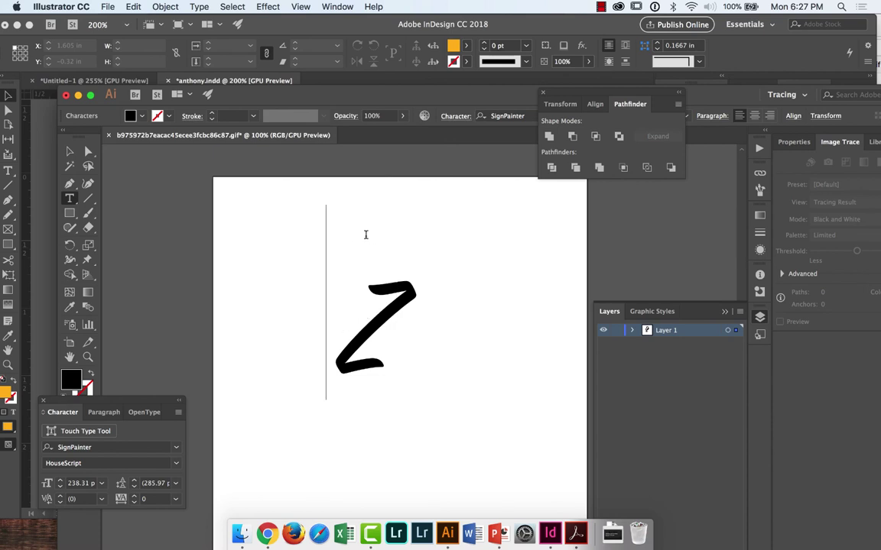
{"action": "type", "text": "d"}
{"action": "key", "text": "Escape"}
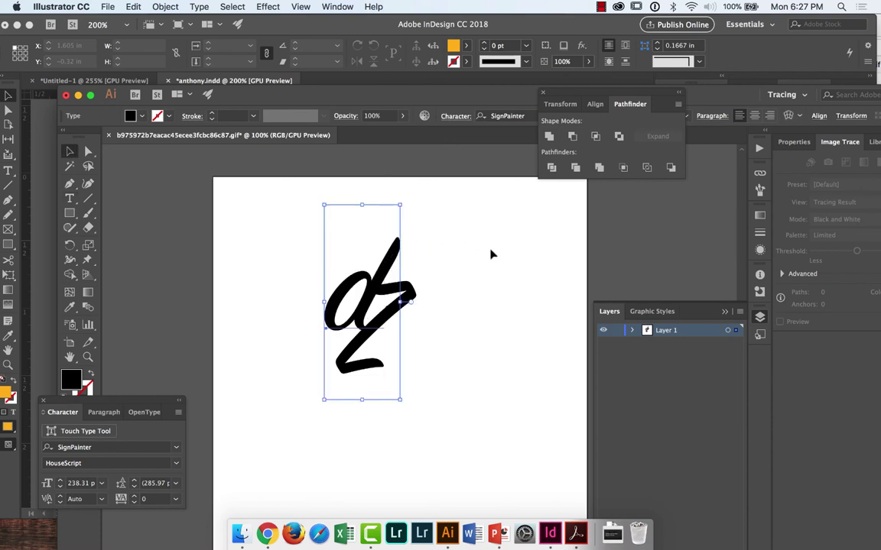
{"action": "left_click", "coordinate": [491, 255]}
Step: Try moving the Z onto the d, undo that move, and select both letters
{"action": "left_click_drag", "start_coordinate": [393, 261], "coordinate": [375, 282]}
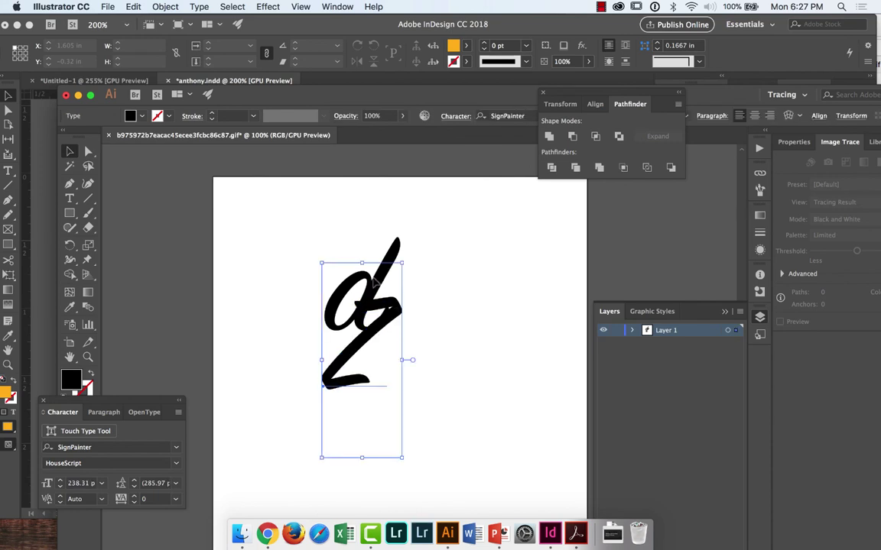
{"action": "left_click", "coordinate": [467, 278]}
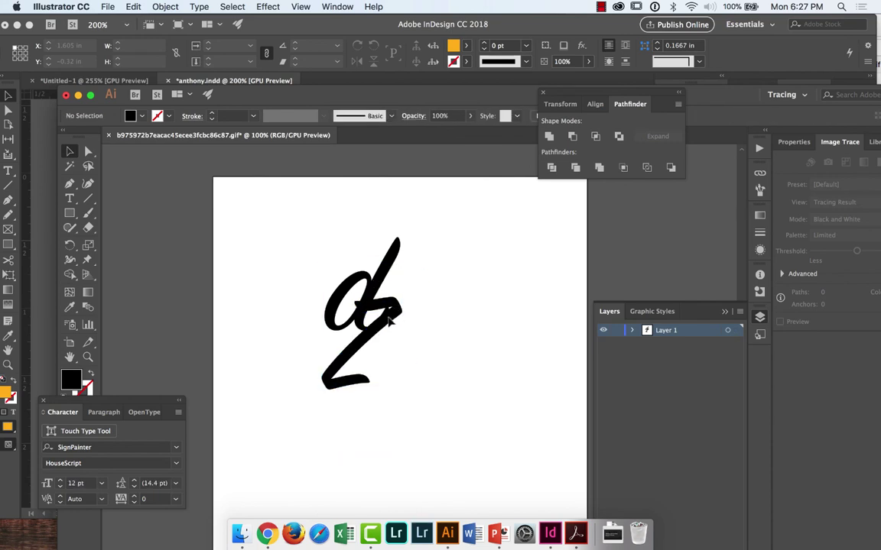
{"action": "key", "text": "cmd+z"}
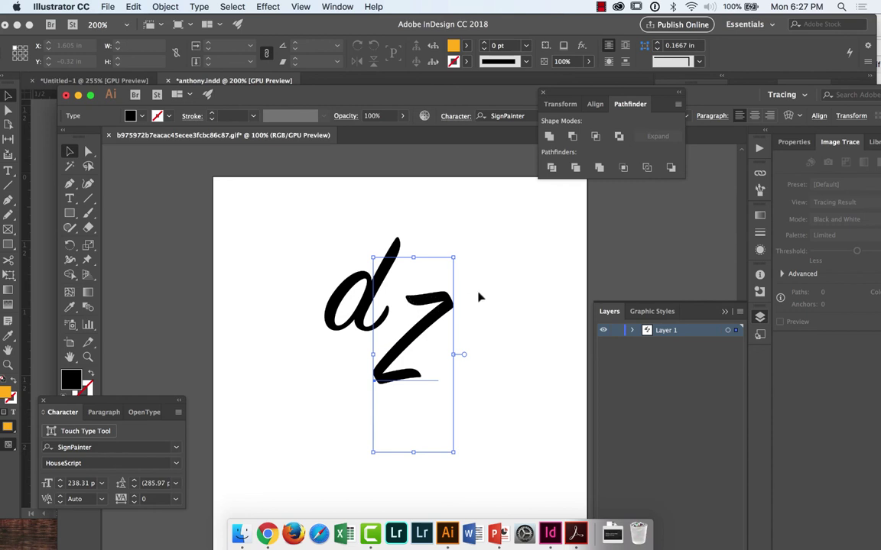
{"action": "left_click", "coordinate": [362, 300], "text": "shift"}
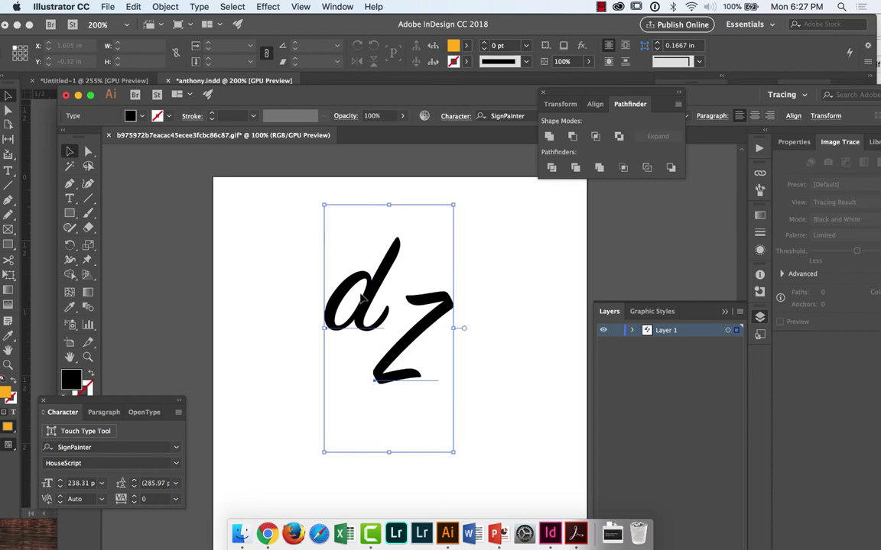
Step: Convert the d and Z into outlined shapes with Type > Create Outlines
{"action": "left_click", "coordinate": [164, 6]}
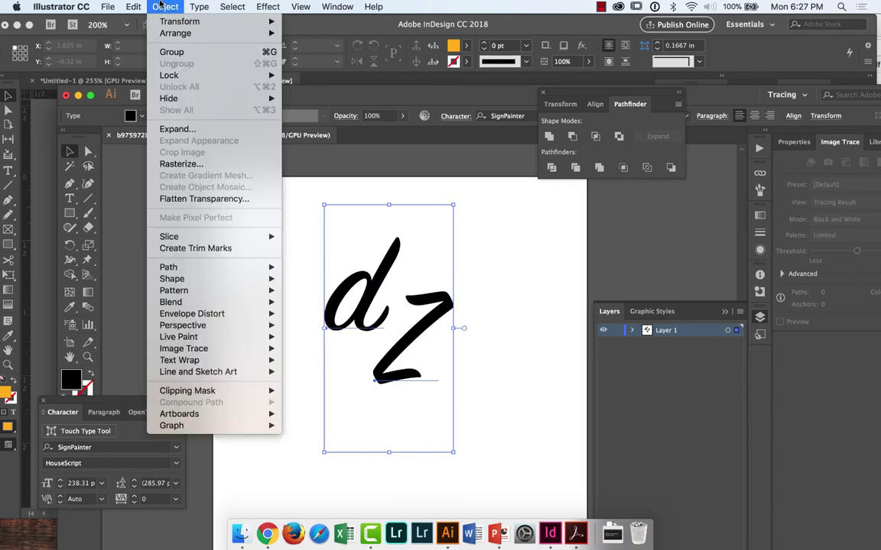
{"action": "mouse_move", "coordinate": [202, 272]}
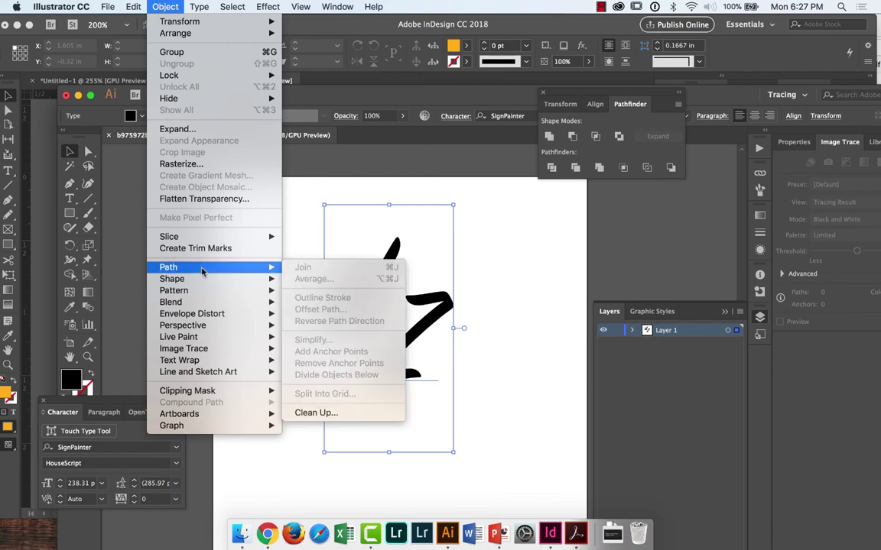
{"action": "mouse_move", "coordinate": [221, 6]}
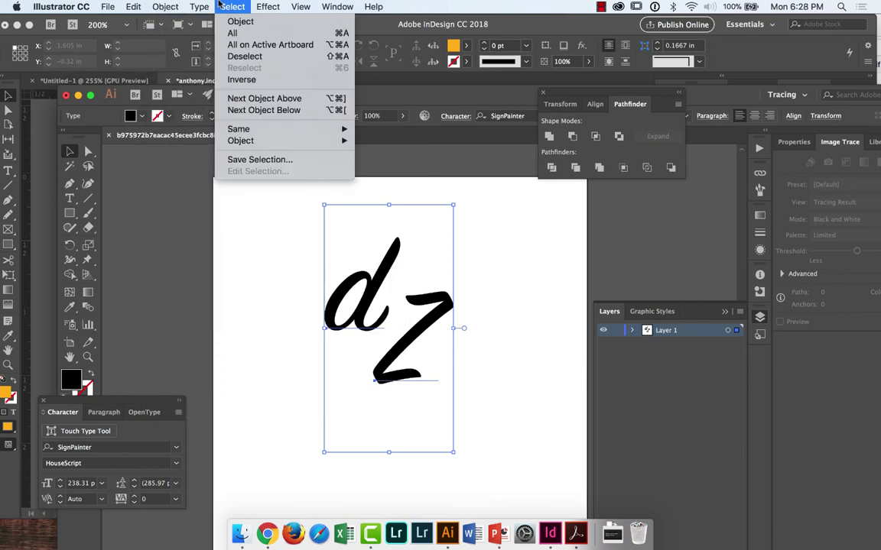
{"action": "left_click", "coordinate": [233, 206]}
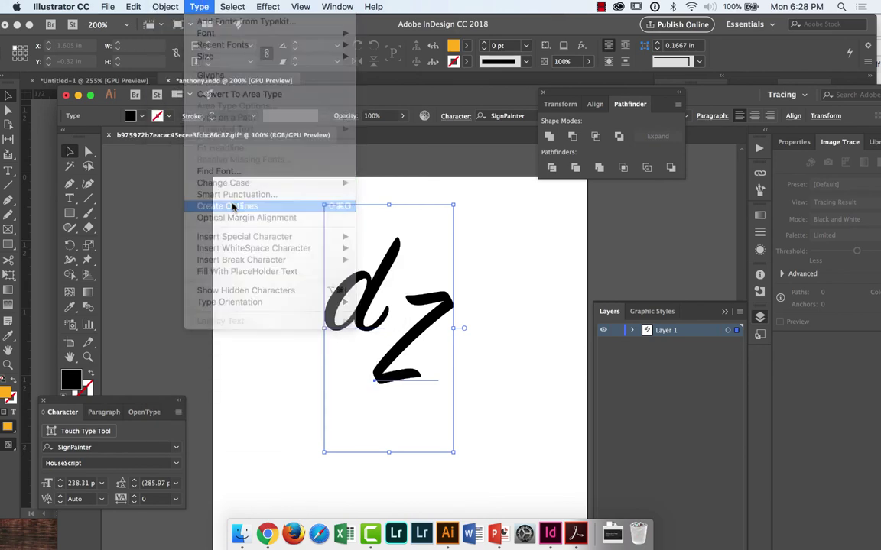
{"action": "left_click", "coordinate": [520, 328]}
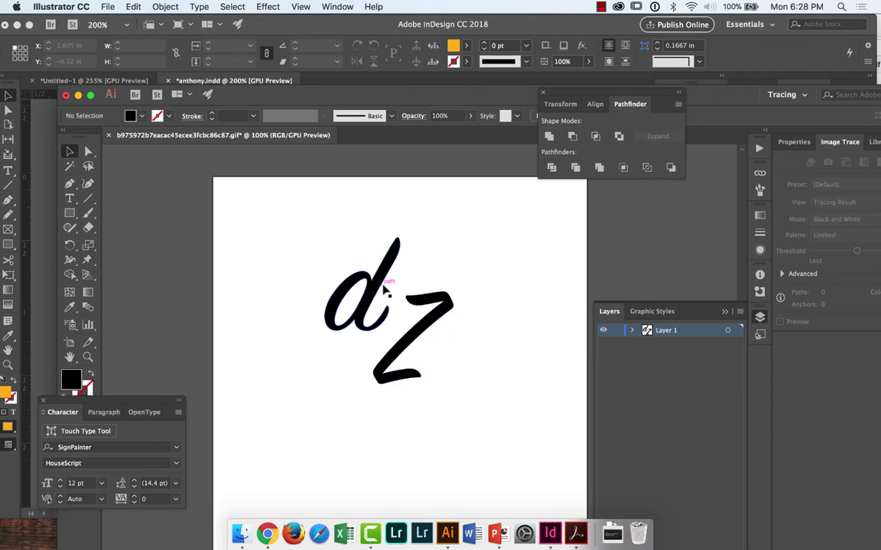
Step: Move the outlined Z left so its top stroke overlaps the d's bowl
{"action": "key", "text": "super+equal"}
{"action": "key", "text": "super+equal"}
{"action": "scroll", "coordinate": [416, 299], "scroll_direction": "right", "scroll_amount": 1}
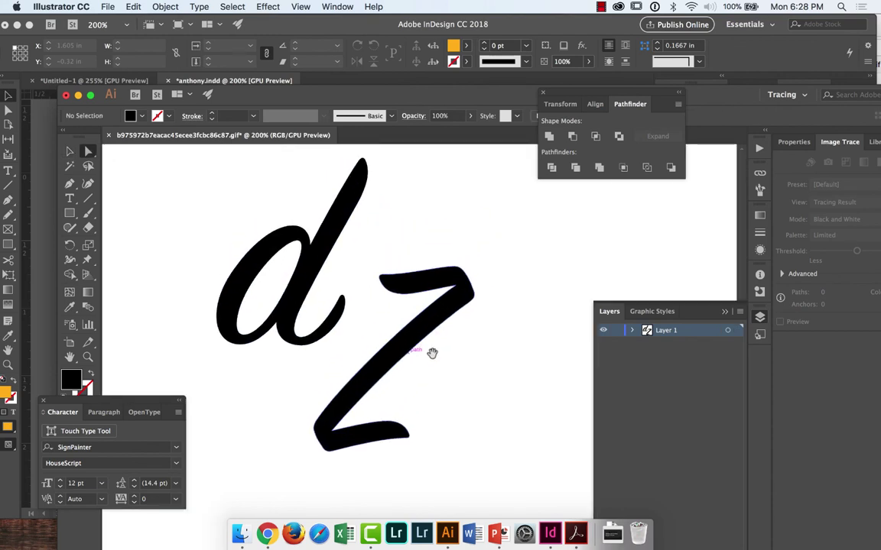
{"action": "left_click_drag", "start_coordinate": [425, 336], "coordinate": [320, 331]}
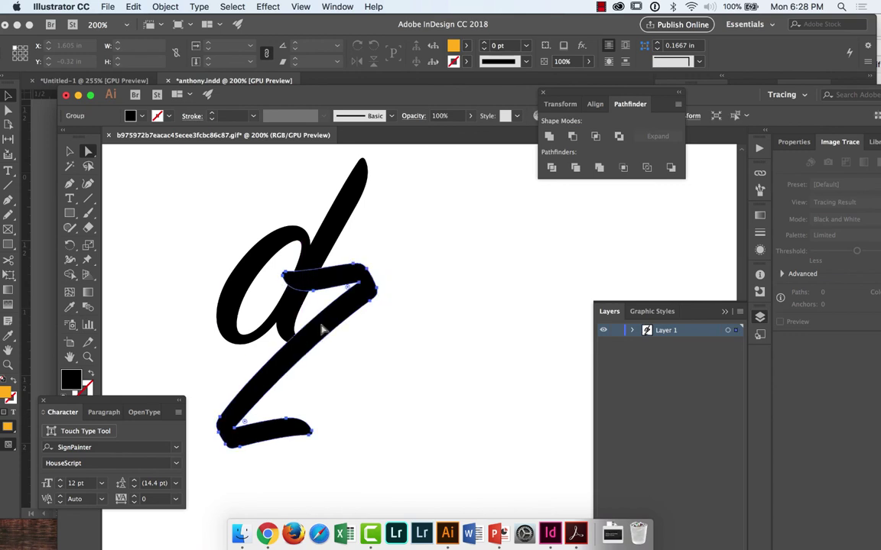
{"action": "left_click", "coordinate": [446, 353]}
{"action": "left_click_drag", "start_coordinate": [358, 304], "coordinate": [387, 305]}
{"action": "left_click", "coordinate": [468, 322]}
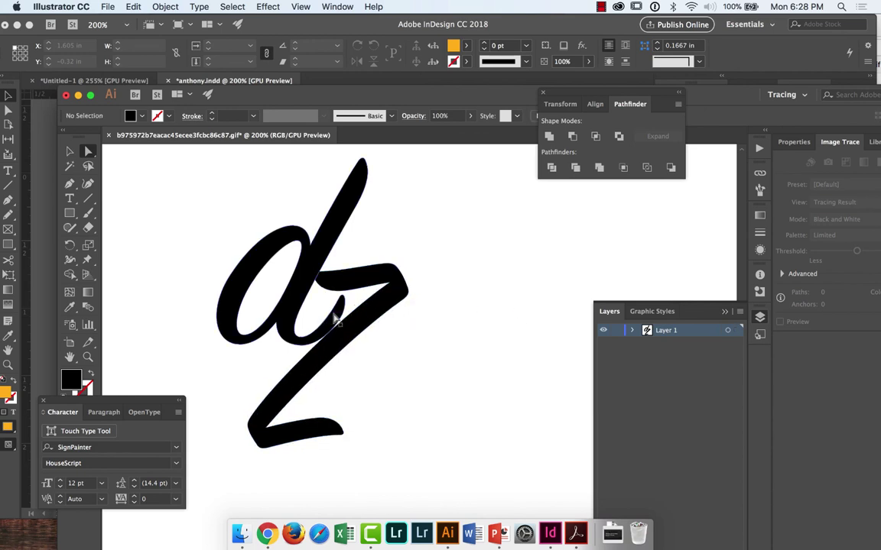
{"action": "key", "text": "z"}
{"action": "left_click_drag", "start_coordinate": [338, 299], "coordinate": [444, 373]}
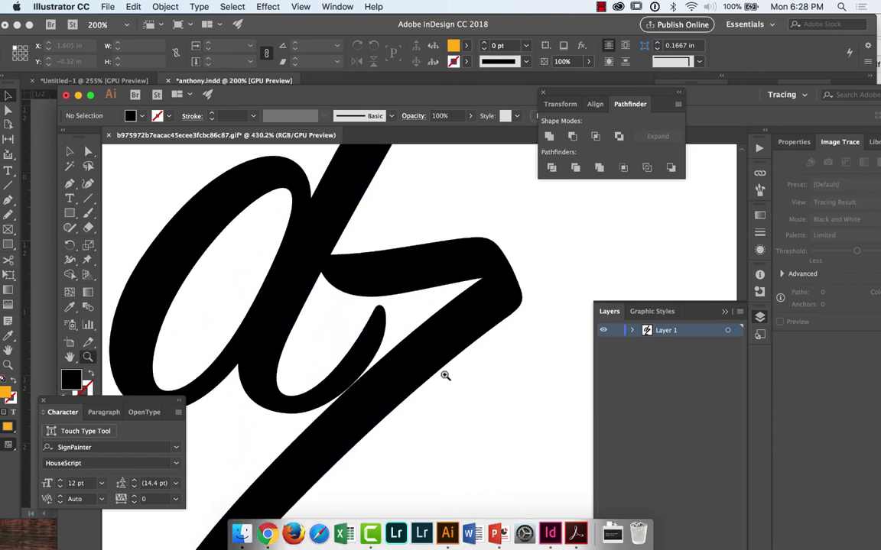
{"action": "key", "text": "a"}
{"action": "key", "text": "super+minus"}
{"action": "key", "text": "super+minus"}
{"action": "key", "text": "super+minus"}
{"action": "key", "text": "super+minus"}
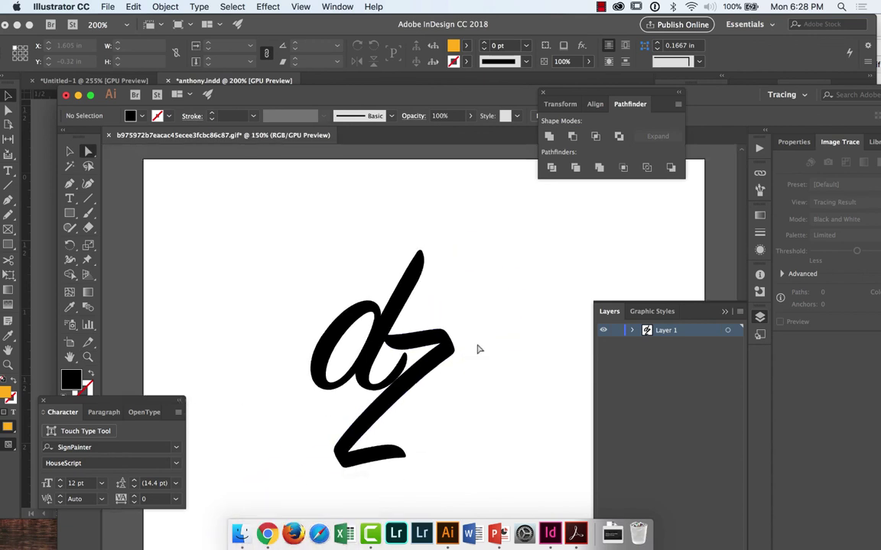
Step: Add a new text object, scale it into a large z, and convert it to outlines
{"action": "key", "text": "t"}
{"action": "left_click", "coordinate": [493, 300]}
{"action": "key", "text": "BackSpace"}
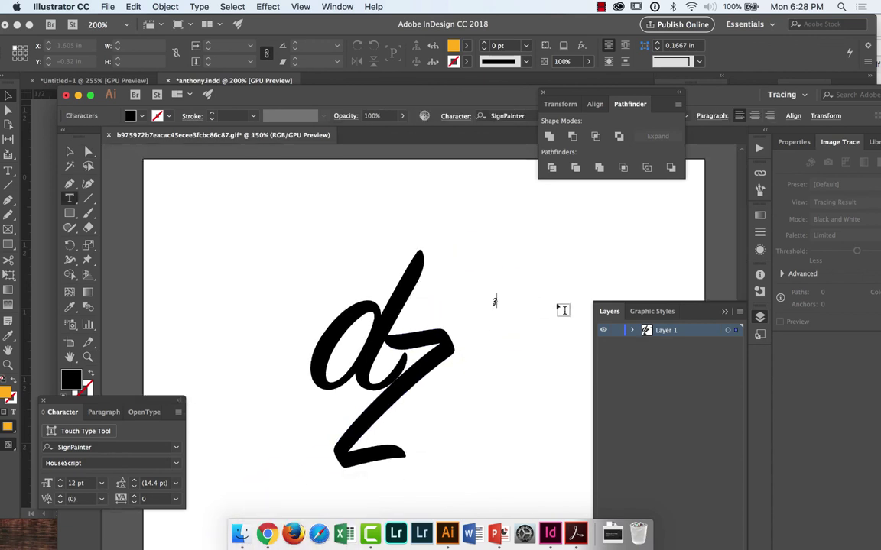
{"action": "key", "text": "Escape"}
{"action": "left_click_drag", "start_coordinate": [494, 307], "coordinate": [512, 406]}
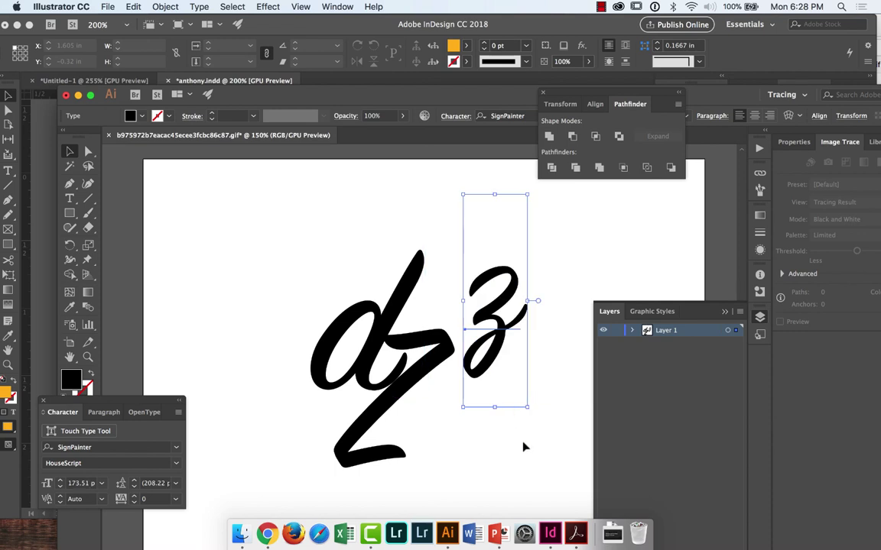
{"action": "left_click", "coordinate": [524, 452]}
{"action": "left_click", "coordinate": [501, 375]}
{"action": "key", "text": "shift+super+o"}
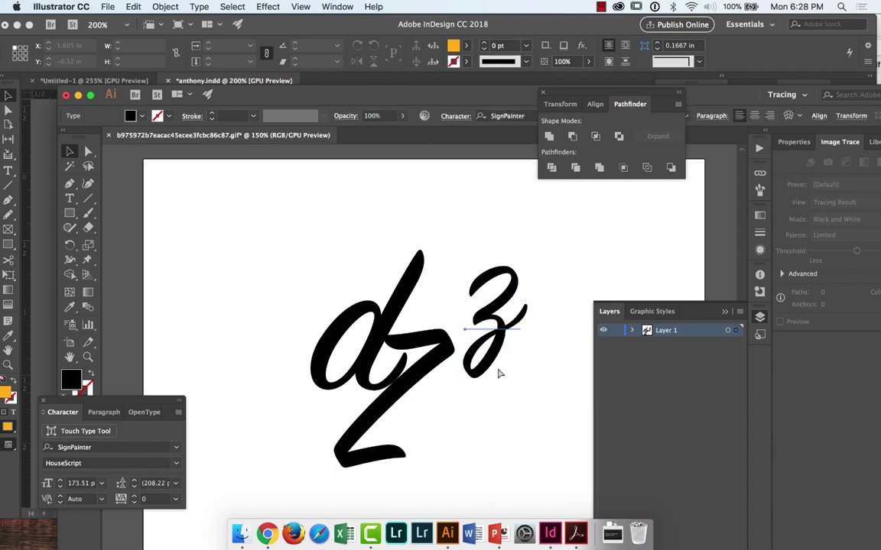
{"action": "left_click_drag", "start_coordinate": [495, 375], "coordinate": [496, 413]}
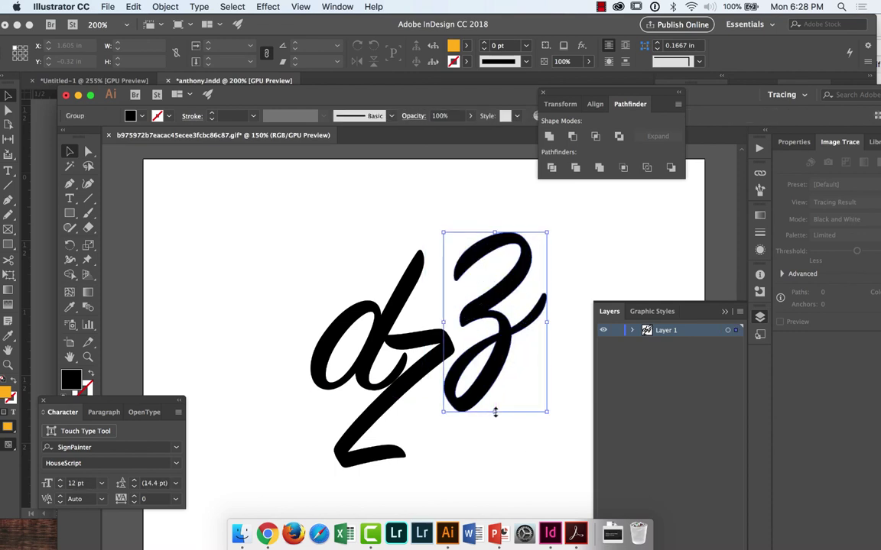
Step: Delete the stray lower Z stroke, reposition the z, then delete both the z and the d
{"action": "left_click", "coordinate": [494, 456]}
{"action": "left_click", "coordinate": [348, 352]}
{"action": "left_click", "coordinate": [382, 411]}
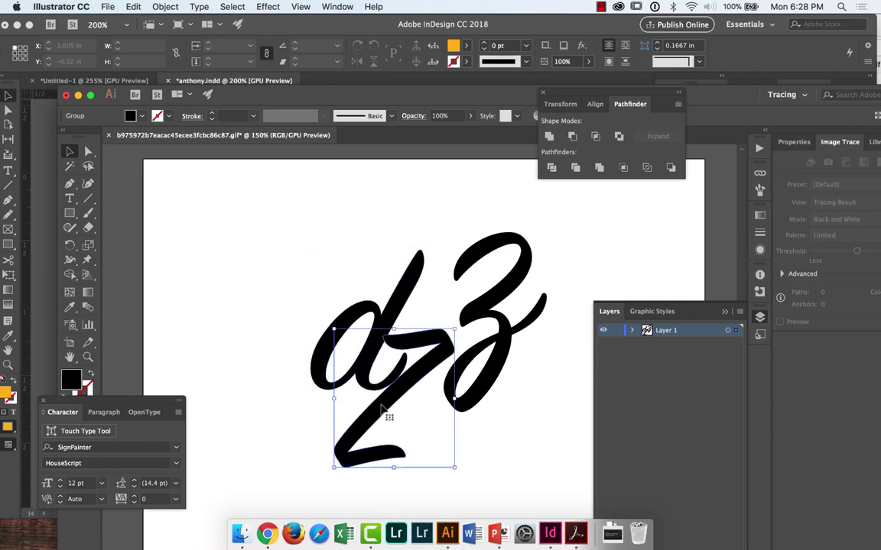
{"action": "key", "text": "Delete"}
{"action": "left_click_drag", "start_coordinate": [500, 355], "coordinate": [407, 460]}
{"action": "left_click", "coordinate": [531, 444]}
{"action": "scroll", "coordinate": [531, 445], "scroll_direction": "down", "scroll_amount": 2}
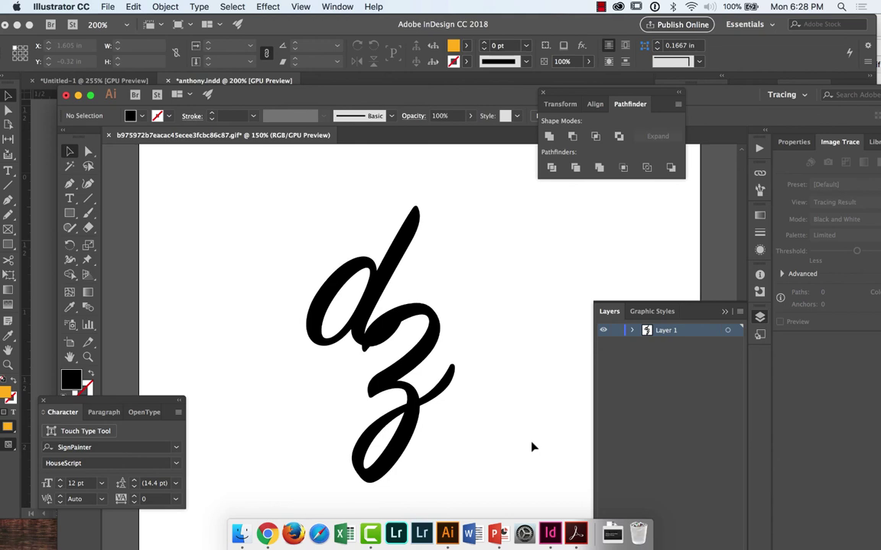
{"action": "left_click_drag", "start_coordinate": [400, 415], "coordinate": [464, 411]}
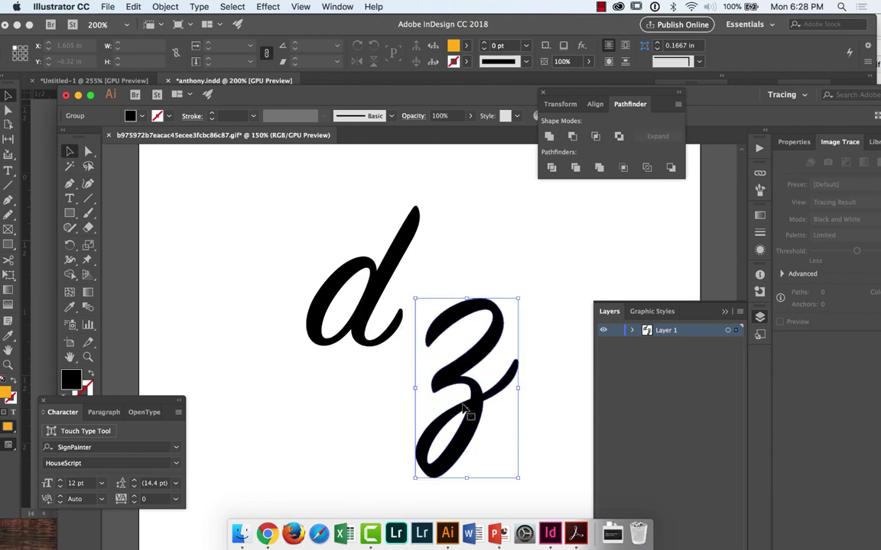
{"action": "key", "text": "Delete"}
{"action": "left_click", "coordinate": [363, 331]}
{"action": "key", "text": "Delete"}
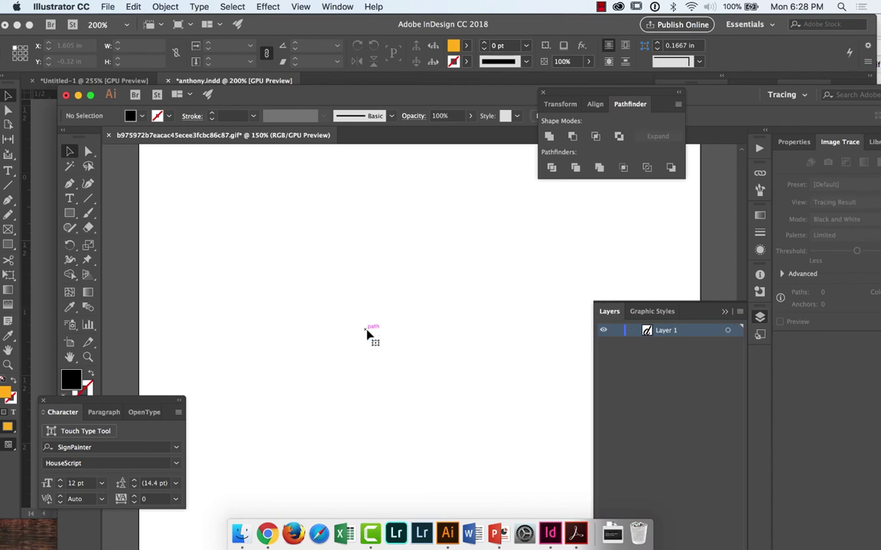
Step: Place a new Lorem ipsum point text object in SignPainter HouseScript 12 pt on the artboard
{"action": "key", "text": "t"}
{"action": "left_click", "coordinate": [353, 255]}
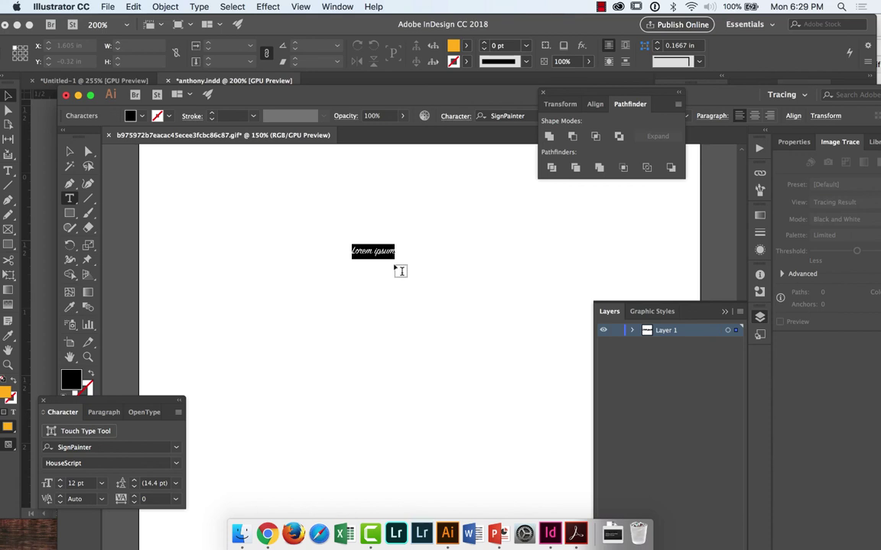
Step: Scale the Lorem ipsum text to about 110.78 pt and set it in Phosphate Inline
{"action": "key", "text": "Escape"}
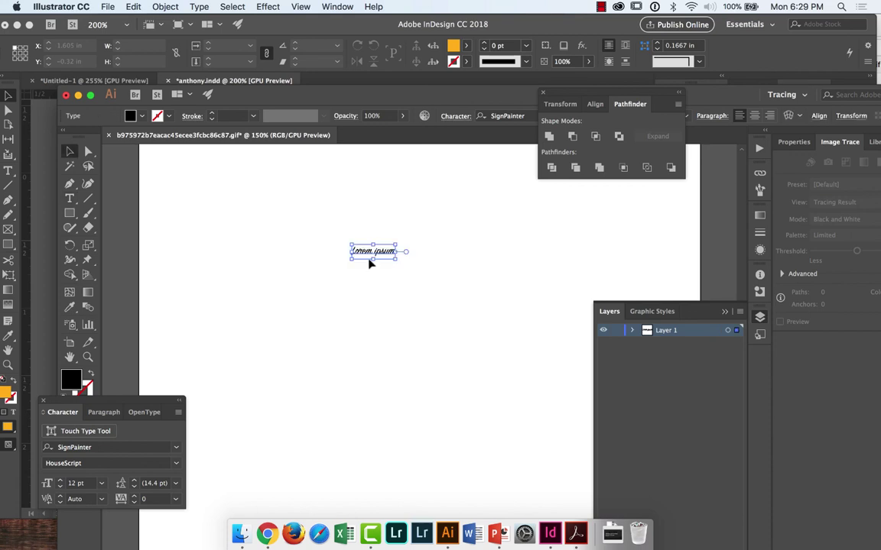
{"action": "left_click_drag", "start_coordinate": [370, 263], "coordinate": [374, 319]}
{"action": "key", "text": "t"}
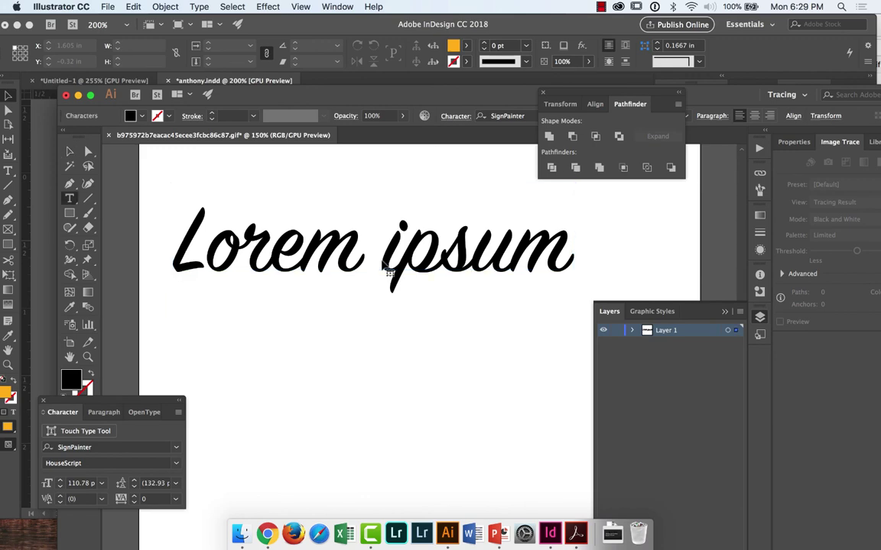
{"action": "triple_click", "coordinate": [384, 264]}
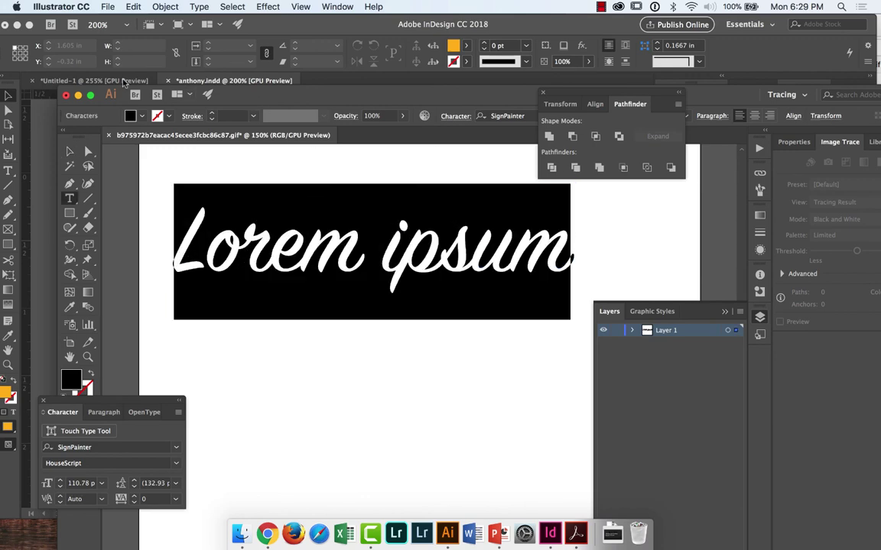
{"action": "left_click", "coordinate": [176, 447]}
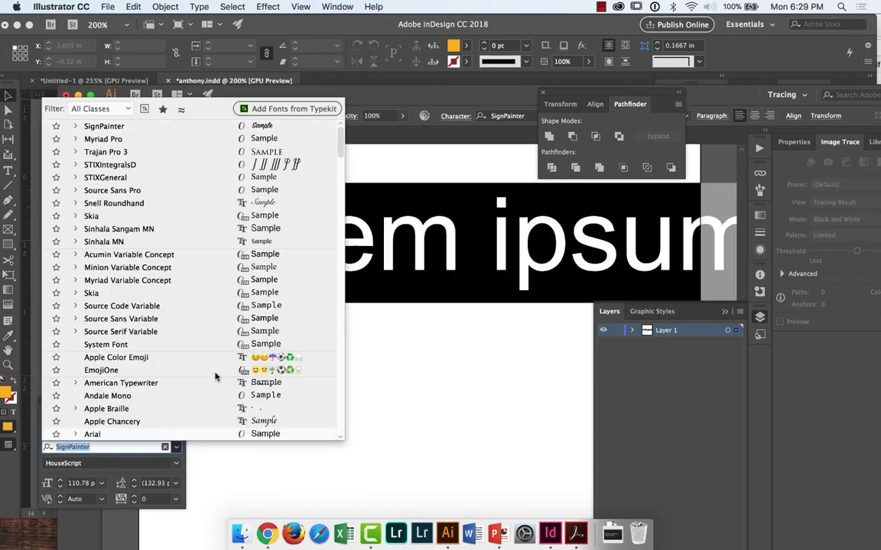
{"action": "scroll", "coordinate": [244, 291], "scroll_direction": "down", "scroll_amount": 3}
{"action": "scroll", "coordinate": [268, 243], "scroll_direction": "up", "scroll_amount": 1}
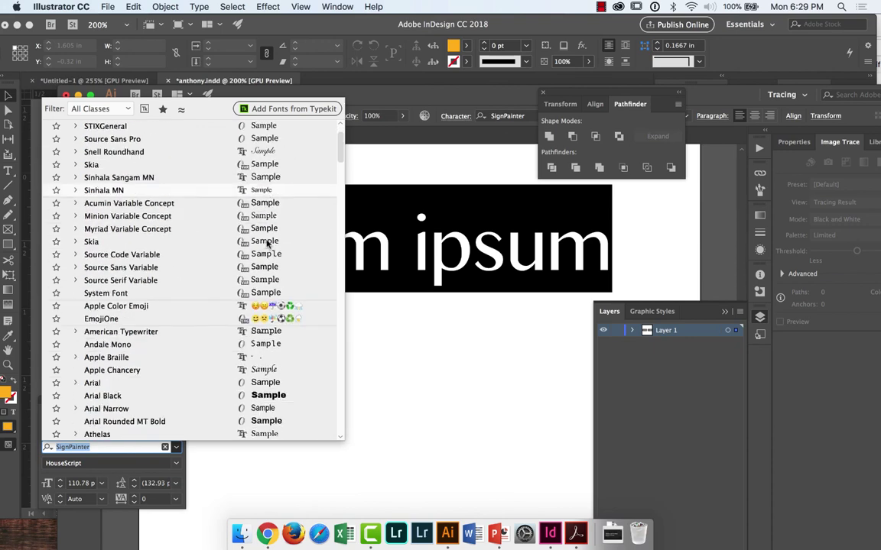
{"action": "scroll", "coordinate": [267, 243], "scroll_direction": "down", "scroll_amount": 15}
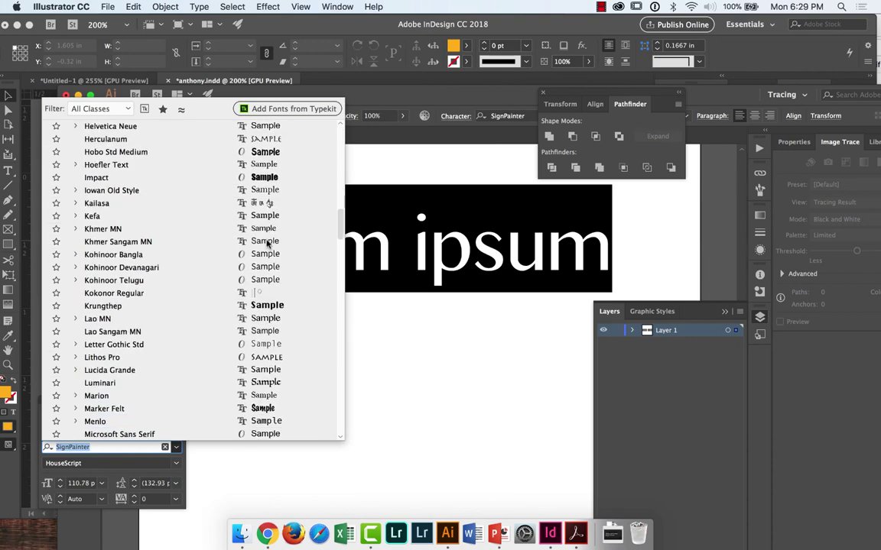
{"action": "scroll", "coordinate": [267, 243], "scroll_direction": "up", "scroll_amount": 1}
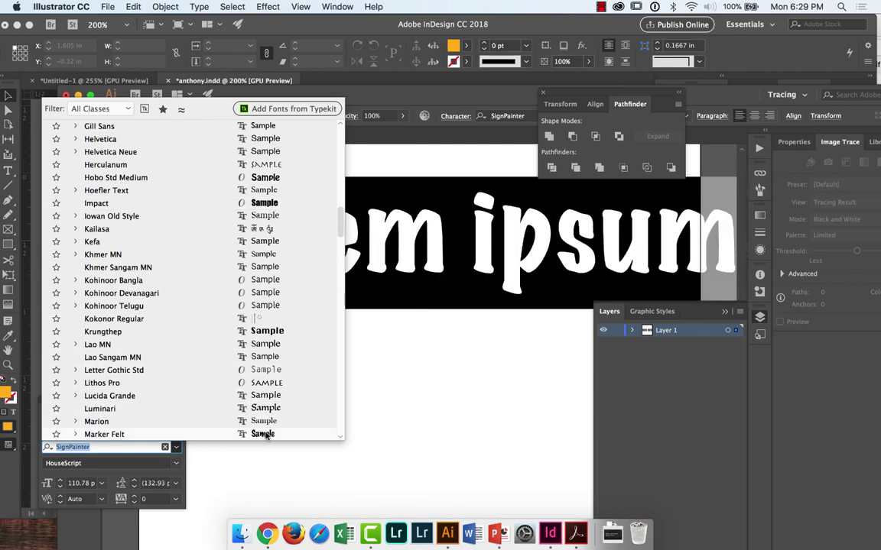
{"action": "scroll", "coordinate": [265, 434], "scroll_direction": "down", "scroll_amount": 7}
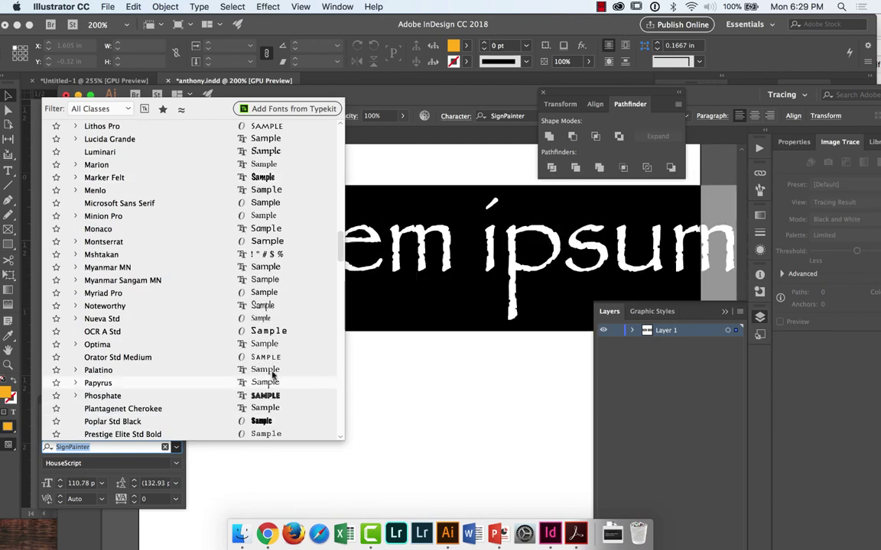
{"action": "left_click", "coordinate": [267, 400]}
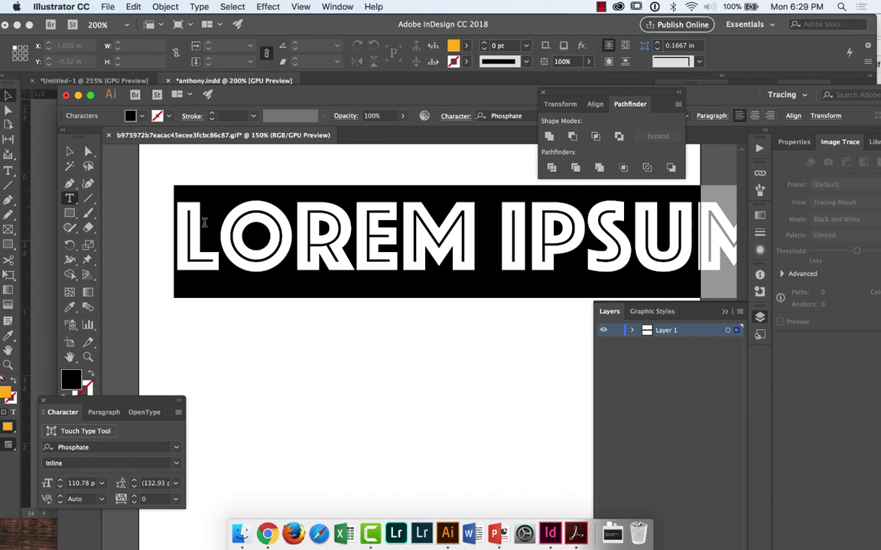
Step: Type a Phosphate Inline D, duplicate it, and retype the copy as Z
{"action": "type", "text": "D"}
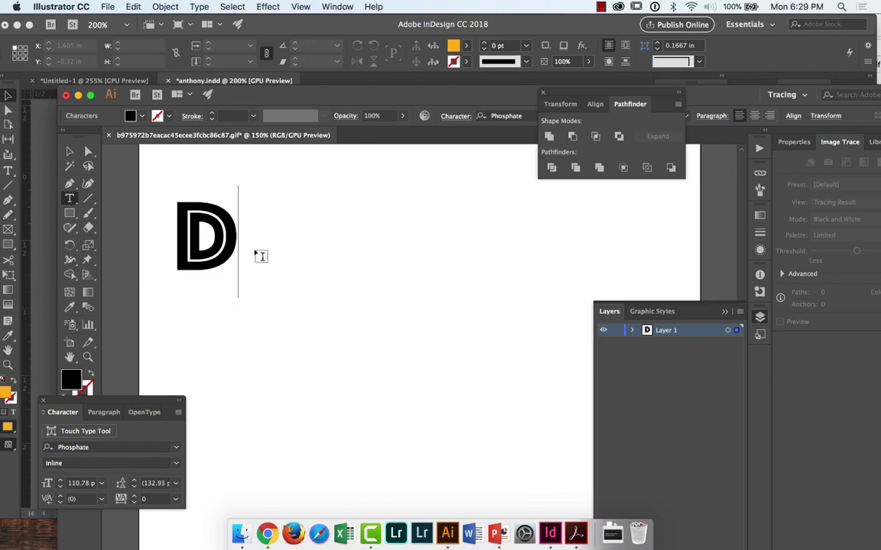
{"action": "key", "text": "Escape"}
{"action": "left_click_drag", "start_coordinate": [229, 252], "coordinate": [250, 322]}
{"action": "double_click", "coordinate": [325, 254]}
{"action": "double_click", "coordinate": [325, 253]}
{"action": "type", "text": "Z"}
{"action": "key", "text": "Escape"}
{"action": "left_click", "coordinate": [364, 272]}
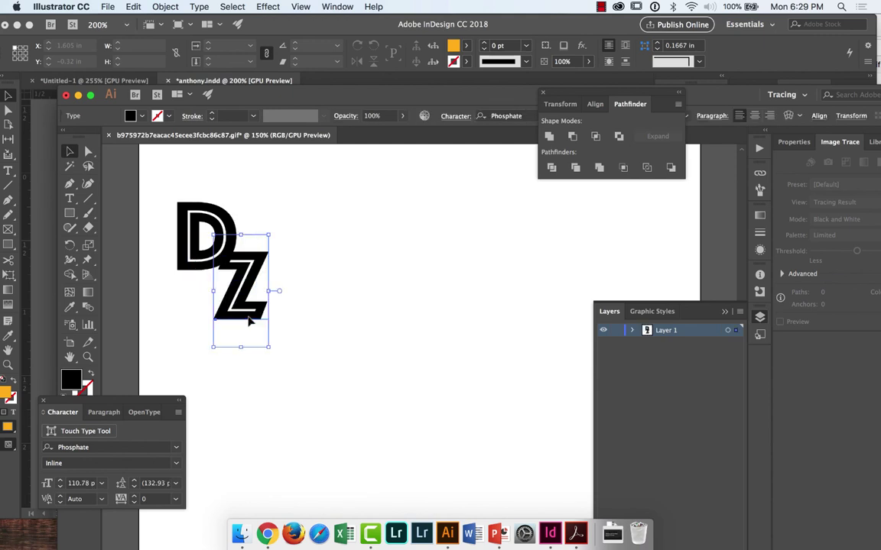
Step: Position the Z below-right of the D, then select and group both letters
{"action": "left_click", "coordinate": [310, 280]}
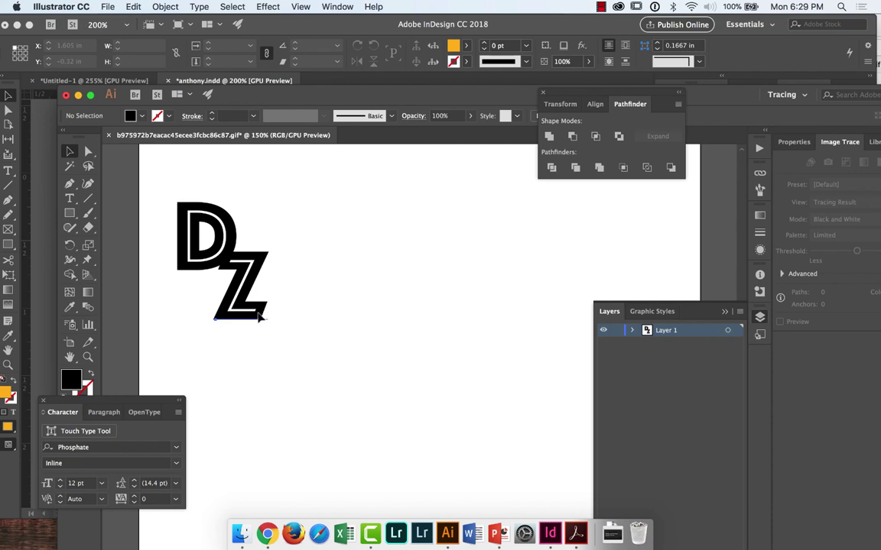
{"action": "left_click", "coordinate": [261, 318]}
{"action": "left_click_drag", "start_coordinate": [316, 305], "coordinate": [186, 181]}
{"action": "key", "text": "super+g"}
{"action": "key", "text": "super+equal"}
{"action": "key", "text": "super+equal"}
{"action": "key", "text": "super+equal"}
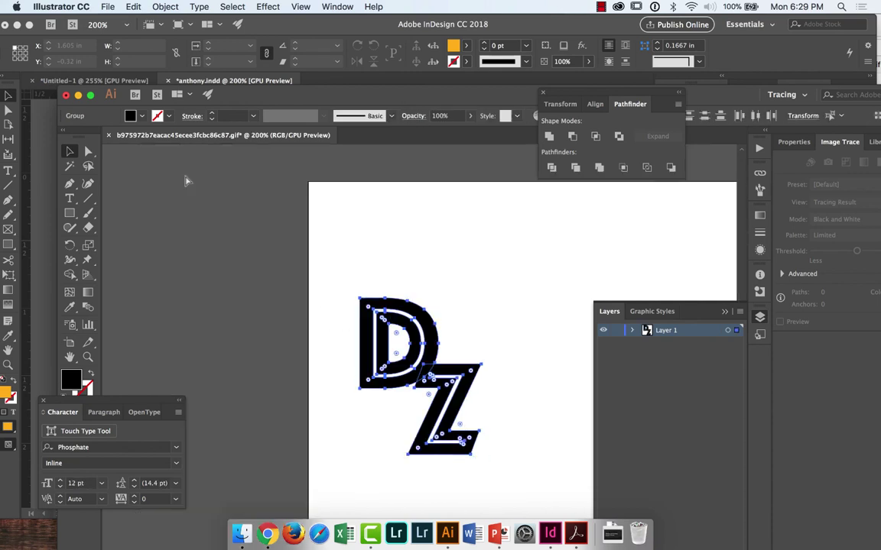
Step: Drag the Z's top-left corner anchor left so it extends beneath the D
{"action": "left_click_drag", "start_coordinate": [513, 199], "coordinate": [489, 208]}
{"action": "left_click", "coordinate": [469, 296]}
{"action": "key", "text": "a"}
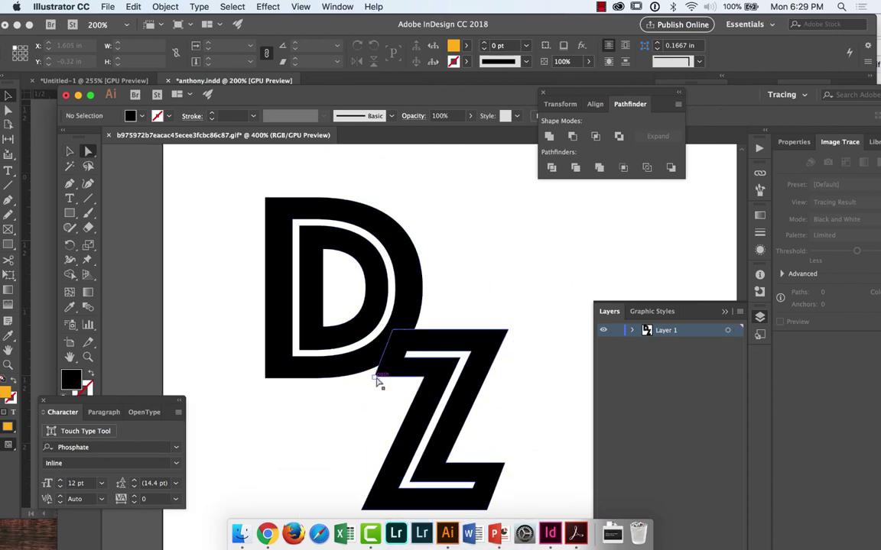
{"action": "left_click", "coordinate": [373, 373]}
{"action": "left_click", "coordinate": [348, 384]}
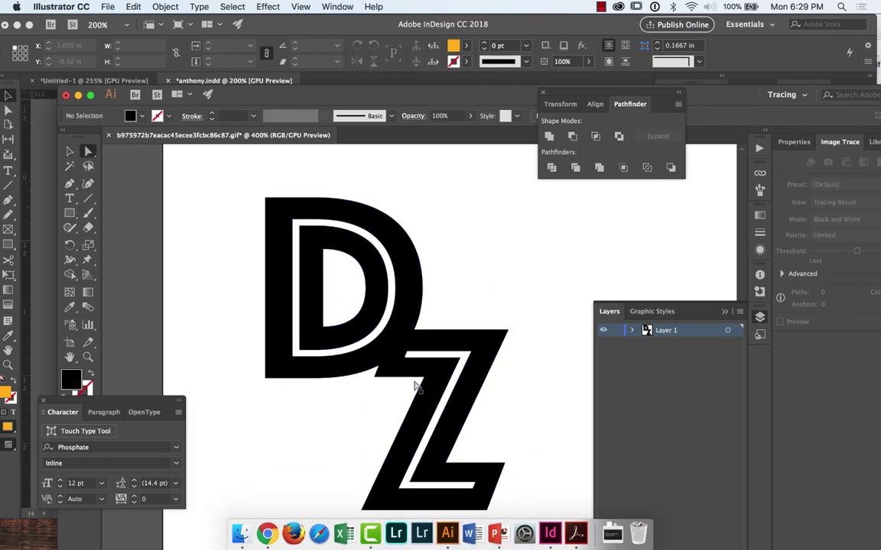
{"action": "left_click", "coordinate": [380, 379]}
{"action": "left_click_drag", "start_coordinate": [380, 379], "coordinate": [334, 380]}
{"action": "left_click", "coordinate": [350, 413]}
Step: Zoom out, select all the monogram artwork, and switch to InDesign
{"action": "scroll", "coordinate": [350, 414], "scroll_direction": "down", "scroll_amount": 2}
{"action": "scroll", "coordinate": [349, 414], "scroll_direction": "right", "scroll_amount": 1}
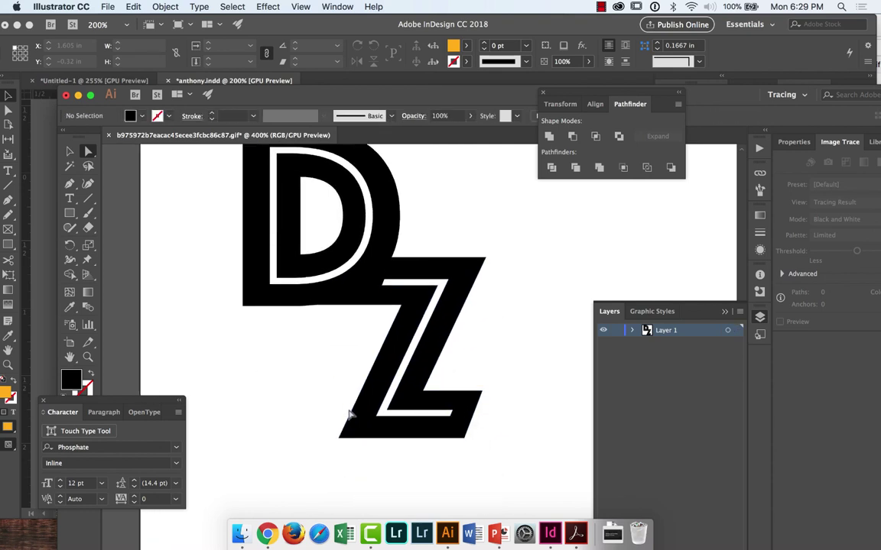
{"action": "key", "text": "super+minus"}
{"action": "key", "text": "super+minus"}
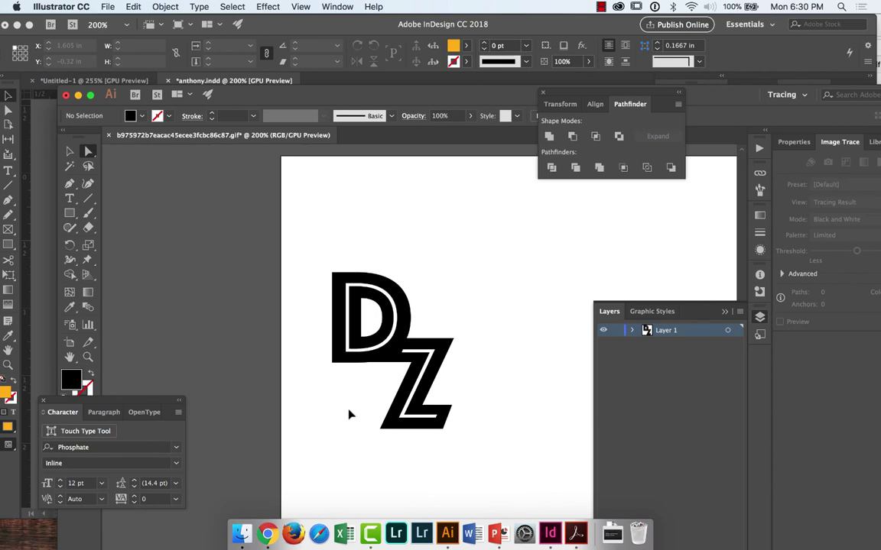
{"action": "key", "text": "super+a"}
{"action": "key", "text": "v"}
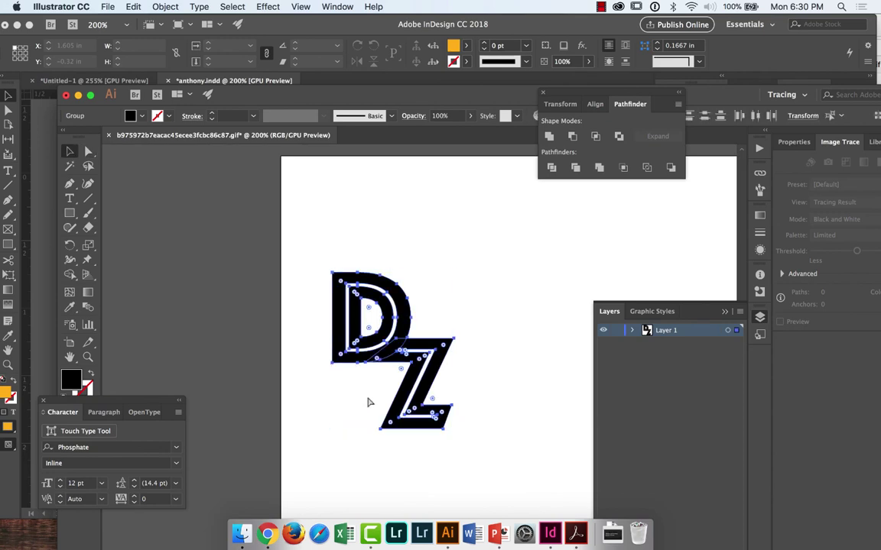
{"action": "key", "text": "super+Tab"}
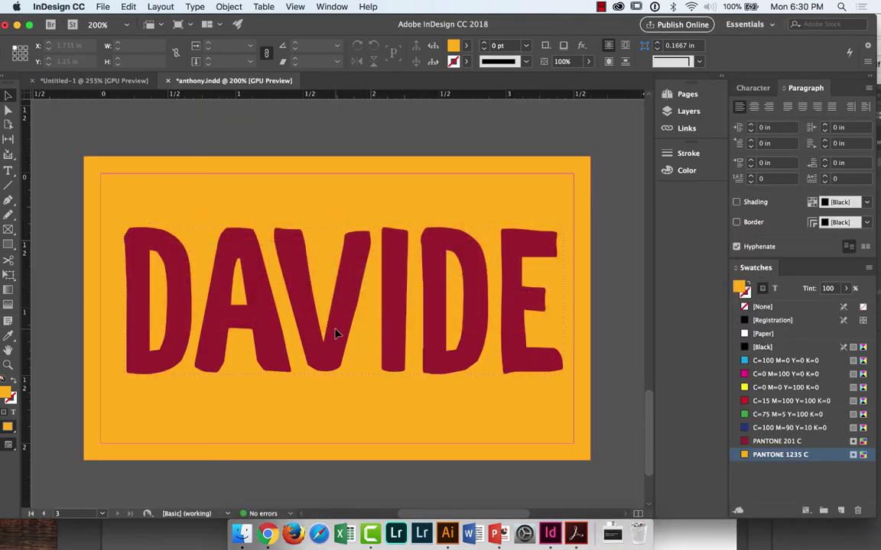
Step: Delete the existing name text frame and drag the DZ artwork from Illustrator onto the card
{"action": "left_click", "coordinate": [334, 333]}
{"action": "key", "text": "Delete"}
{"action": "key", "text": "super+Tab"}
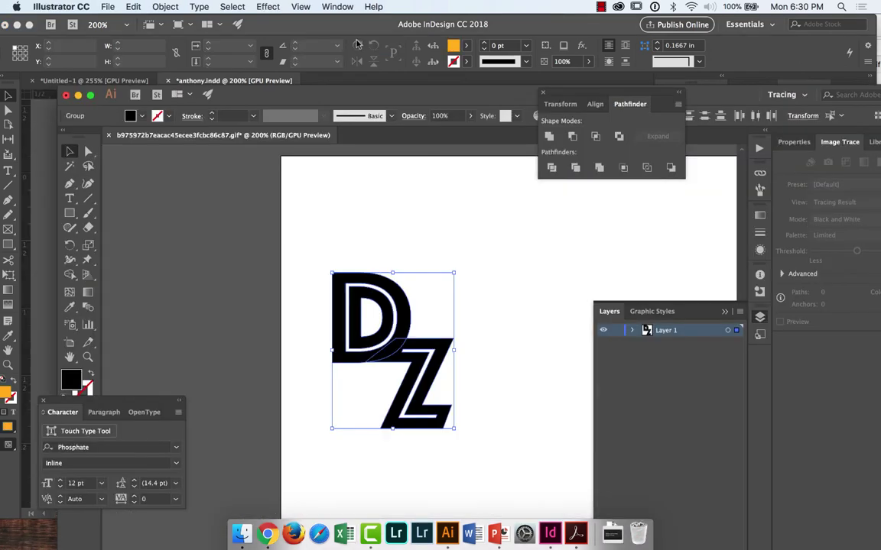
{"action": "left_click_drag", "start_coordinate": [348, 95], "coordinate": [603, 98]}
{"action": "left_click_drag", "start_coordinate": [685, 342], "coordinate": [256, 310]}
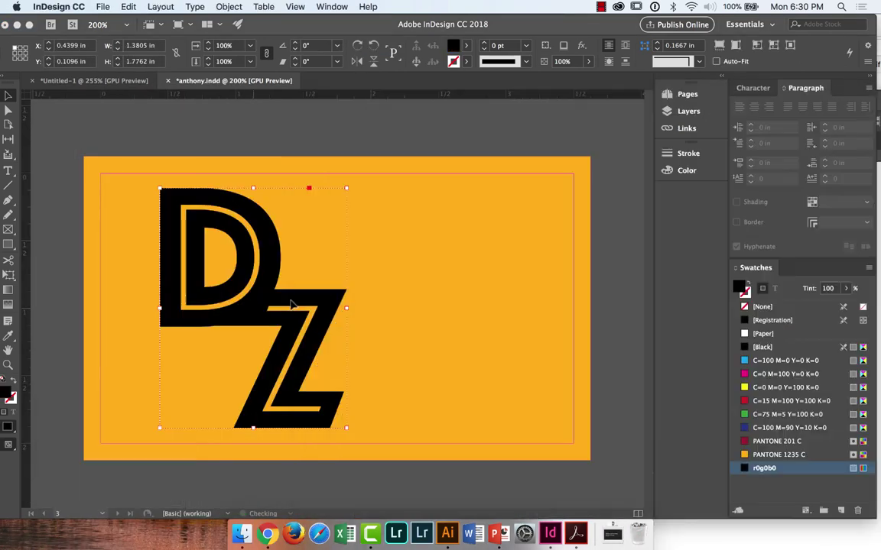
Step: Fill the monogram with PANTONE 201 C and move it to the card's top-left corner
{"action": "key", "text": "a"}
{"action": "left_click", "coordinate": [809, 443]}
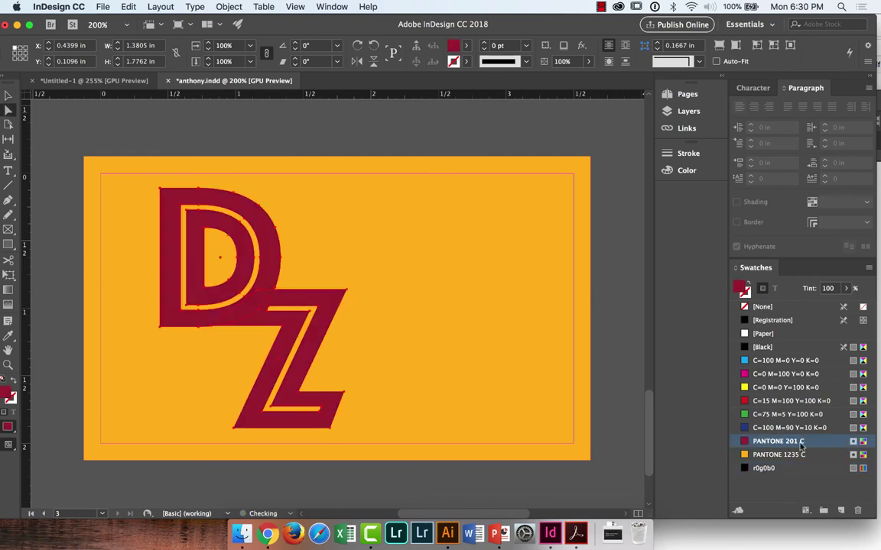
{"action": "key", "text": "v"}
{"action": "left_click_drag", "start_coordinate": [173, 197], "coordinate": [110, 188]}
{"action": "left_click", "coordinate": [279, 134]}
{"action": "left_click", "coordinate": [560, 222]}
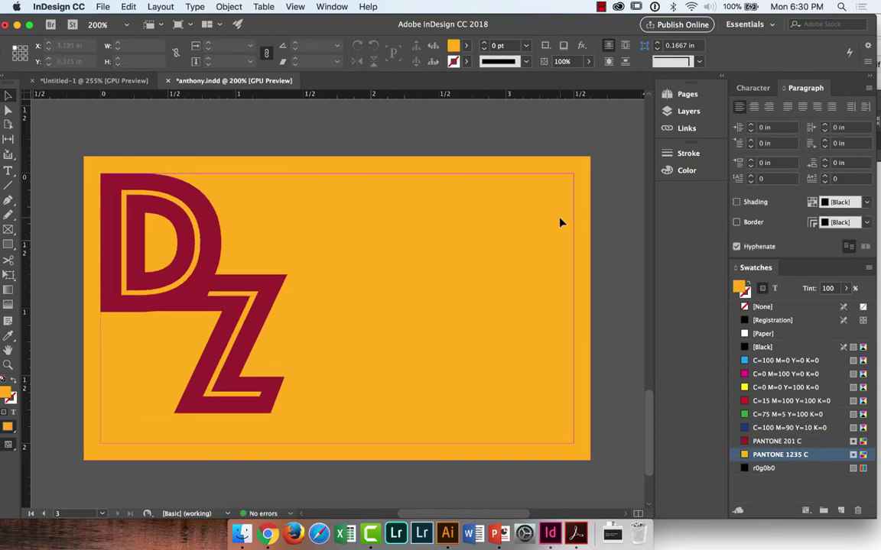
Step: Create a text frame right of the monogram containing the person's name
{"action": "key", "text": "t"}
{"action": "left_click_drag", "start_coordinate": [369, 288], "coordinate": [533, 325]}
{"action": "type", "text": "DAVID"}
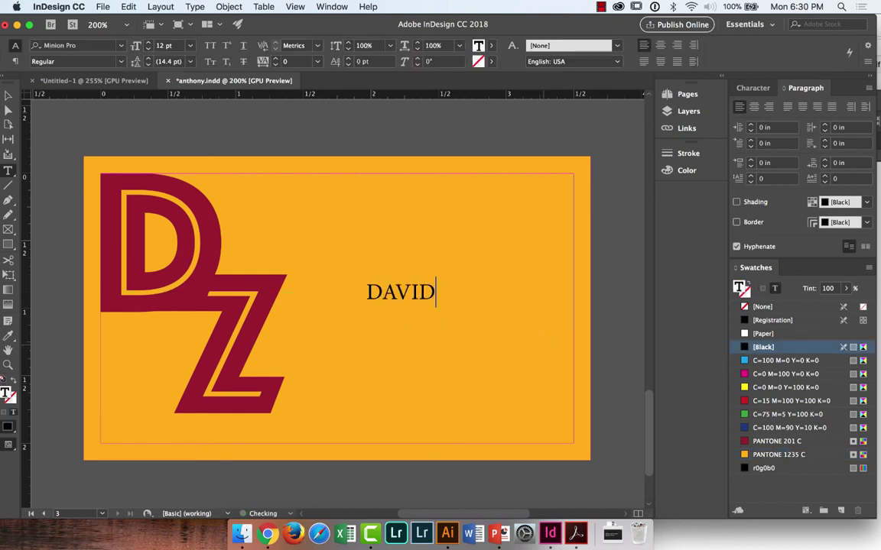
{"action": "type", "text": " Z."}
{"action": "key", "text": "Escape"}
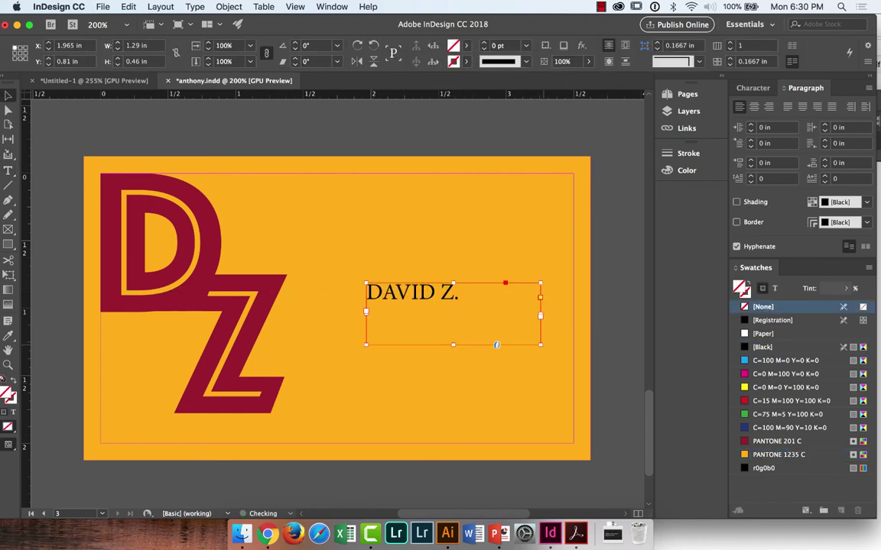